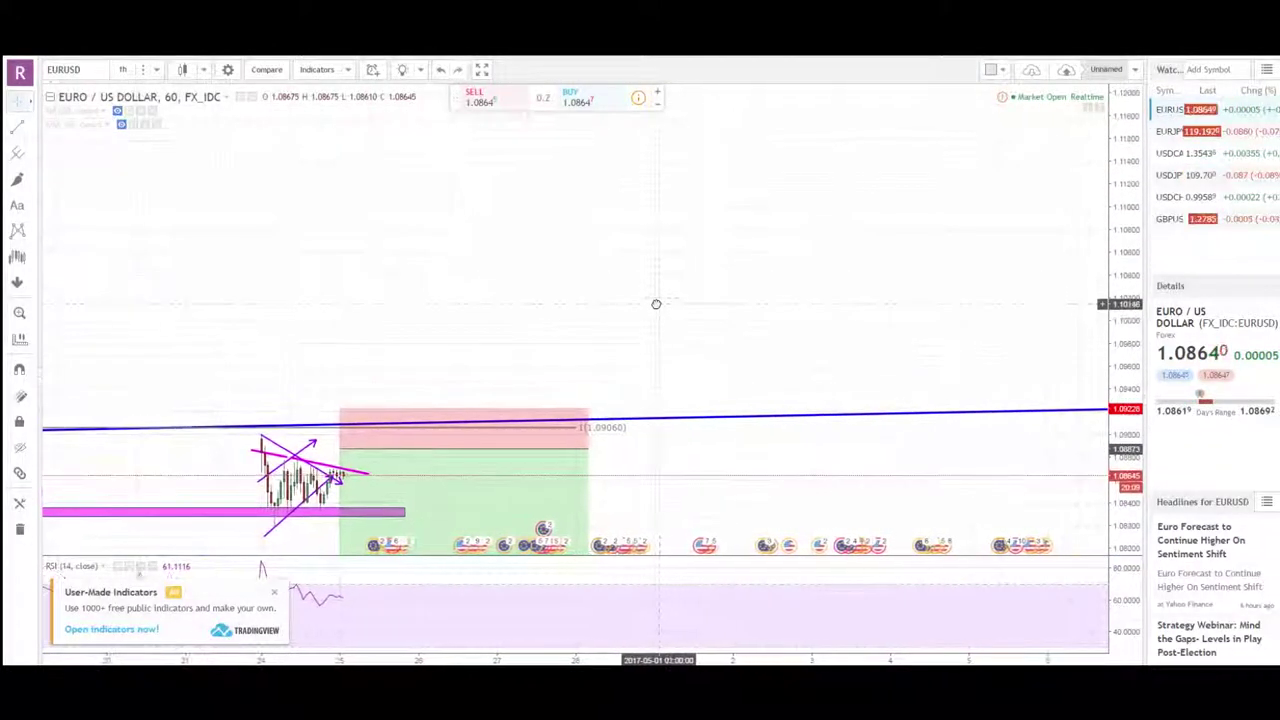
Draw a narrow vertical rectangle across the price gap at 24 April, from about 1.0732 to 1.0901.
drag(583, 659, 669, 659)
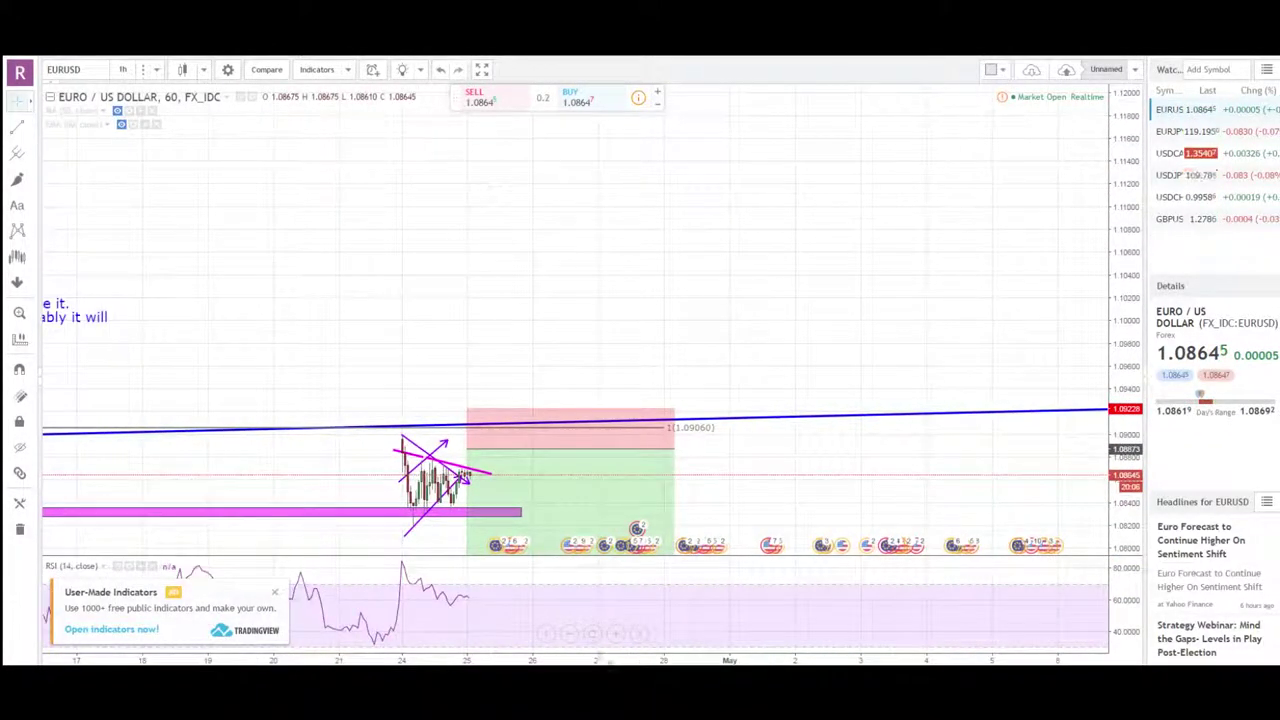
drag(729, 309, 638, 268)
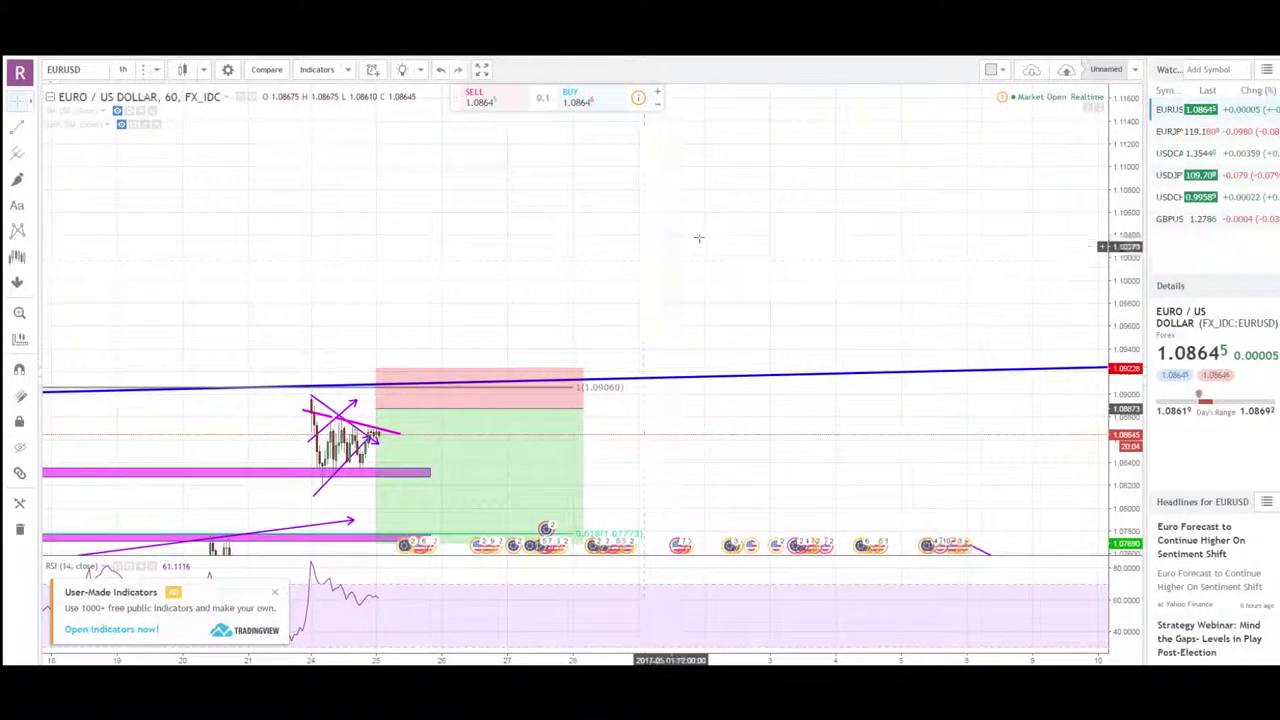
drag(669, 311, 764, 198)
drag(704, 467, 803, 444)
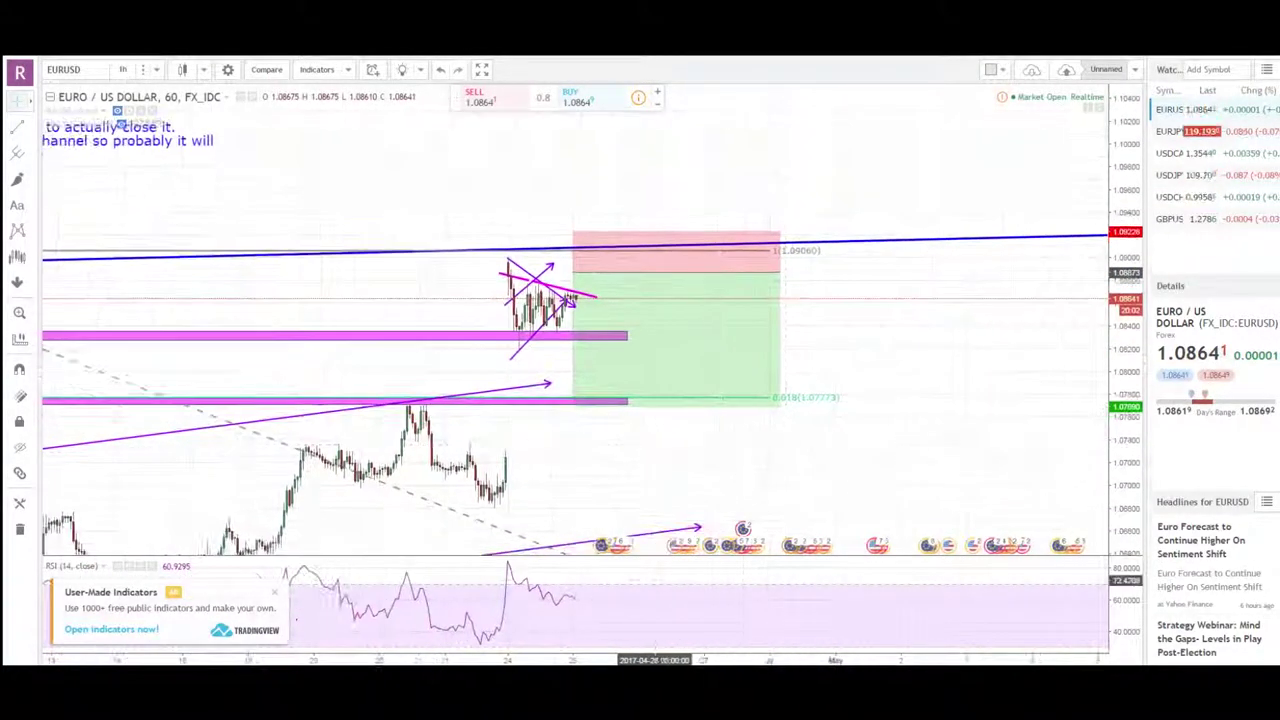
drag(639, 659, 470, 659)
drag(412, 465, 625, 481)
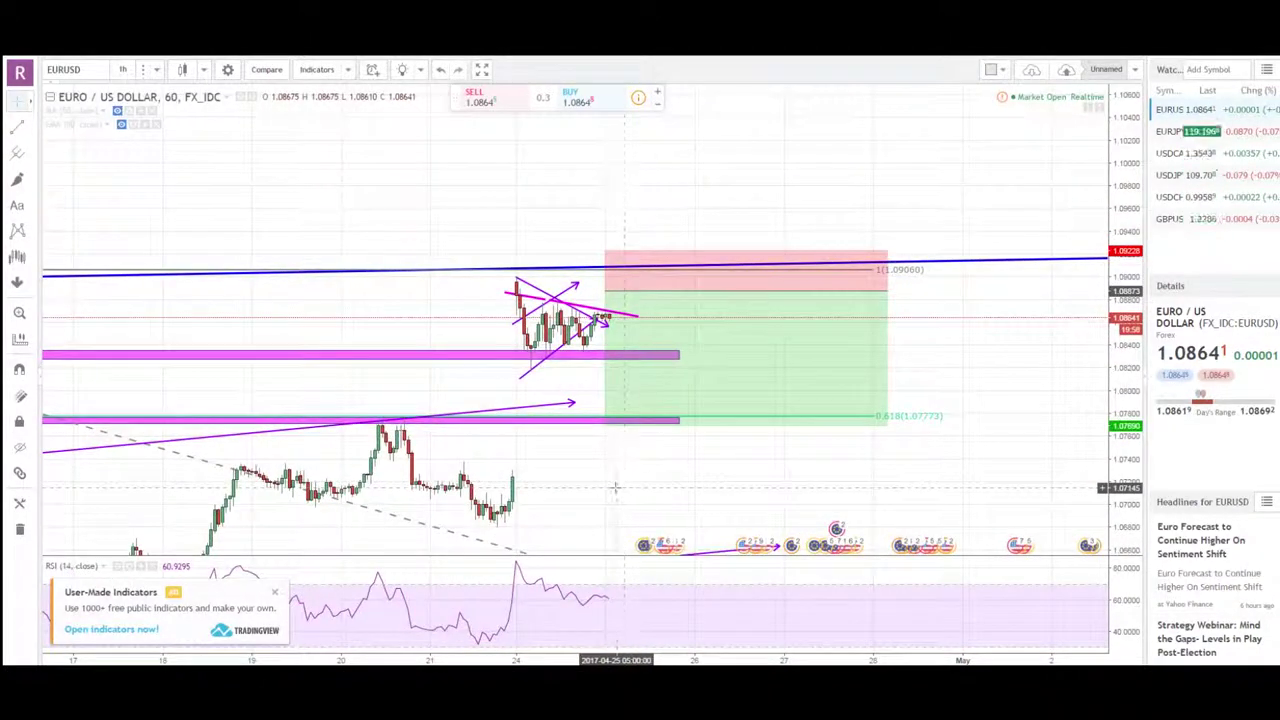
click(31, 154)
click(34, 181)
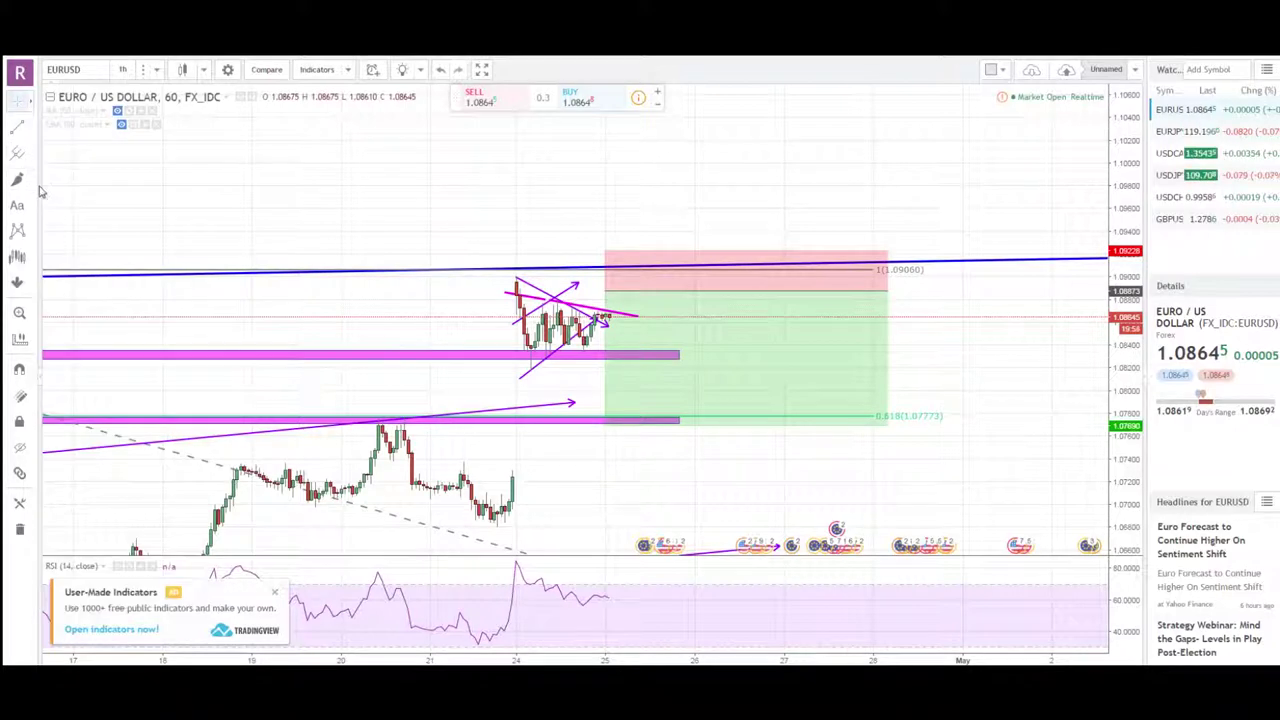
click(30, 182)
click(105, 207)
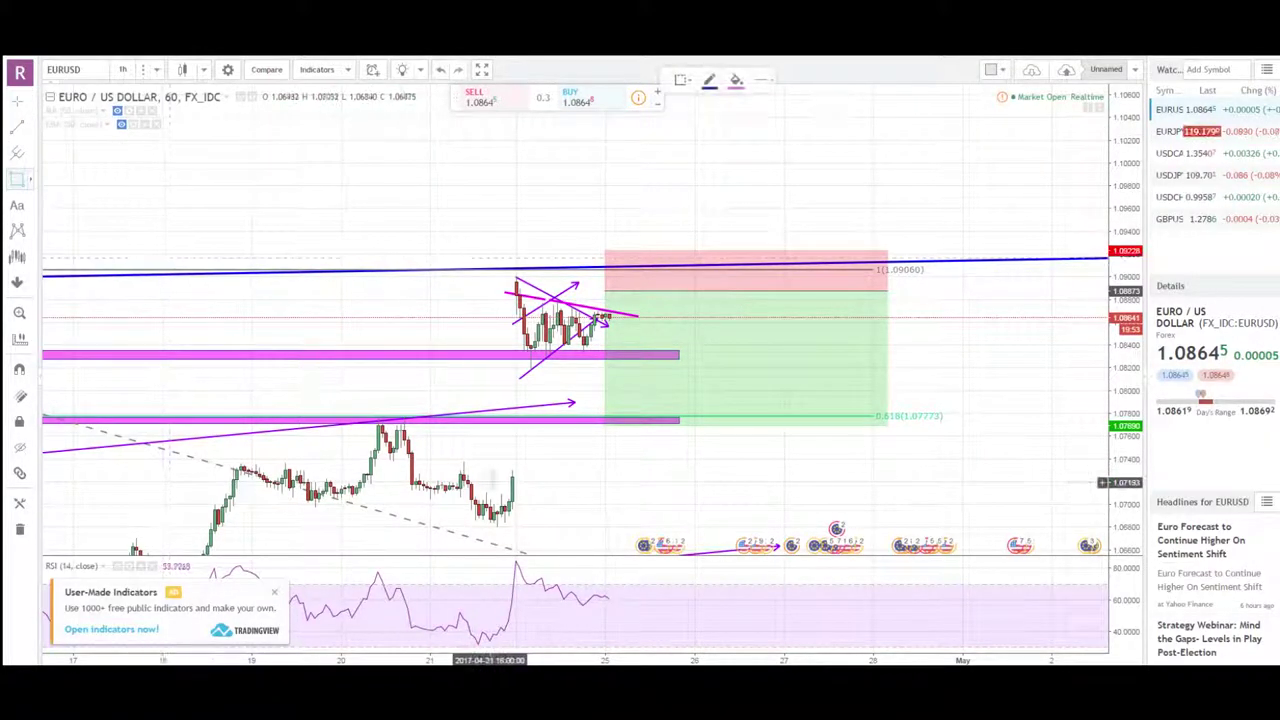
mouse_move(512, 468)
mouse_down()
mouse_move(495, 503)
mouse_move(282, 482)
mouse_move(329, 520)
mouse_move(480, 522)
mouse_move(538, 484)
mouse_move(513, 280)
mouse_up()
click(519, 276)
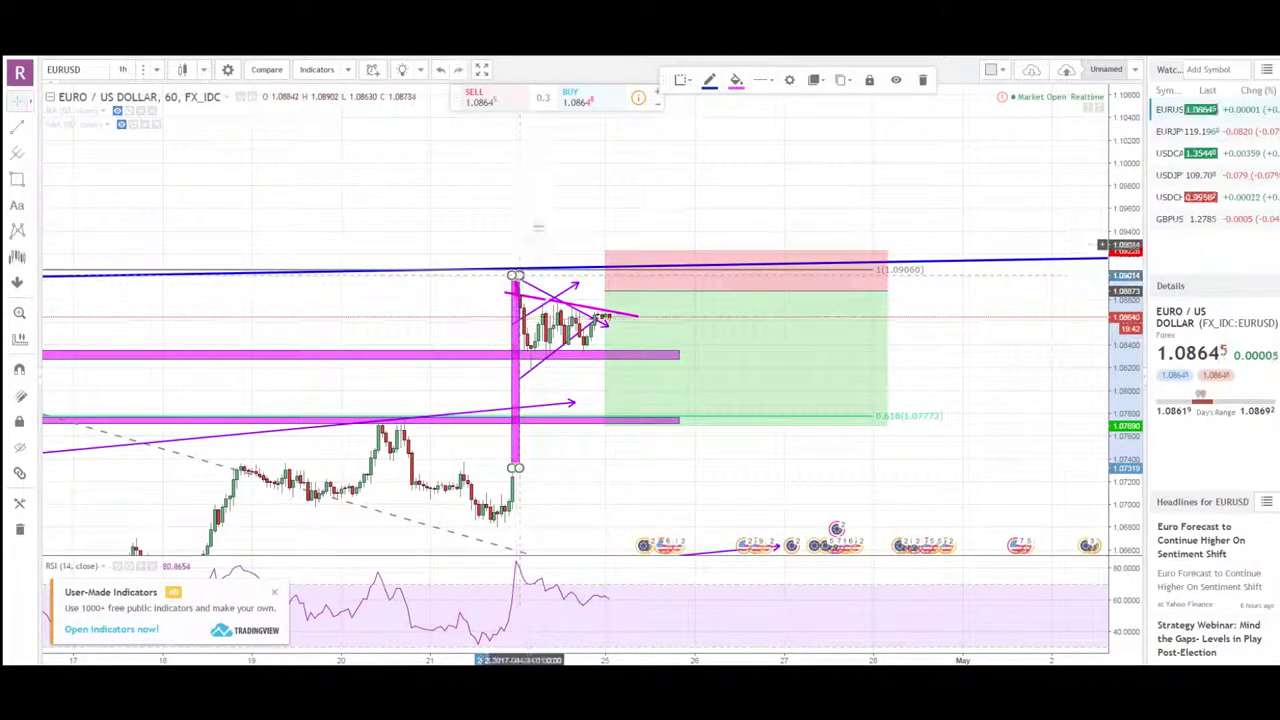
click(542, 201)
Move the vertical rectangle to the earlier side of the price gap so the gap is uncovered.
scroll(468, 349, up, 4)
scroll(468, 349, up, 1)
drag(282, 471, 598, 464)
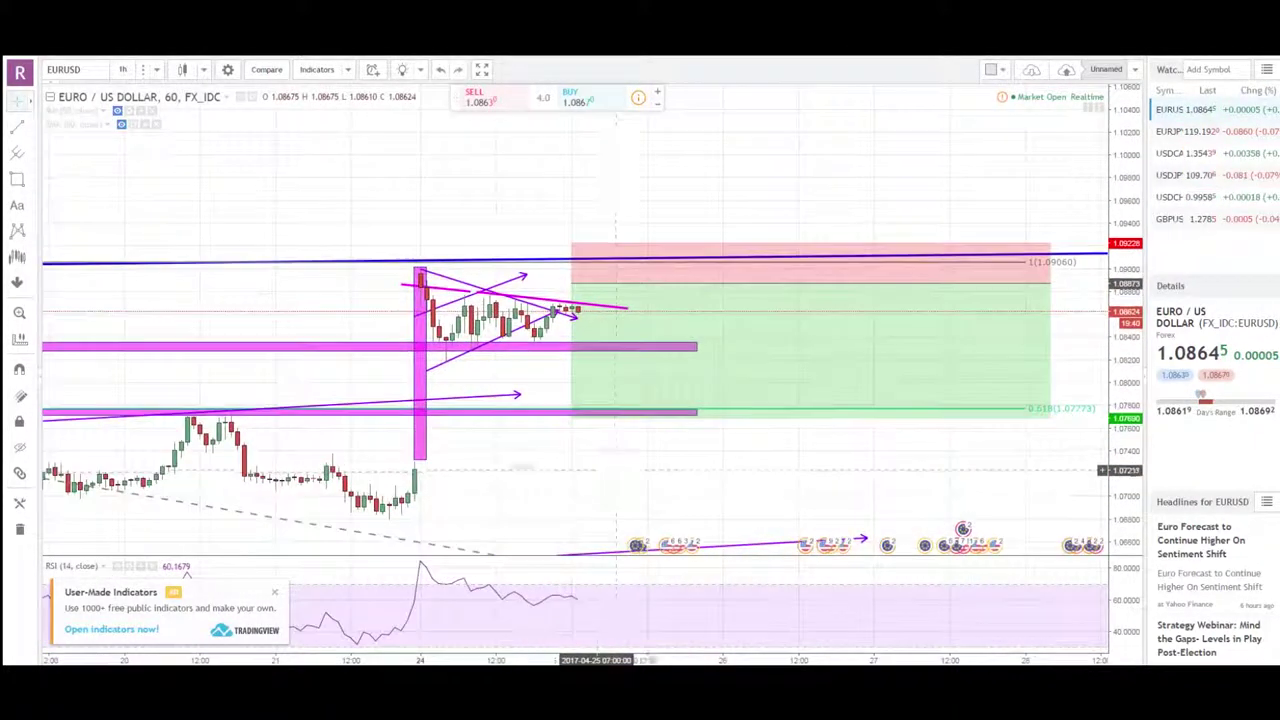
mouse_move(427, 441)
mouse_down()
mouse_move(363, 445)
mouse_move(520, 468)
mouse_up()
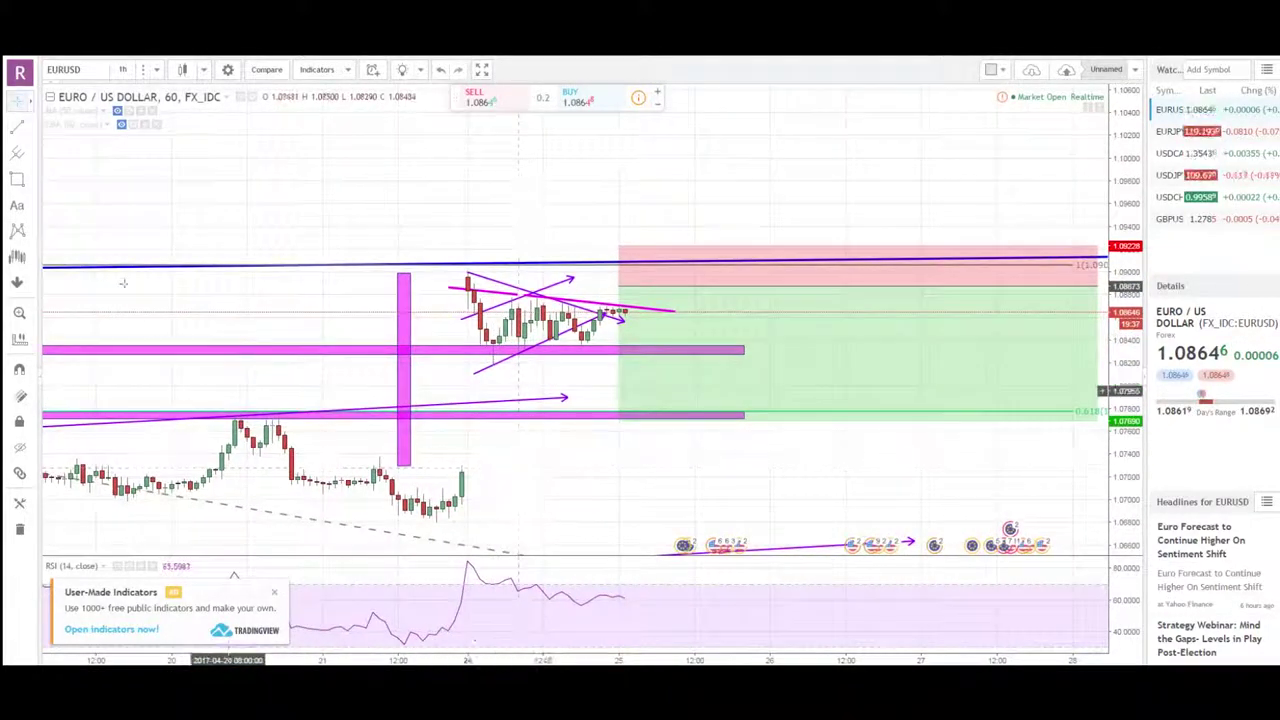
Delete the vertical rectangle beside the price gap.
click(18, 180)
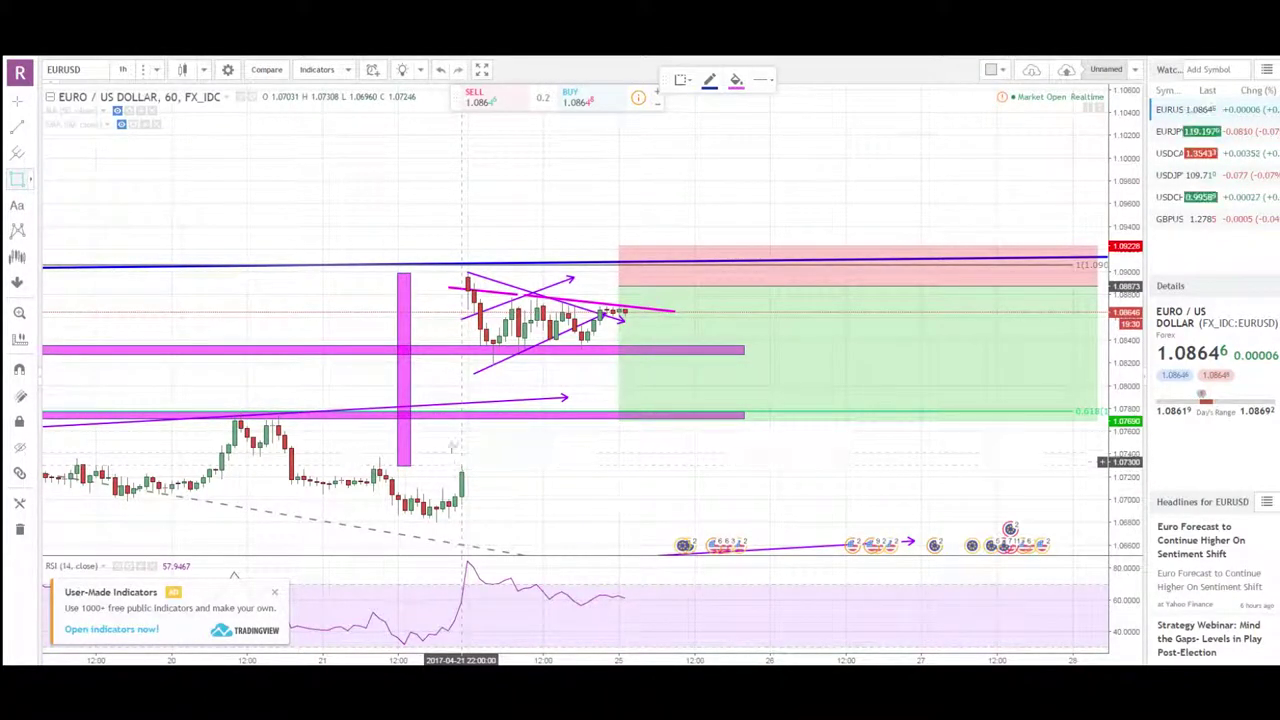
key(Escape)
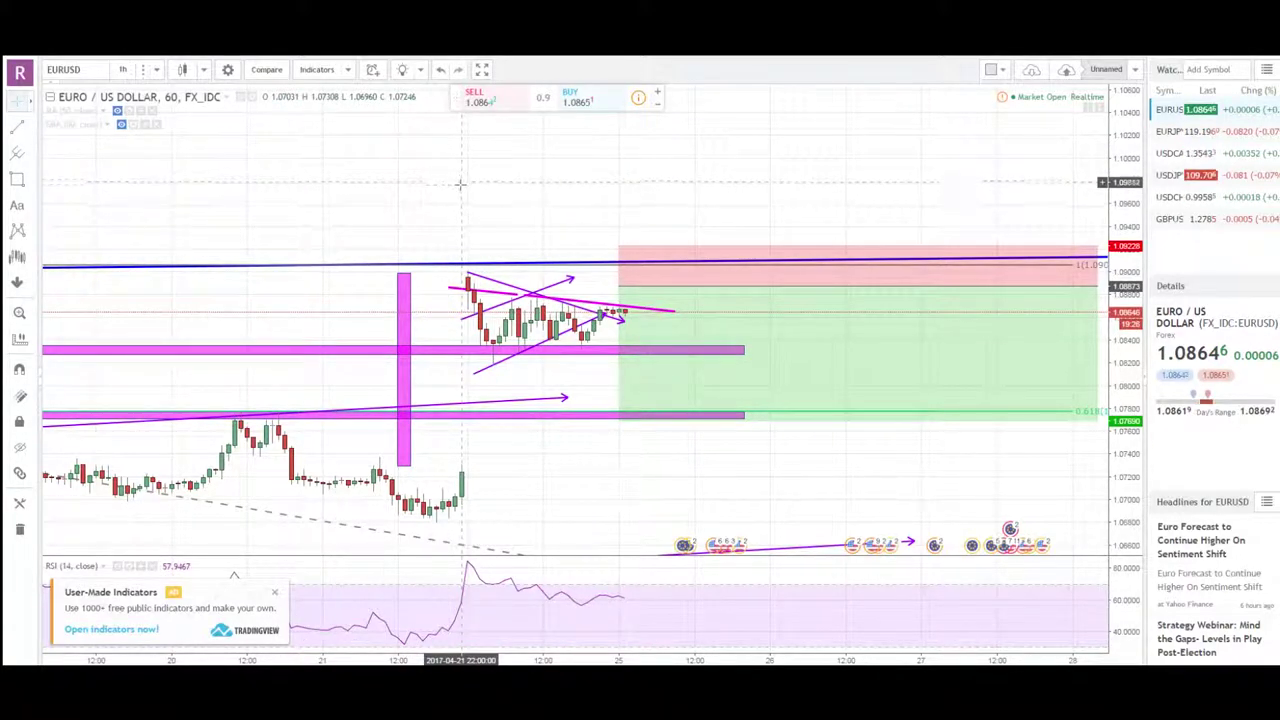
drag(463, 184, 494, 201)
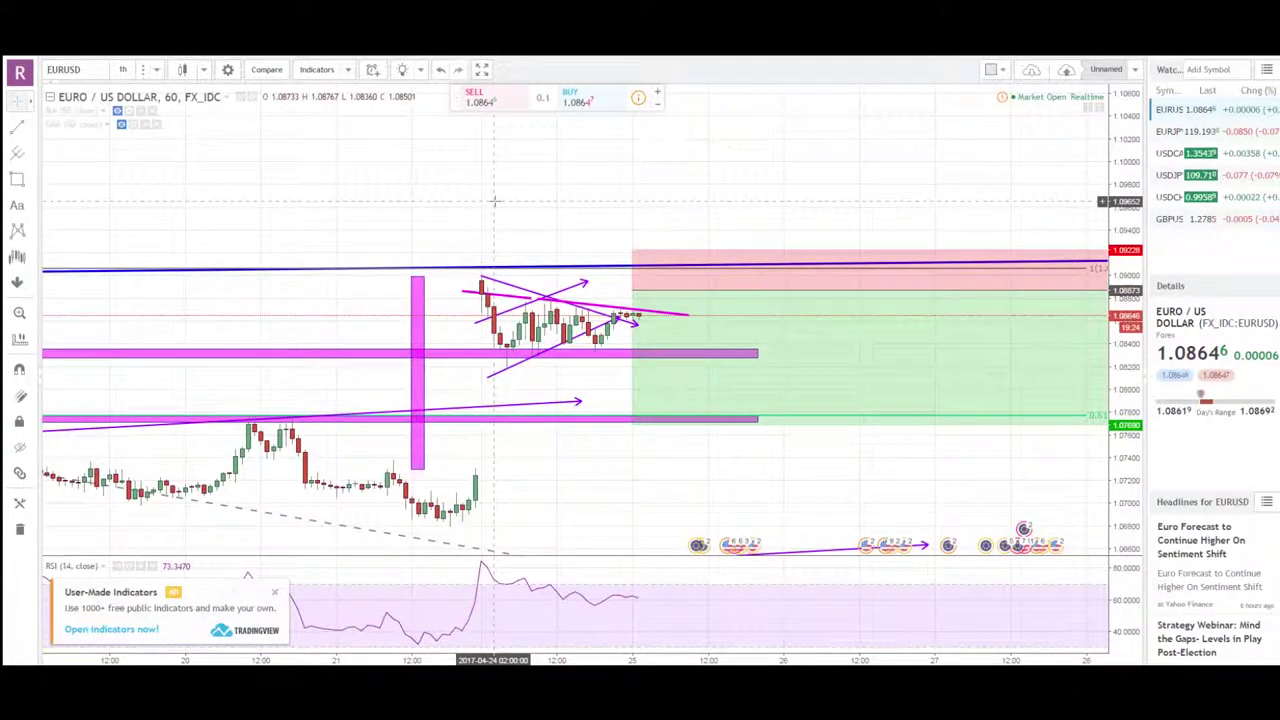
click(420, 340)
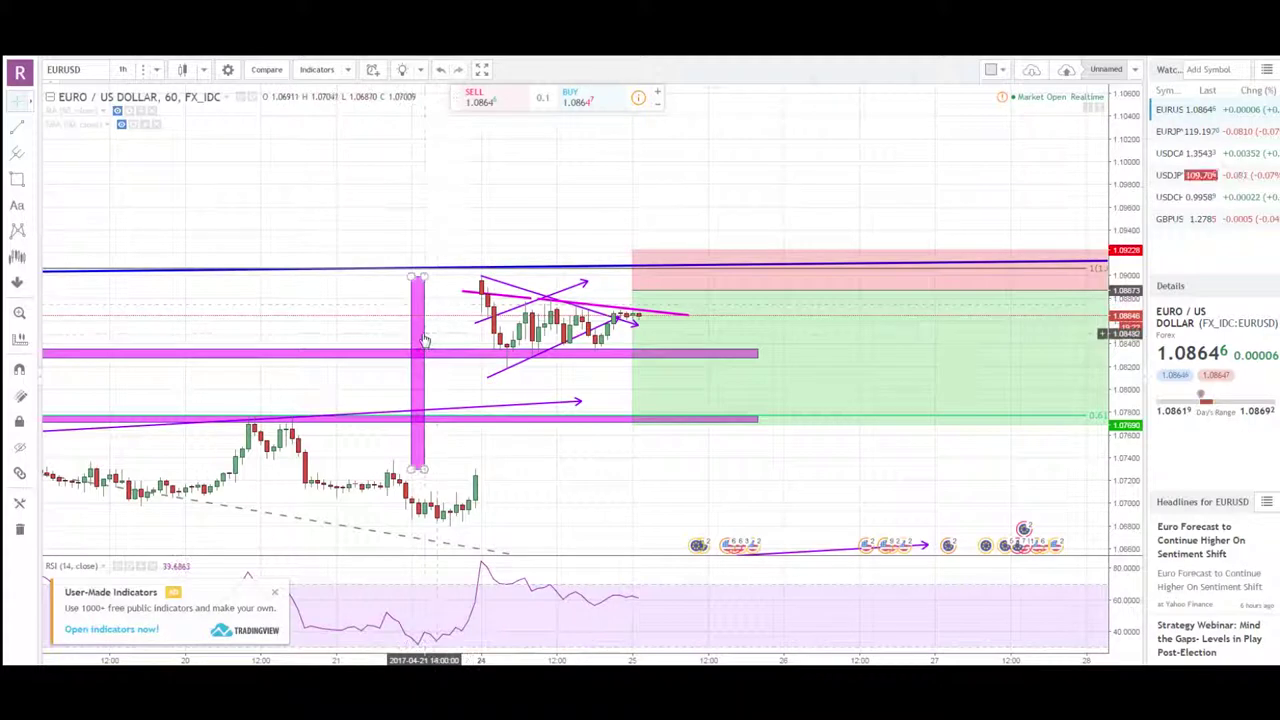
key(Delete)
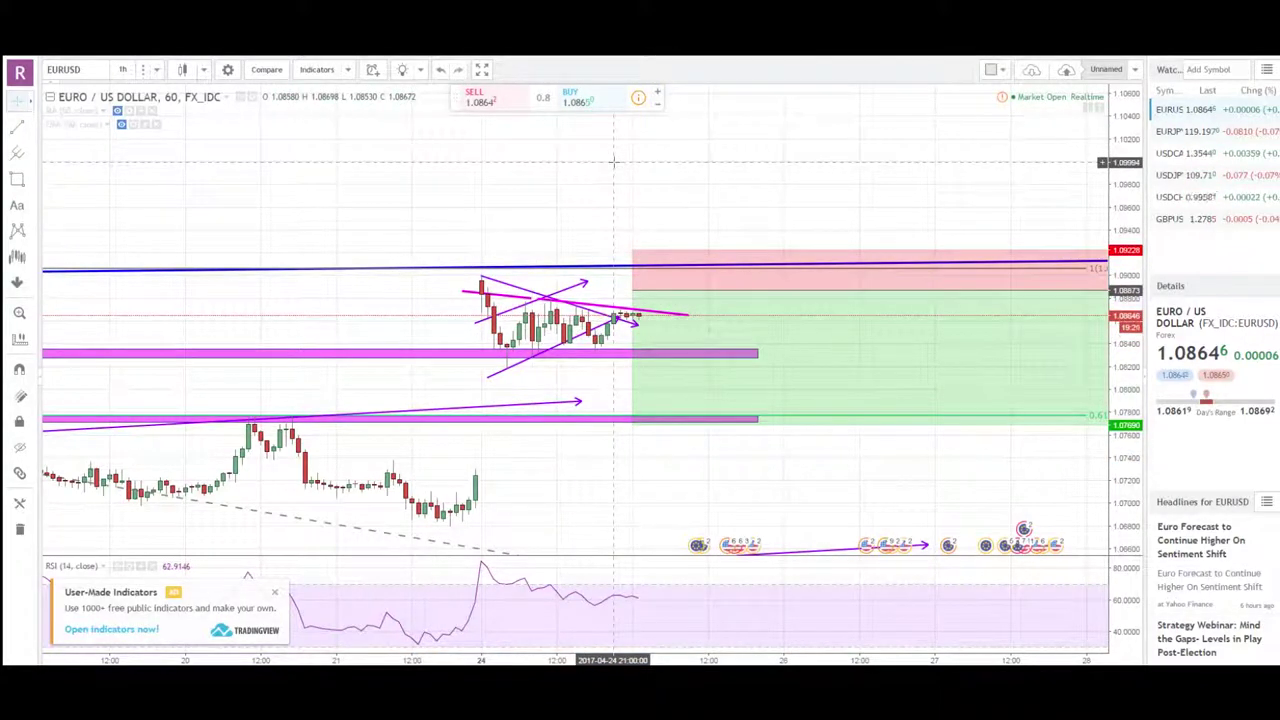
Draw a small rectangle in the empty chart area above the price action, from about 1.1131 to 1.1148.
mouse_move(537, 180)
mouse_down()
mouse_move(658, 283)
mouse_move(660, 388)
mouse_up()
mouse_move(742, 292)
mouse_down()
mouse_move(680, 334)
mouse_move(675, 356)
mouse_up()
drag(412, 237, 426, 277)
click(17, 179)
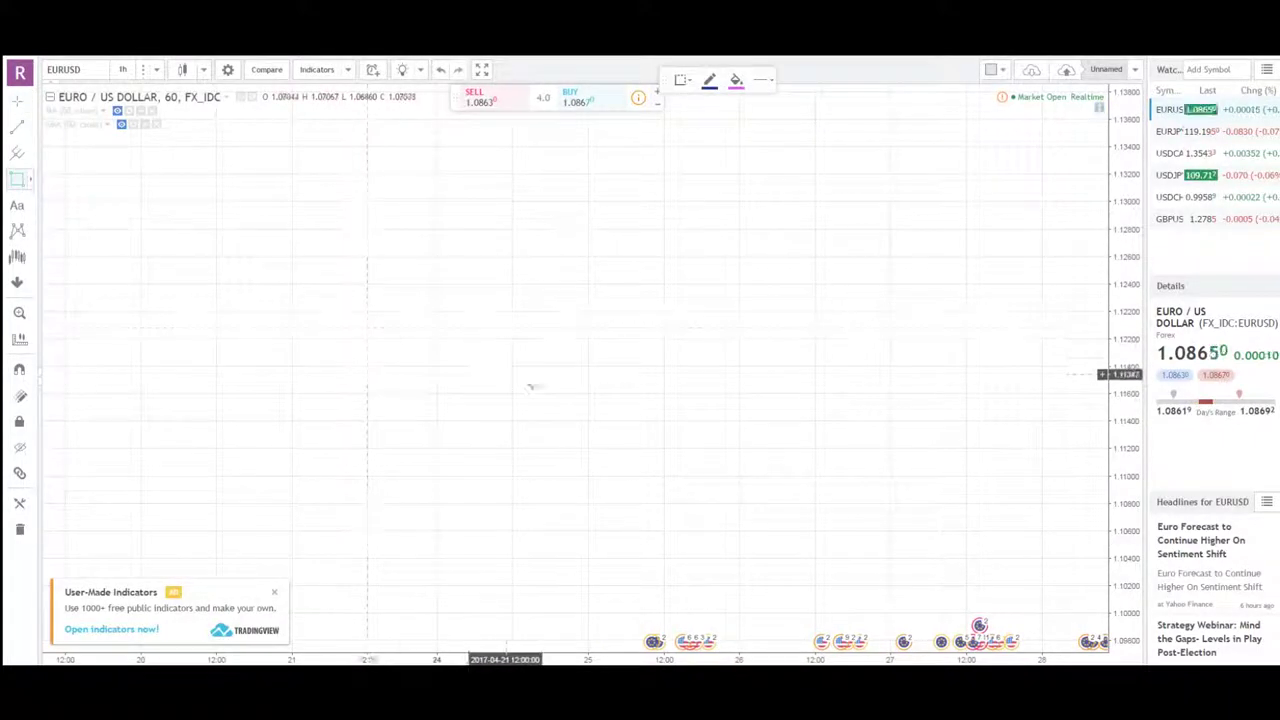
drag(514, 421, 514, 411)
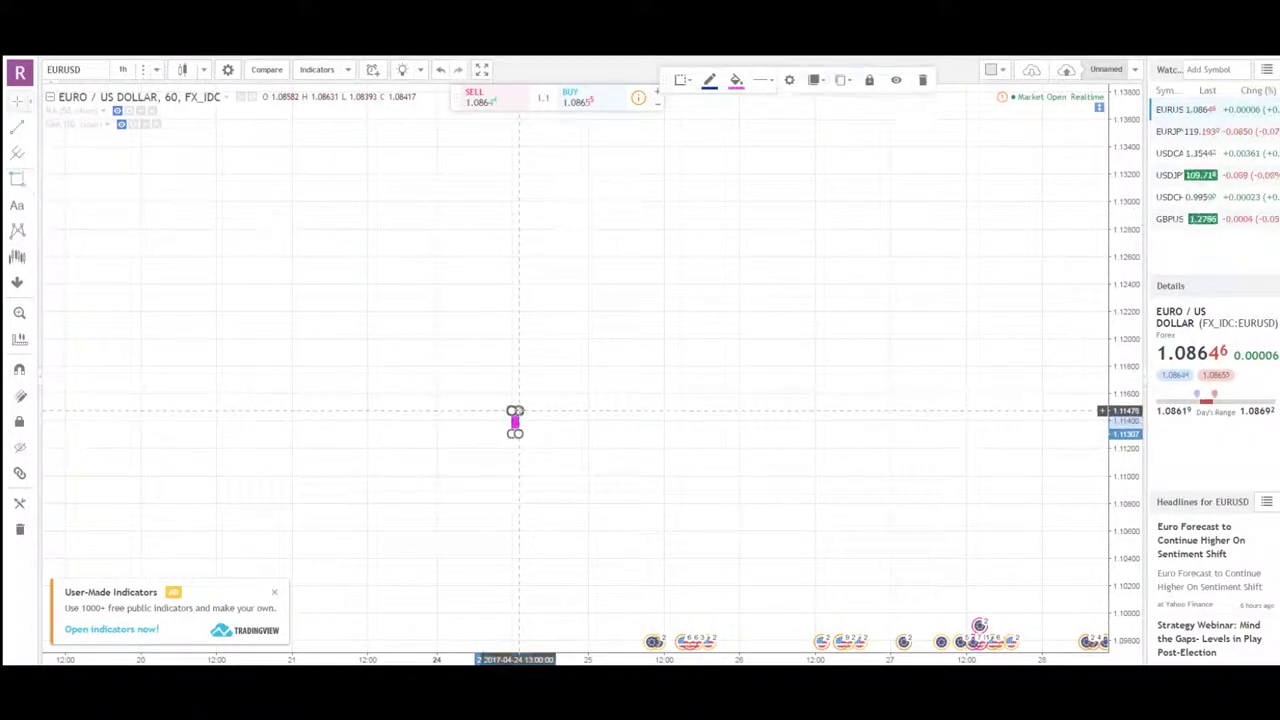
click(412, 261)
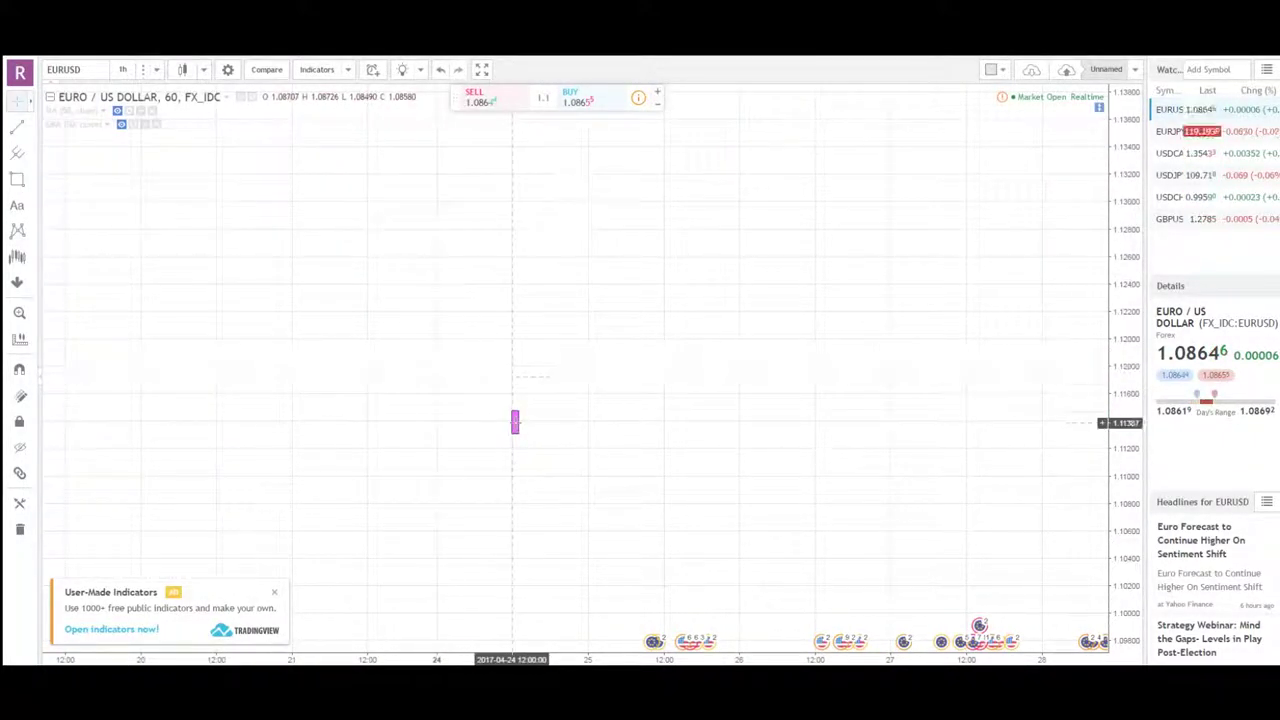
Set the small rectangle's background colour to dark green.
double_click(516, 424)
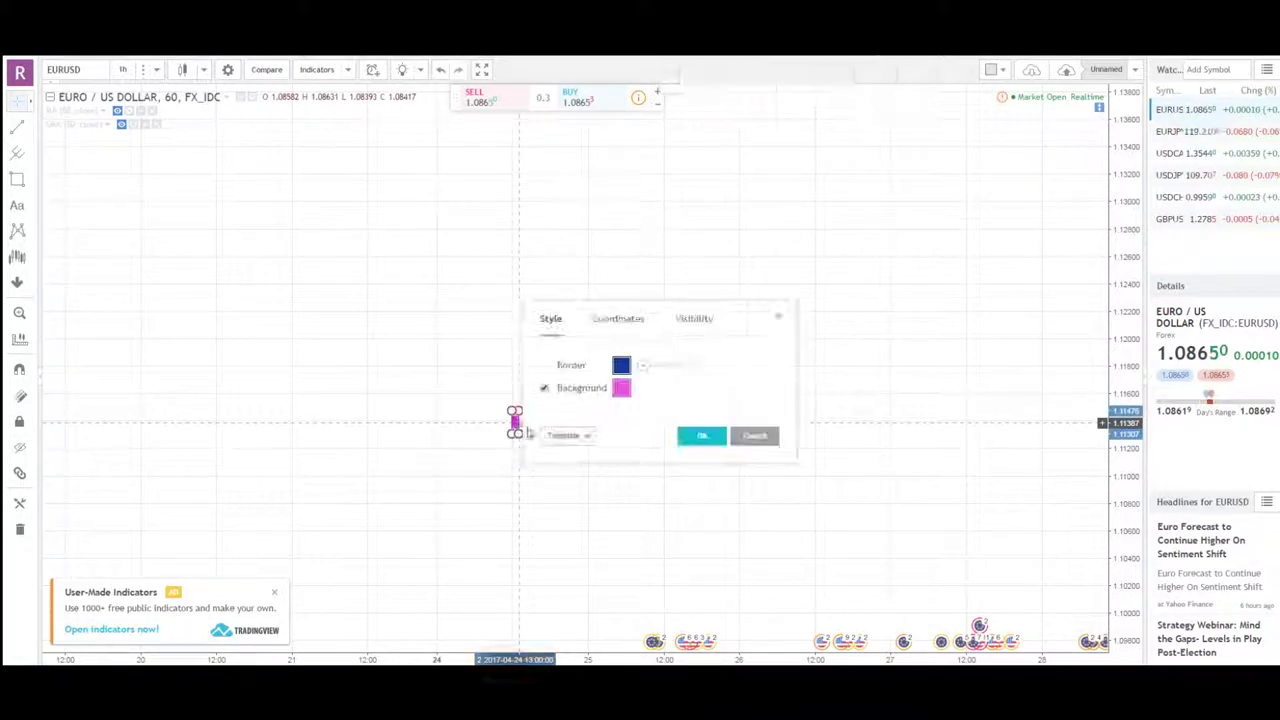
click(621, 387)
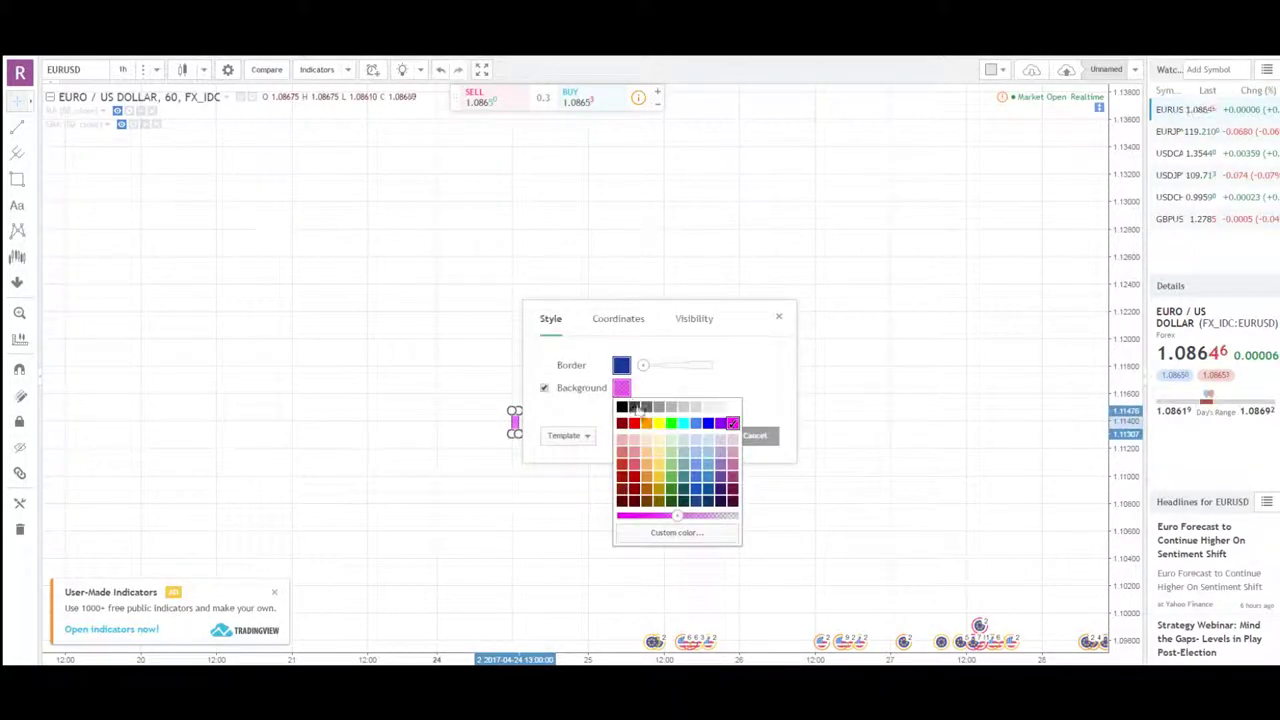
click(675, 490)
click(702, 437)
click(651, 360)
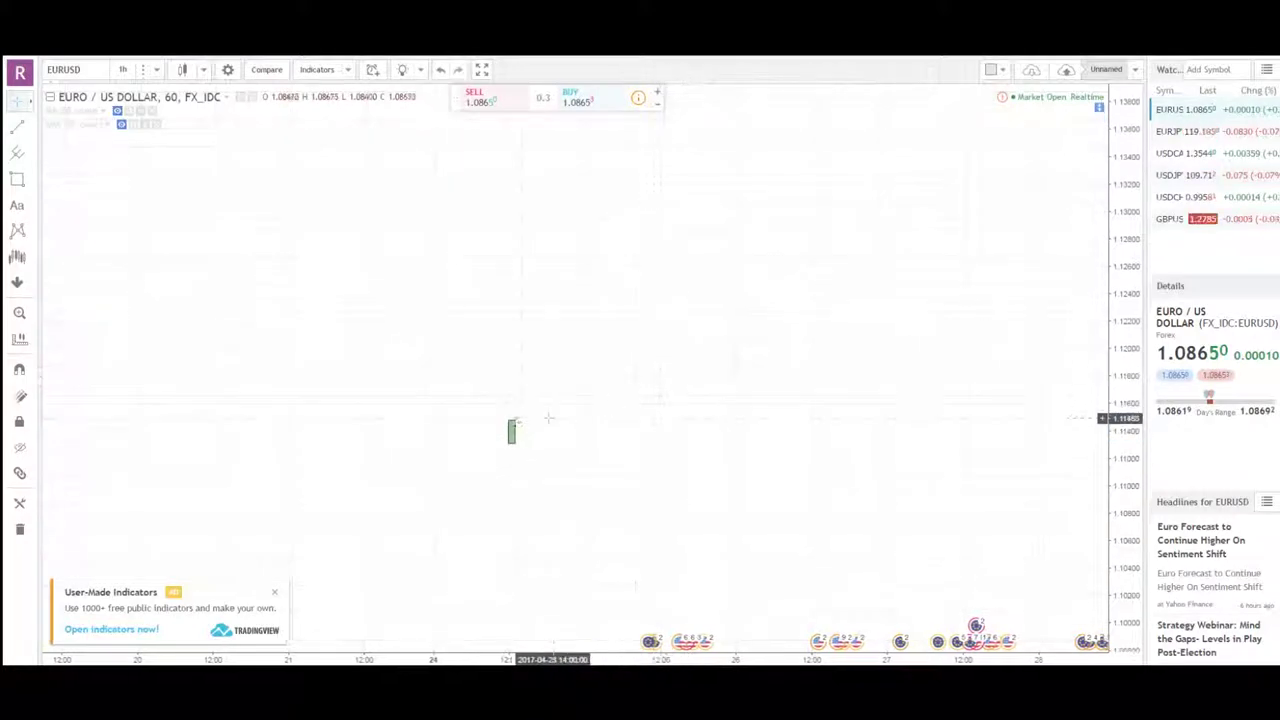
Stretch the green rectangle toward earlier dates into a long horizontal bar.
drag(510, 428, 311, 429)
click(464, 328)
drag(464, 328, 466, 367)
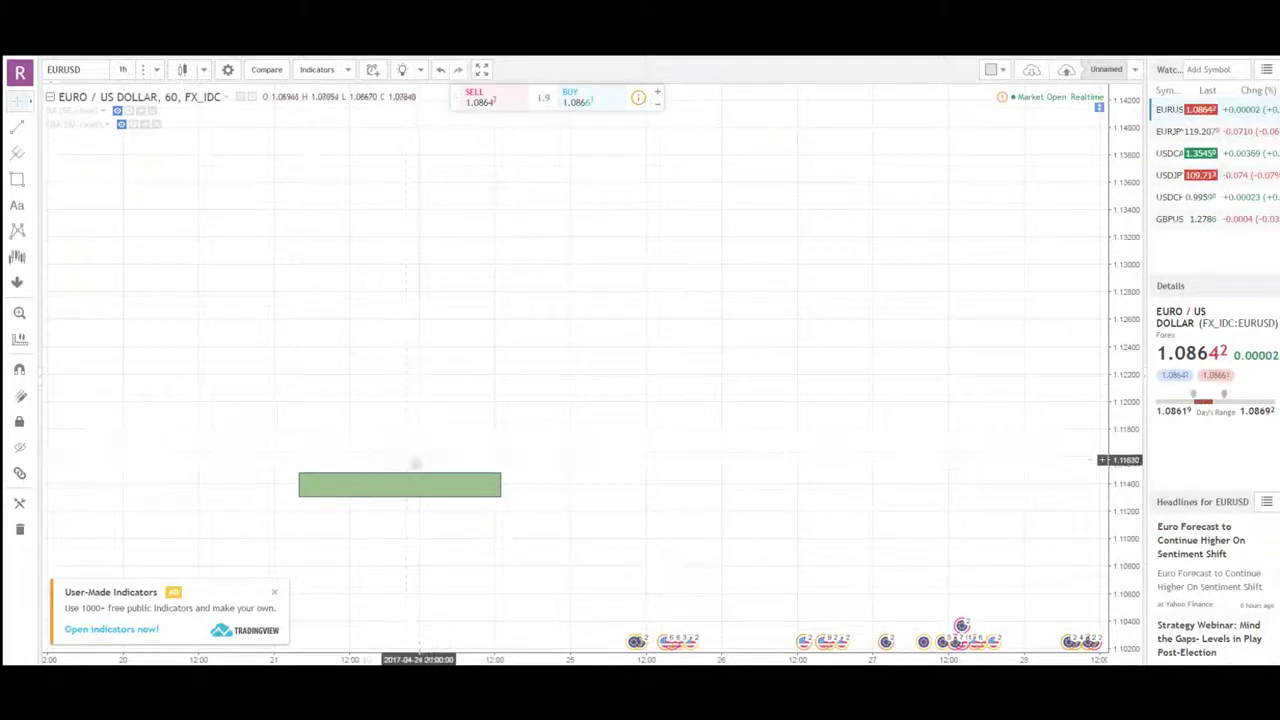
Add a small upright green rectangle above the later end of the horizontal bar, at about 1.1245 to 1.1267.
mouse_move(421, 481)
mouse_down()
mouse_move(439, 437)
mouse_move(659, 347)
mouse_move(655, 316)
mouse_up()
drag(716, 344, 602, 363)
scroll(552, 418, up, 1)
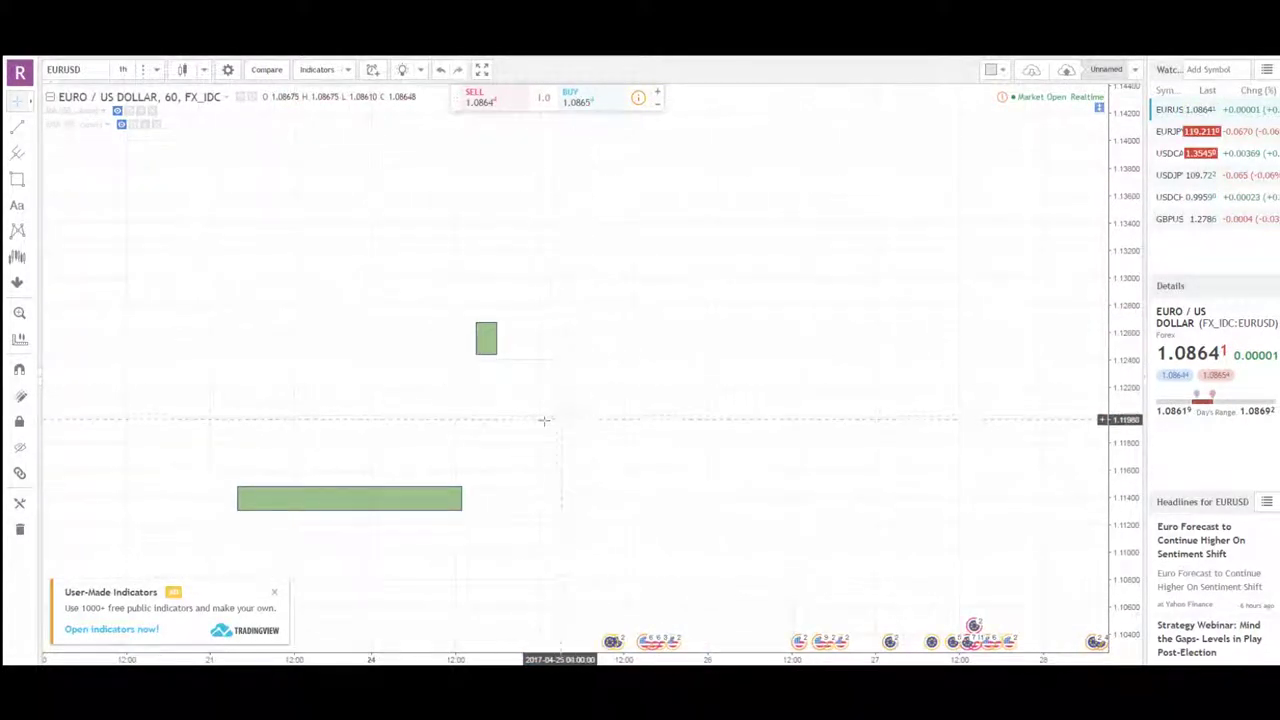
Draw a large rectangle filling the space between the two green shapes, from about 1.1148 to 1.1246.
drag(545, 419, 612, 414)
click(17, 179)
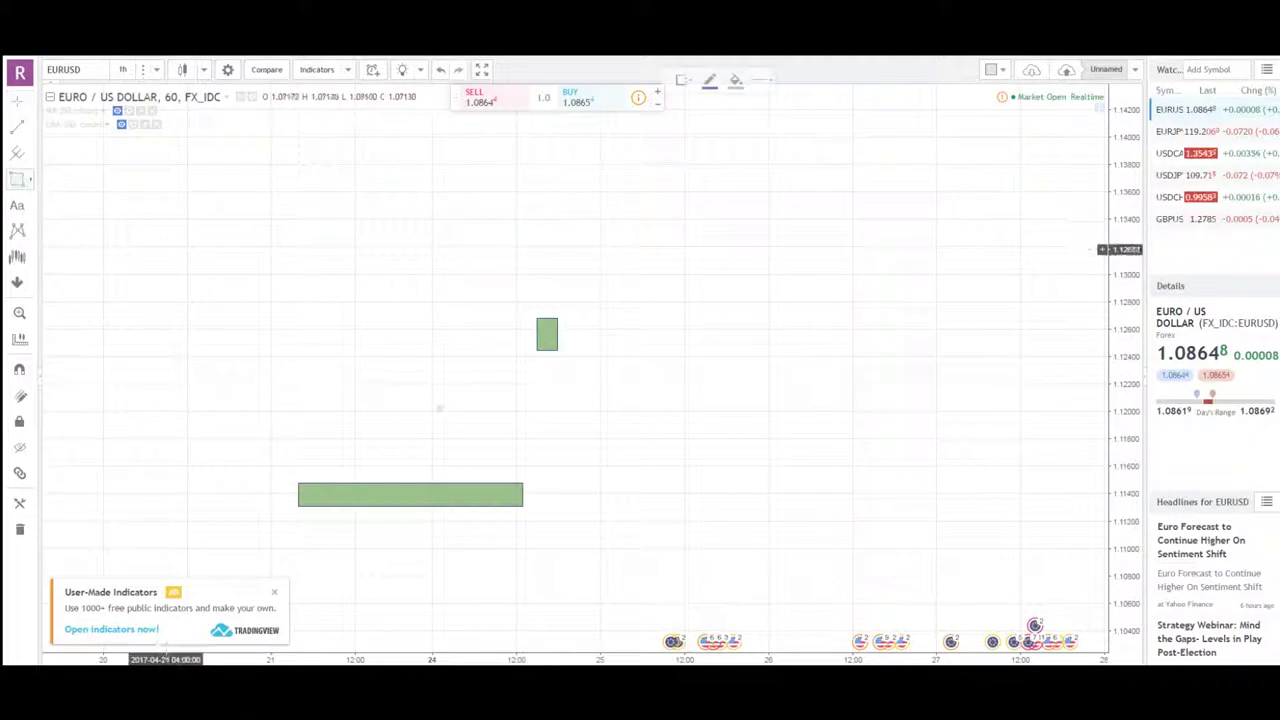
drag(585, 349, 481, 480)
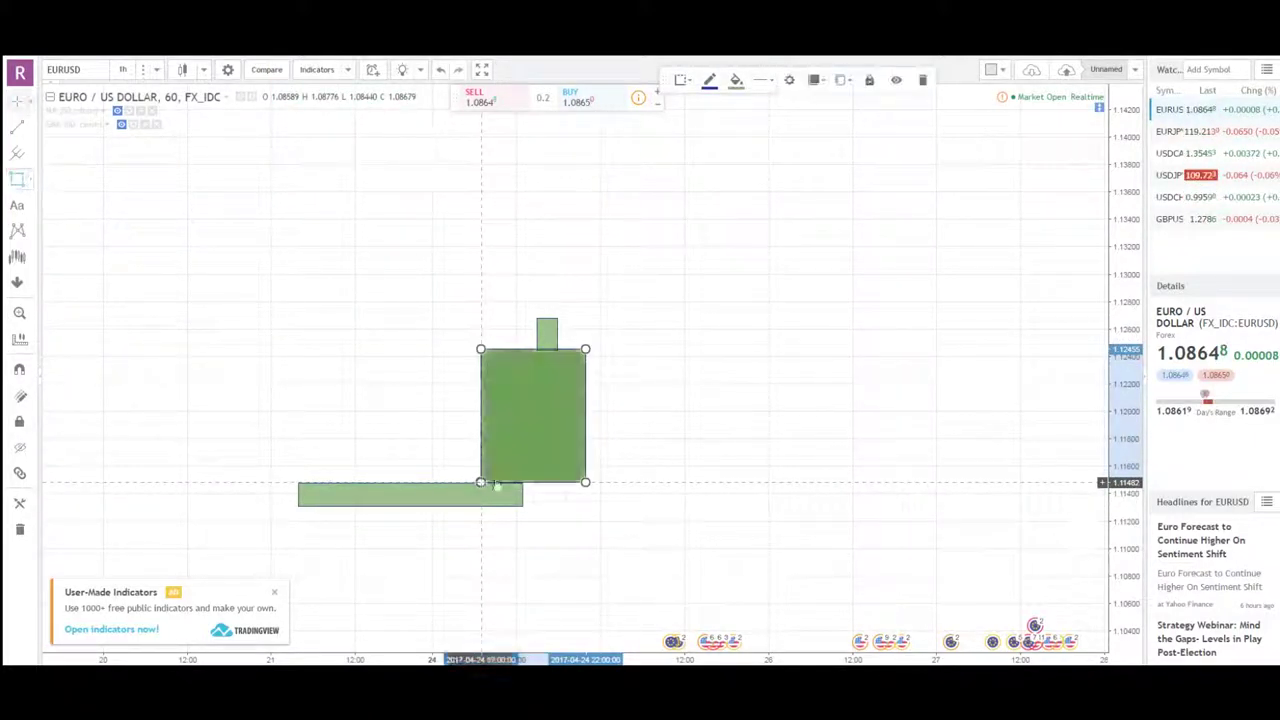
Set the large rectangle's background colour to magenta.
double_click(585, 437)
click(621, 388)
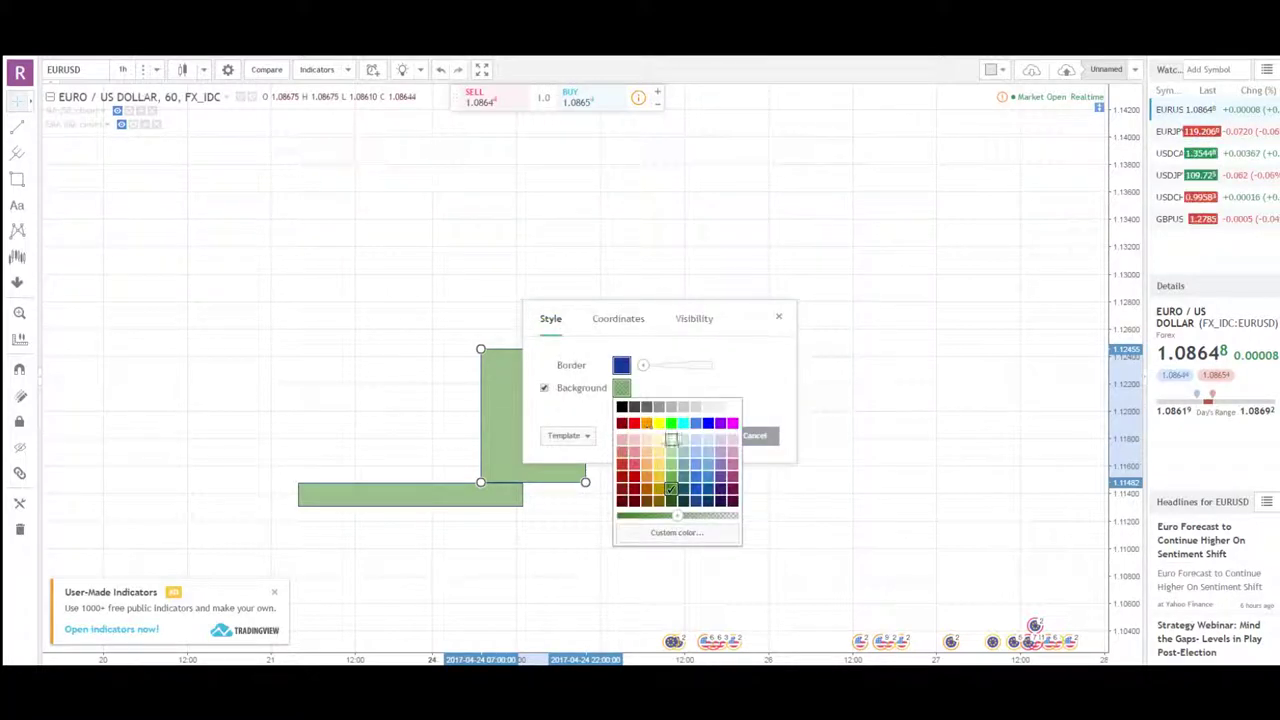
click(732, 424)
click(699, 435)
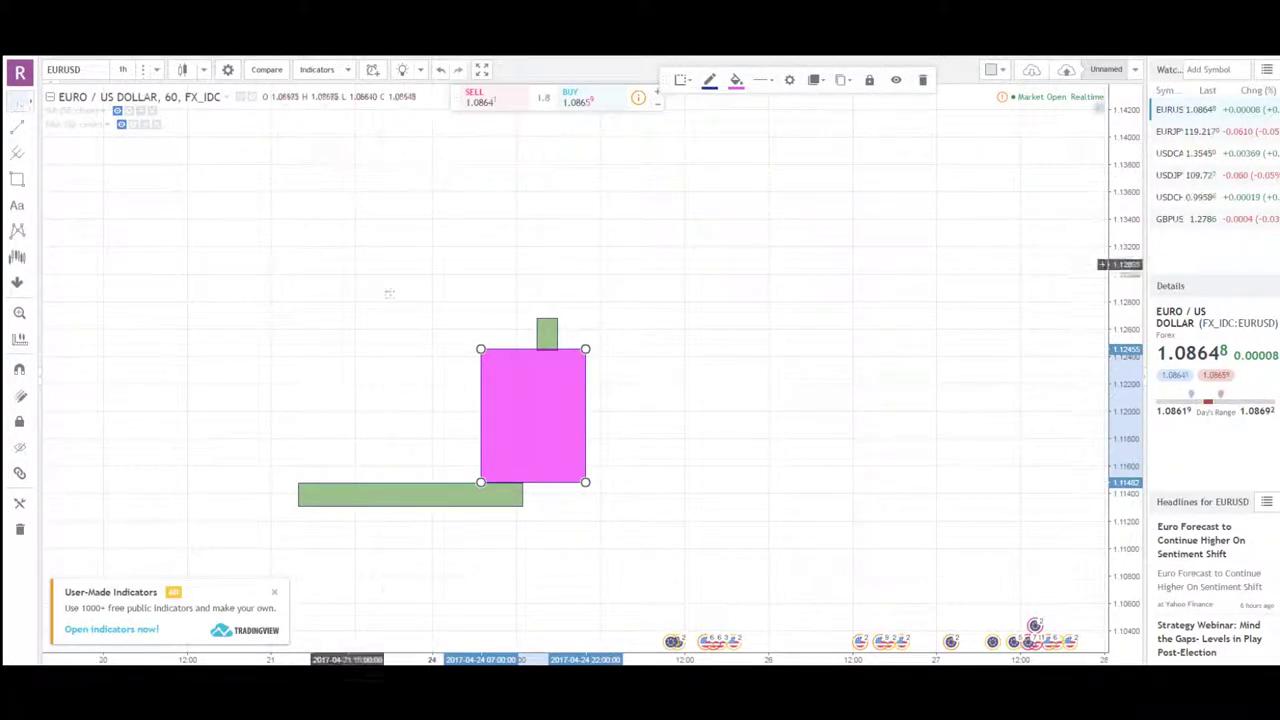
Draw an arrow rising from the base of the small green rectangle to about 1.1308.
mouse_move(662, 378)
mouse_down()
mouse_move(654, 363)
mouse_move(654, 377)
mouse_up()
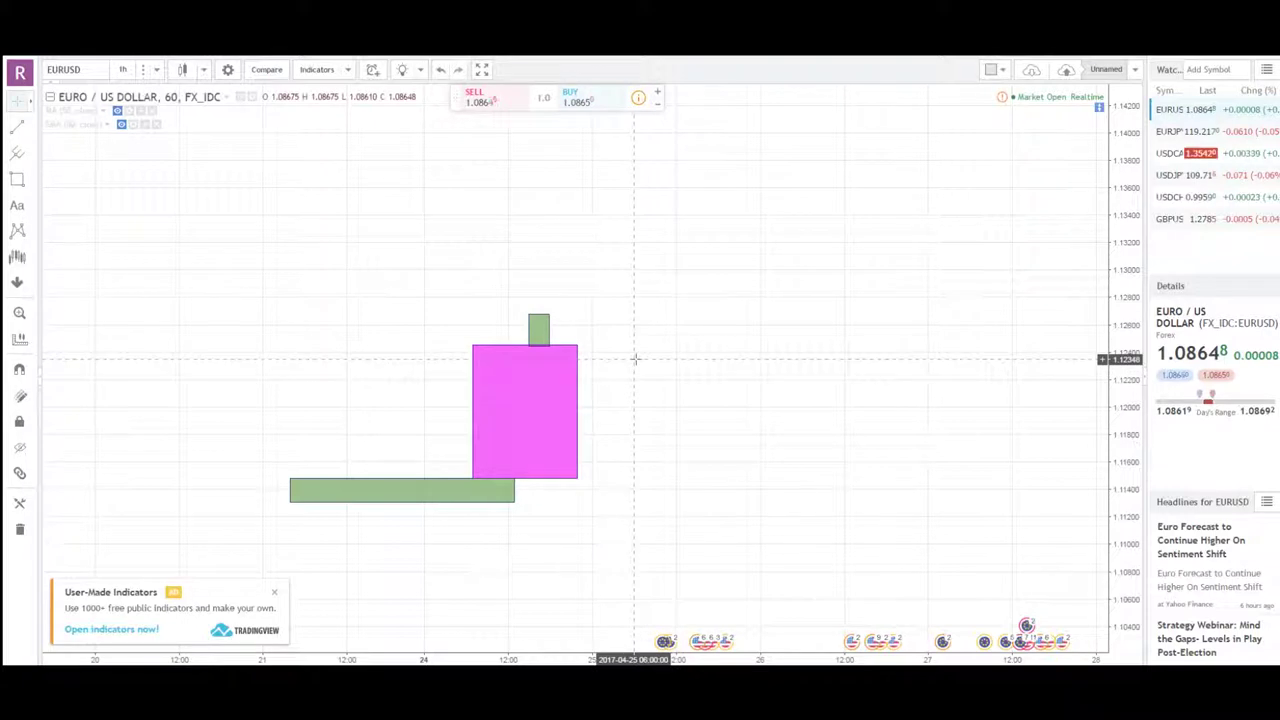
mouse_move(634, 358)
mouse_down()
mouse_move(631, 377)
mouse_move(622, 369)
mouse_move(632, 378)
mouse_up()
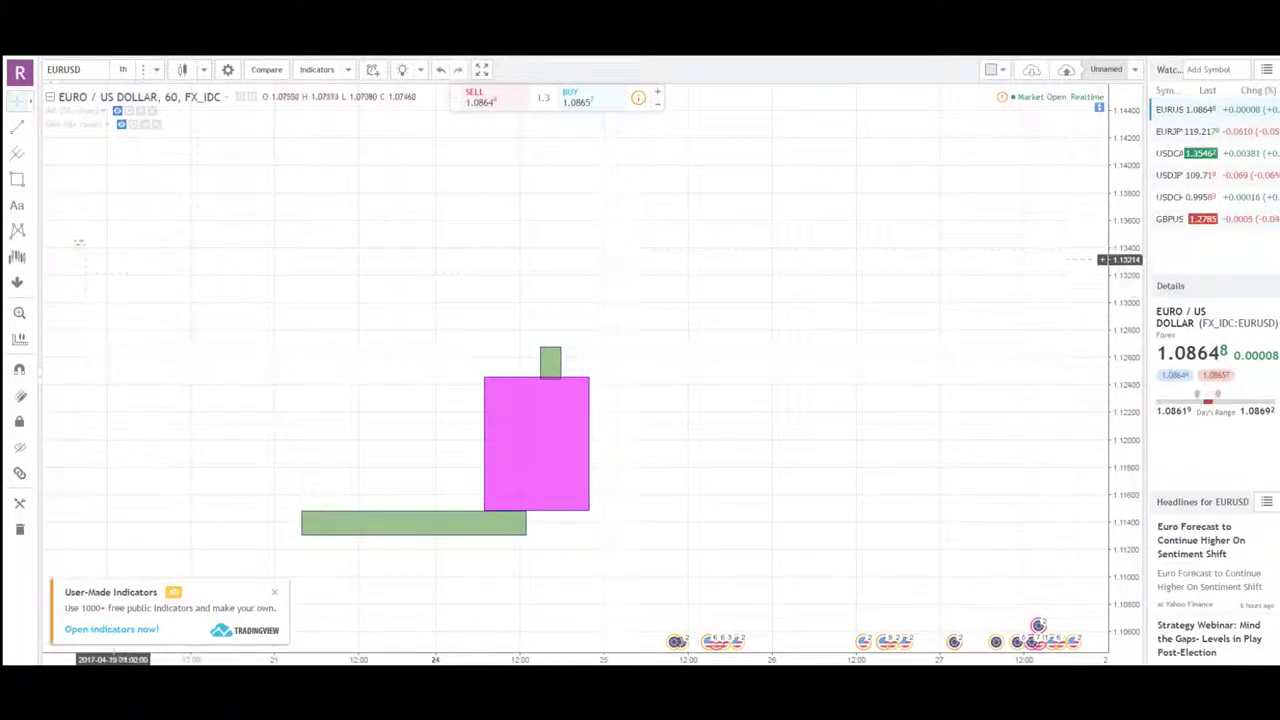
click(30, 127)
click(106, 228)
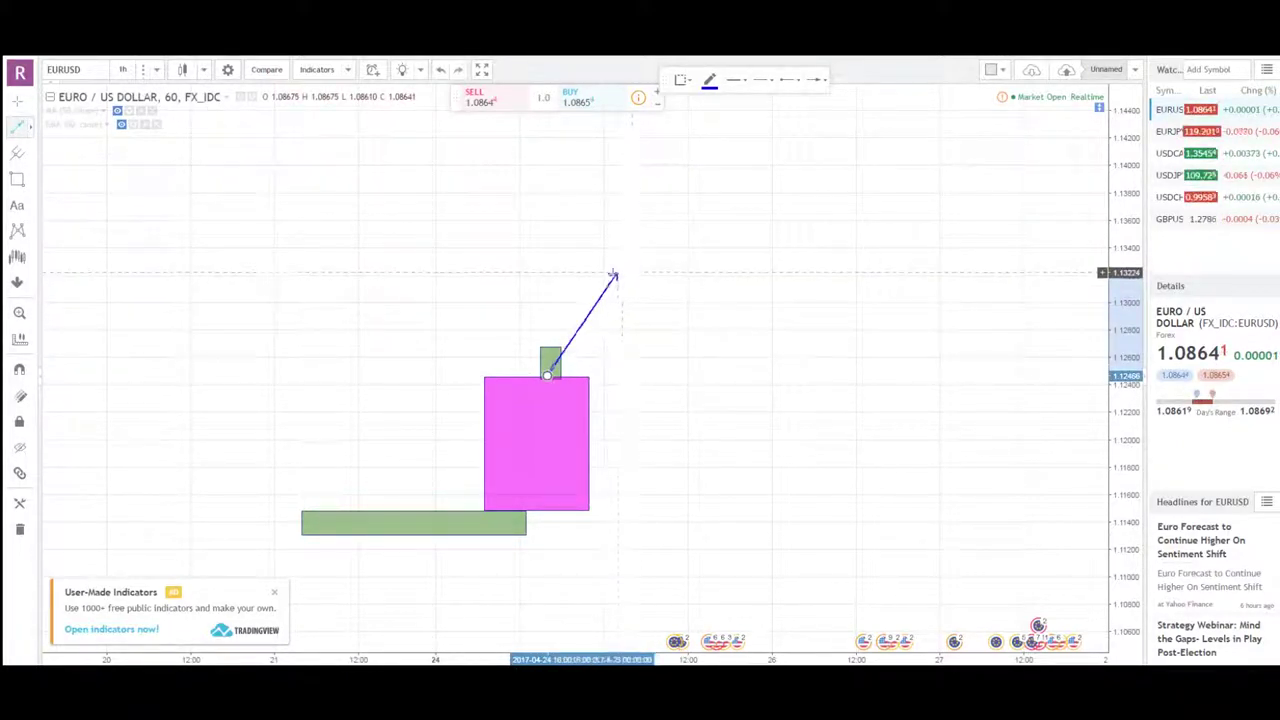
drag(613, 274, 610, 292)
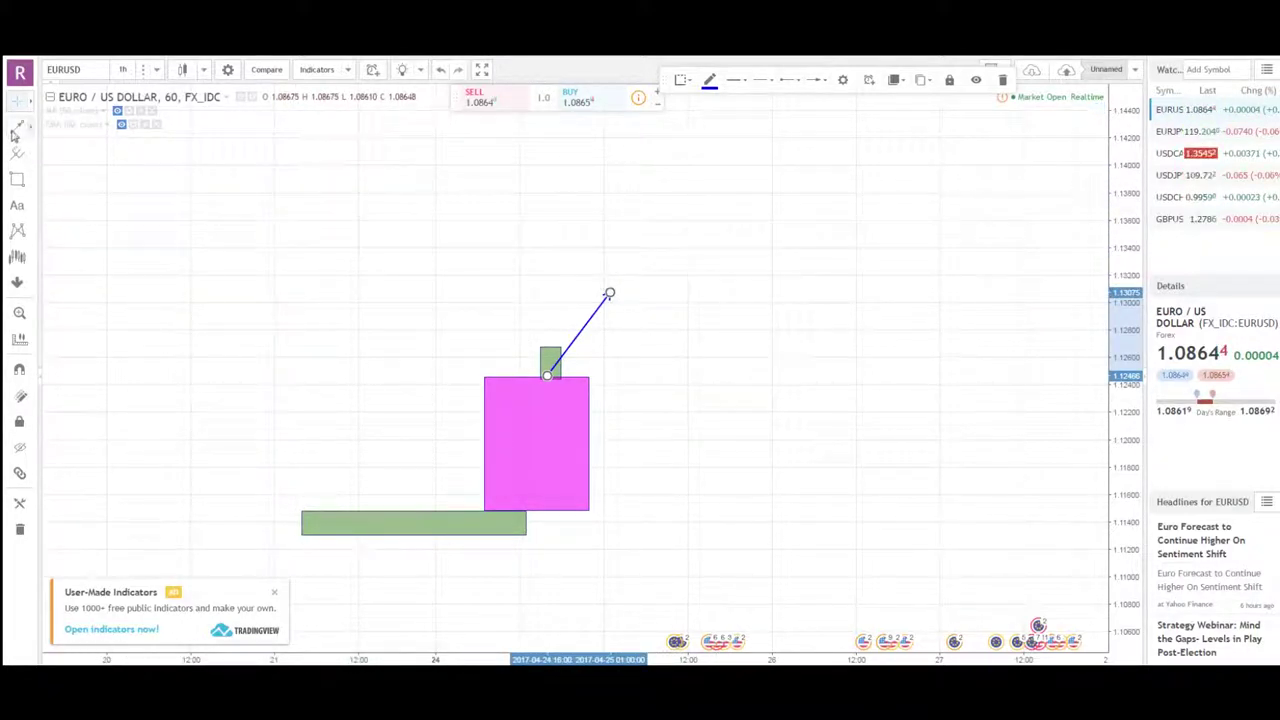
Draw an arrow from the rising arrow's tip down to about 1.1149, and measure the height of the magenta rectangle.
click(17, 128)
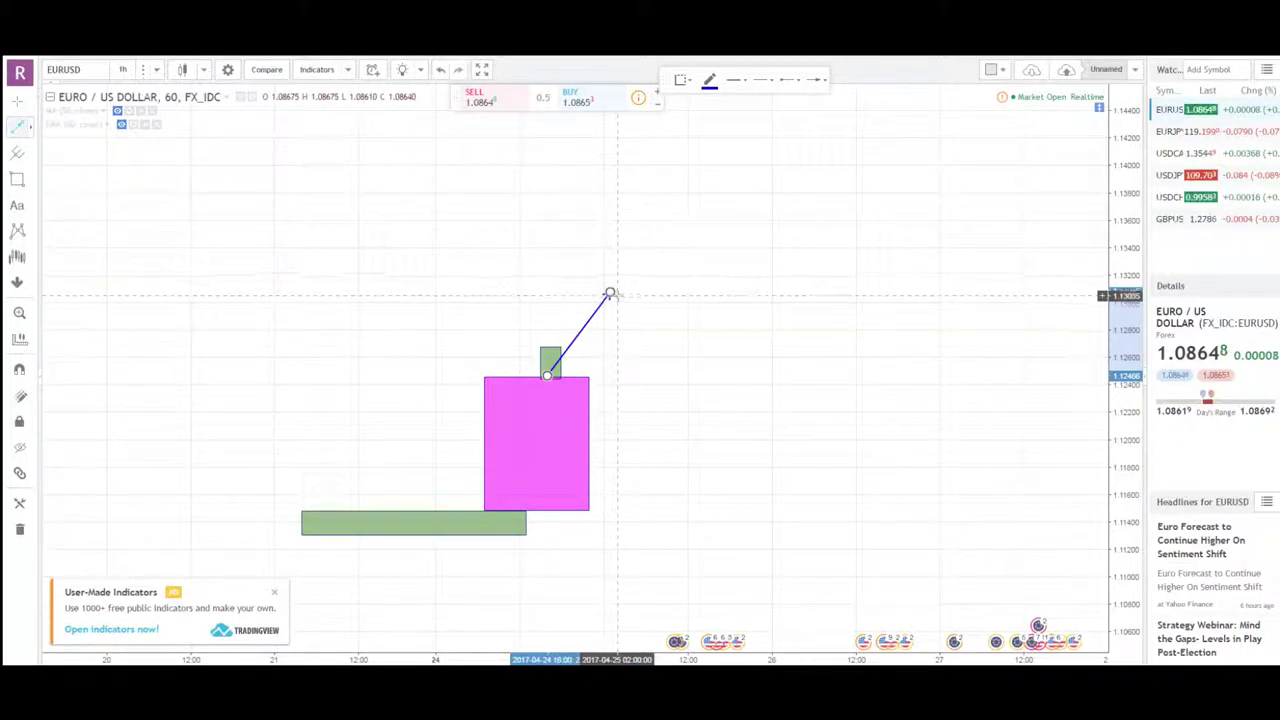
click(609, 293)
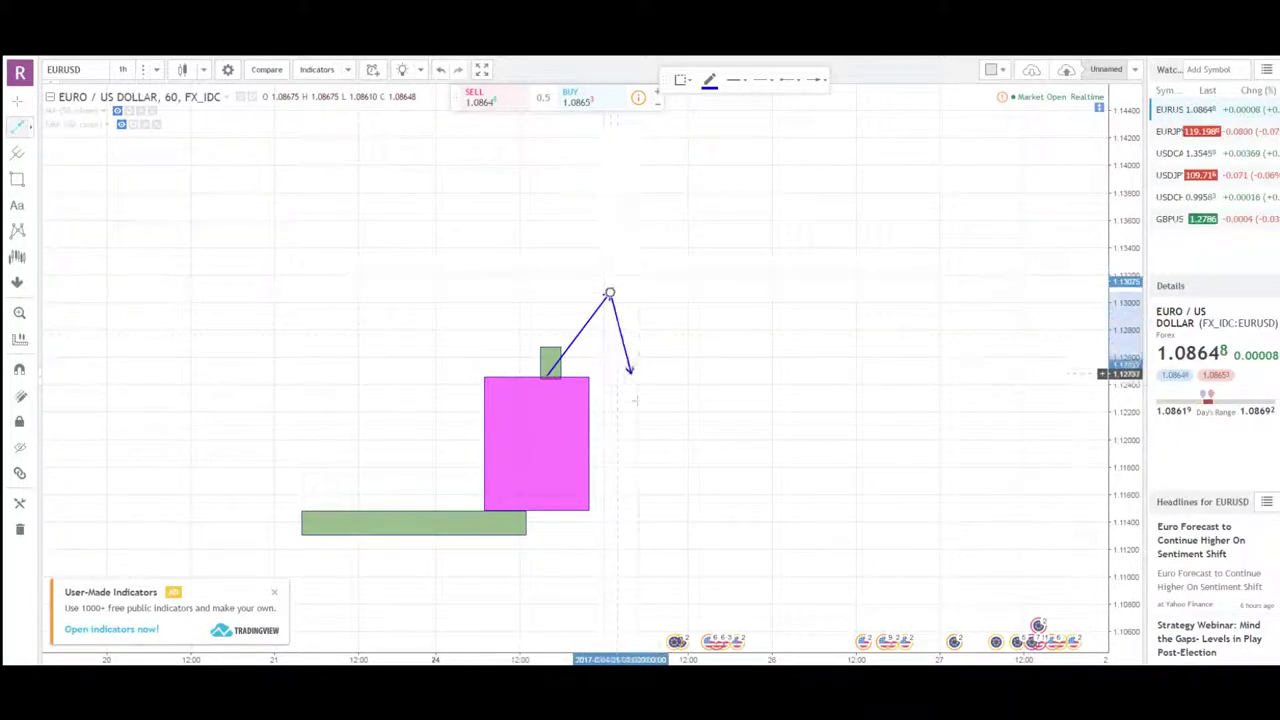
click(657, 505)
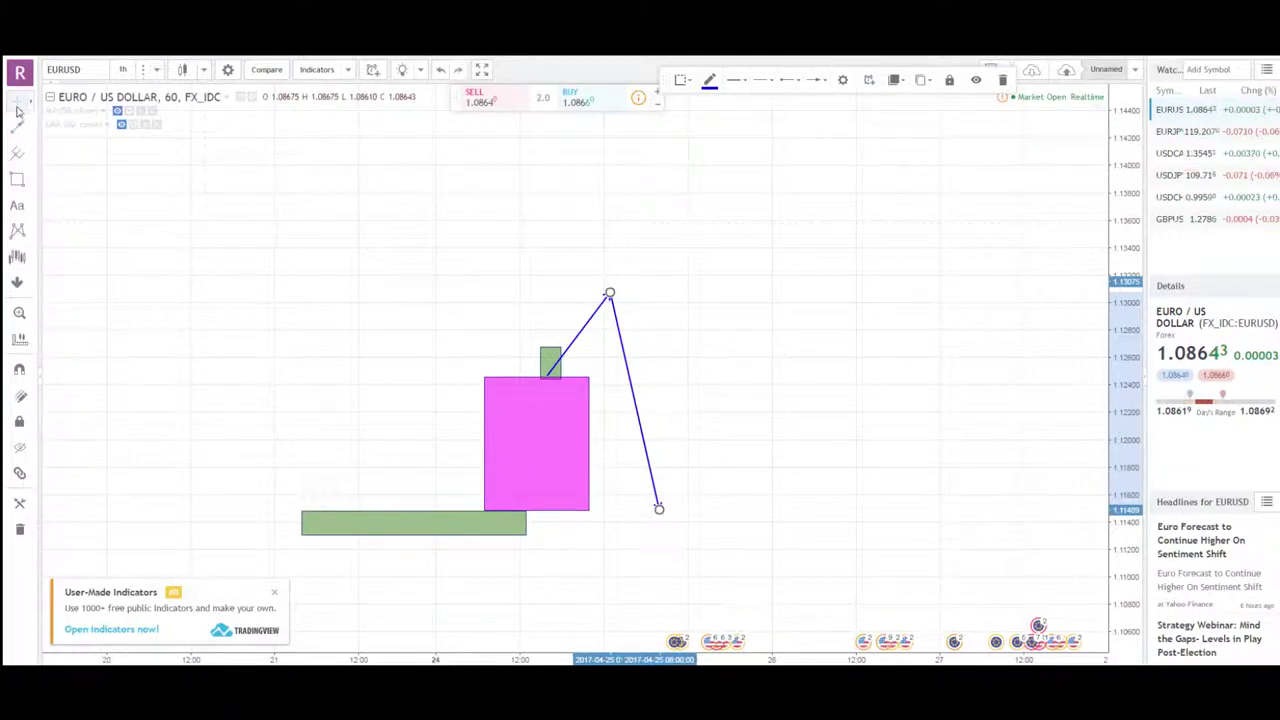
shift+click(672, 377)
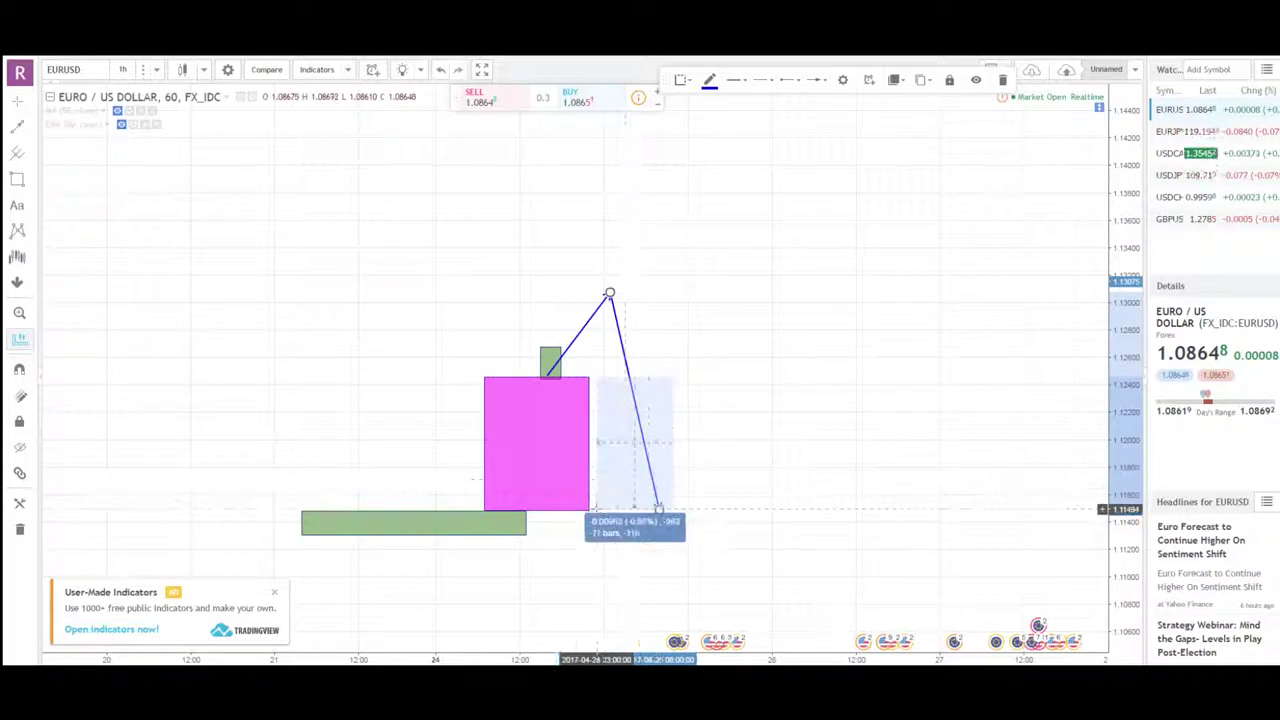
click(760, 447)
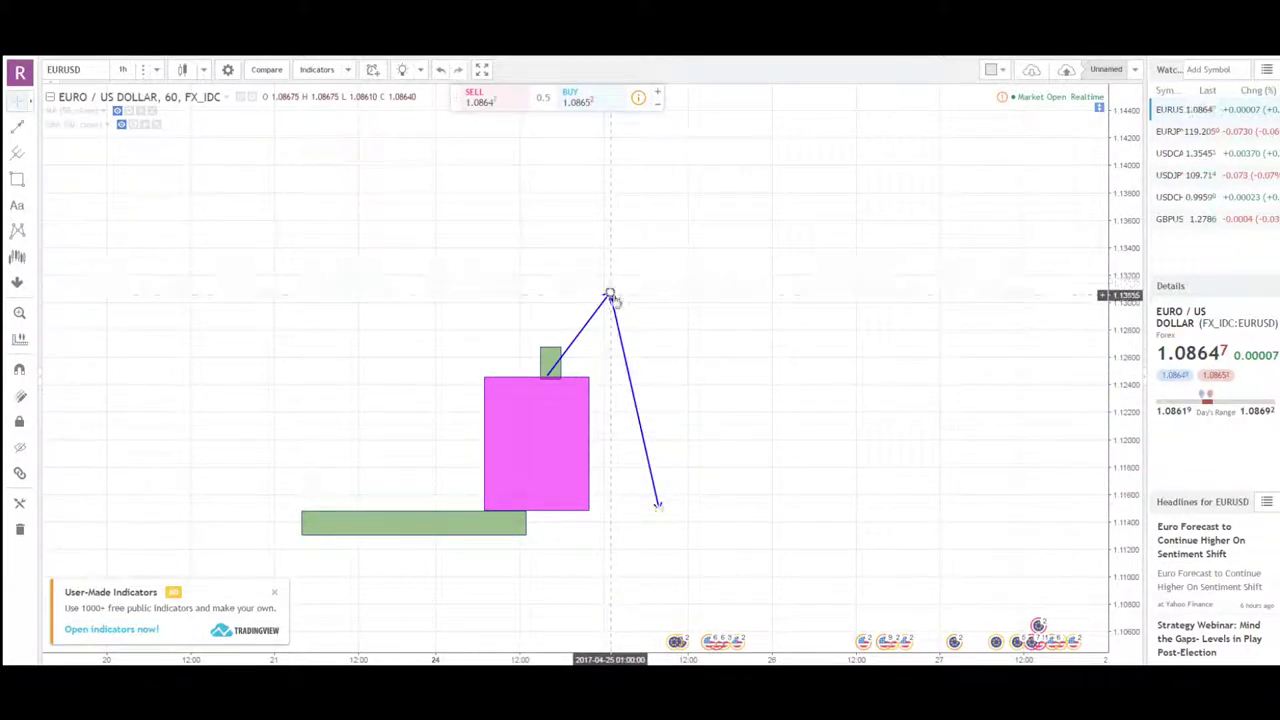
Move the shared peak of the rising and falling arrows to about 1.1297, above the magenta rectangle's later edge.
drag(696, 289, 687, 294)
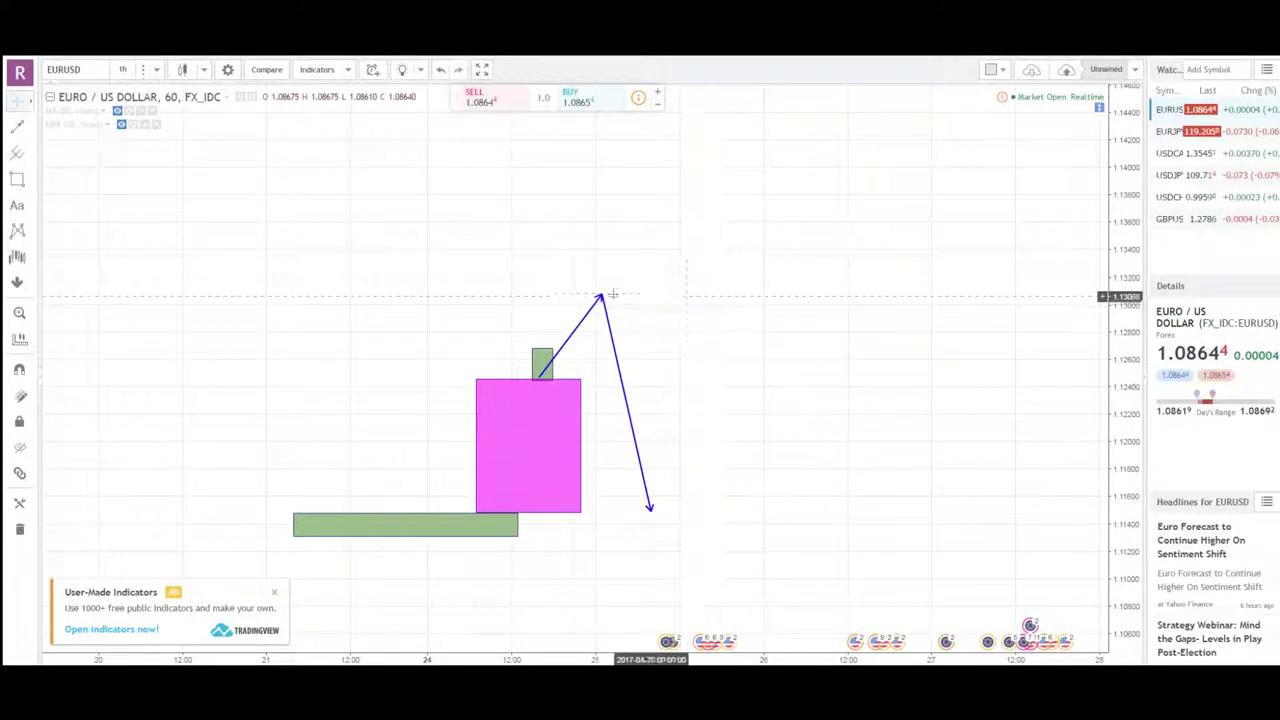
mouse_move(601, 300)
mouse_down()
mouse_move(657, 299)
mouse_move(509, 290)
mouse_up()
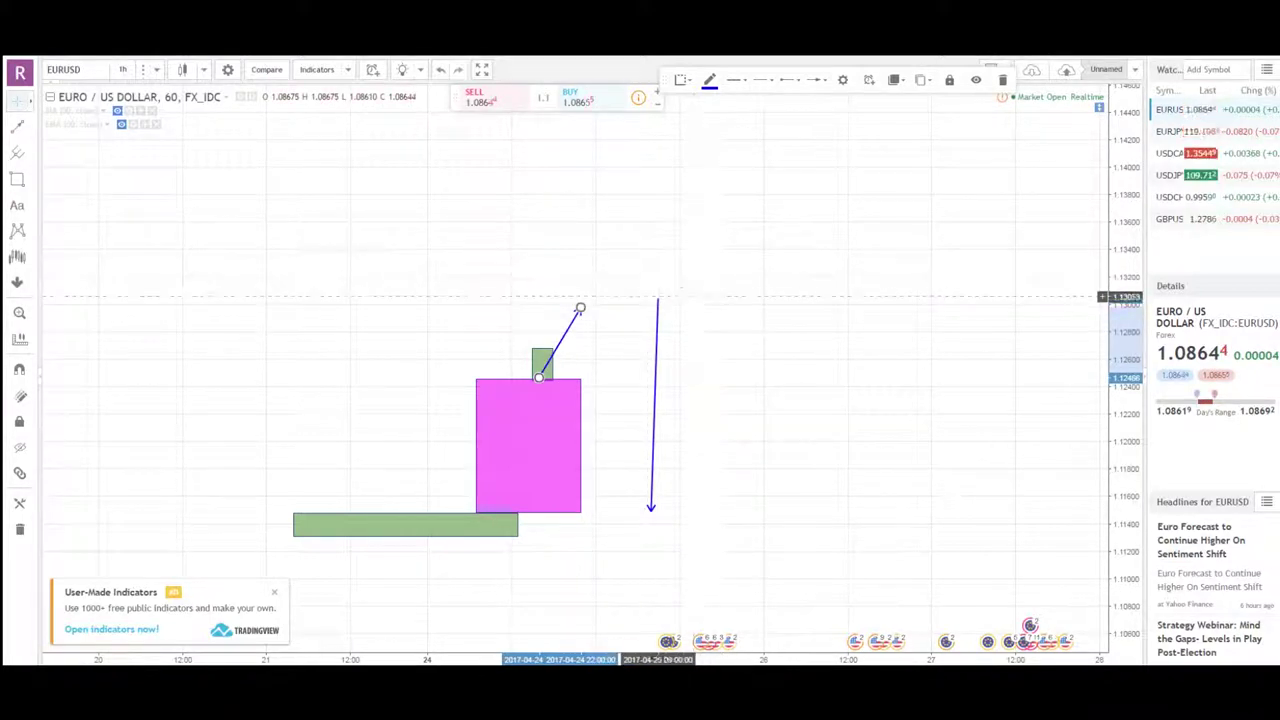
drag(658, 301, 580, 310)
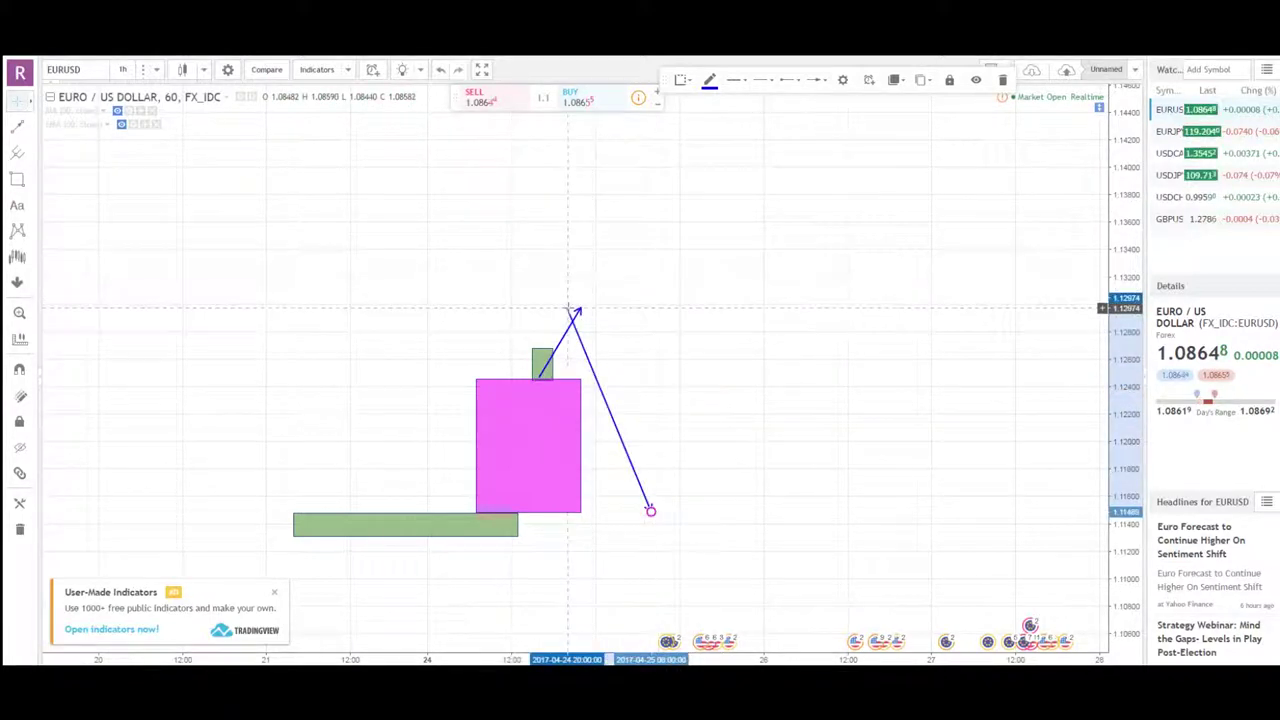
click(625, 288)
drag(433, 408, 446, 405)
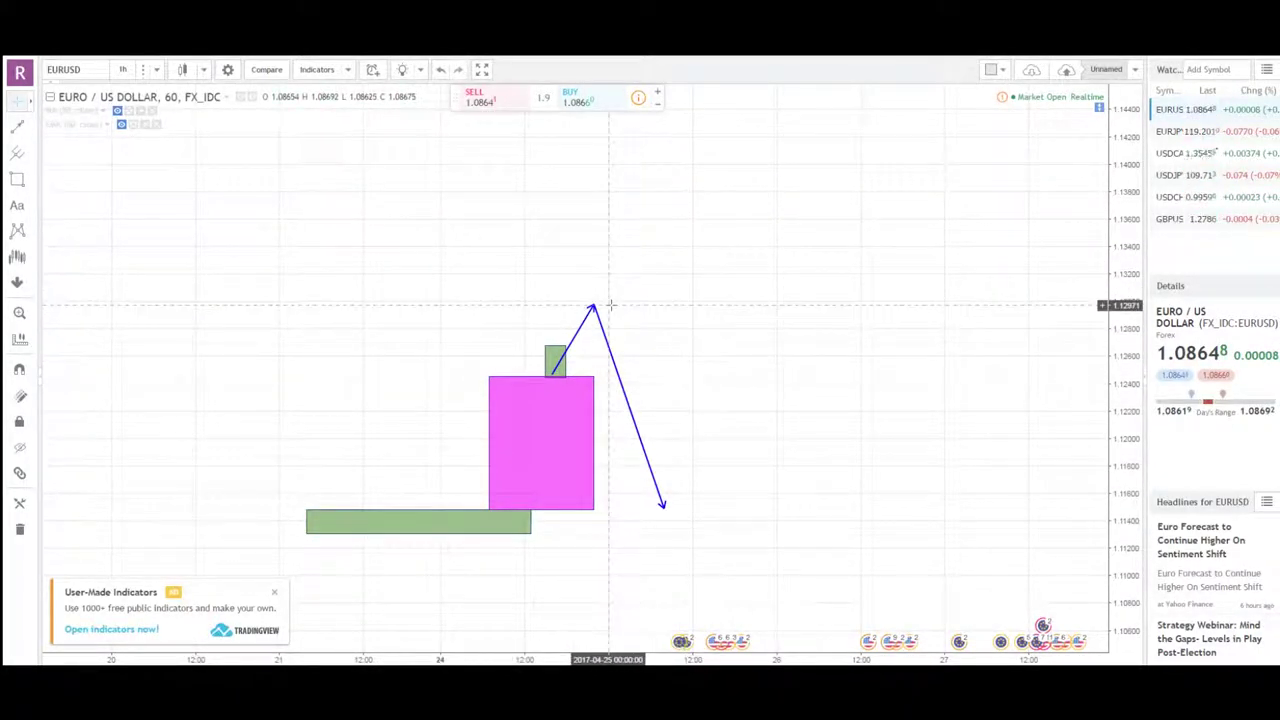
drag(641, 310, 636, 307)
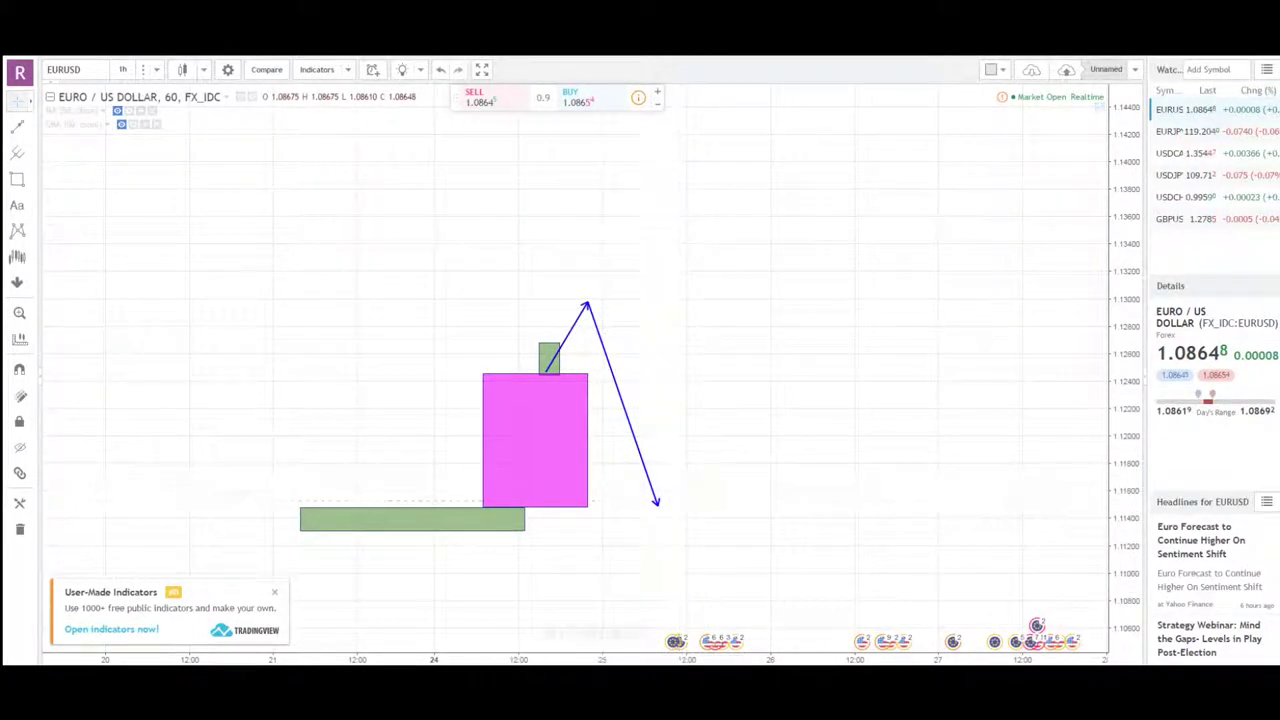
Review the completed gap illustration of green and magenta rectangles with its two arrows at a smaller scale.
scroll(660, 560, down, 2)
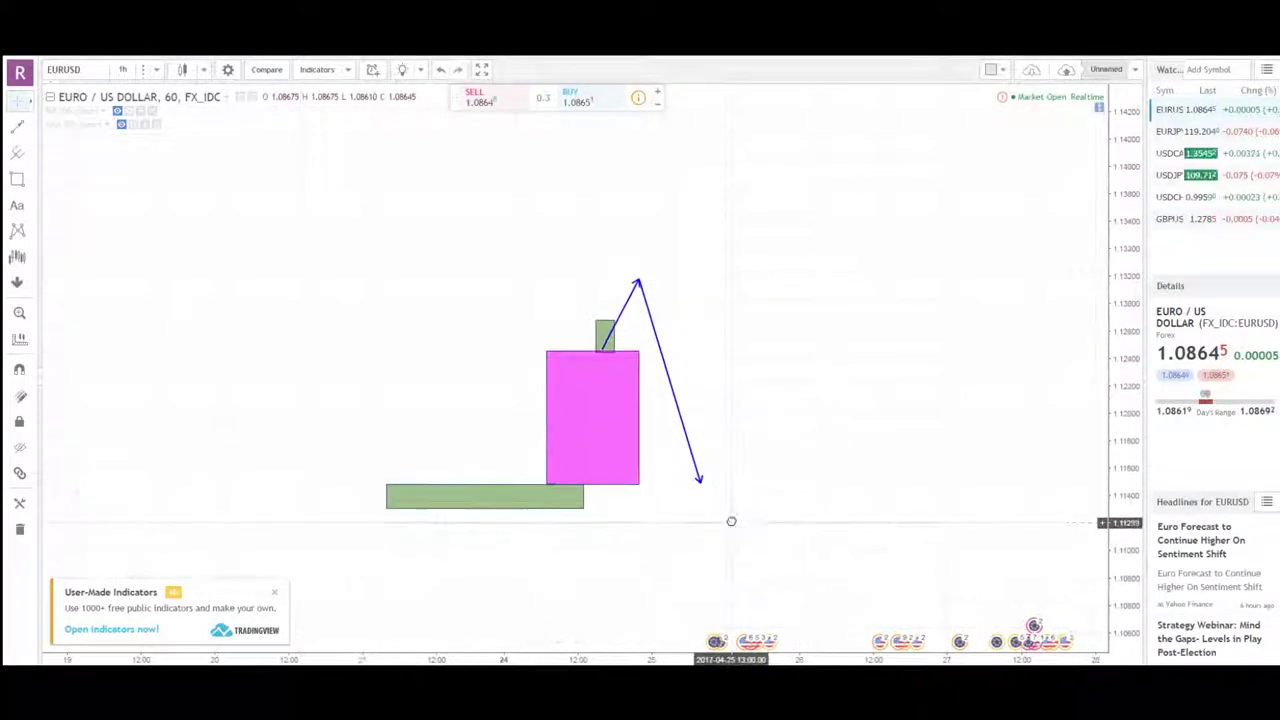
drag(1125, 406, 1125, 420)
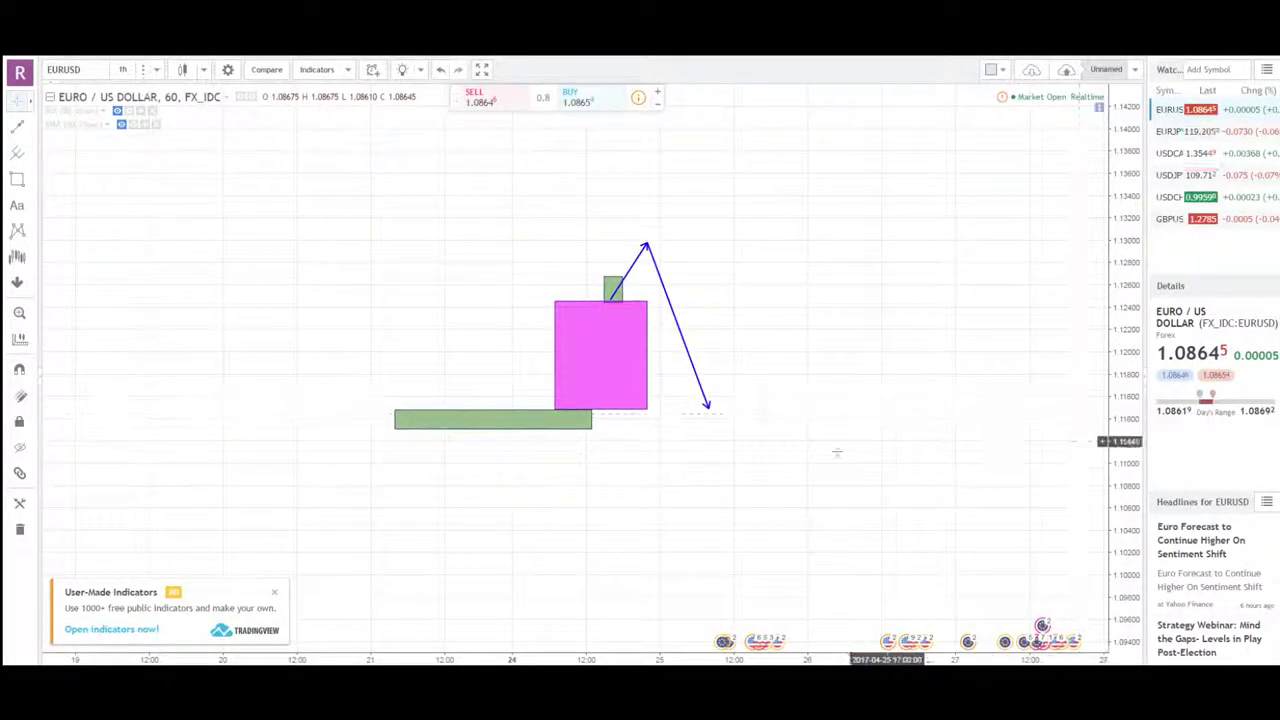
drag(495, 661, 522, 660)
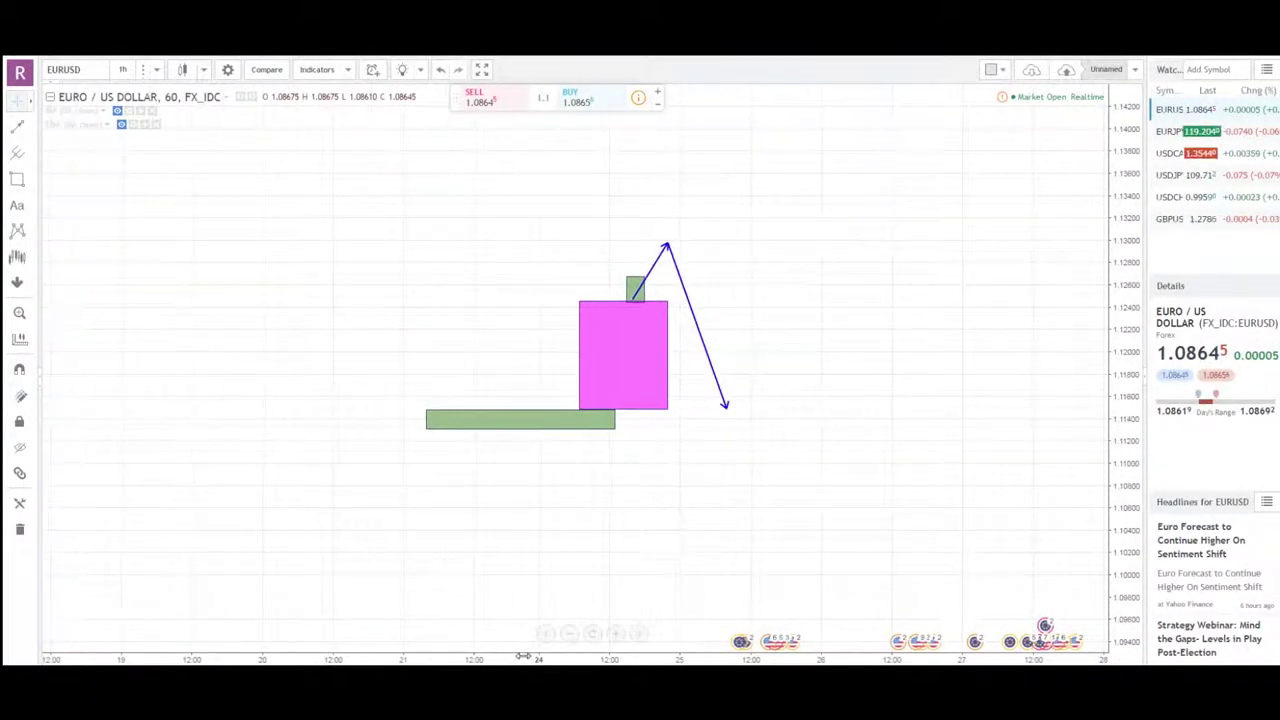
drag(587, 548, 569, 532)
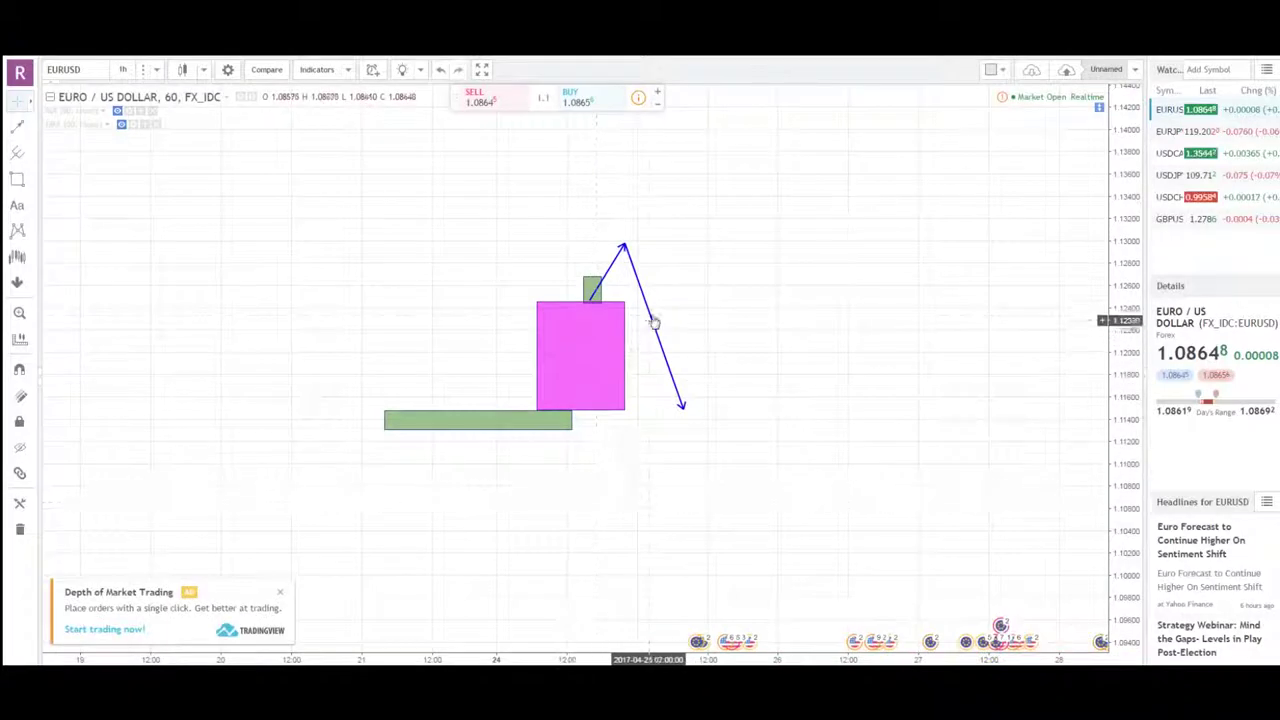
drag(694, 352, 692, 356)
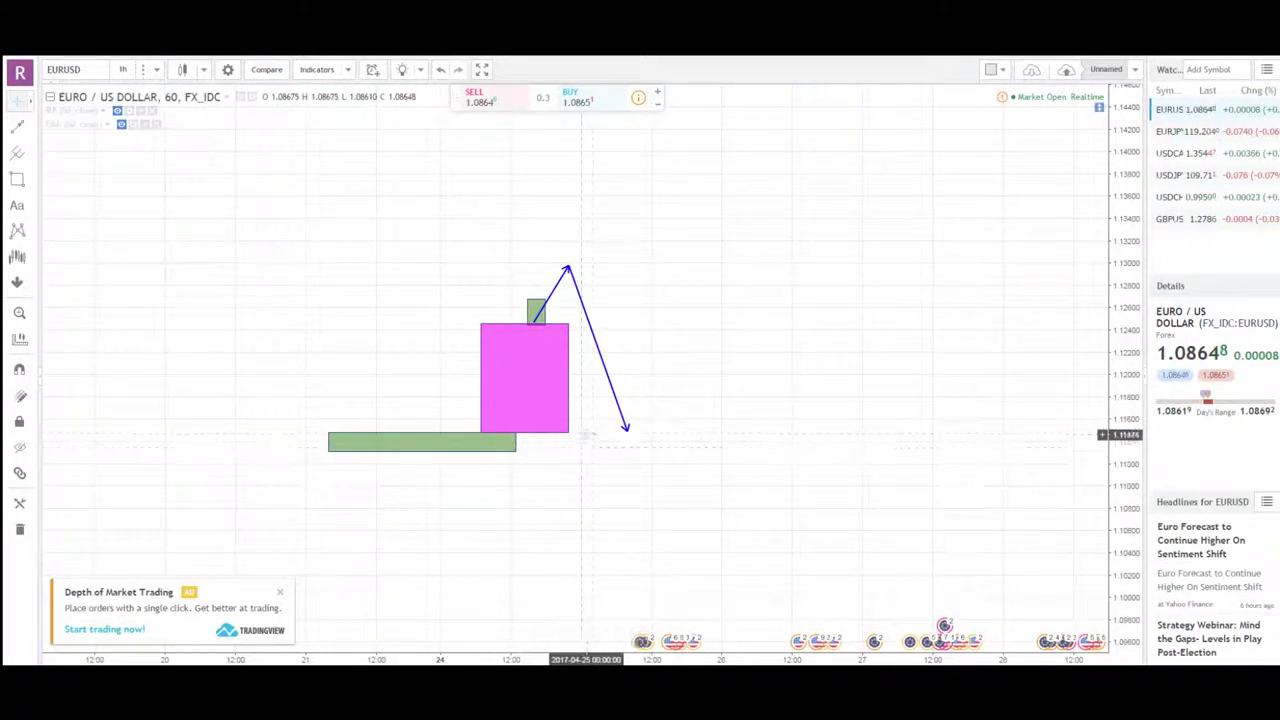
drag(676, 454, 676, 477)
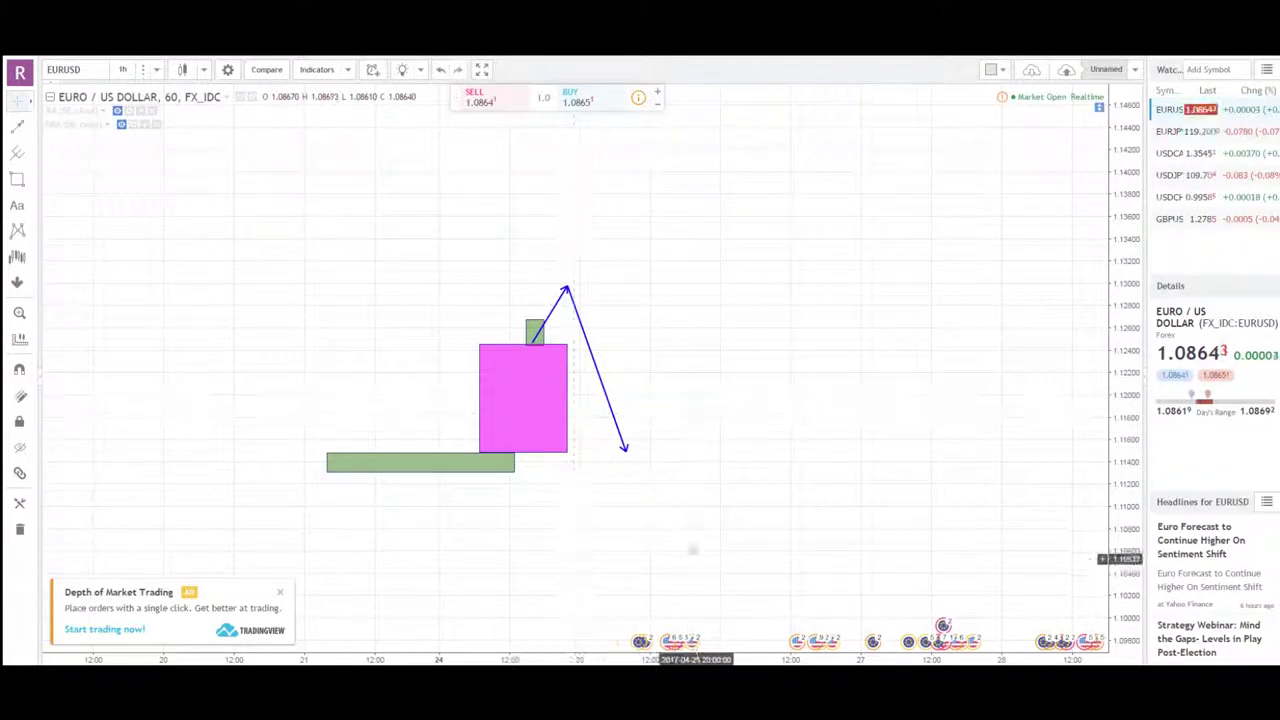
Examine the actual EUR/USD weekend gap at 24 April, comparing the candles before it with those beside the short position.
drag(693, 553, 669, 435)
drag(1128, 329, 1128, 370)
drag(1038, 597, 857, 403)
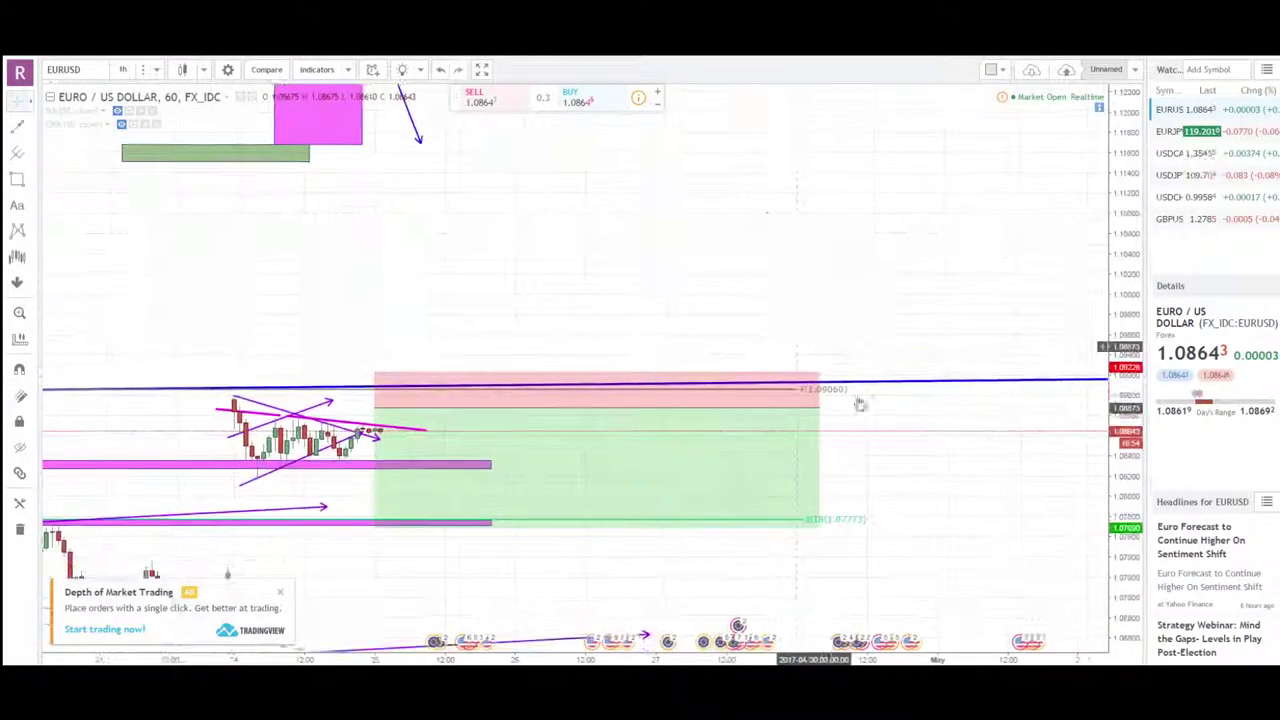
drag(450, 659, 755, 659)
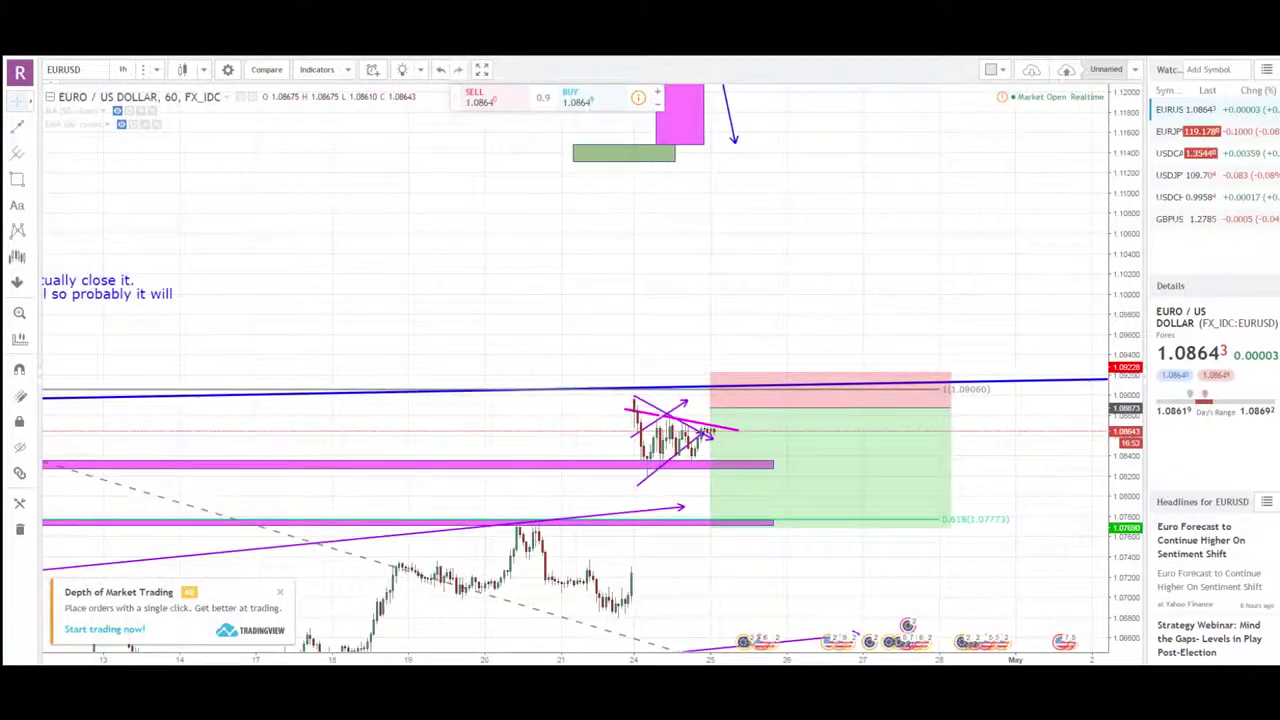
drag(731, 583, 634, 548)
drag(1118, 500, 1106, 286)
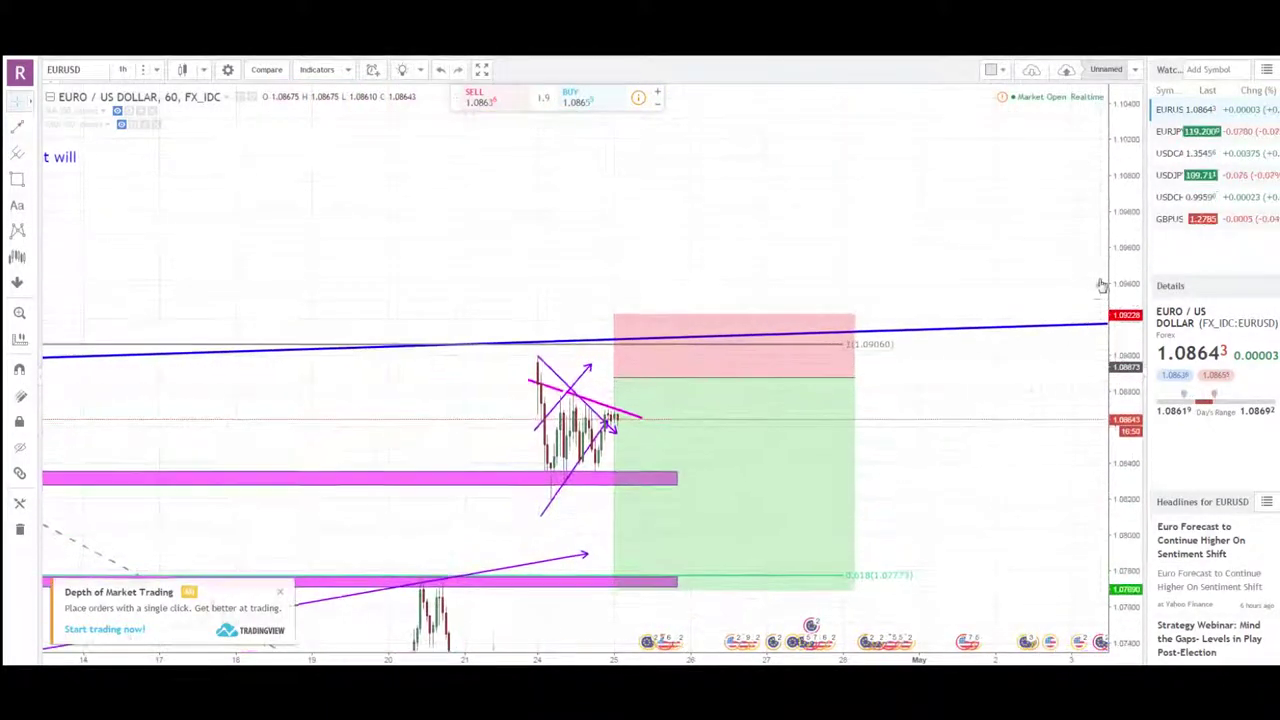
drag(988, 518, 945, 465)
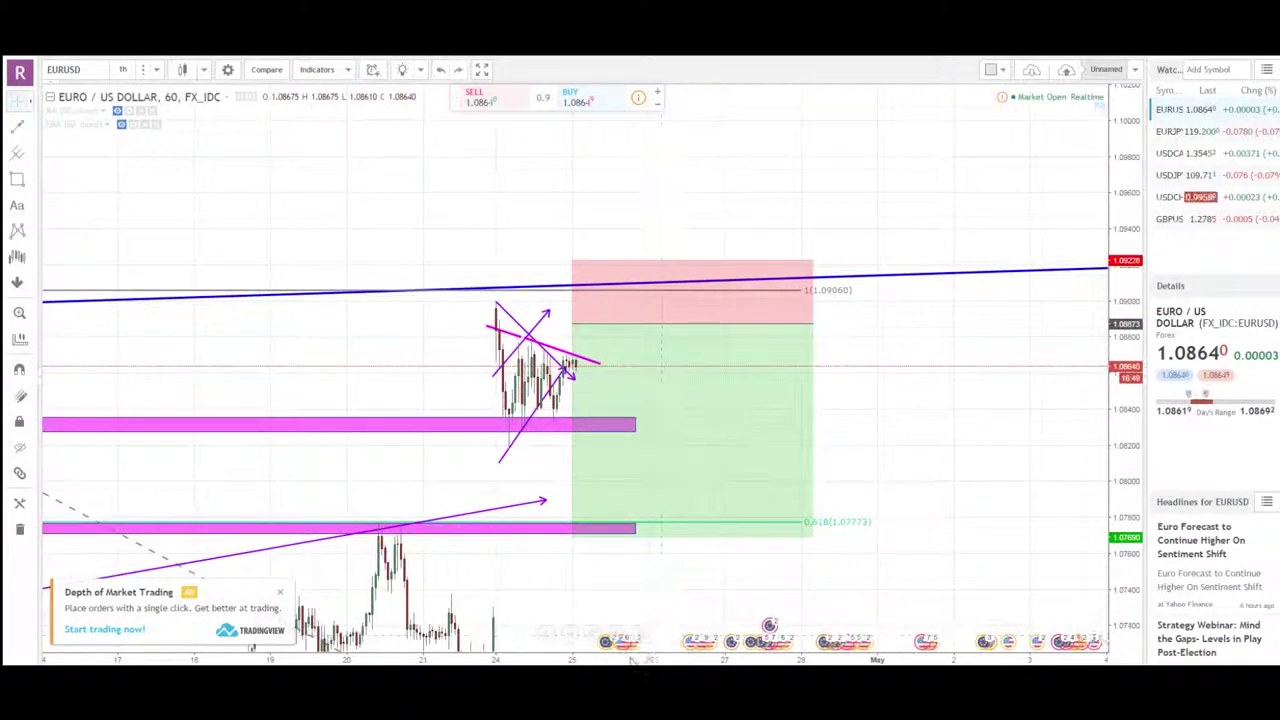
drag(608, 659, 510, 658)
drag(469, 559, 631, 517)
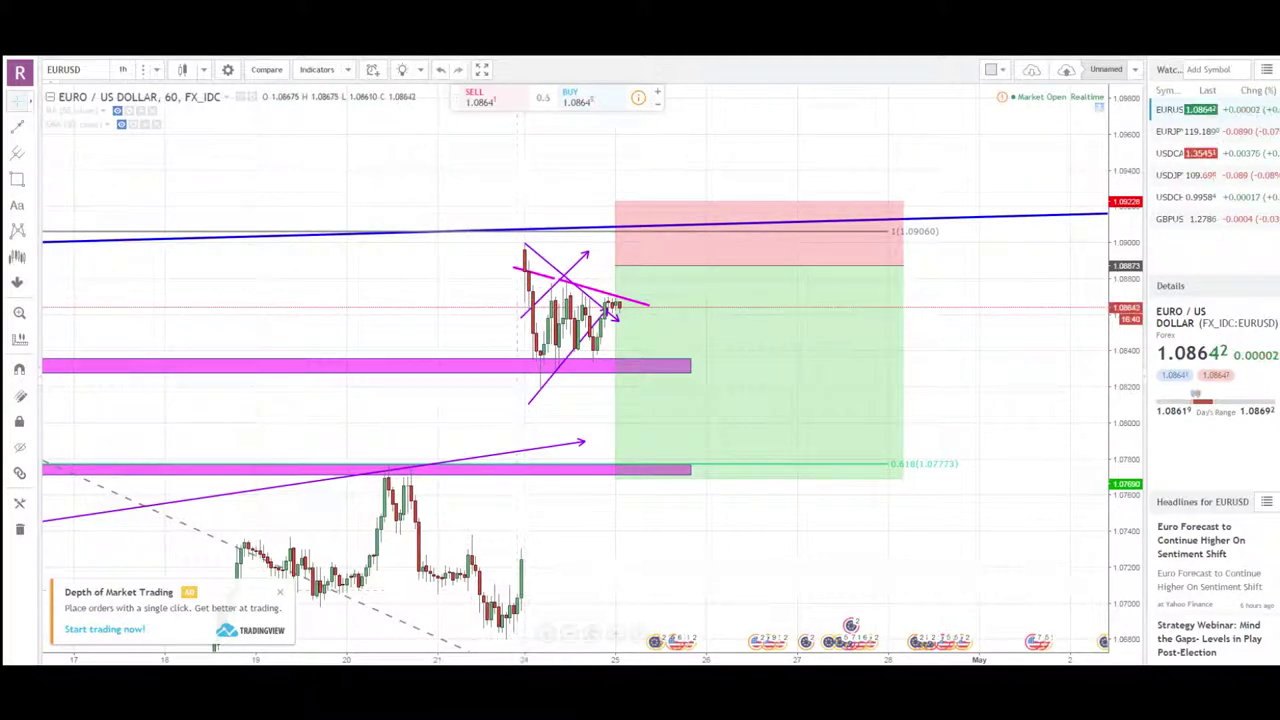
drag(548, 579, 573, 567)
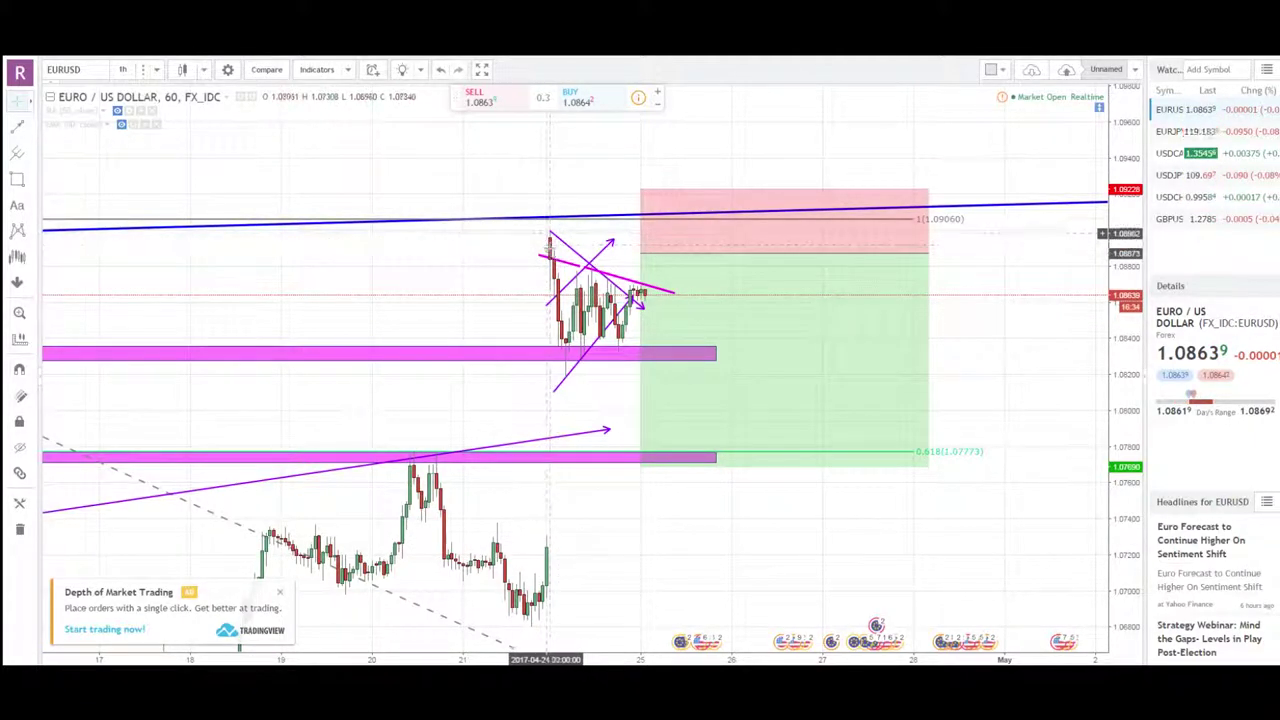
drag(523, 234, 528, 237)
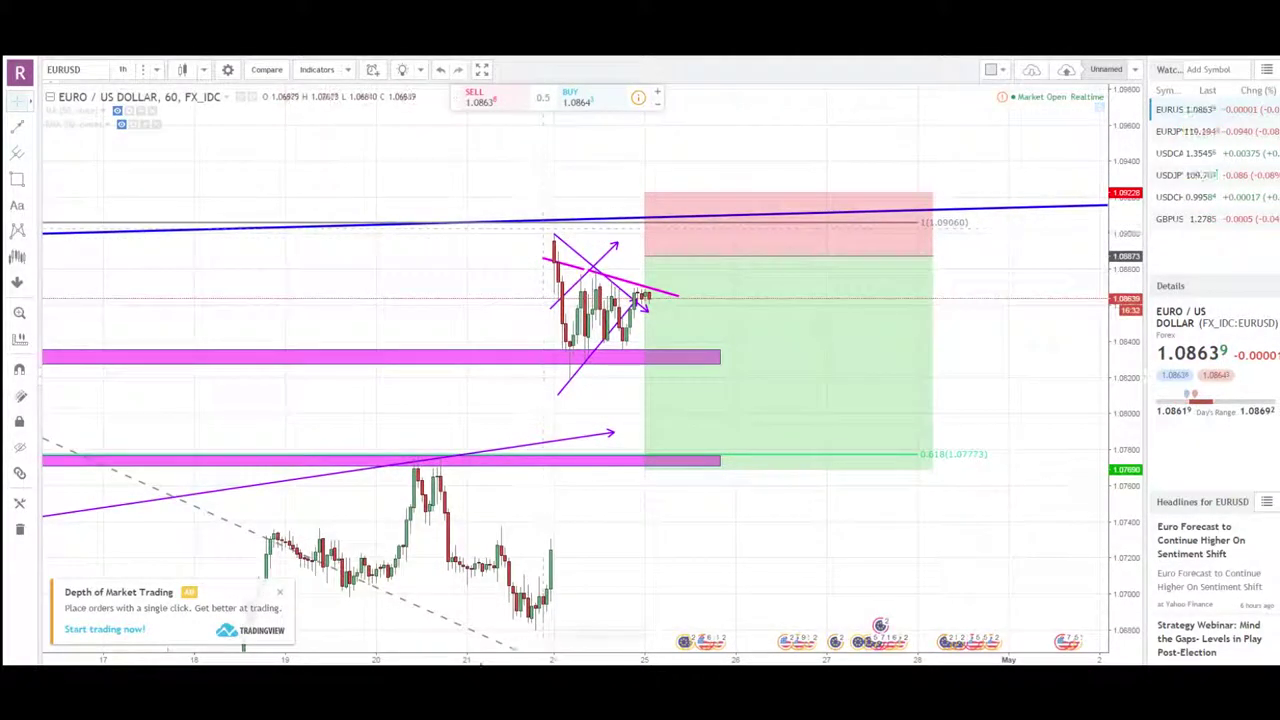
Examine the two killzone bands, the written trade notes and the price action around the short position.
drag(502, 658, 695, 657)
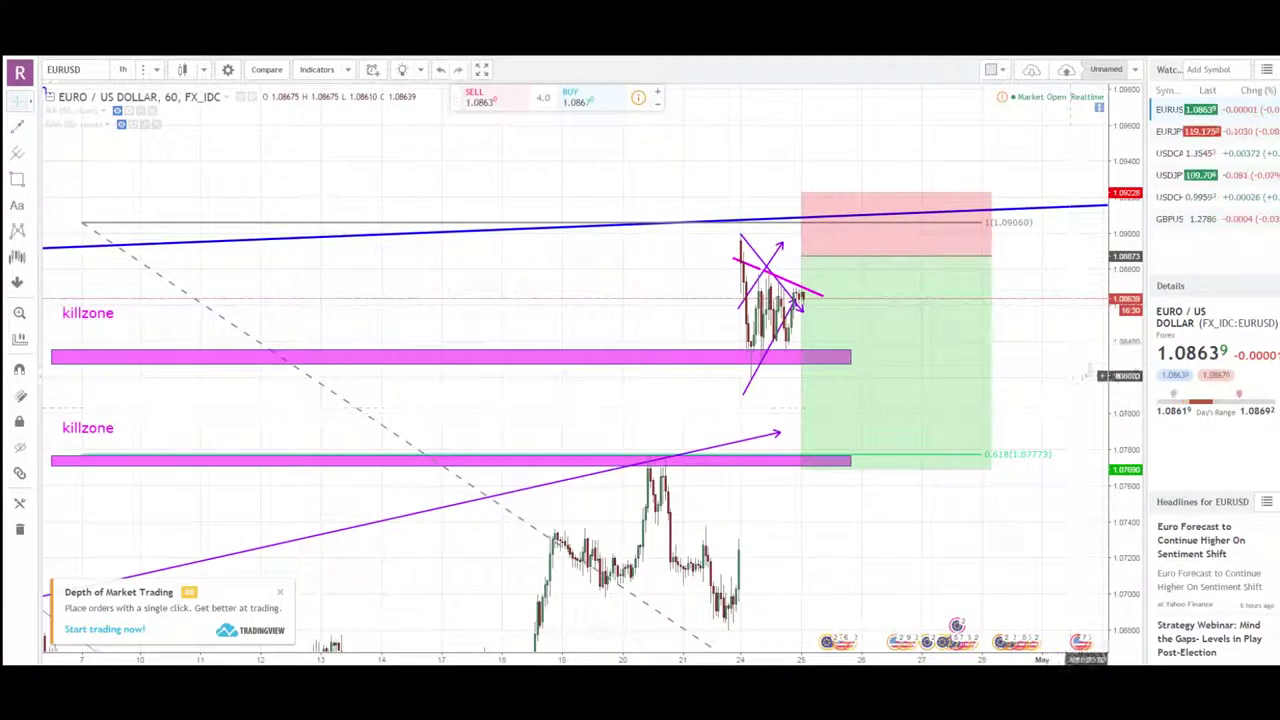
drag(1124, 374, 1124, 522)
drag(538, 657, 860, 657)
drag(652, 457, 415, 479)
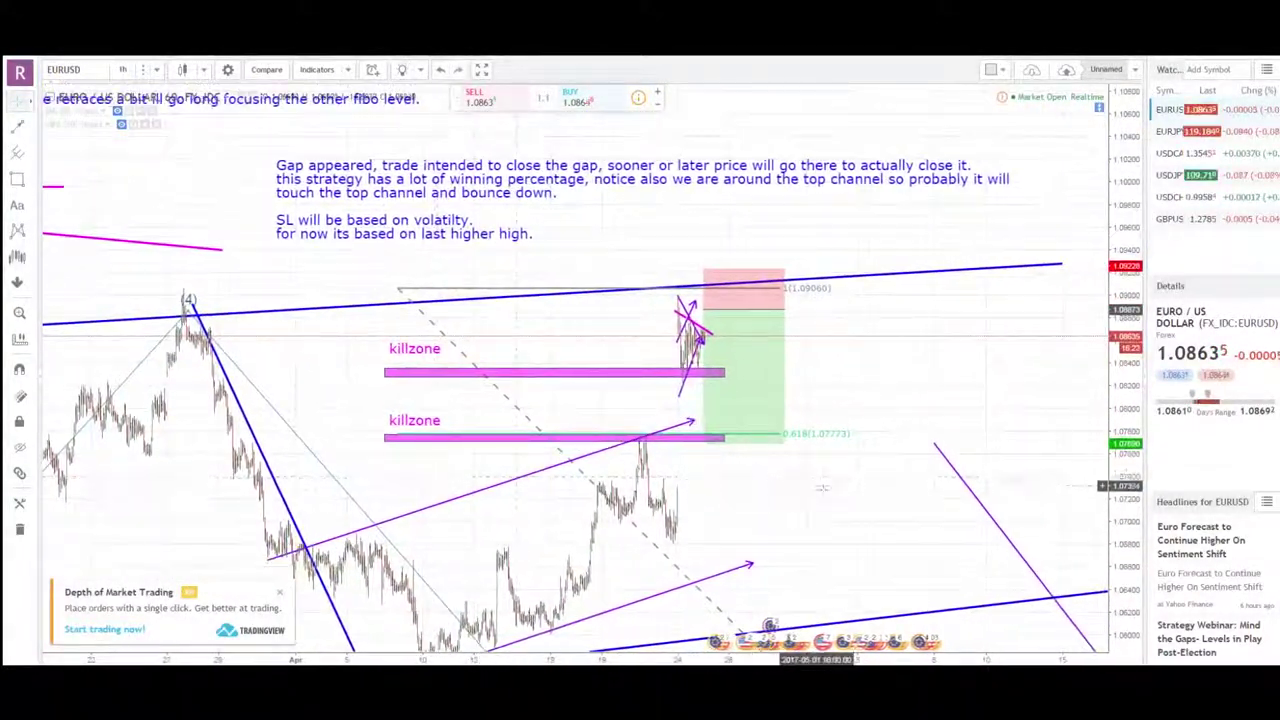
drag(820, 483, 739, 483)
drag(1120, 432, 1104, 327)
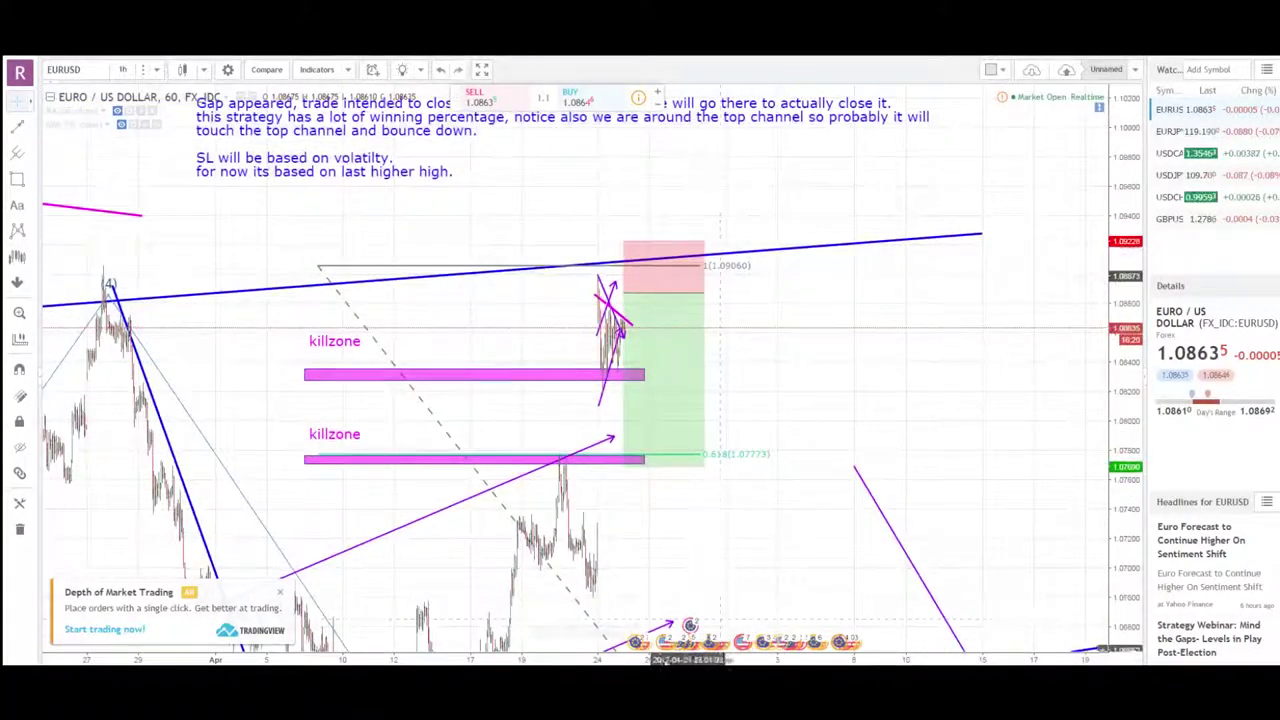
drag(690, 659, 475, 659)
drag(577, 511, 677, 529)
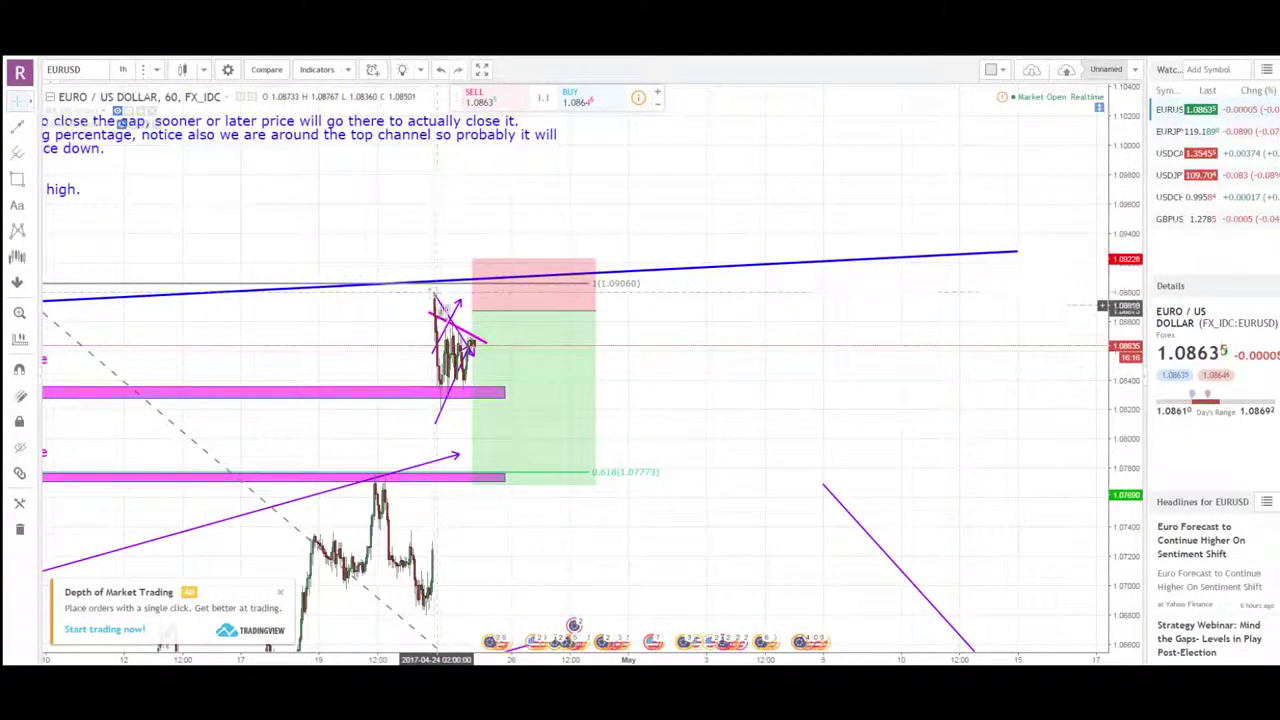
drag(388, 323, 449, 316)
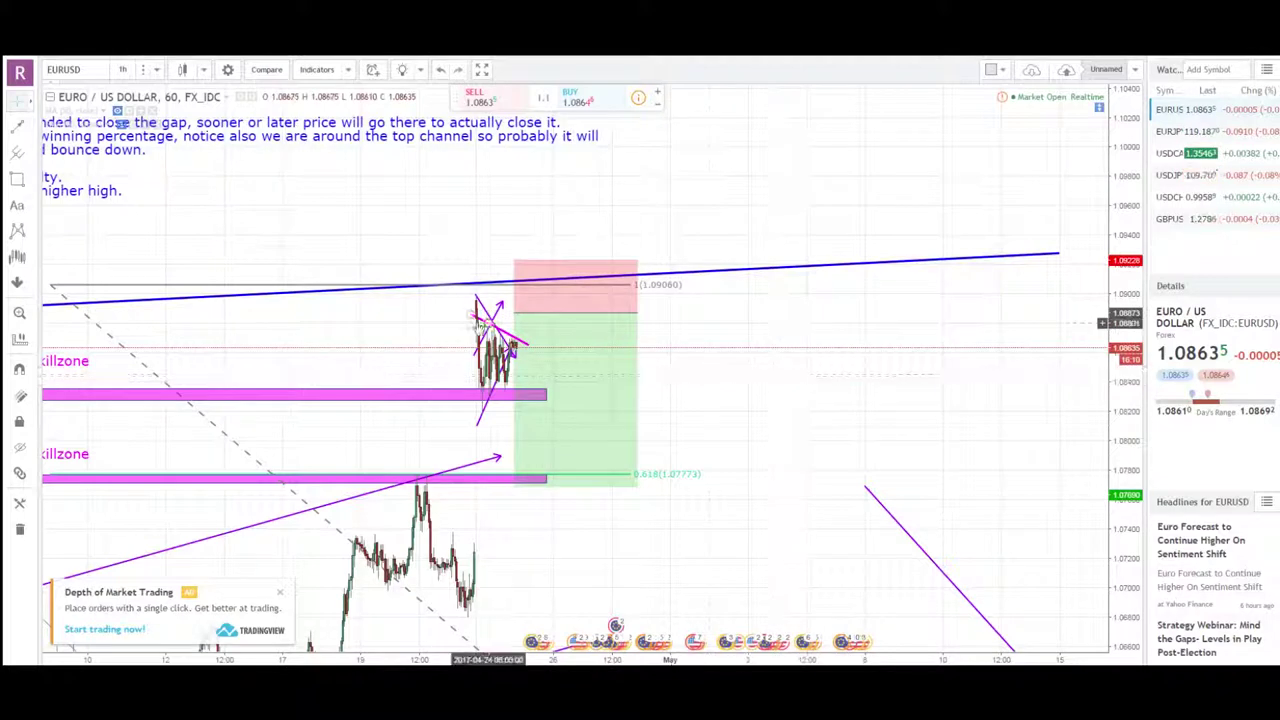
Examine the wider channel from wave point (4) to (5), including the Fibonacci retracement and the gap.
drag(449, 658, 646, 657)
drag(1112, 411, 1112, 540)
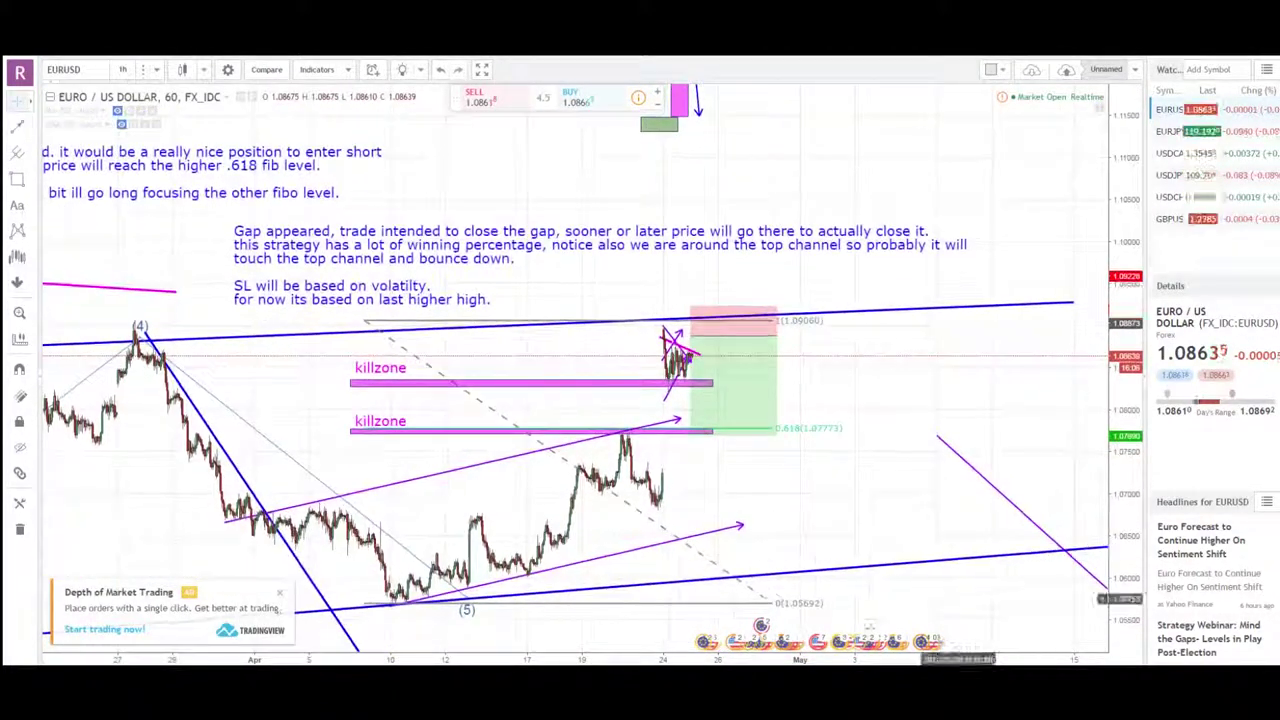
drag(642, 658, 770, 658)
drag(864, 510, 742, 478)
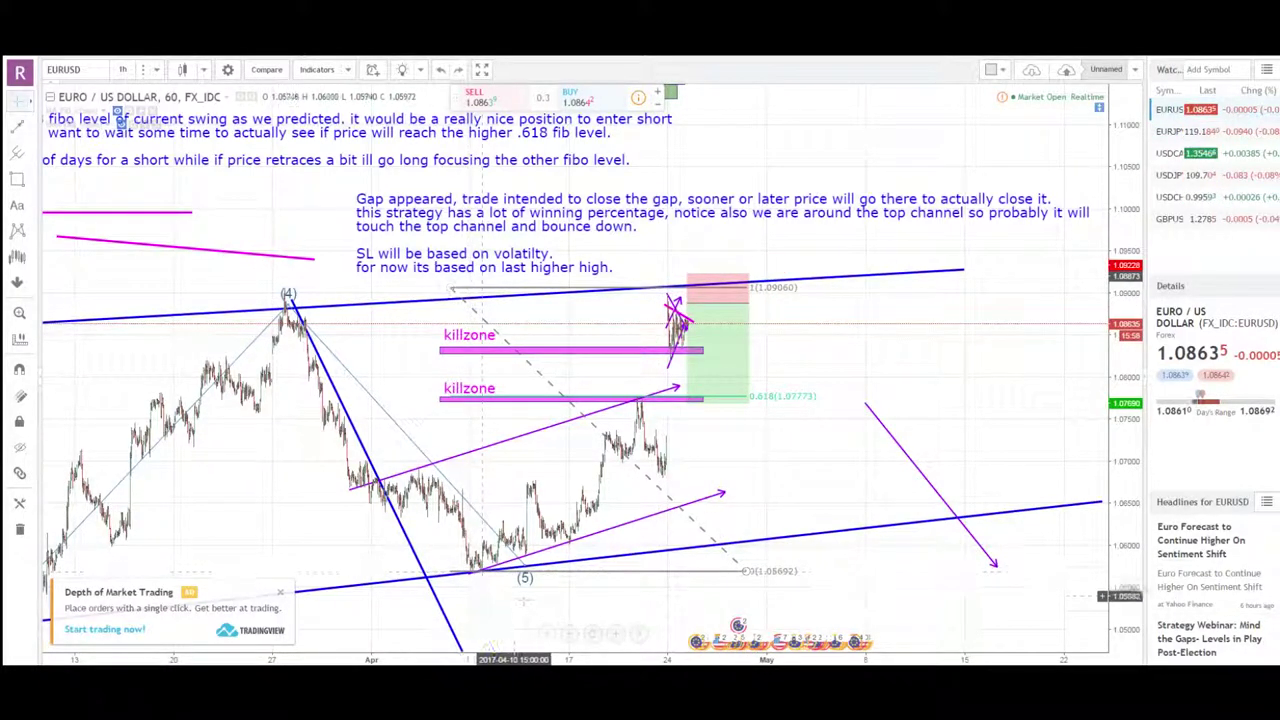
drag(468, 574, 442, 562)
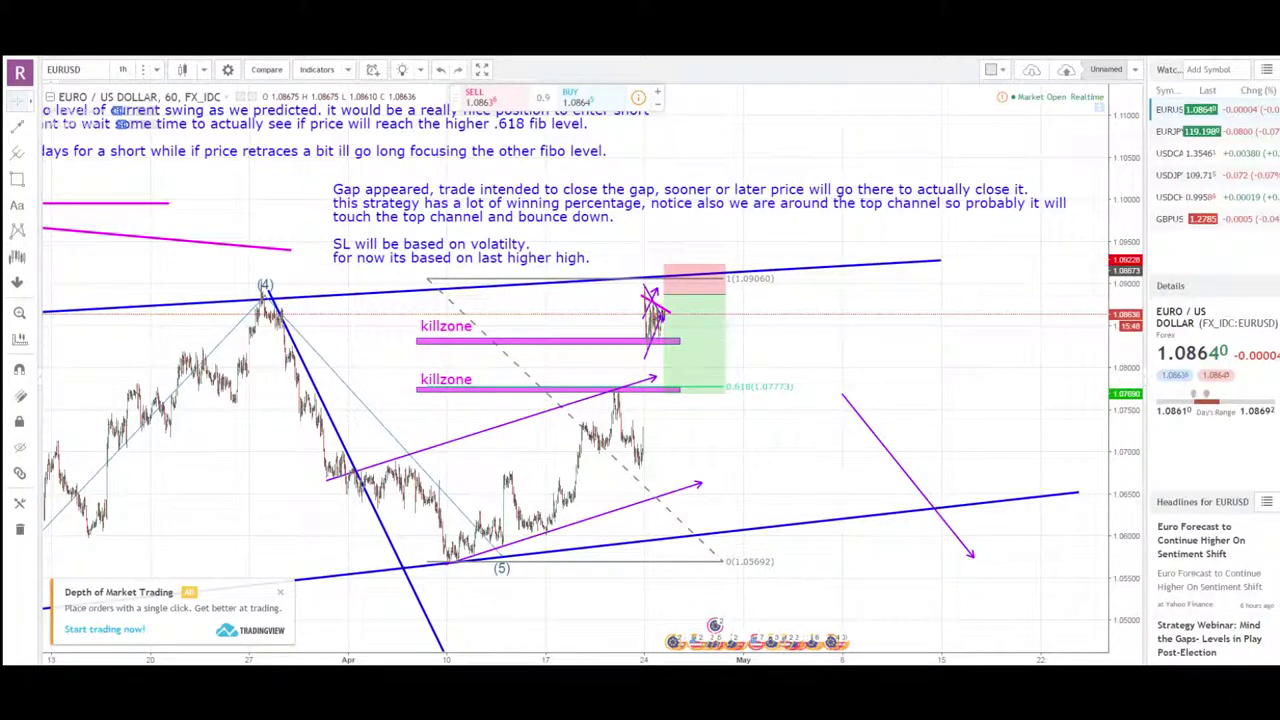
Return to a close view of the gap and inspect the short position's stop, target and risk/reward ratio.
scroll(529, 534, up, 5)
drag(563, 449, 663, 473)
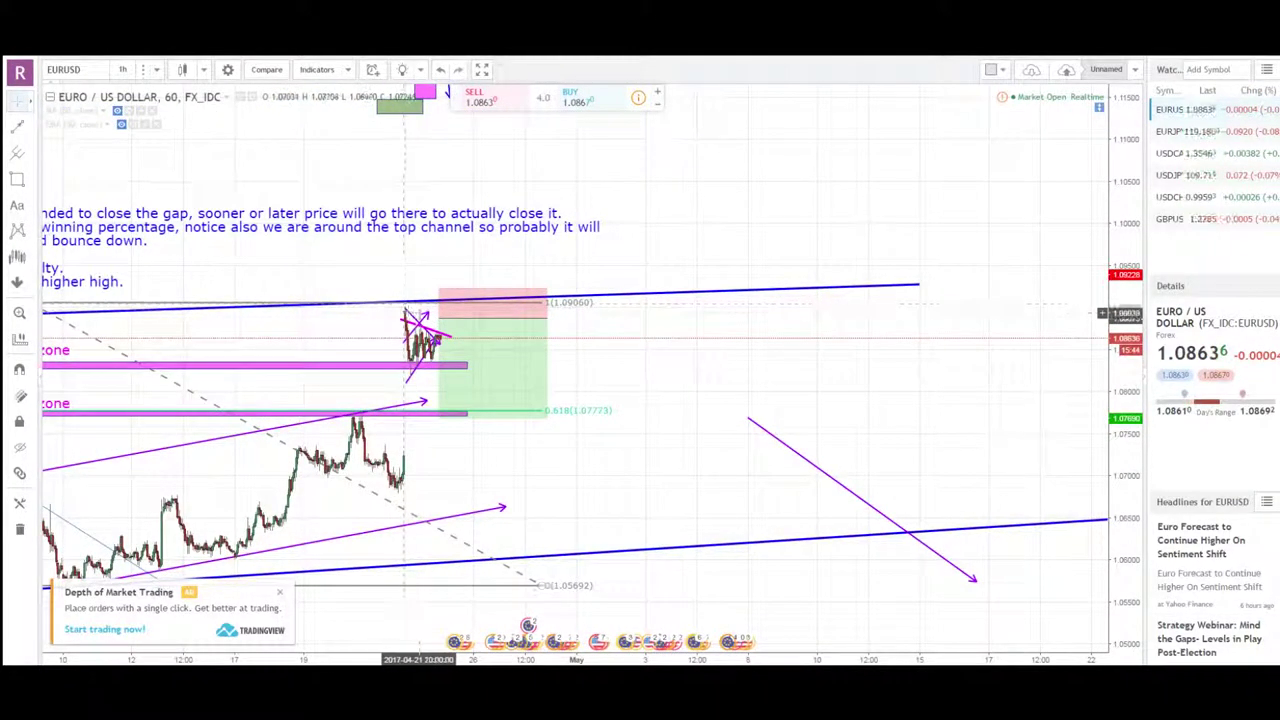
drag(589, 487, 678, 500)
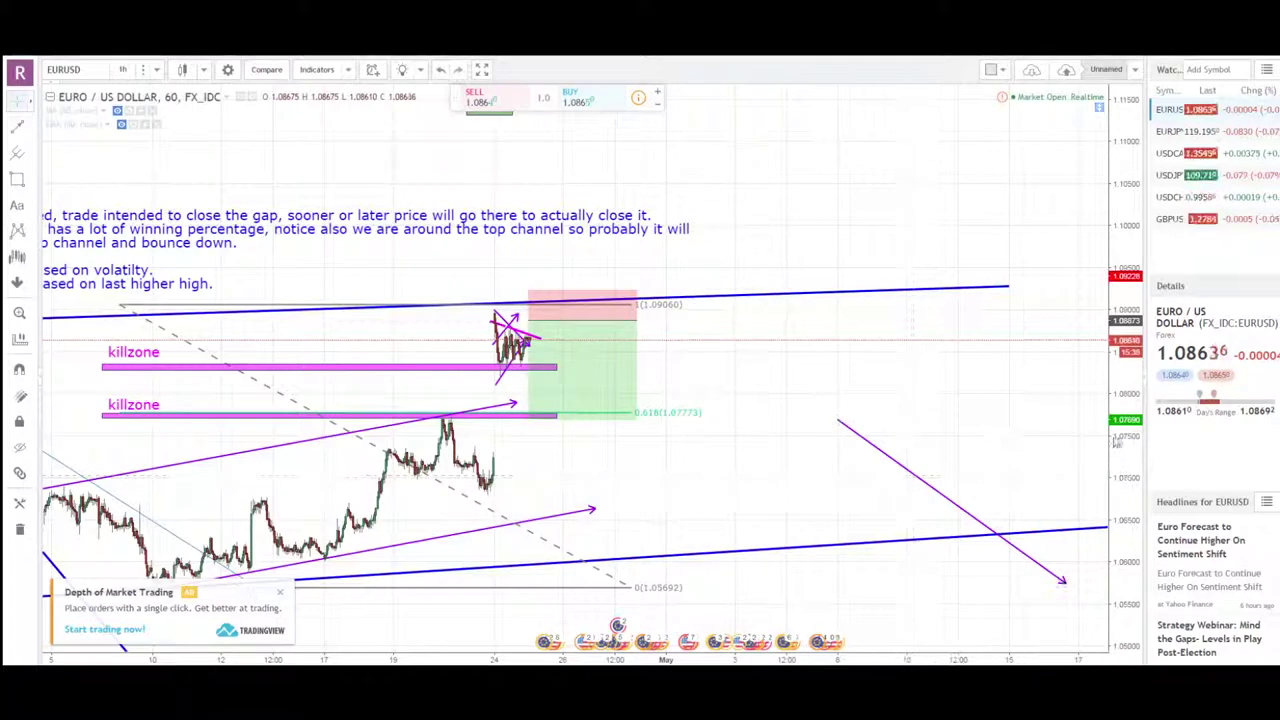
drag(1124, 470, 1124, 268)
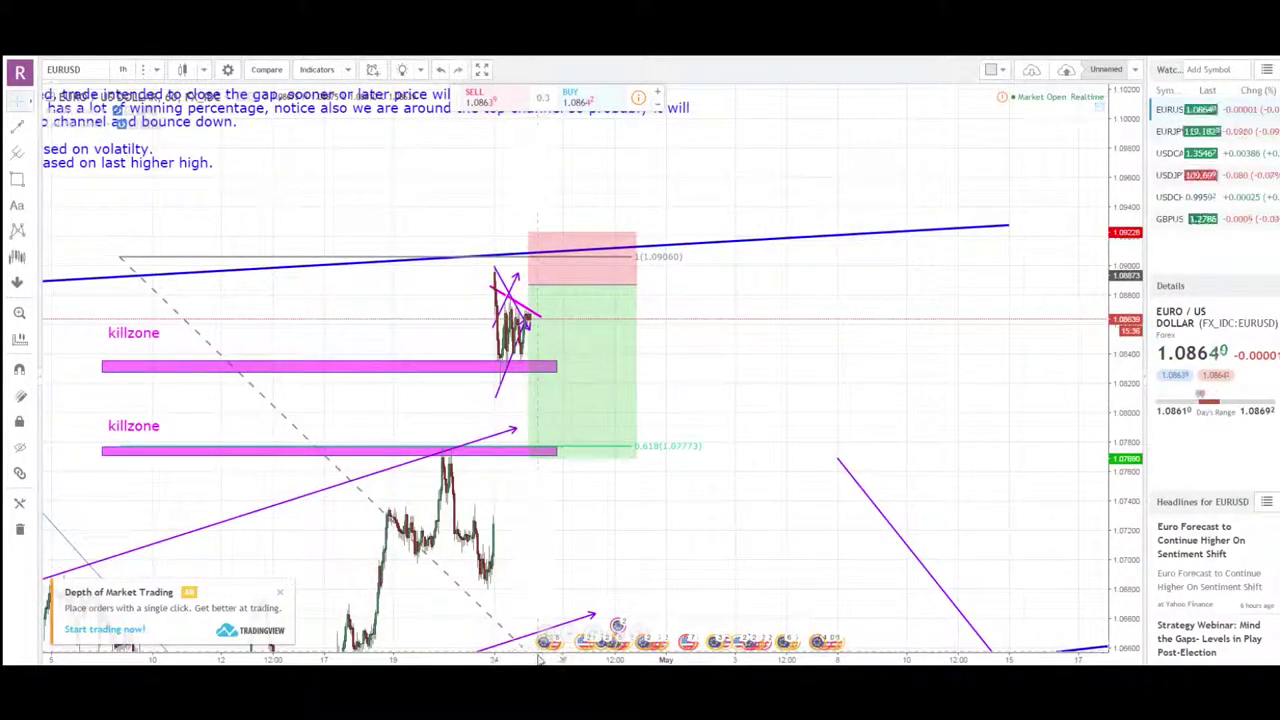
drag(541, 660, 288, 660)
drag(488, 531, 591, 537)
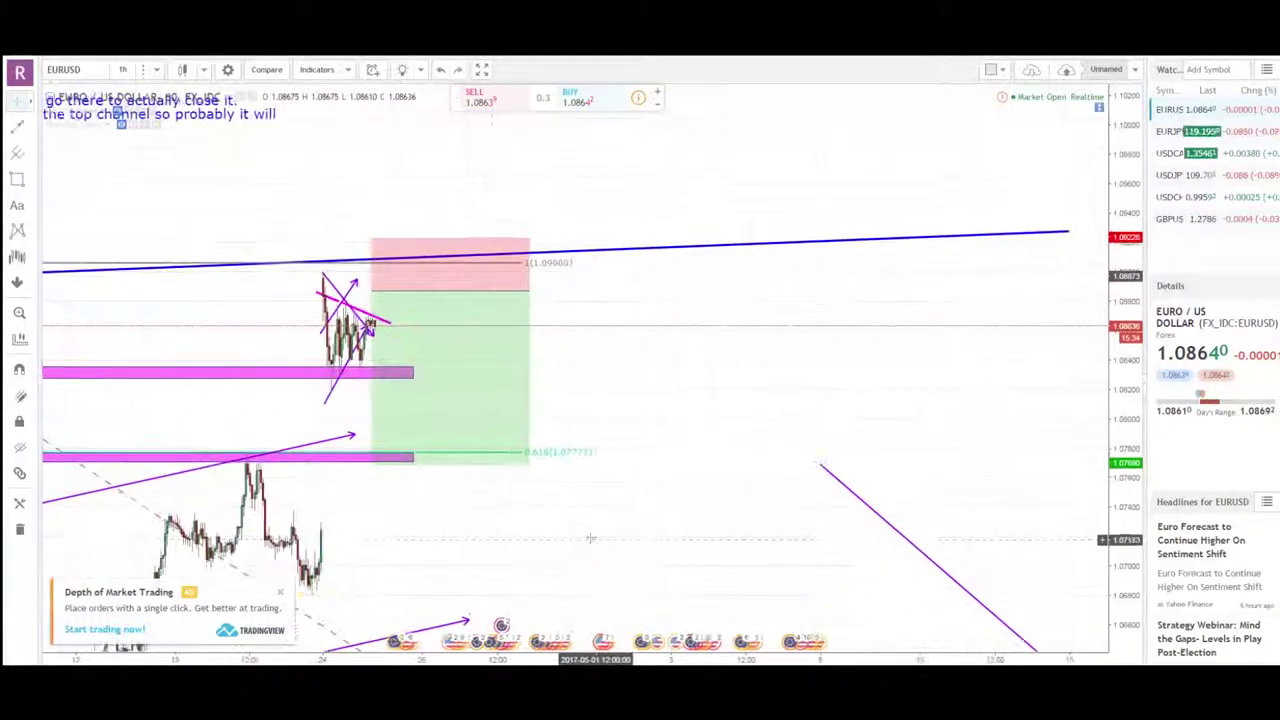
drag(444, 535, 624, 513)
click(586, 306)
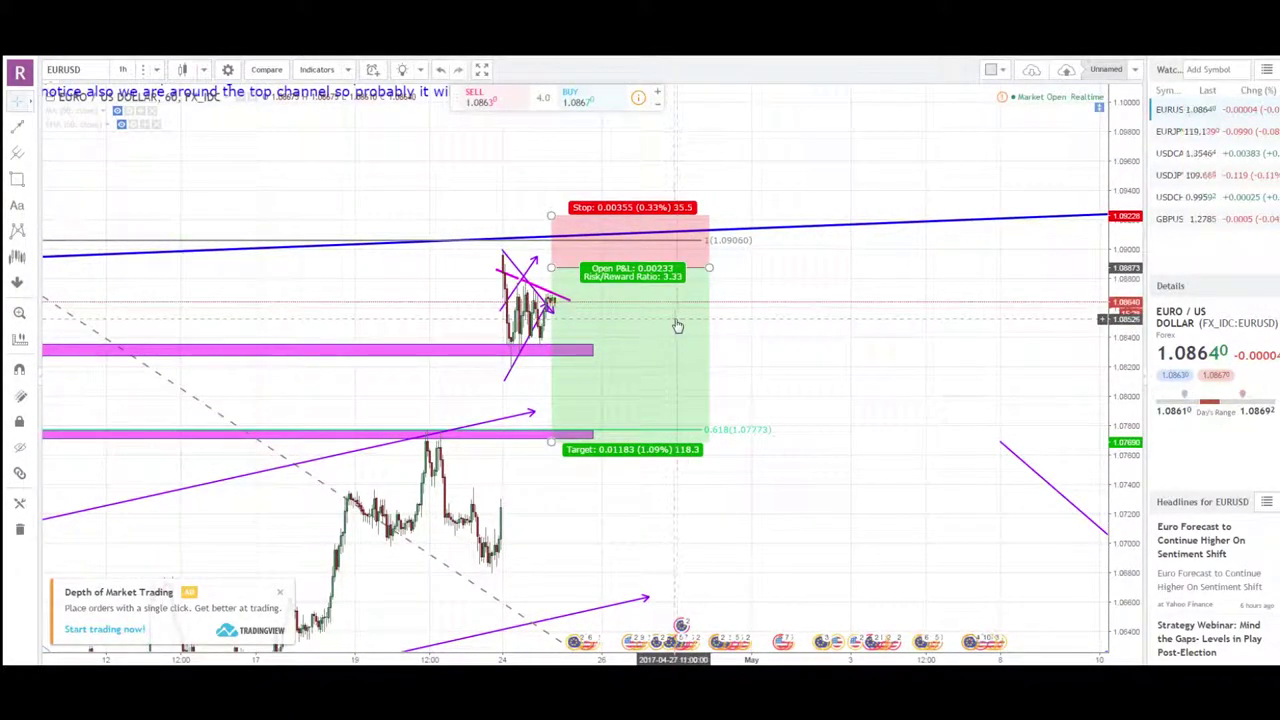
drag(798, 343, 797, 377)
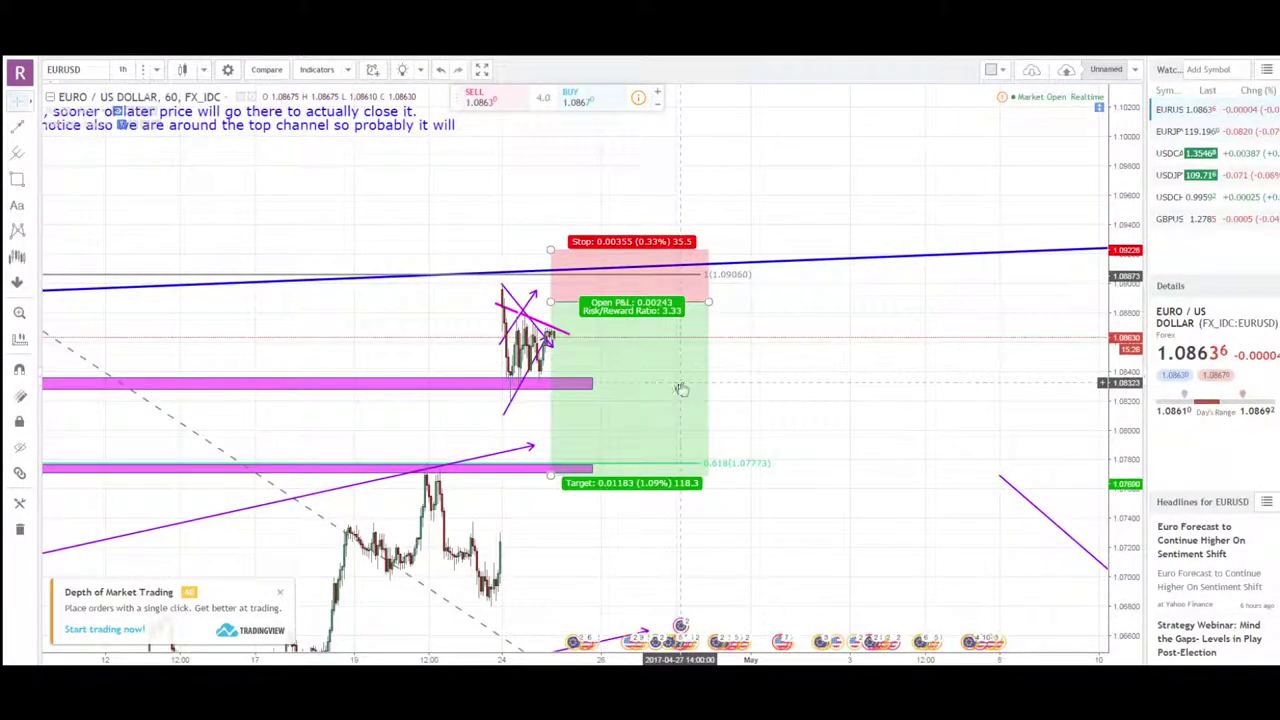
Measure the price distance from the short position's target down to the last candle before the gap.
drag(430, 657, 567, 656)
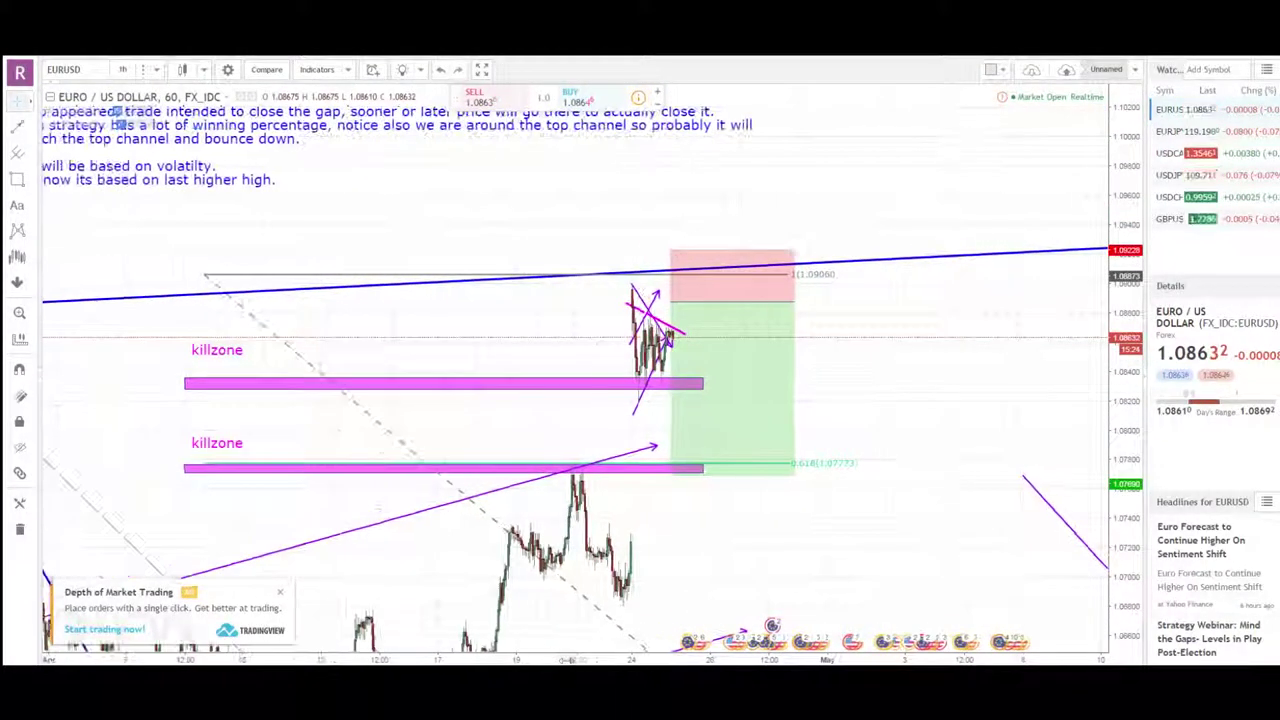
drag(788, 517, 724, 491)
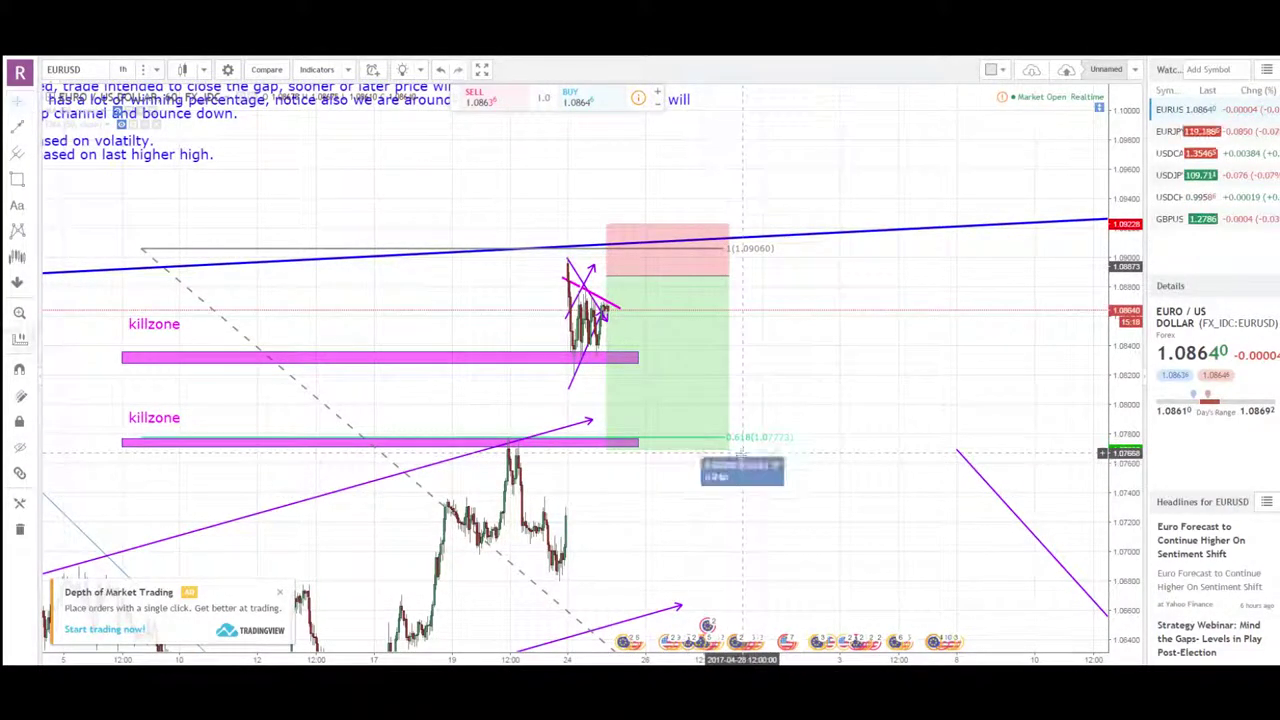
drag(742, 453, 568, 514)
click(568, 516)
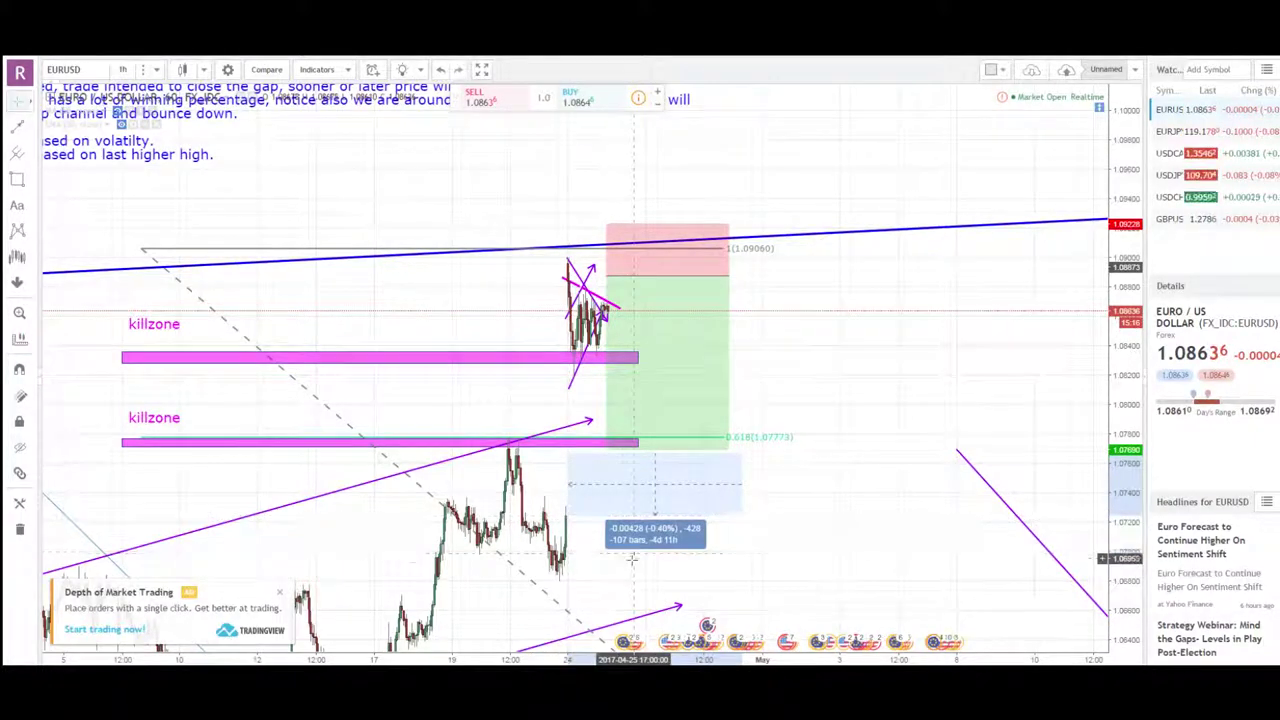
Examine the EUR/USD gap again with the short position, the two killzone bands, the trade notes and the upper channel line.
drag(632, 564, 706, 576)
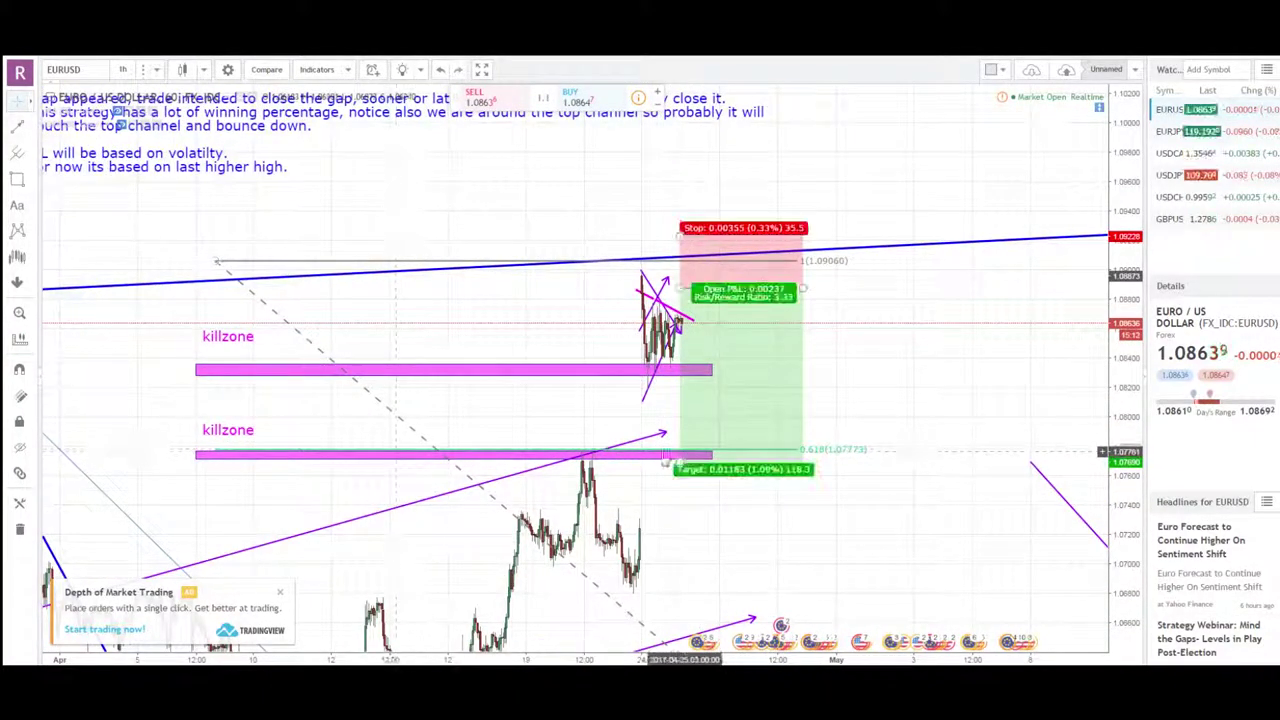
drag(553, 410, 511, 422)
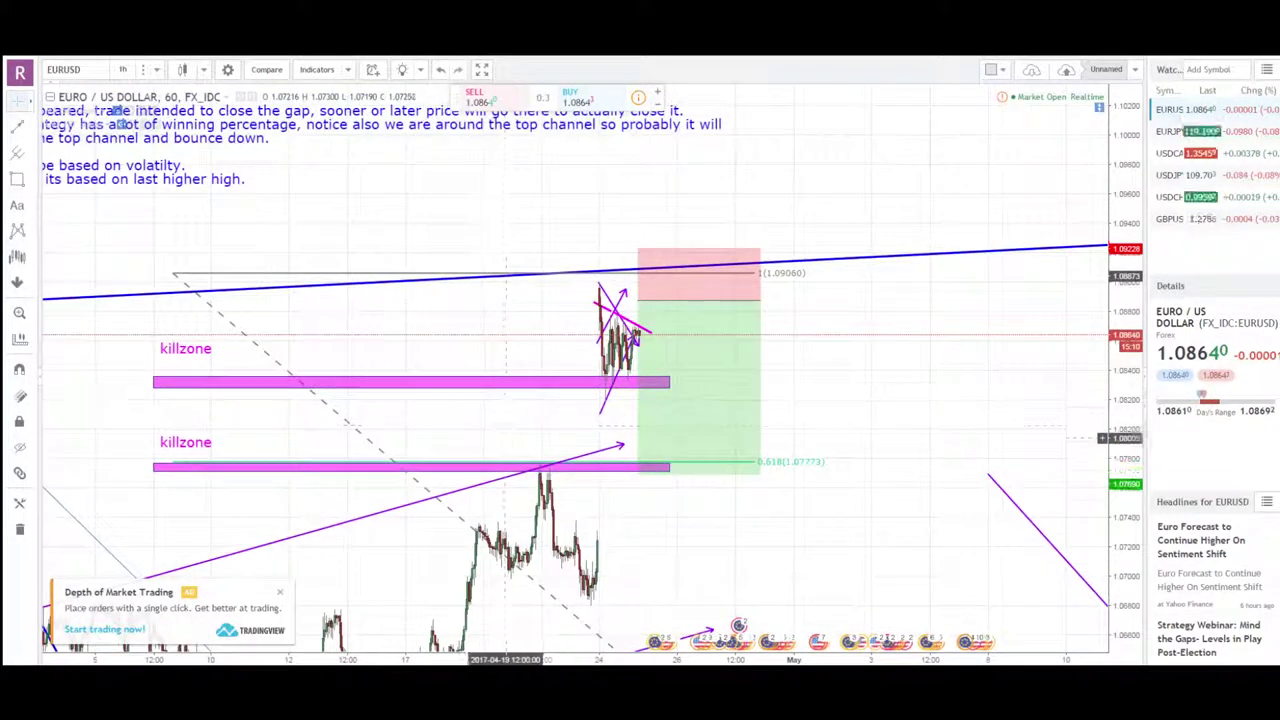
drag(469, 662, 560, 661)
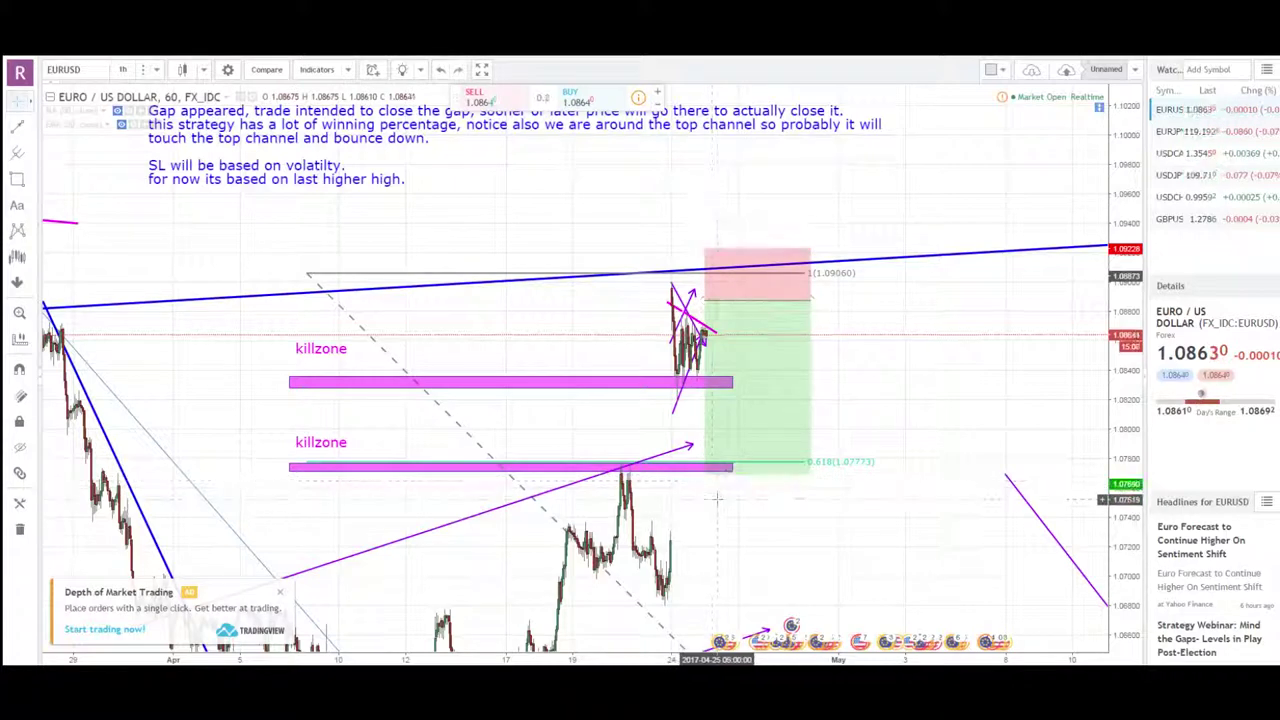
drag(720, 485, 686, 537)
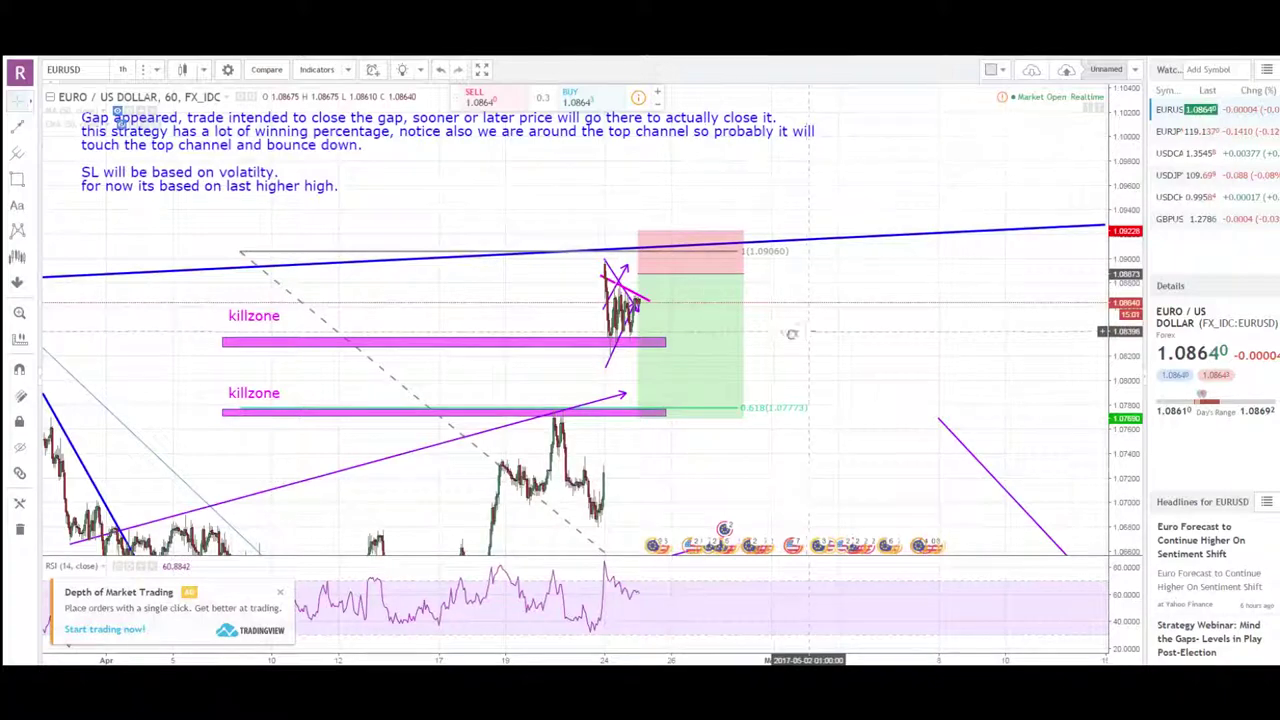
drag(789, 331, 822, 412)
drag(512, 661, 648, 661)
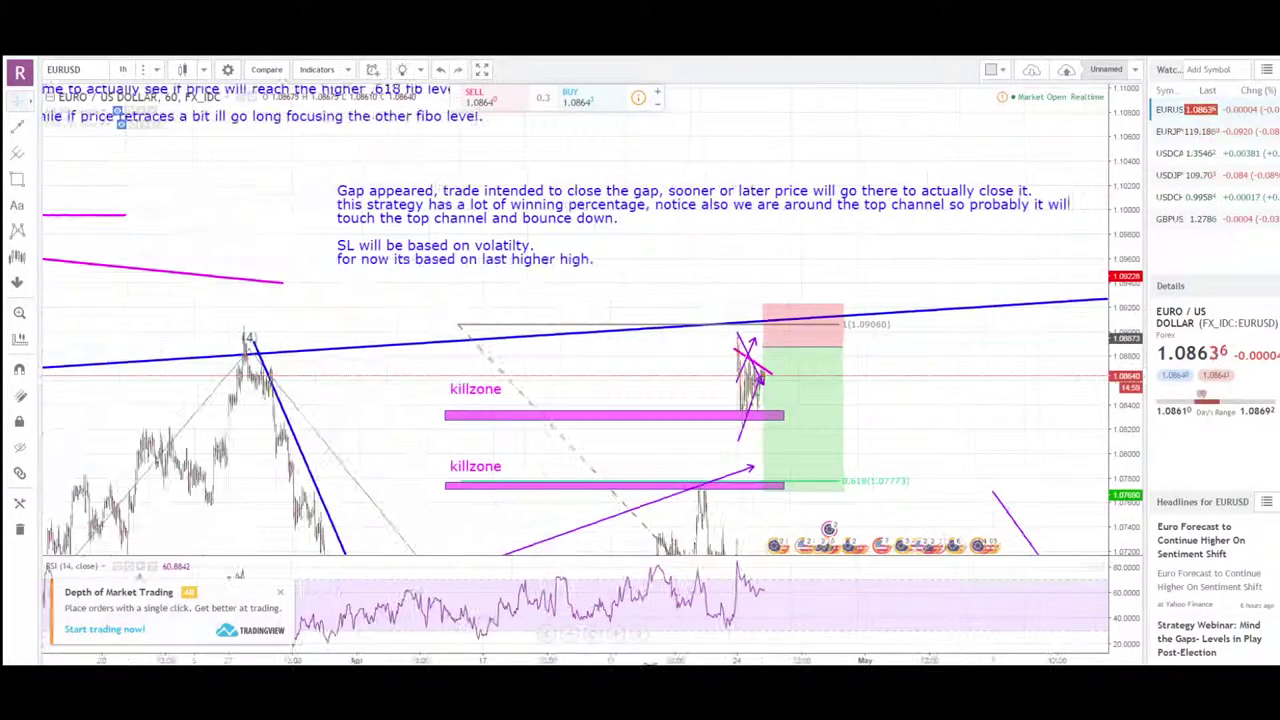
drag(638, 450, 540, 431)
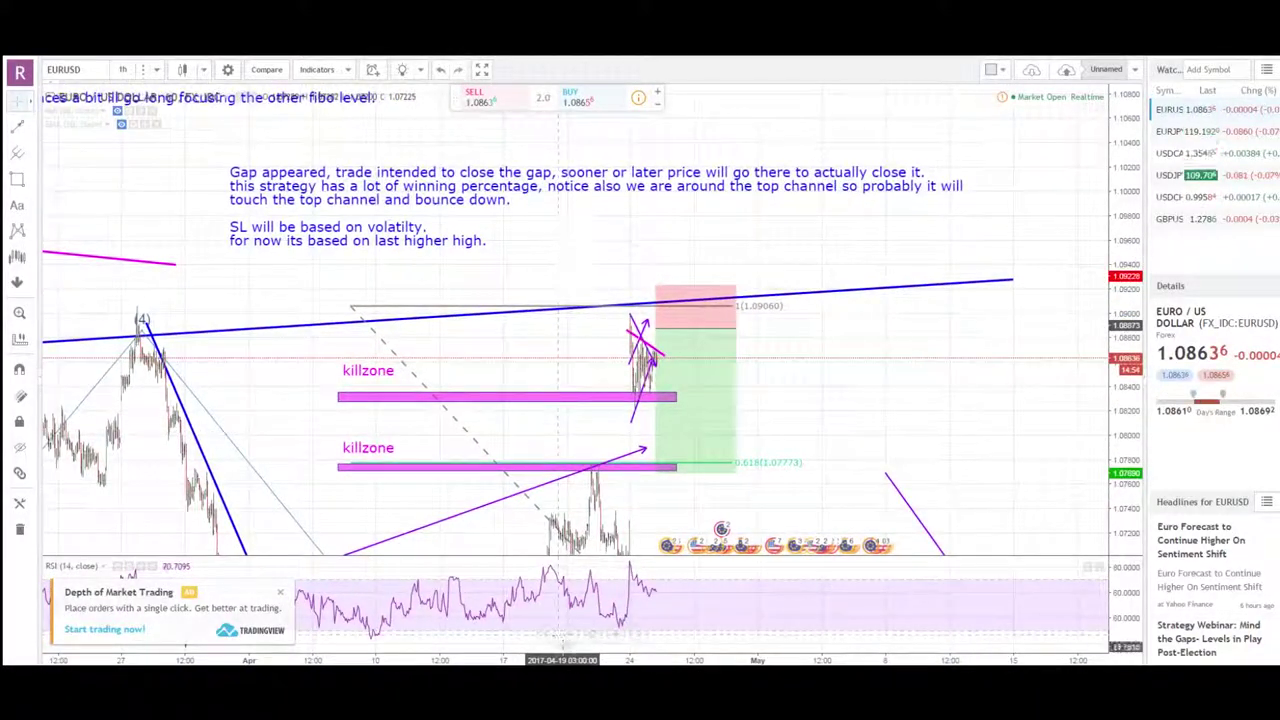
scroll(573, 598, up, 2)
drag(738, 435, 742, 374)
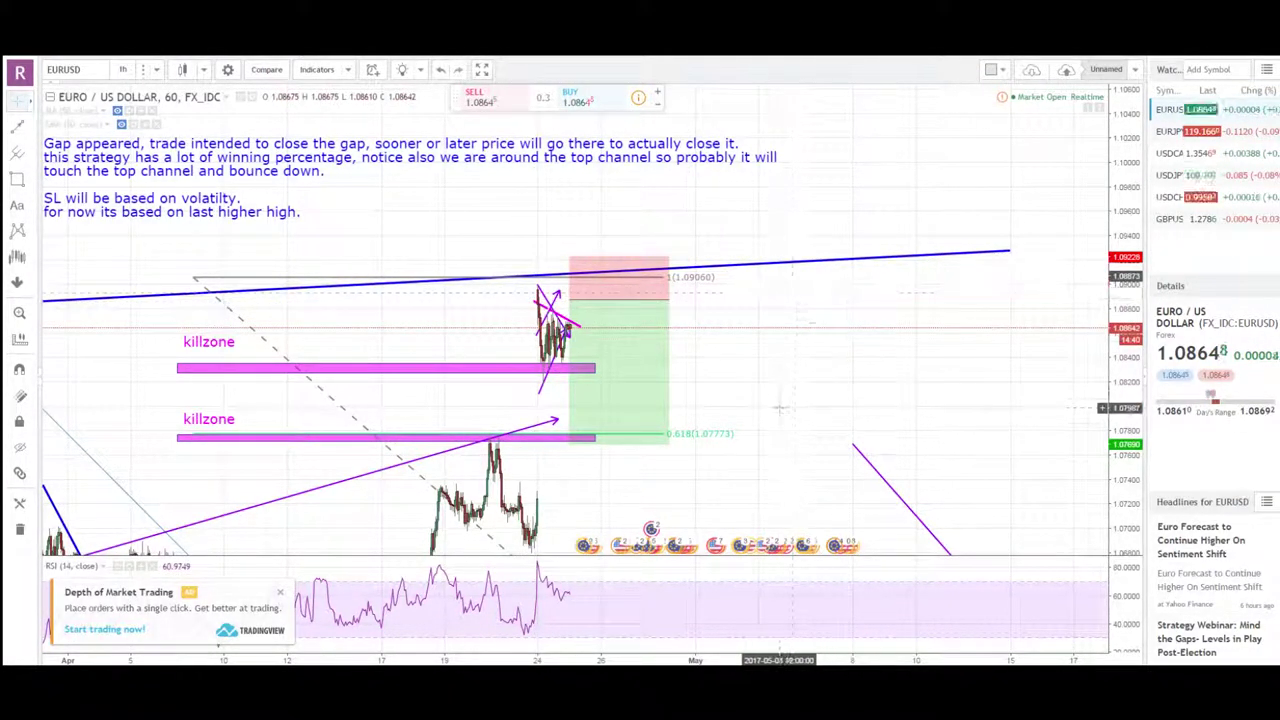
drag(780, 408, 772, 362)
drag(746, 432, 717, 460)
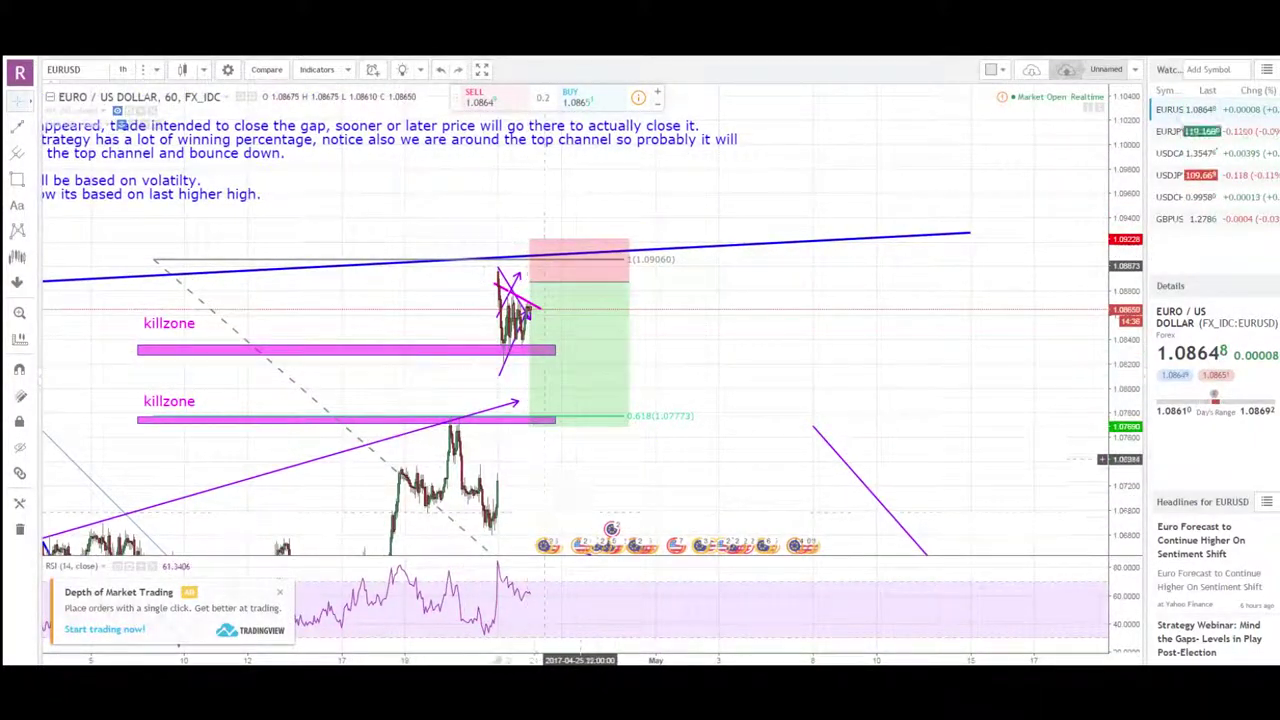
drag(737, 366, 703, 388)
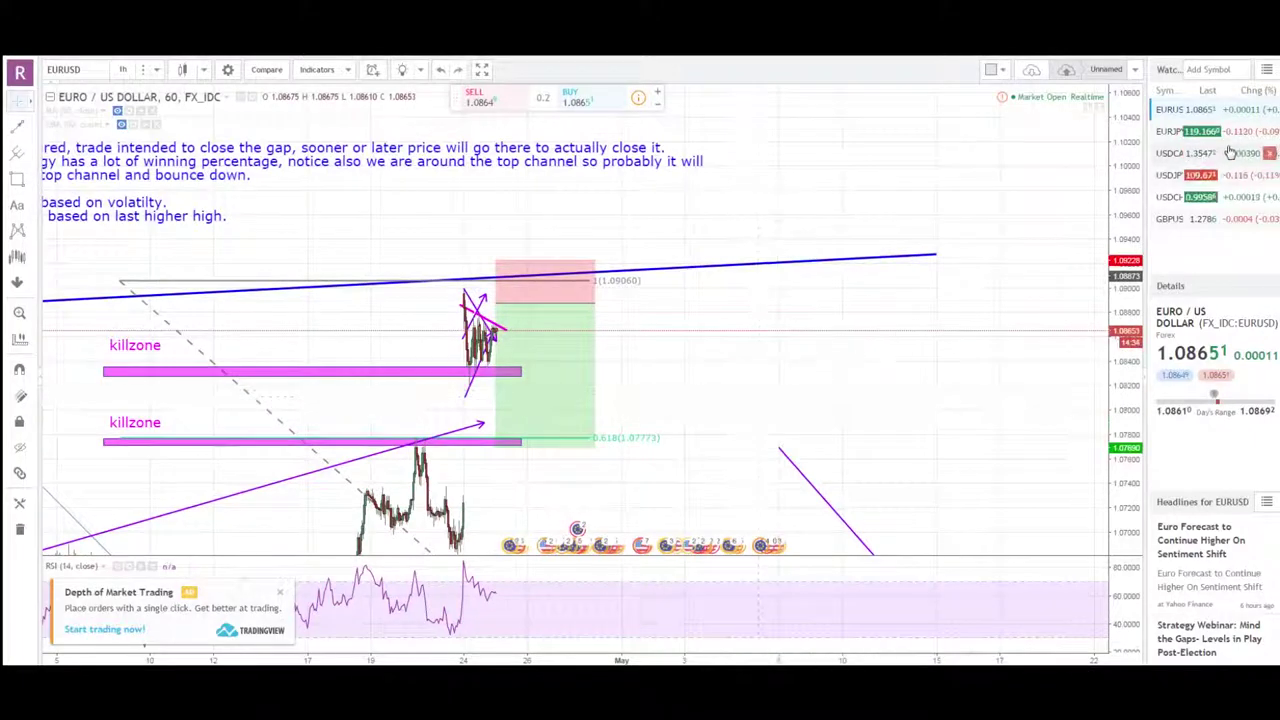
Switch the chart to EUR/JPY and examine its gap rectangle, short position, Fibonacci levels and projected price arrows.
click(1200, 134)
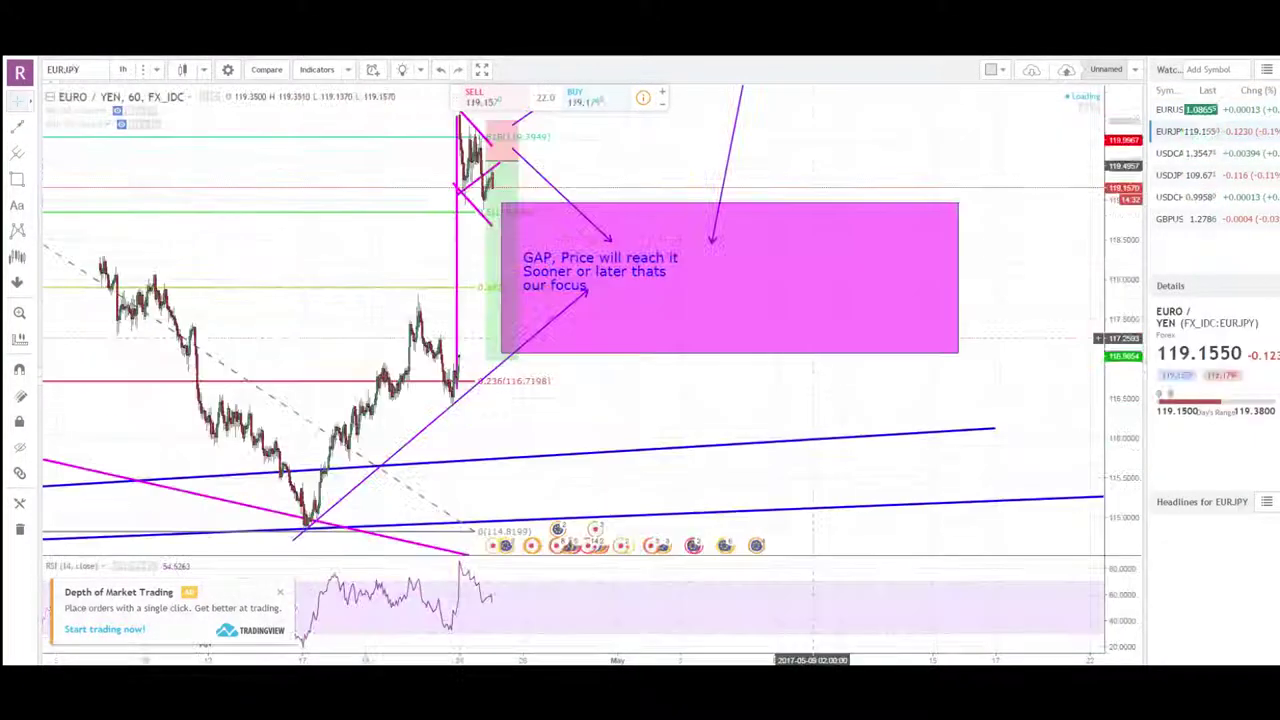
drag(672, 409, 752, 443)
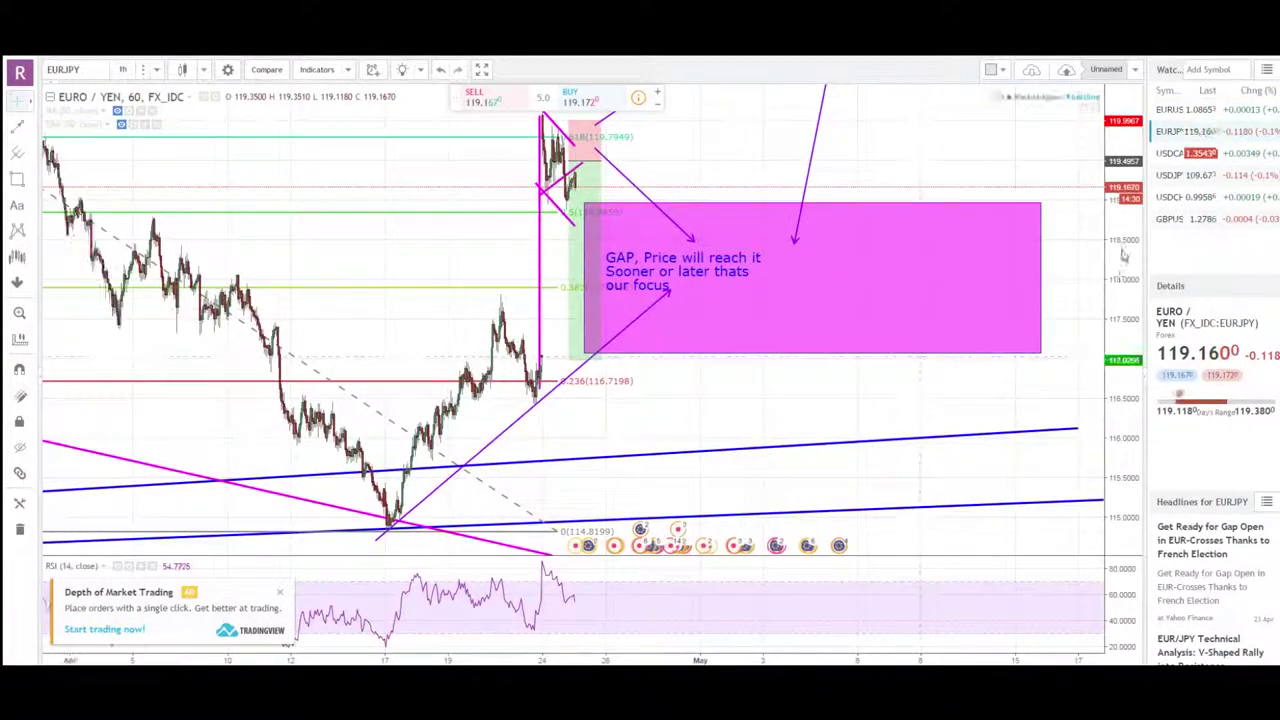
drag(1122, 256, 1118, 330)
drag(958, 266, 932, 381)
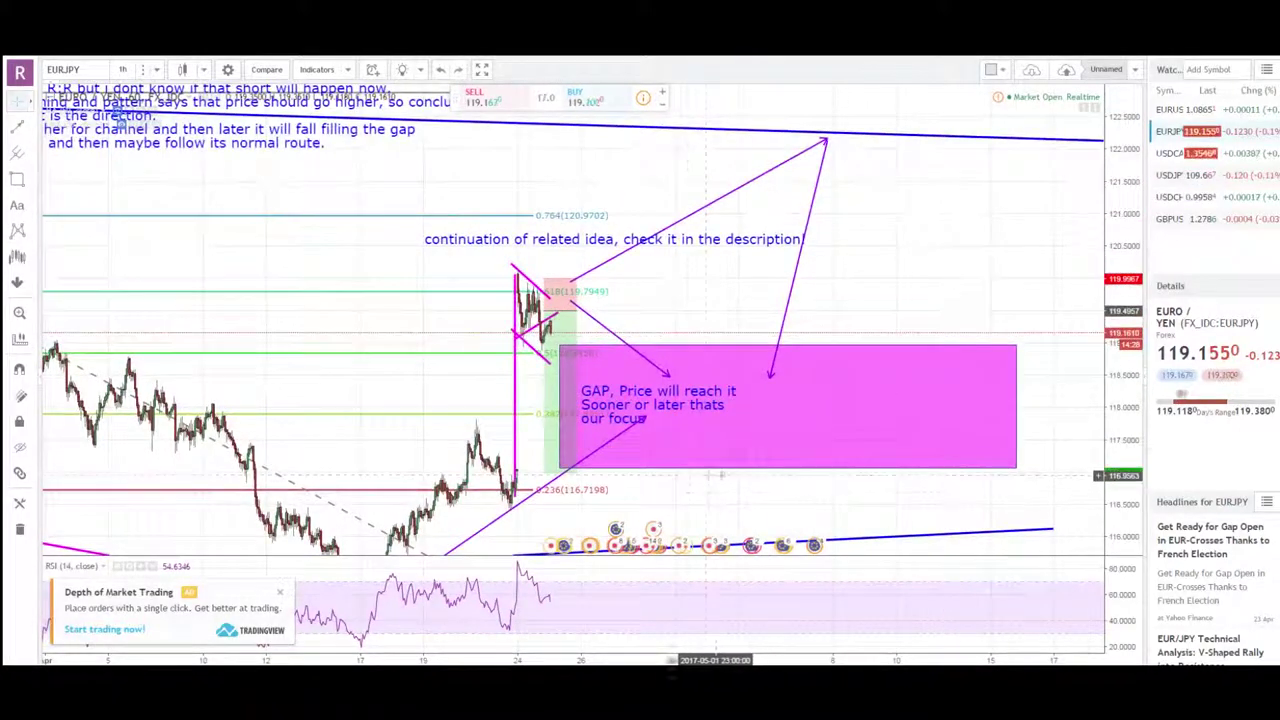
scroll(575, 316, down, 5)
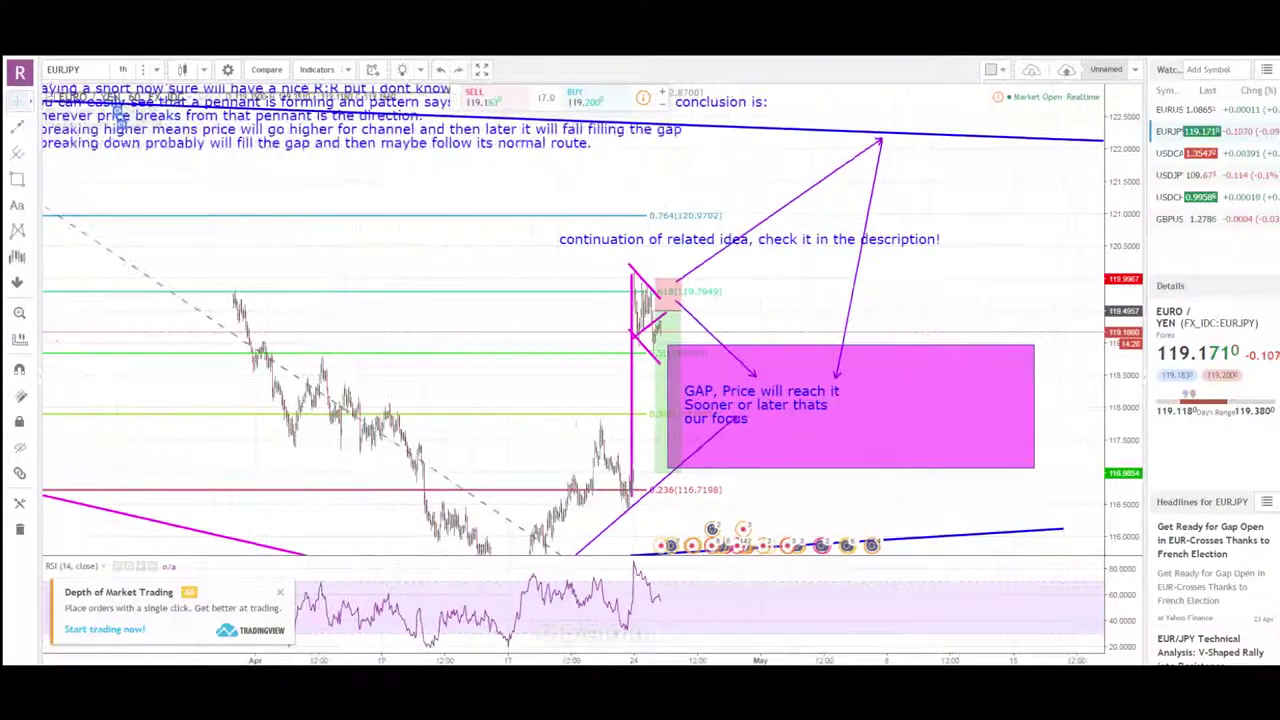
scroll(998, 517, down, 4)
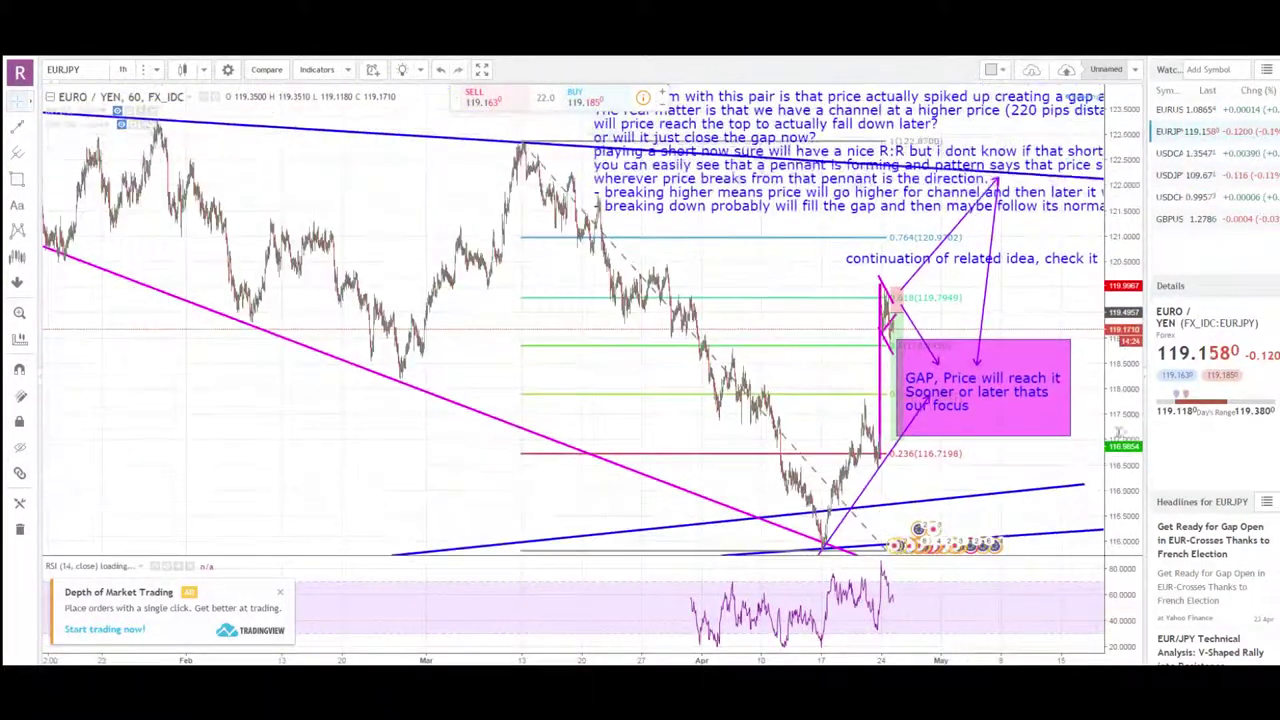
Move the "continuation of related idea, check it in the description!" note up above the upper channel line, clear of the arrows.
drag(998, 517, 778, 537)
drag(400, 140, 309, 101)
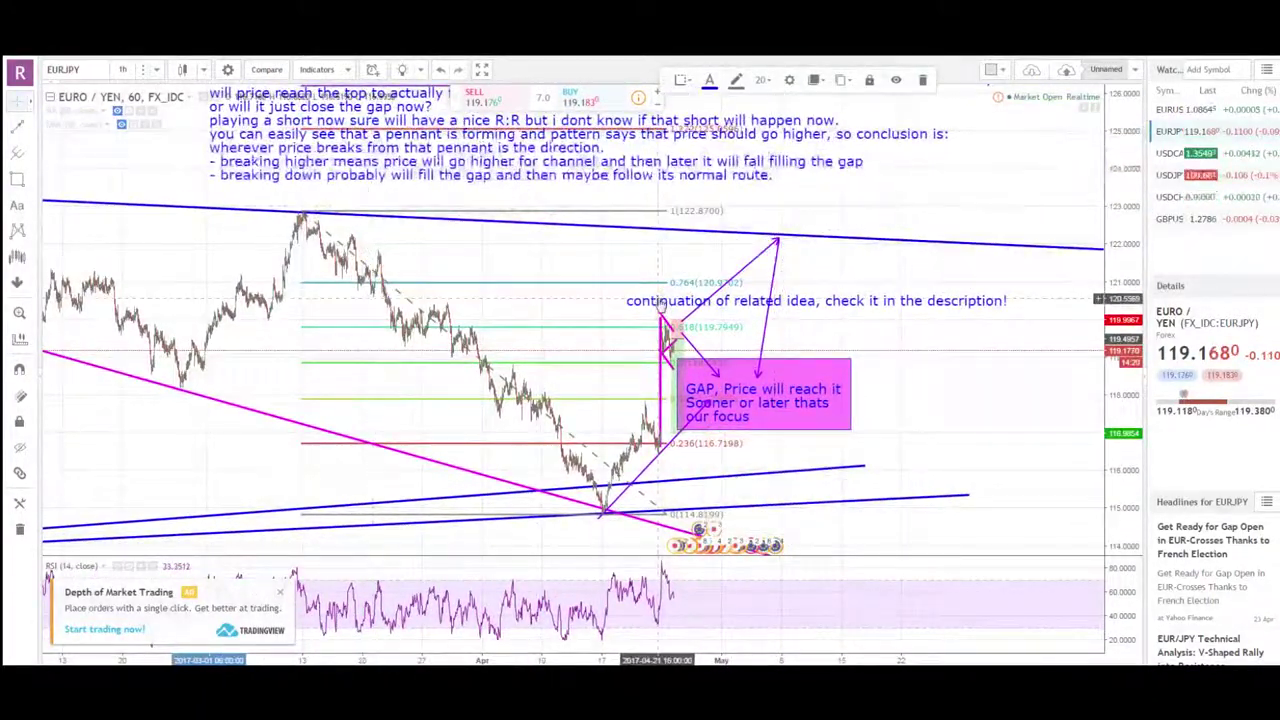
drag(645, 299, 794, 195)
drag(908, 330, 864, 328)
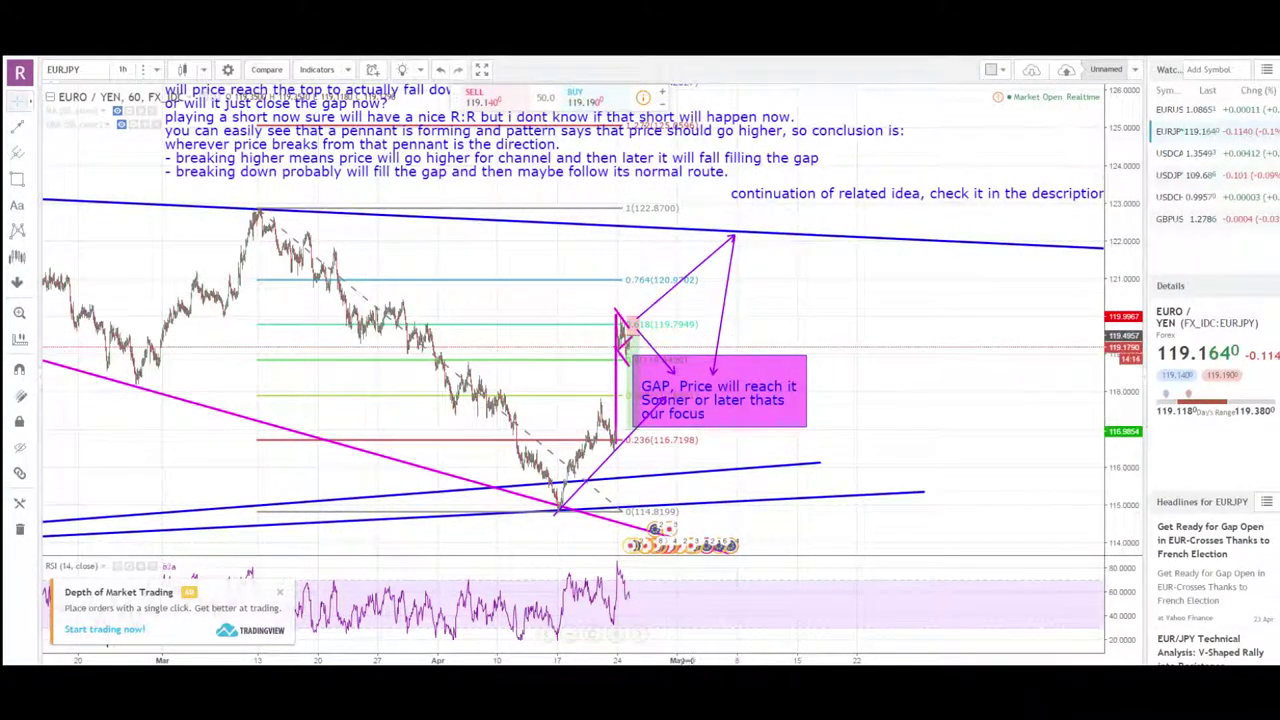
Restore the default chart scales and examine the 24 April EUR/JPY gap with the pennant and short position up close.
double_click(689, 660)
double_click(1120, 482)
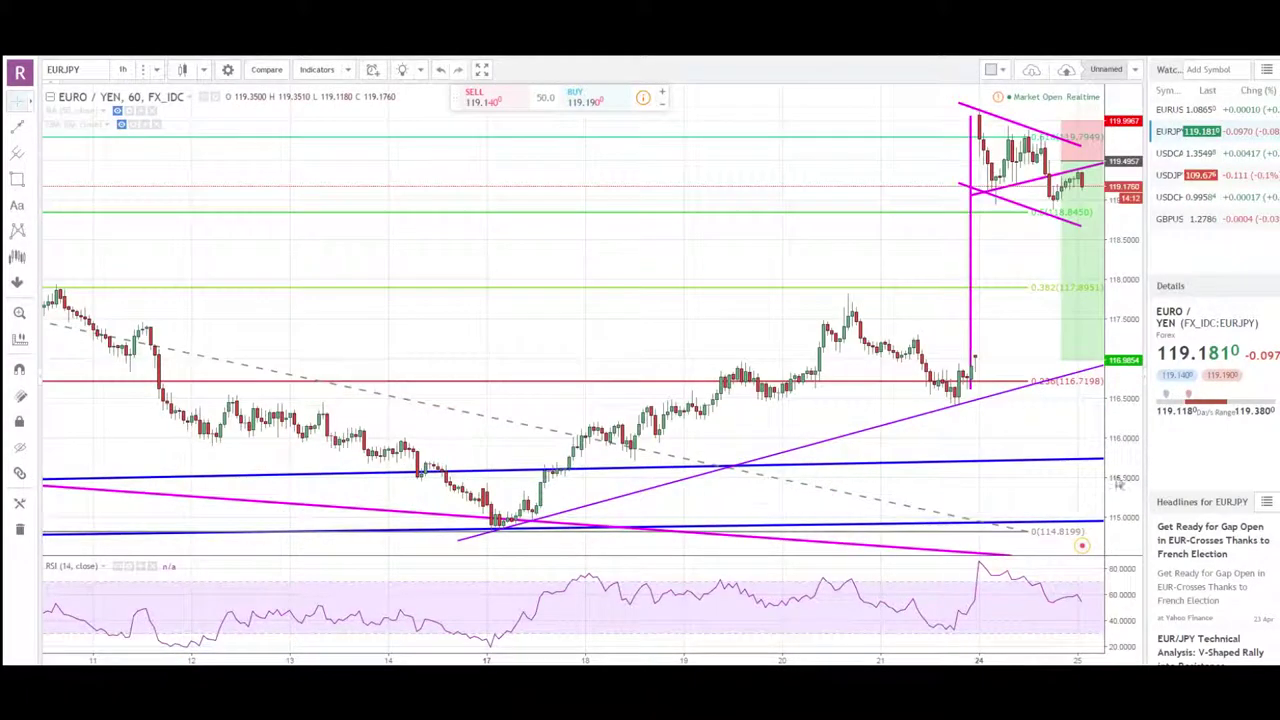
drag(888, 246, 542, 356)
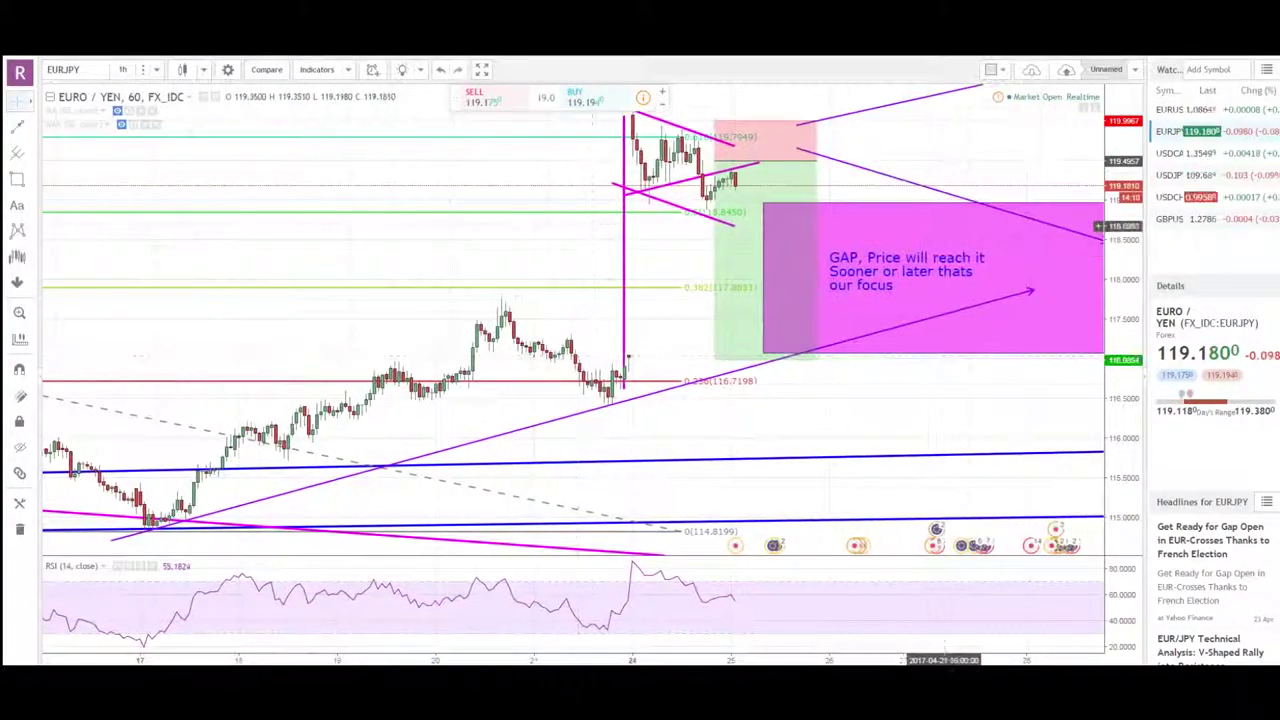
drag(1118, 223, 1118, 257)
drag(991, 154, 968, 215)
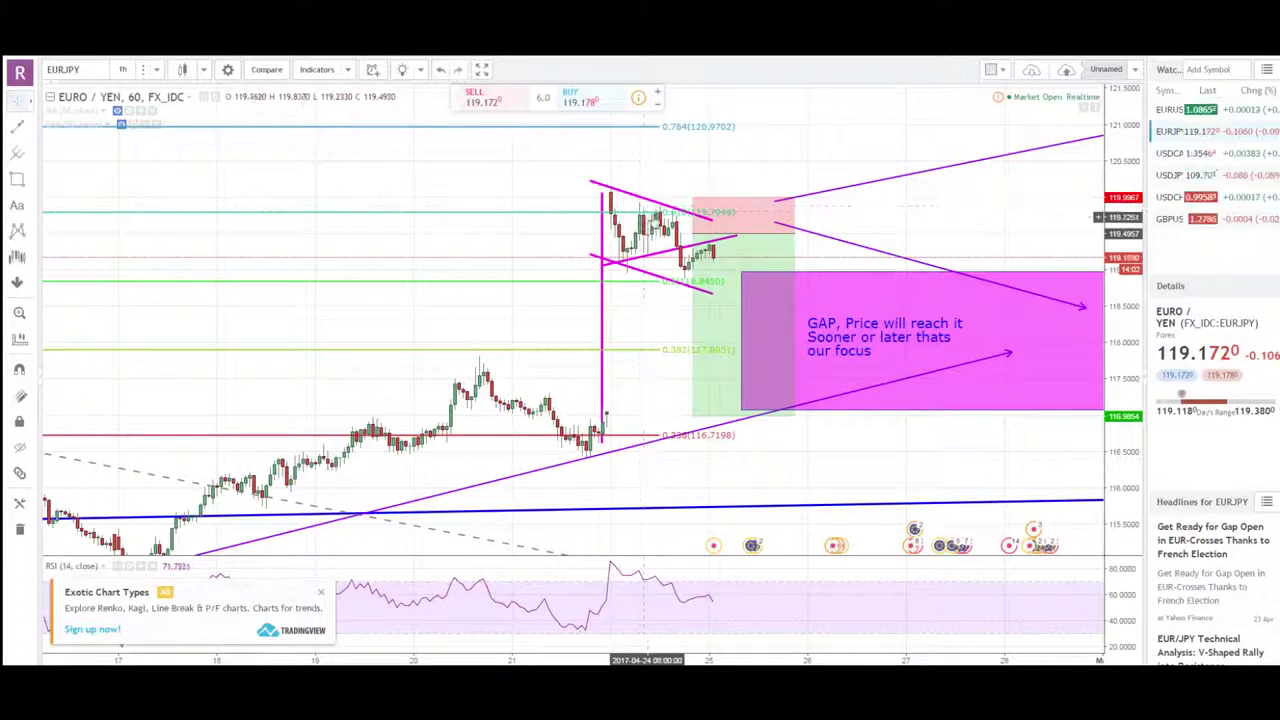
Delete the lower descending trendline beneath the EUR/JPY pennant.
scroll(645, 210, up, 3)
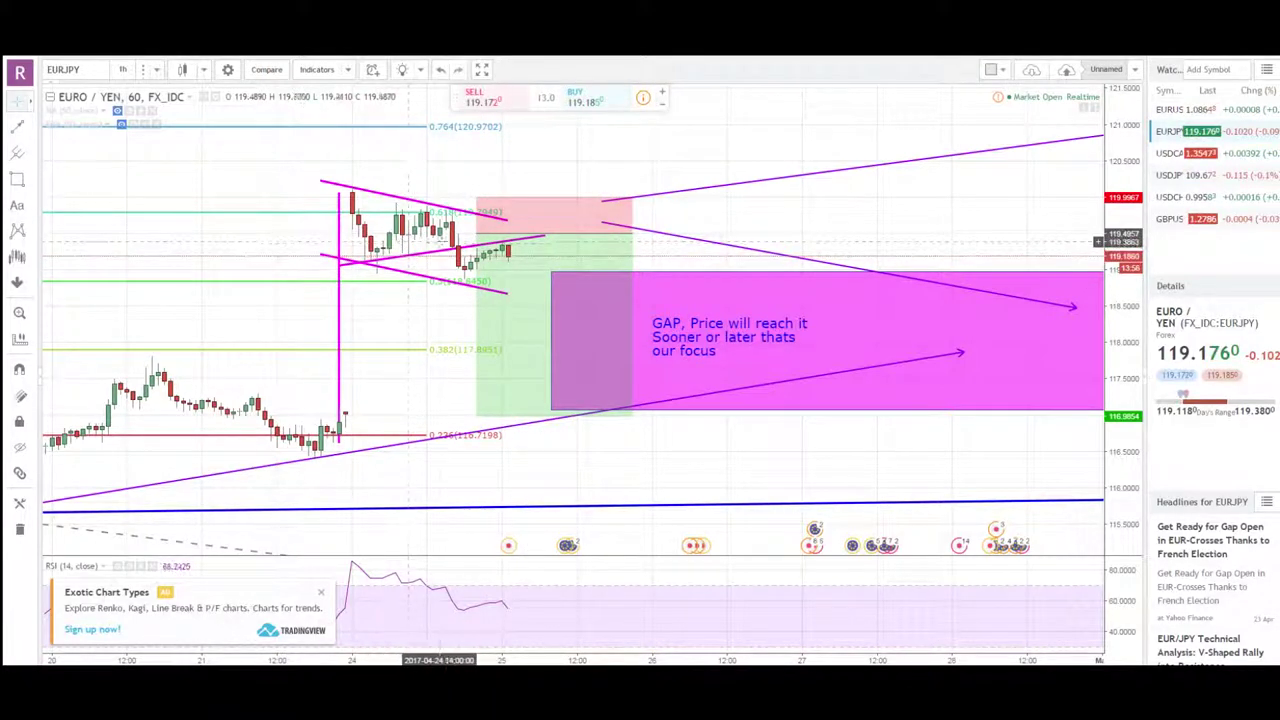
click(409, 275)
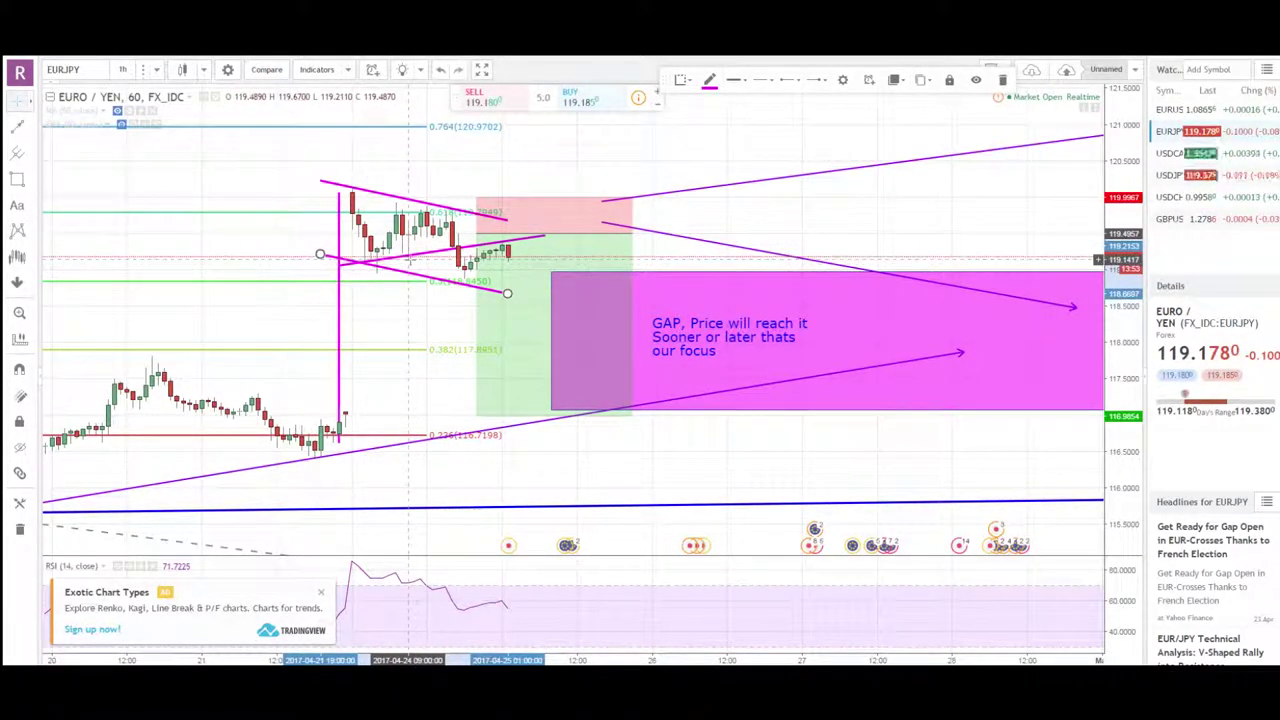
click(407, 265)
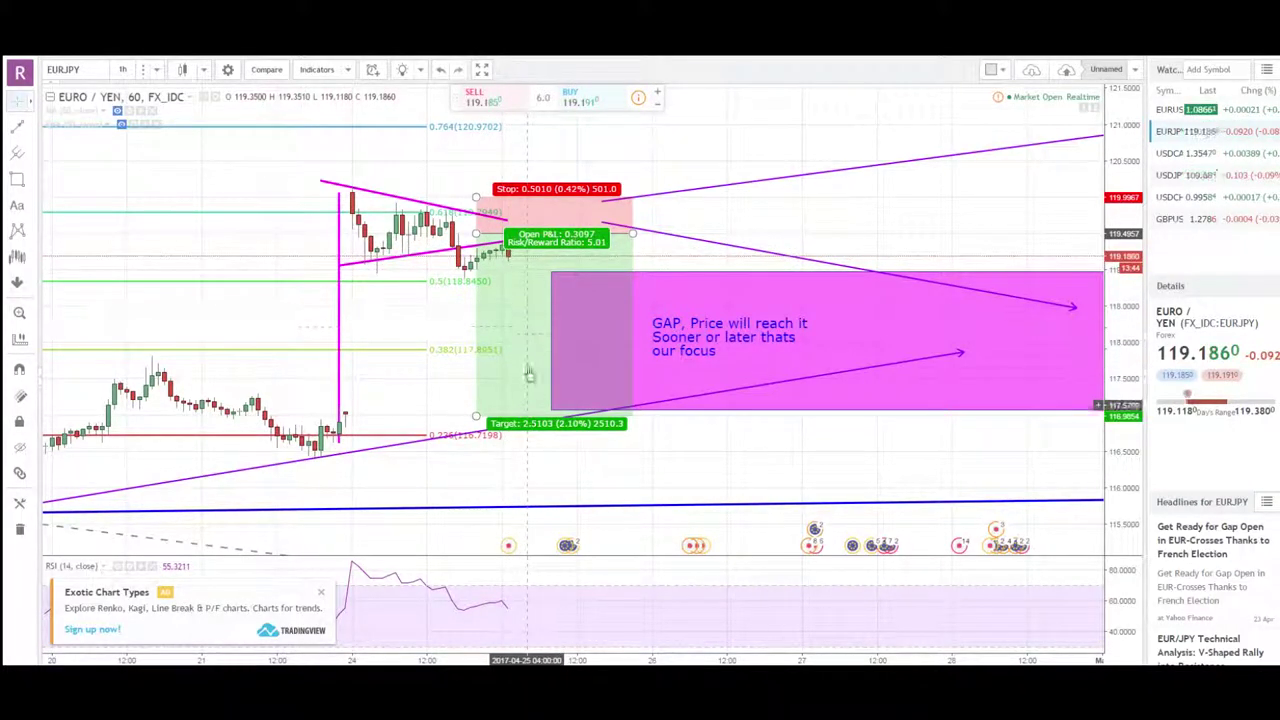
Bring back the deleted lower pennant trendline and inspect the short position's stop, target and risk/reward ratio.
scroll(524, 320, down, 10)
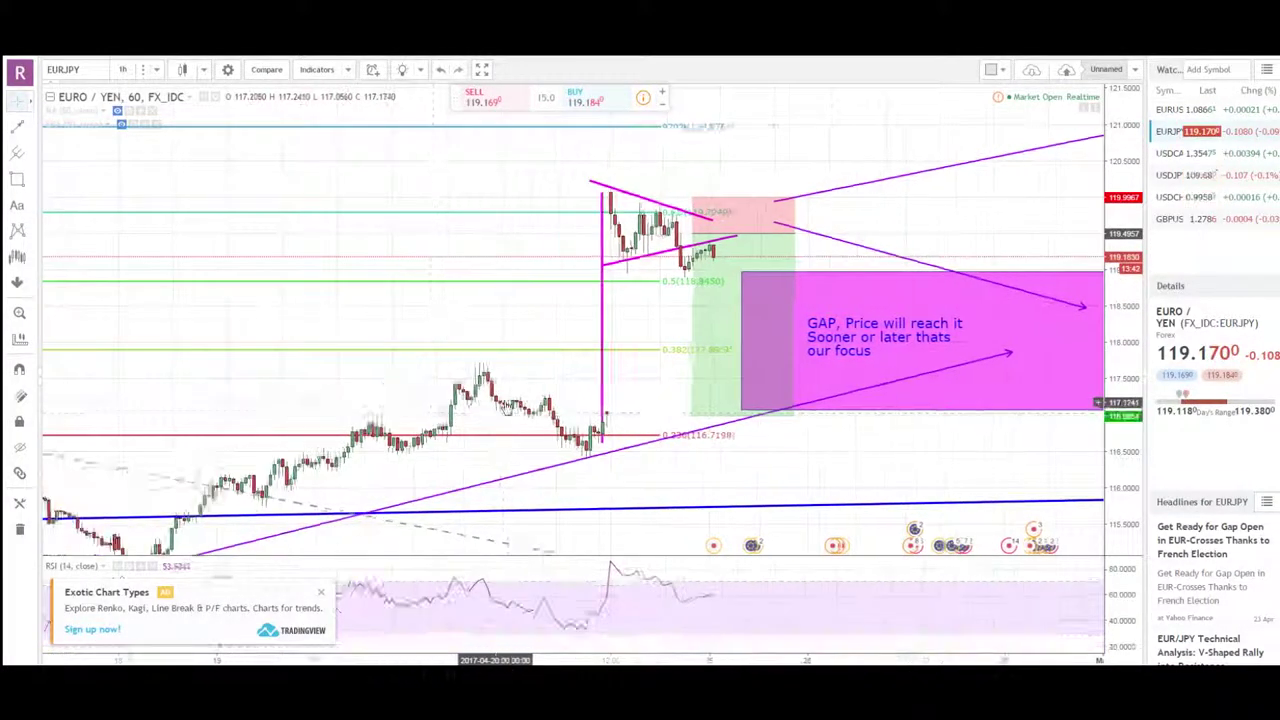
drag(602, 391, 551, 403)
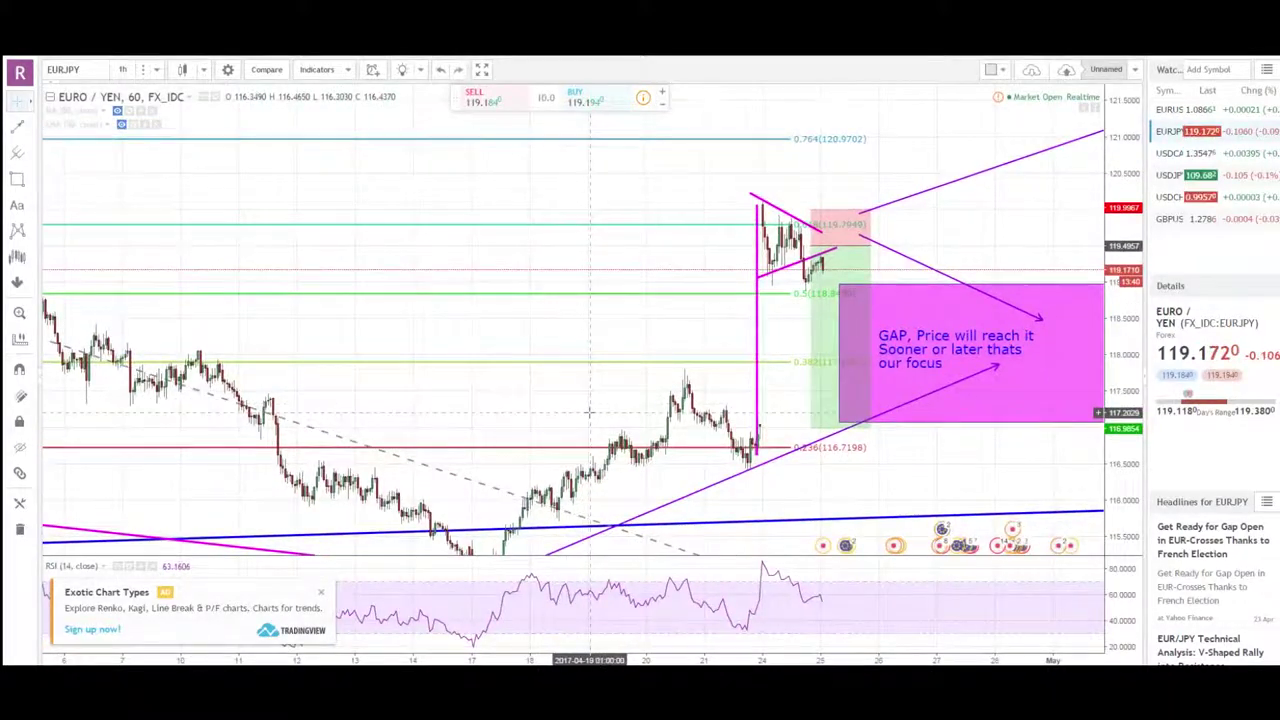
scroll(589, 411, up, 6)
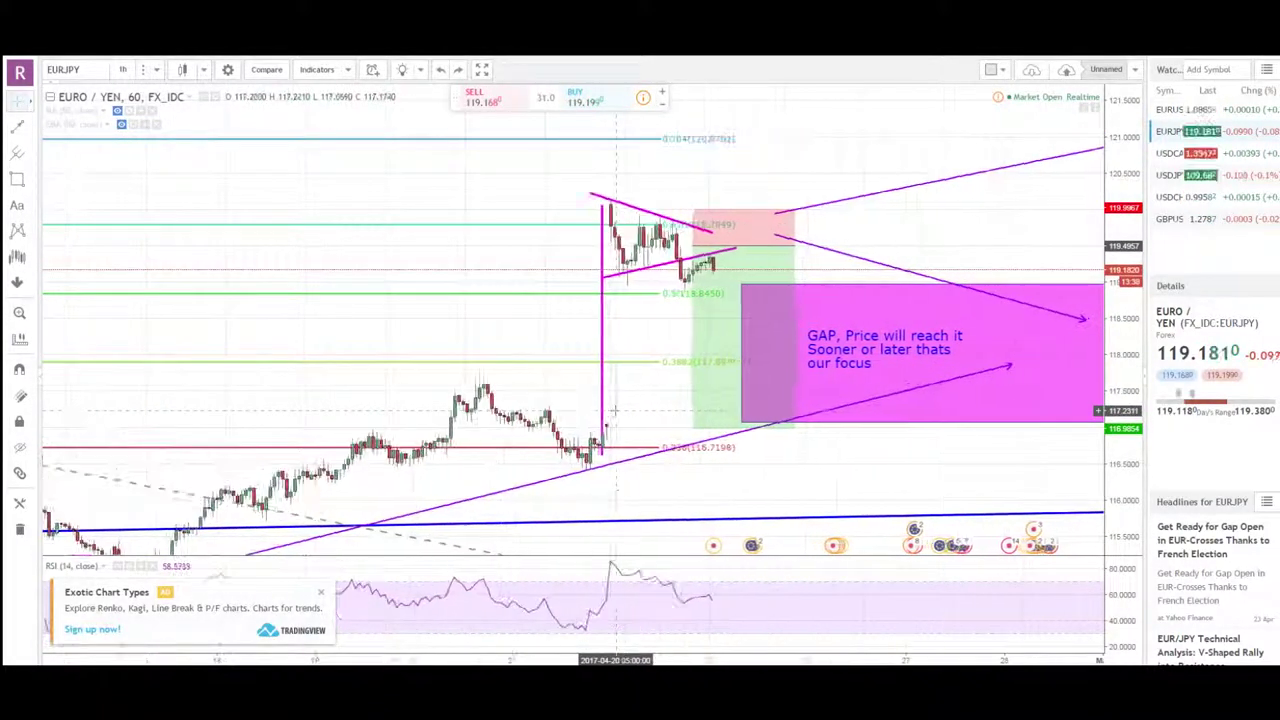
scroll(614, 410, up, 6)
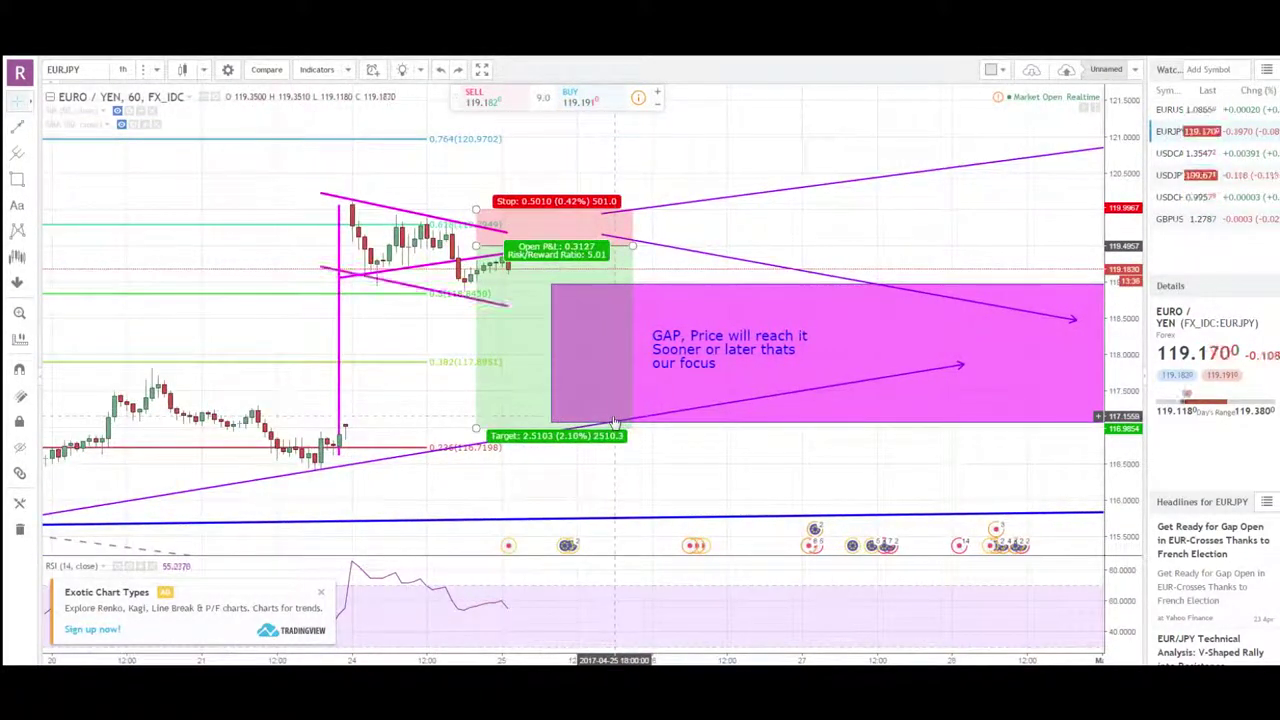
Examine the wider EUR/JPY chart, following the arrows from the pennant to the upper channel line and into the gap rectangle.
scroll(1100, 342, down, 10)
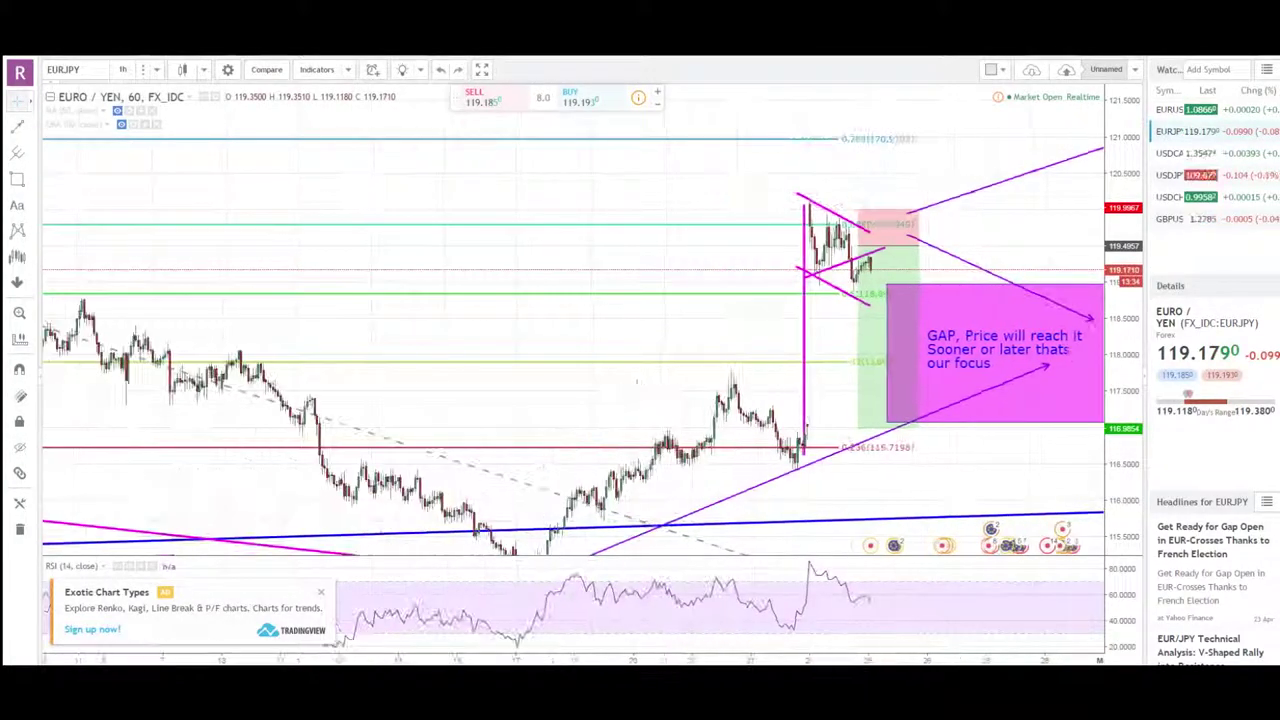
scroll(1126, 342, down, 4)
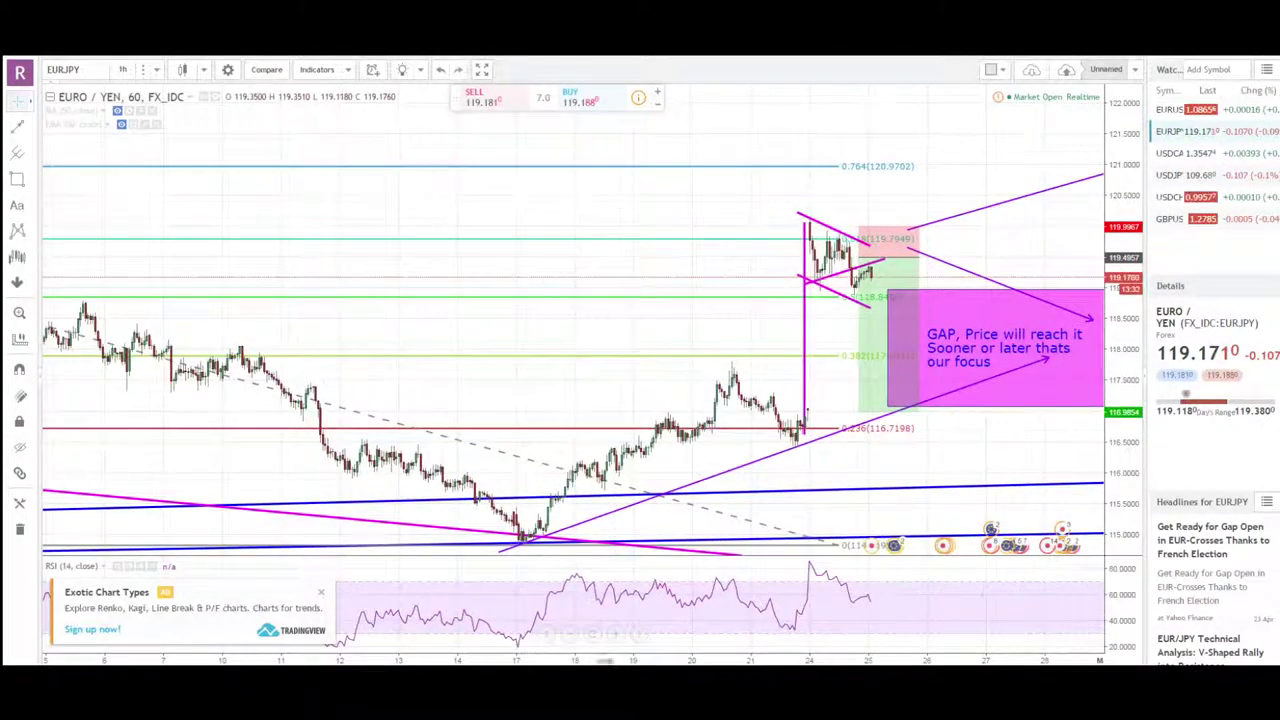
scroll(1126, 342, down, 5)
scroll(797, 435, down, 2)
drag(585, 415, 492, 423)
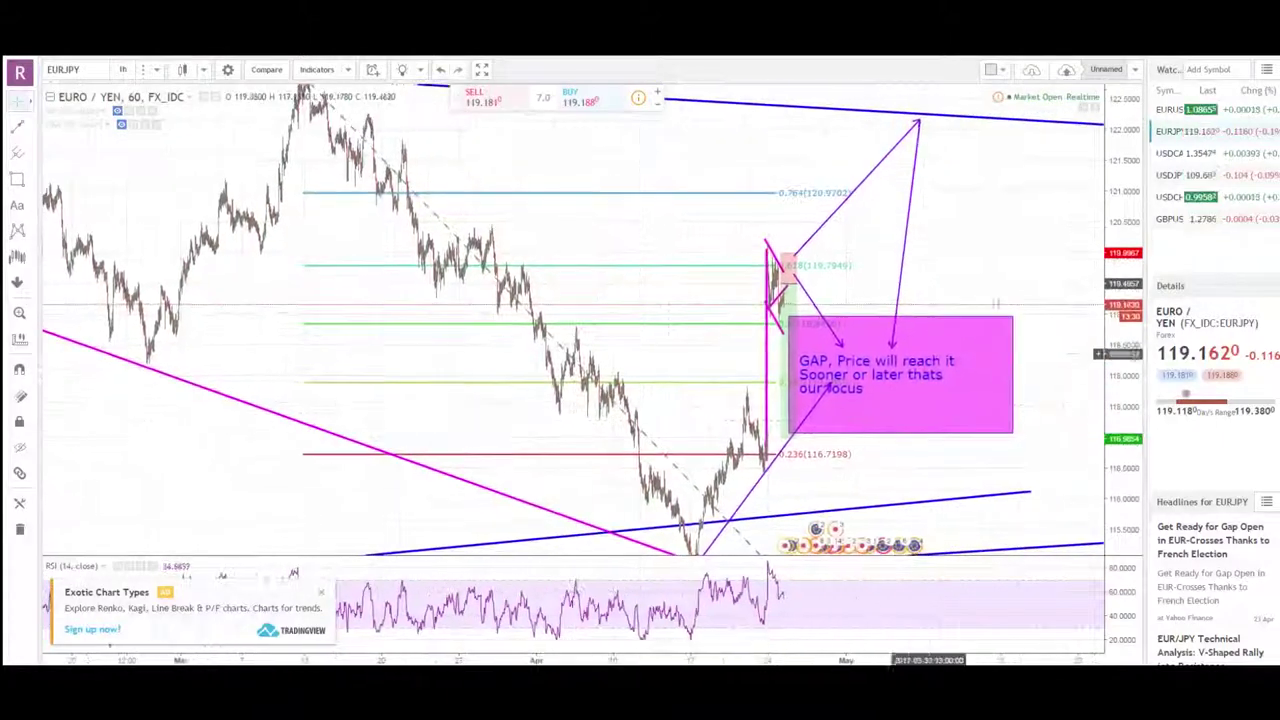
drag(988, 241, 917, 281)
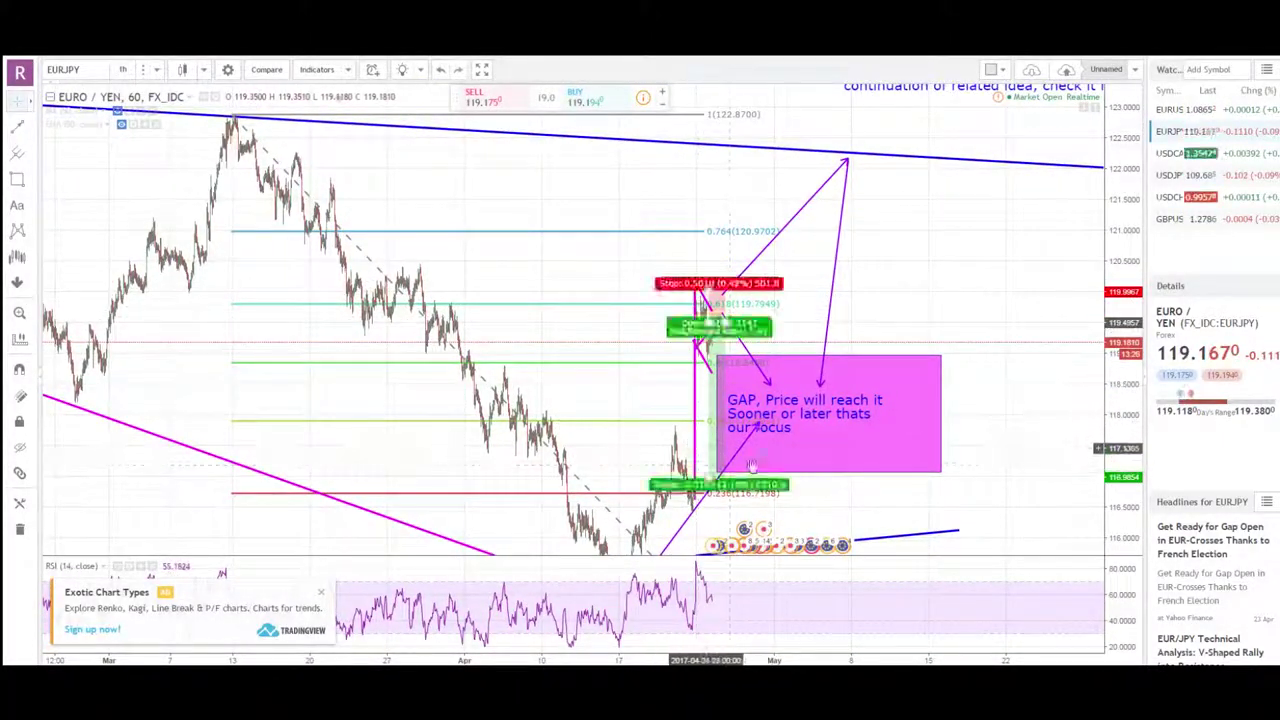
scroll(540, 443, right, 2)
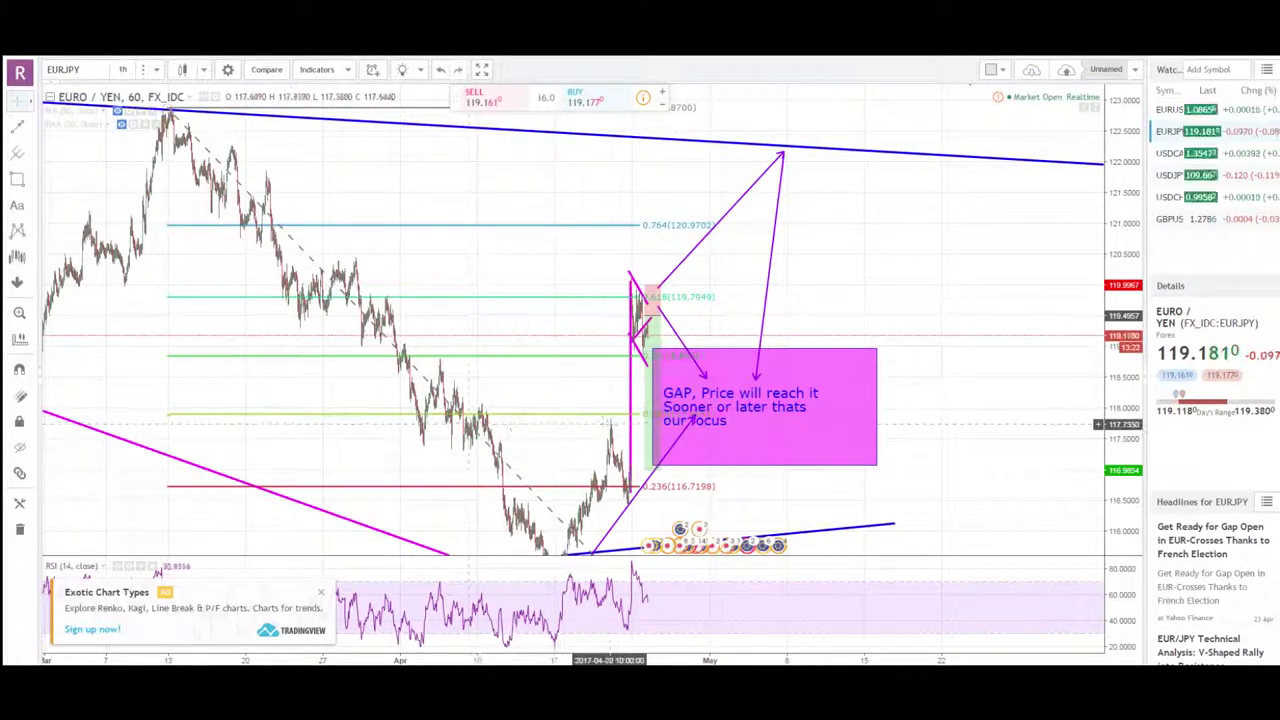
scroll(494, 428, up, 3)
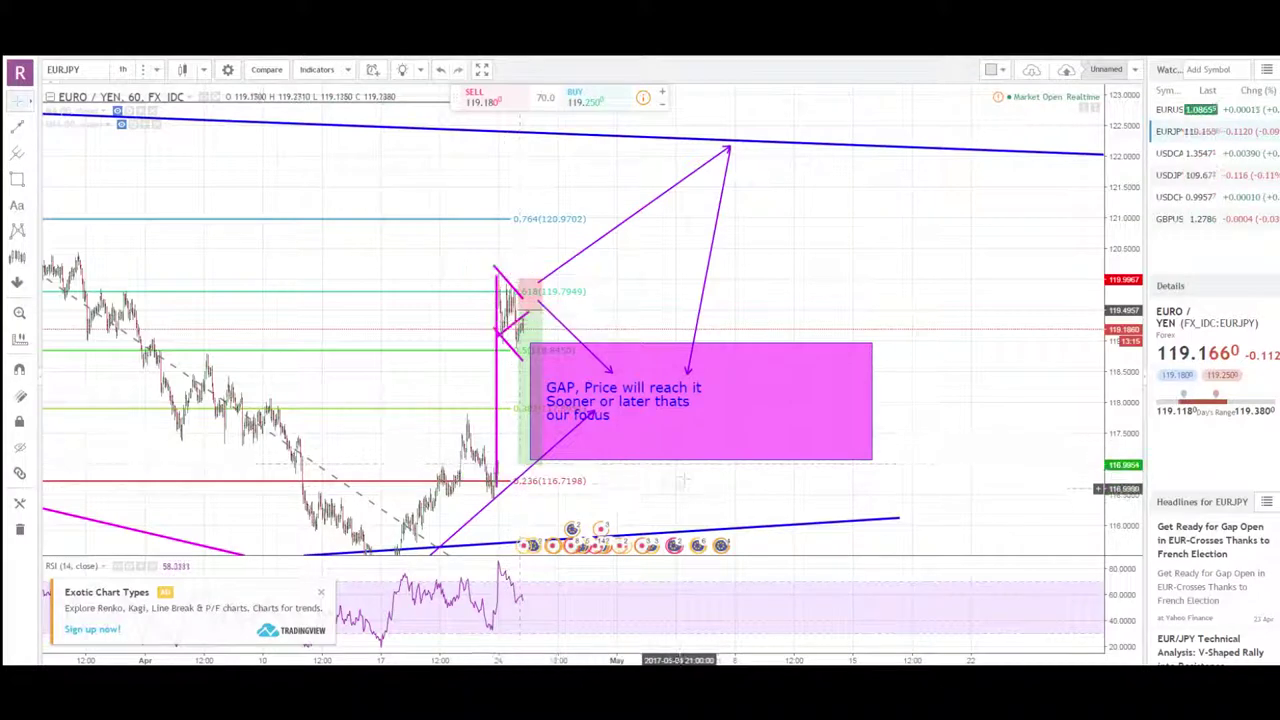
Move the "GAP, Price will reach it Sooner or later thats our focus" note slightly to the right inside the magenta rectangle.
drag(687, 461, 710, 360)
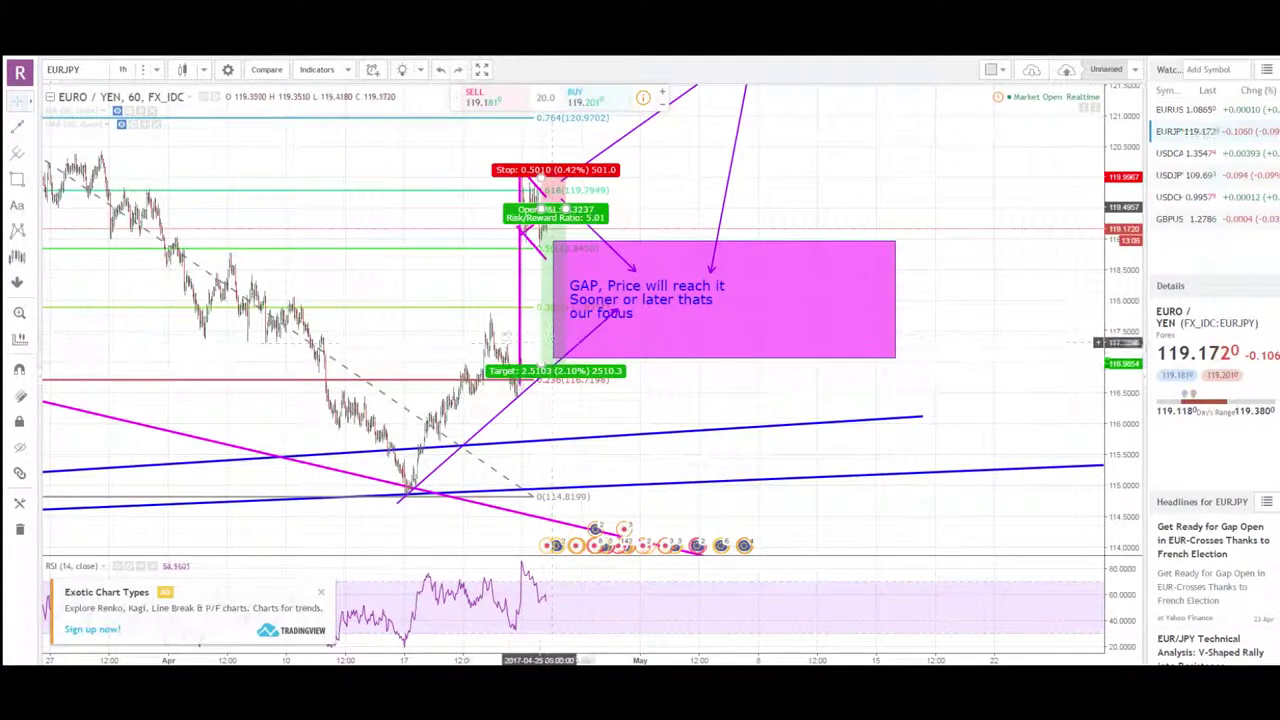
drag(461, 340, 463, 353)
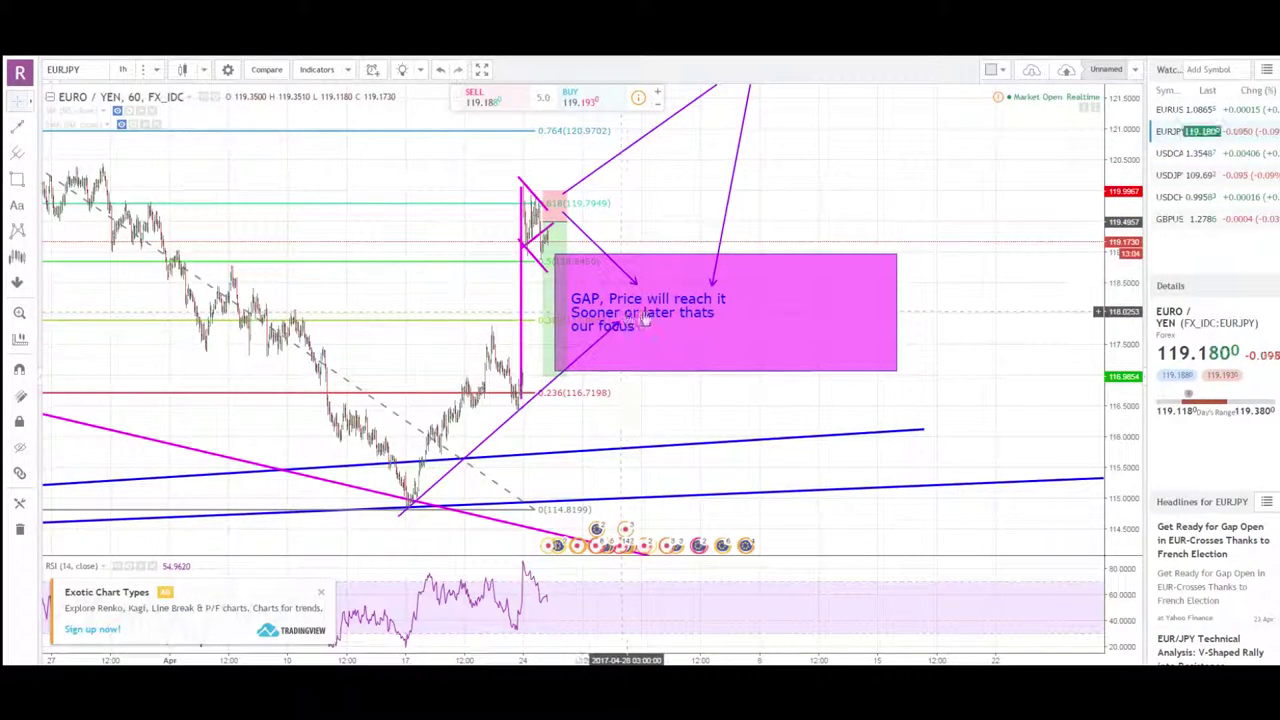
drag(640, 319, 694, 320)
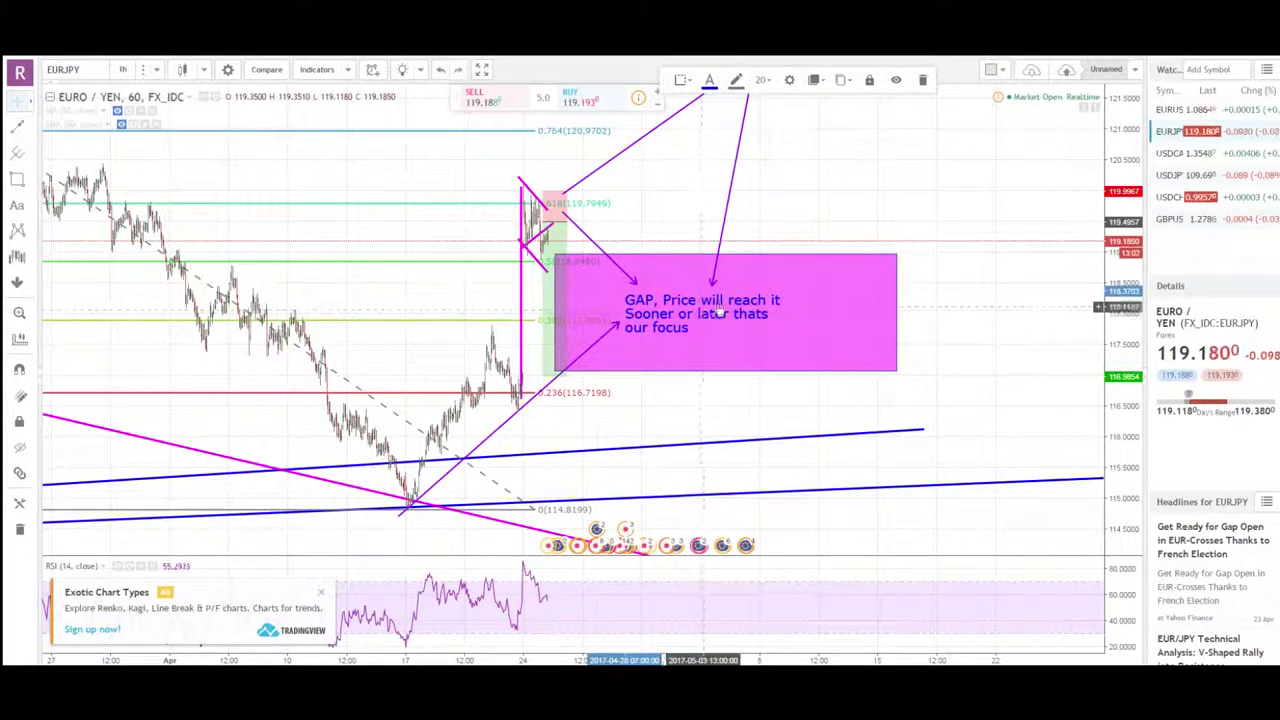
Inspect the EUR/JPY short position's stop, target and risk/reward ratio with the upper channel line and gap rectangle in view.
click(837, 225)
drag(837, 226, 906, 291)
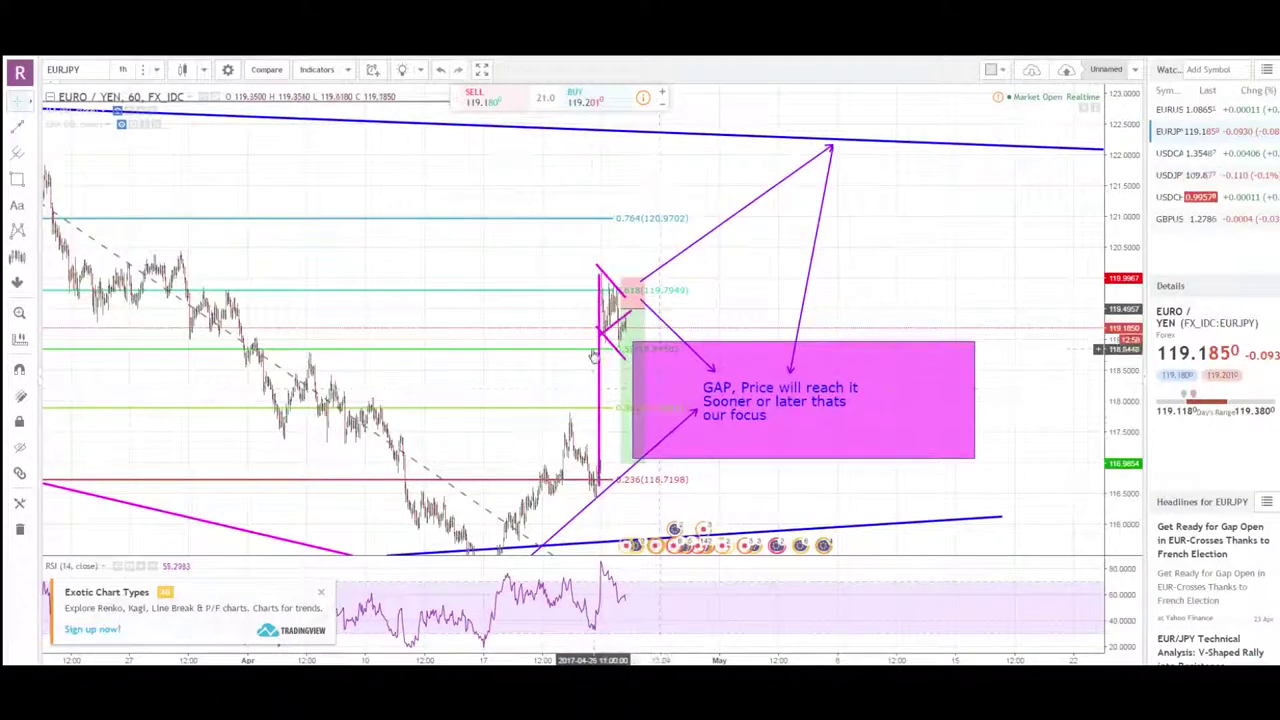
click(633, 367)
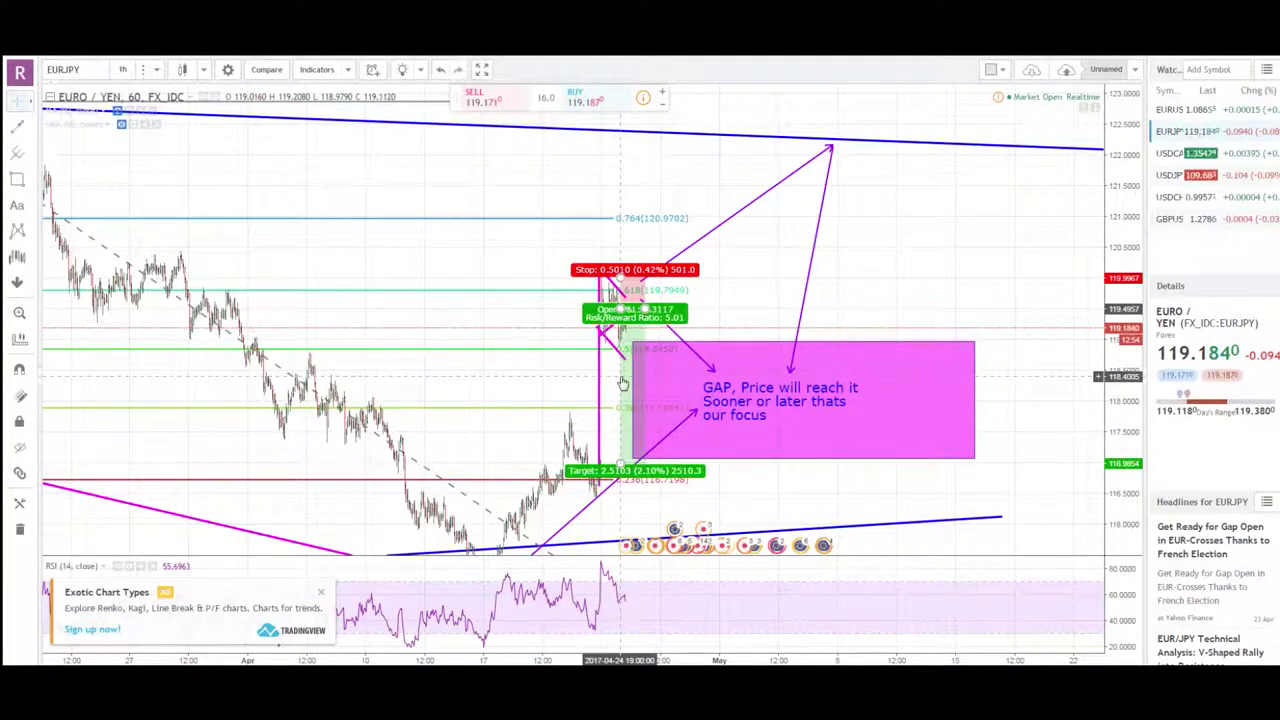
click(490, 380)
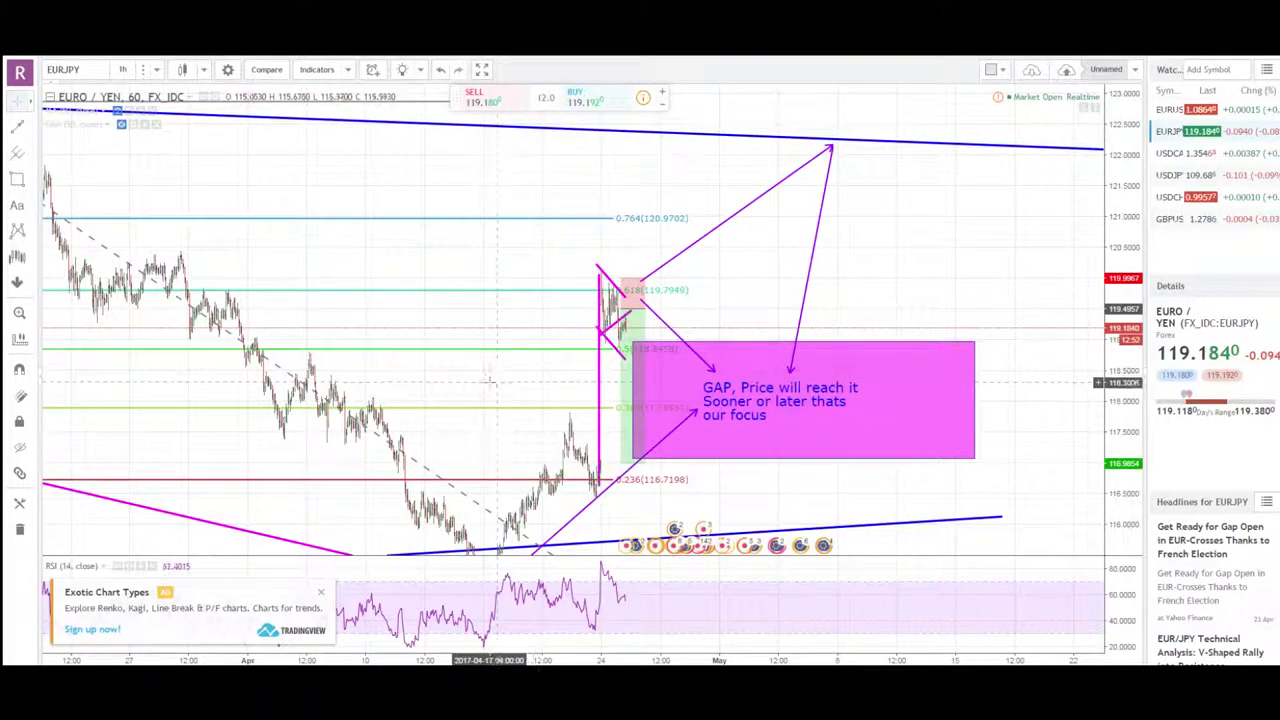
Examine the EUR/JPY pennant and 24 April gap up close, comparing them with the short position and Fibonacci levels.
scroll(450, 400, up, 9)
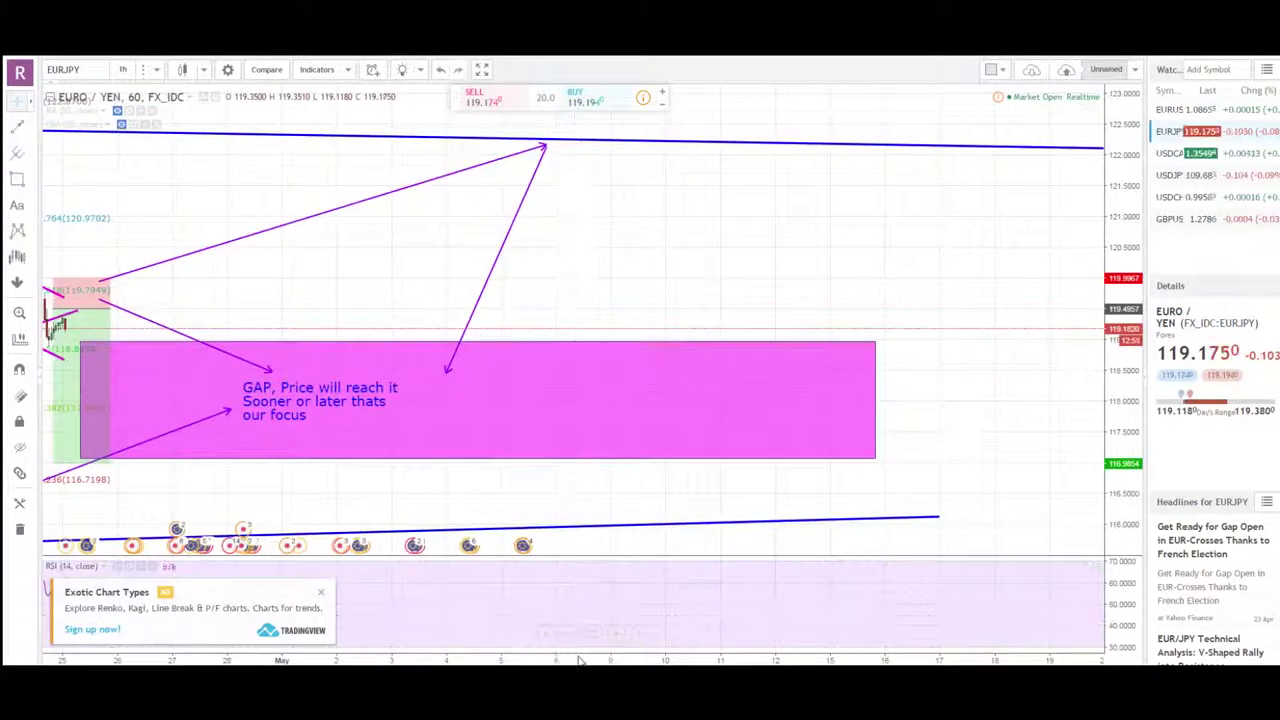
click(594, 634)
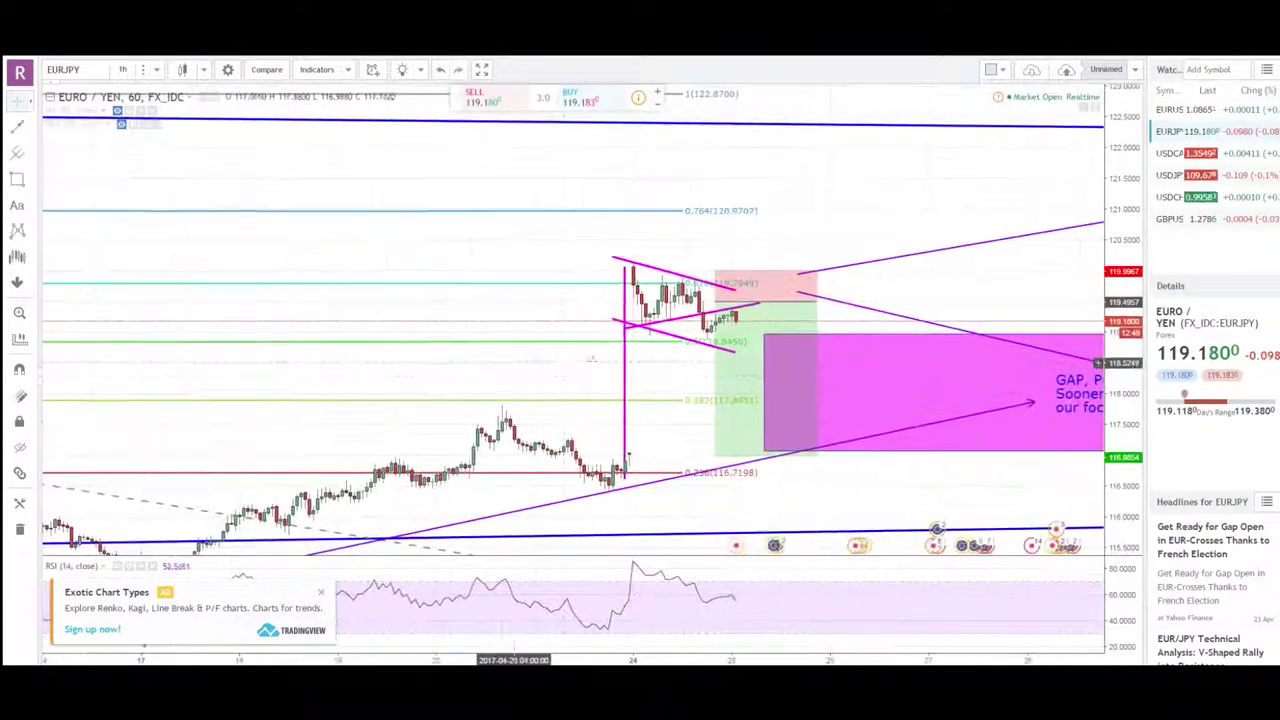
scroll(1090, 392, right, 5)
double_click(1121, 385)
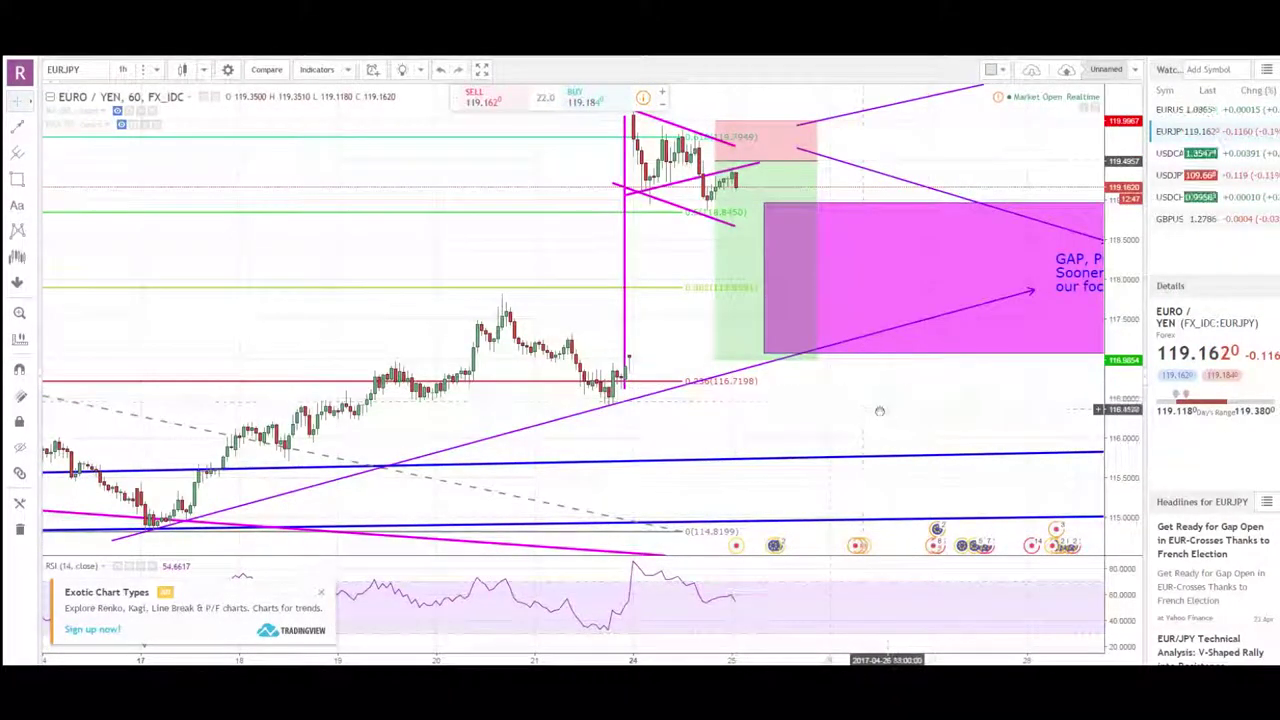
drag(881, 411, 828, 401)
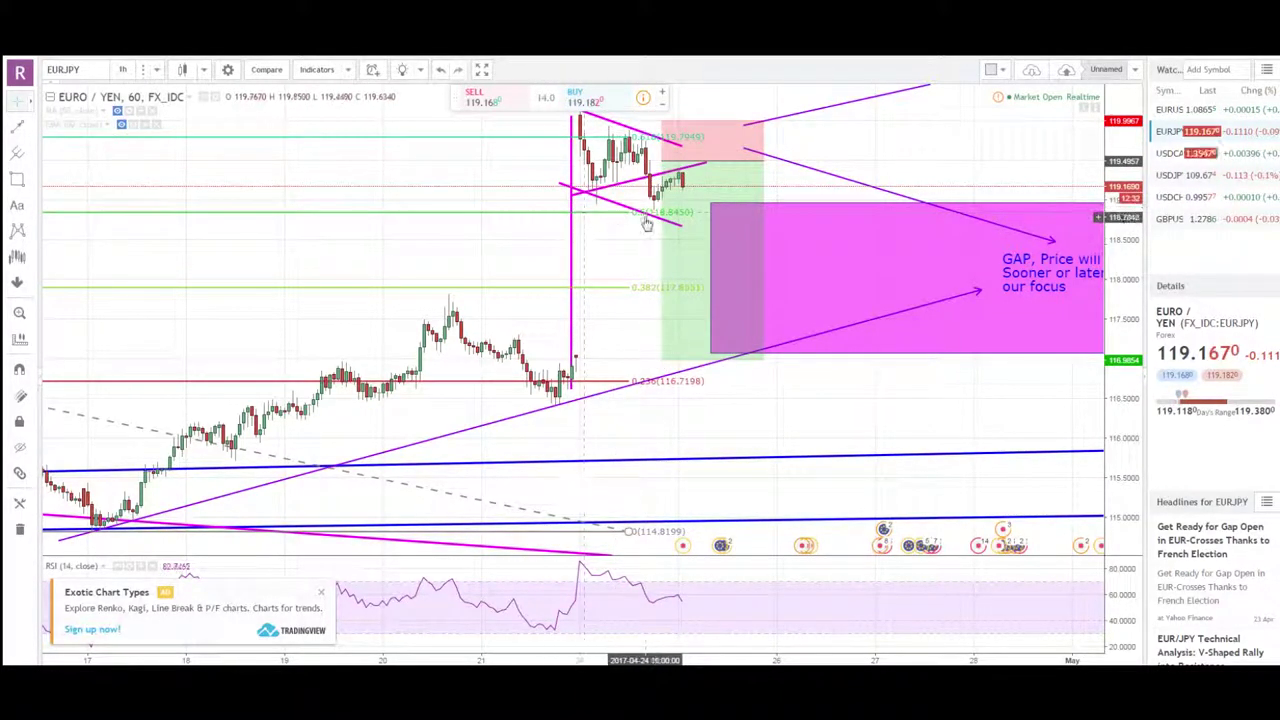
drag(624, 238, 607, 254)
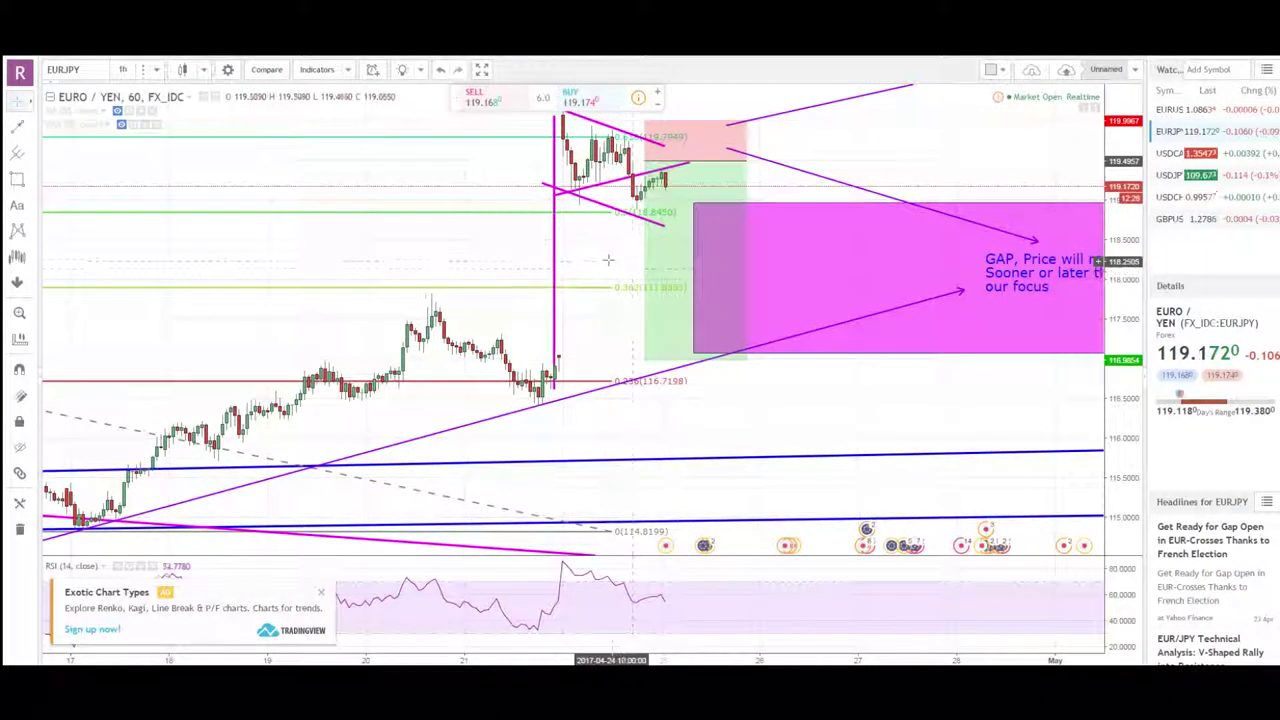
scroll(597, 261, right, 1)
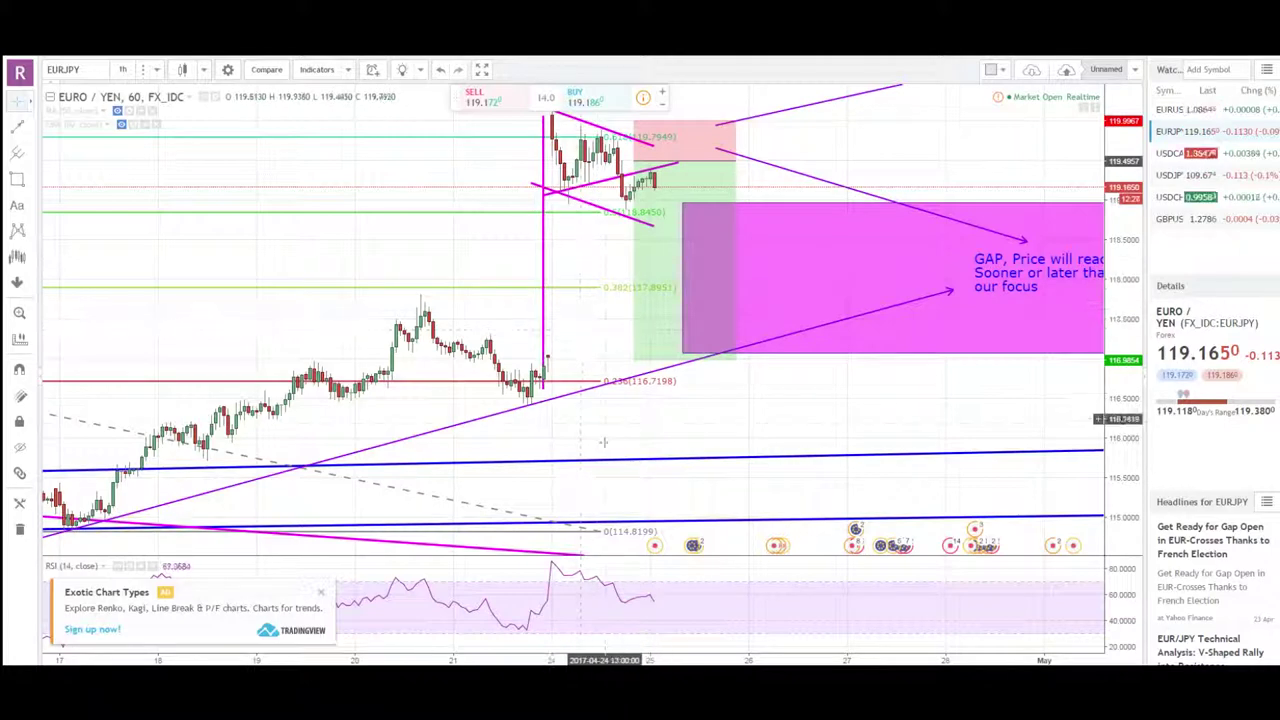
drag(540, 659, 692, 659)
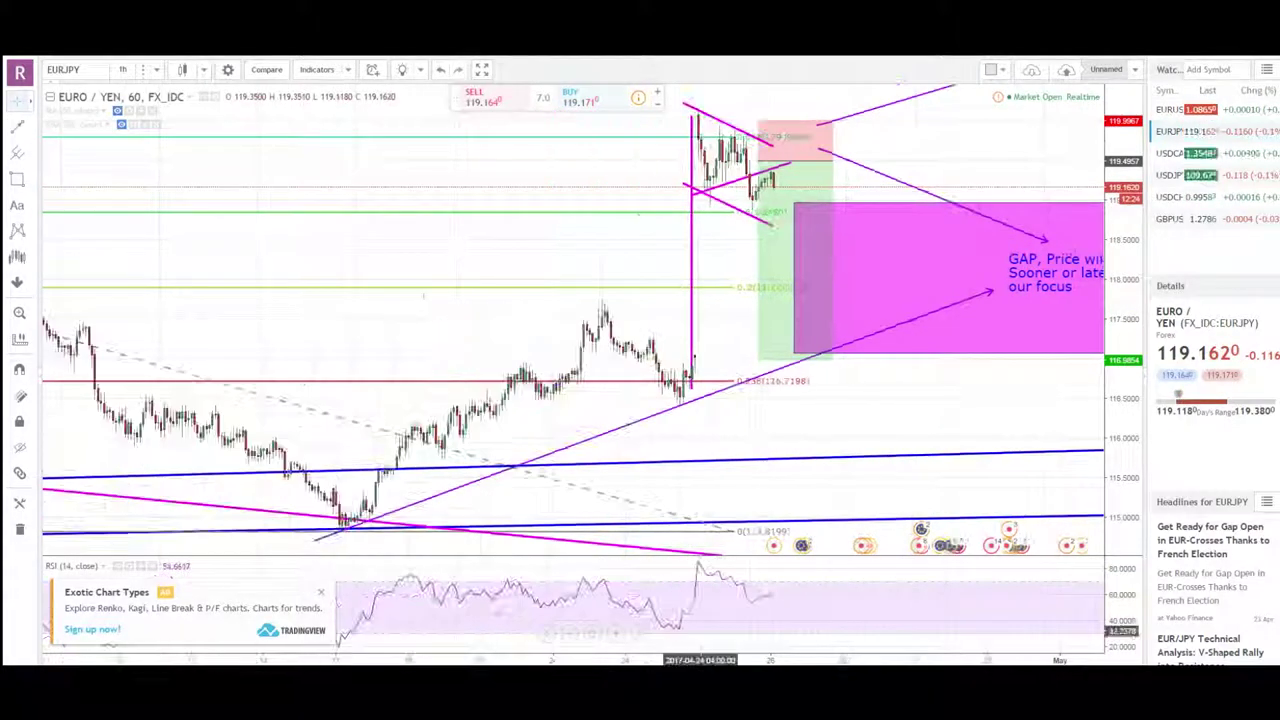
drag(575, 247, 586, 394)
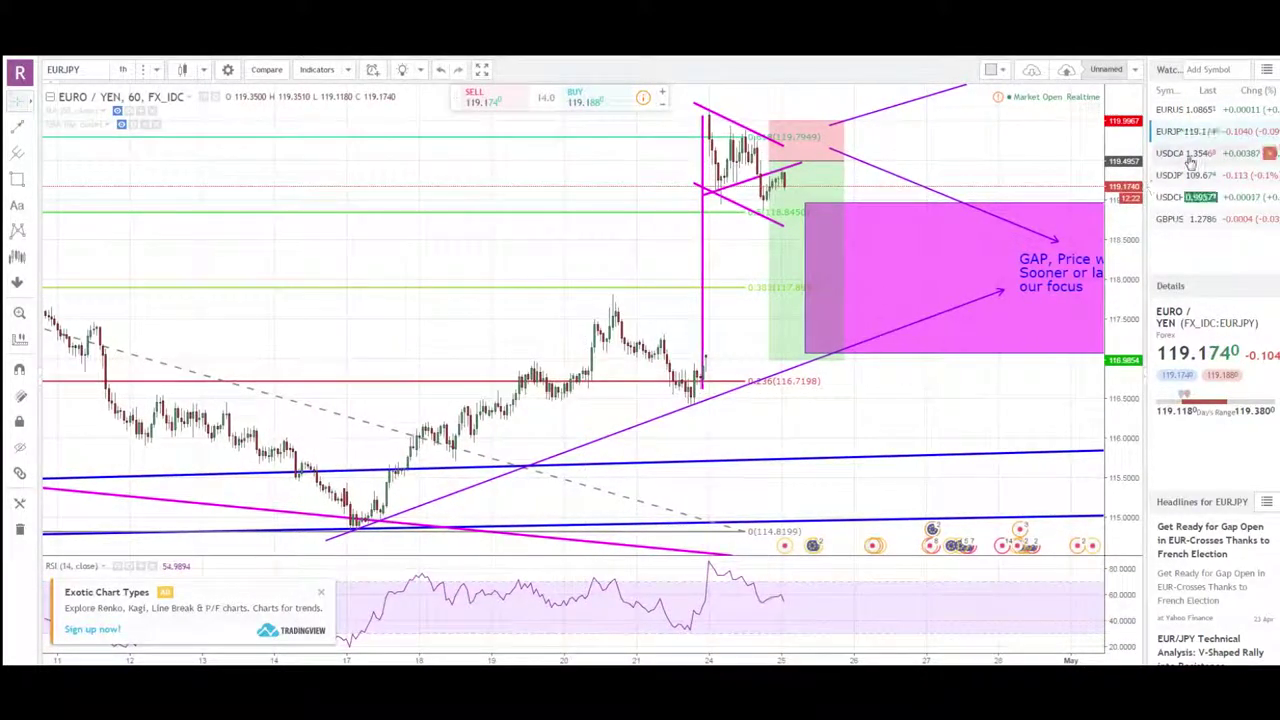
Switch to the USD/CAD chart and examine its two long positions, blue flag trendlines and magenta target zones.
click(1190, 160)
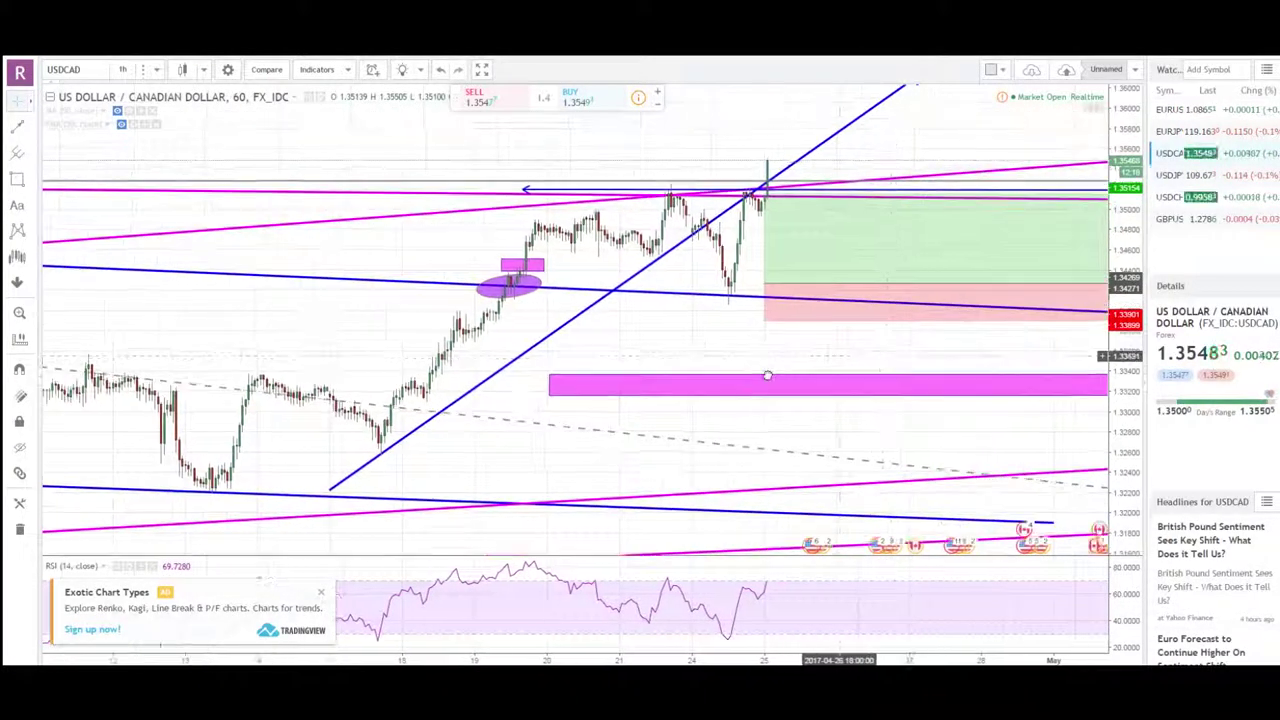
drag(767, 375, 531, 490)
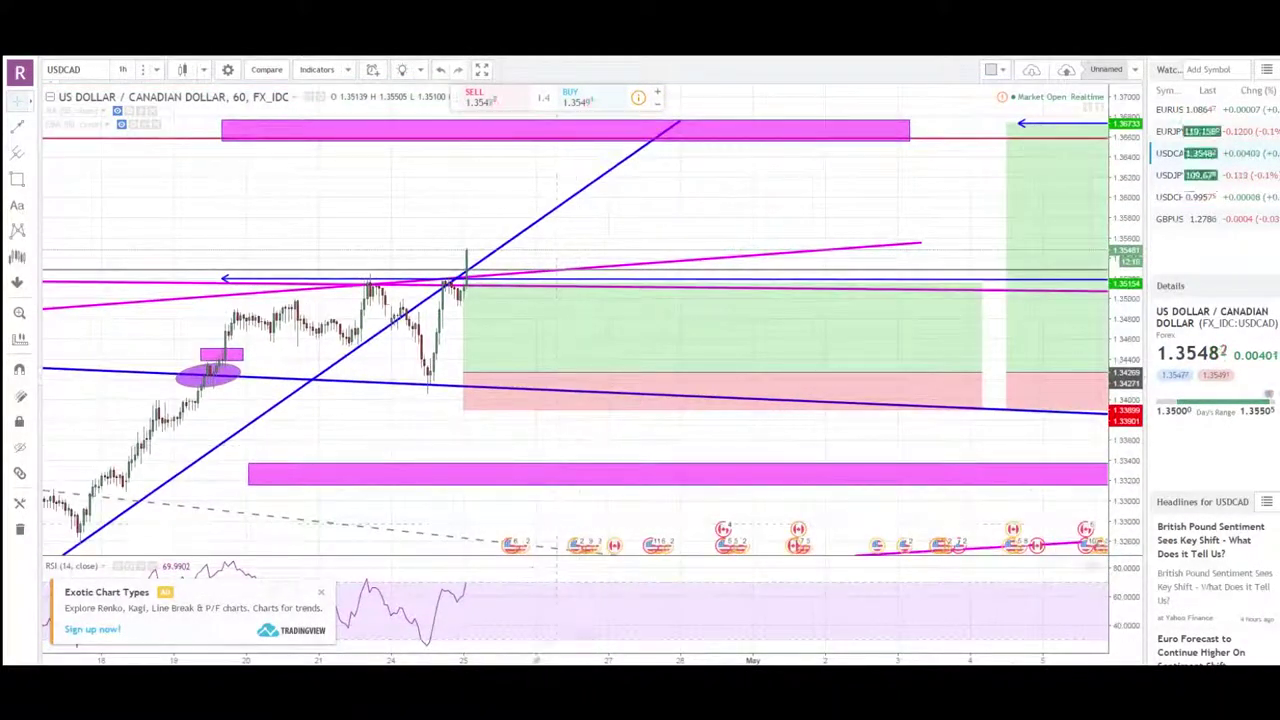
drag(470, 660, 725, 660)
drag(704, 441, 449, 516)
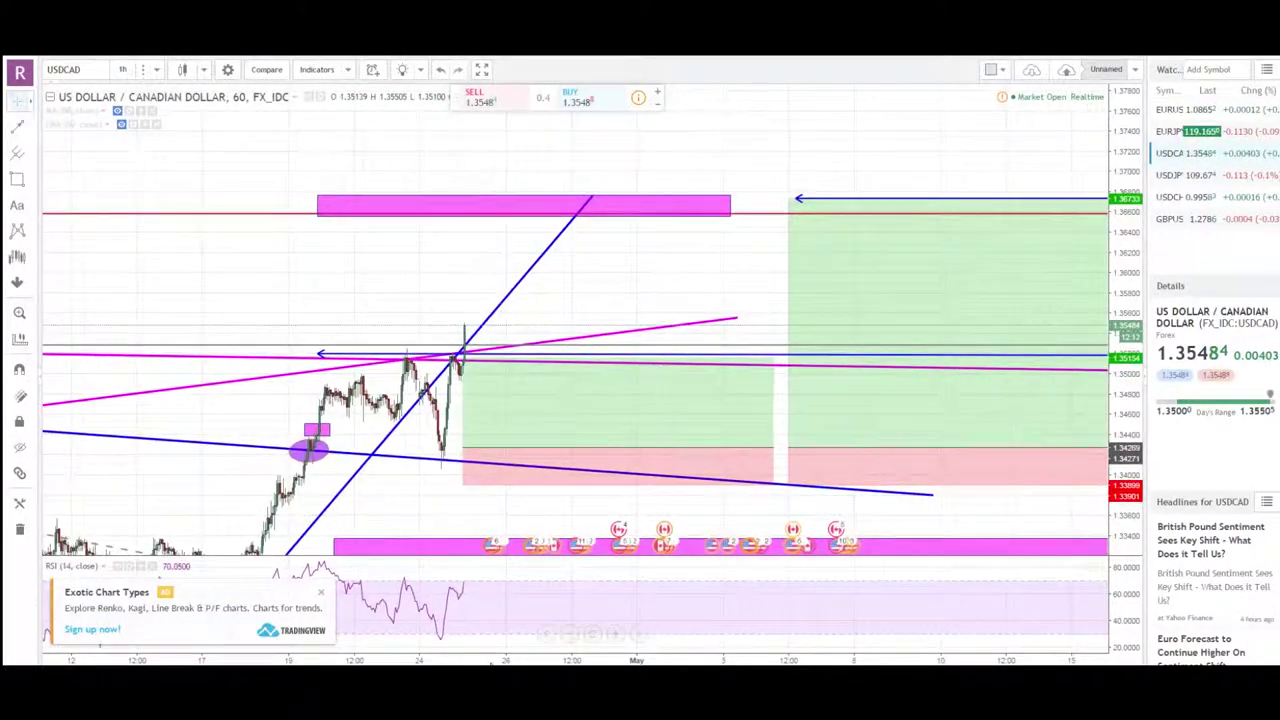
drag(490, 661, 675, 661)
drag(627, 511, 586, 482)
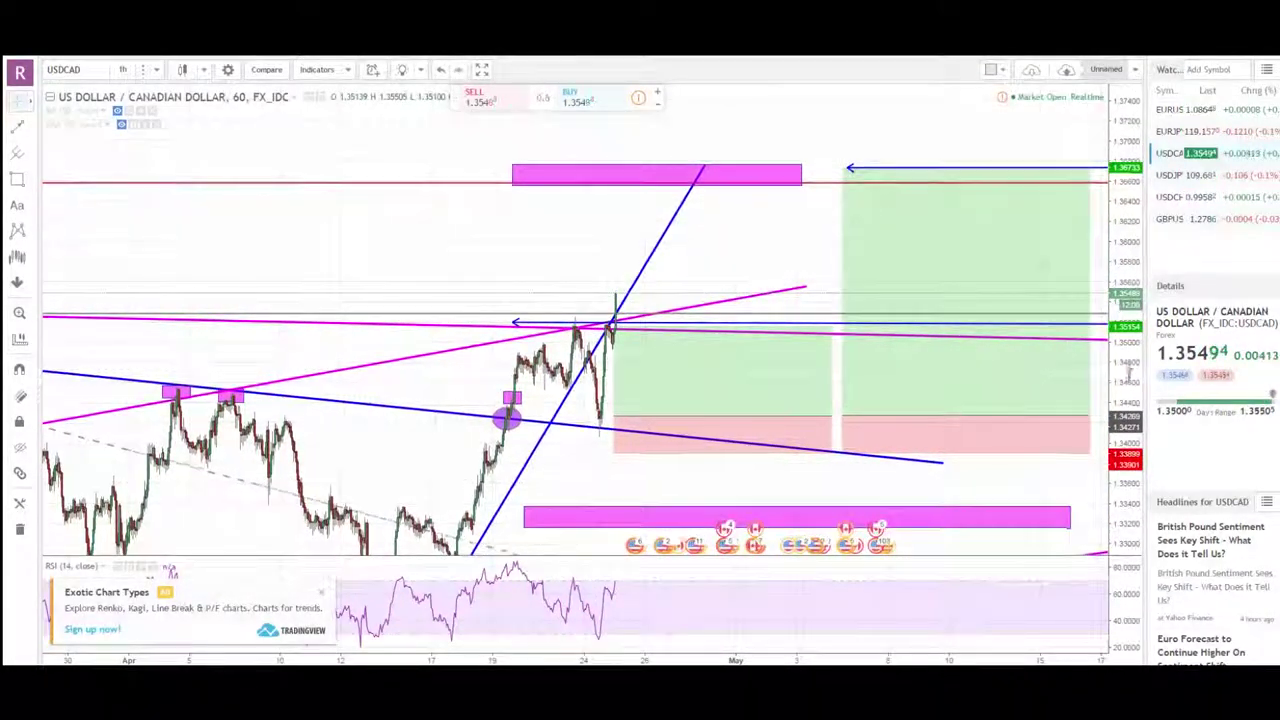
drag(1128, 373, 1127, 393)
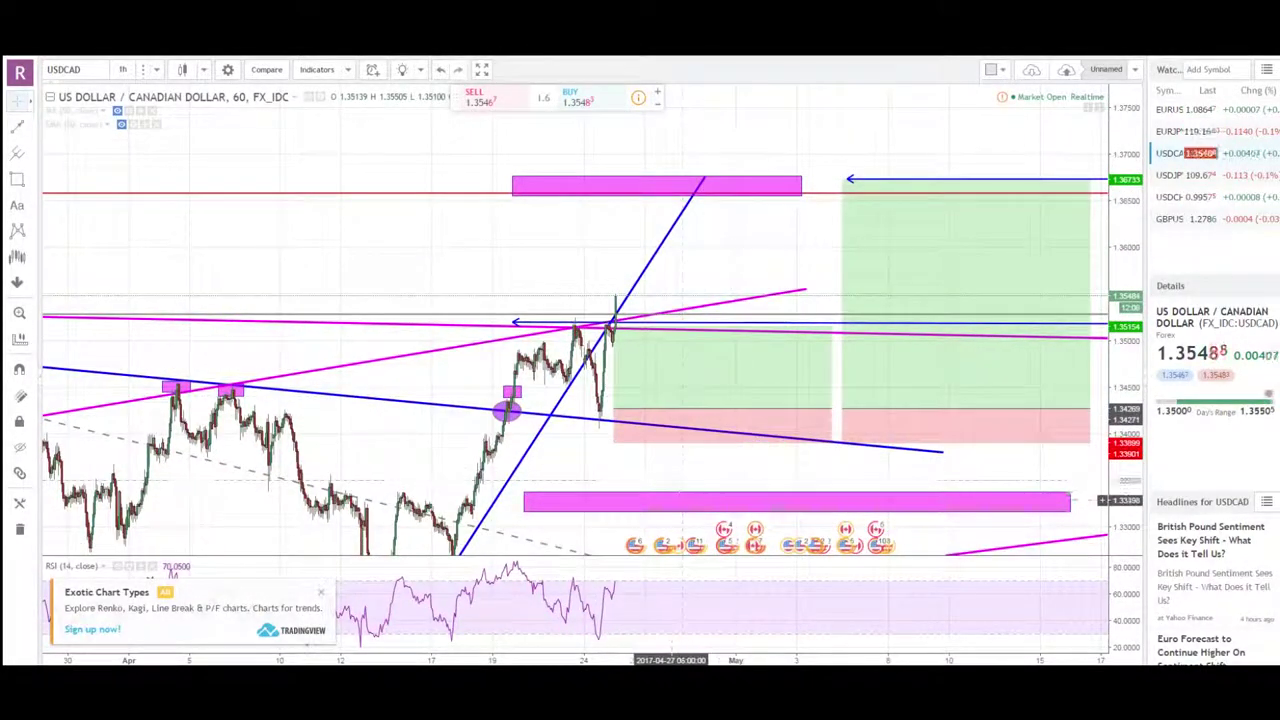
drag(682, 477, 614, 495)
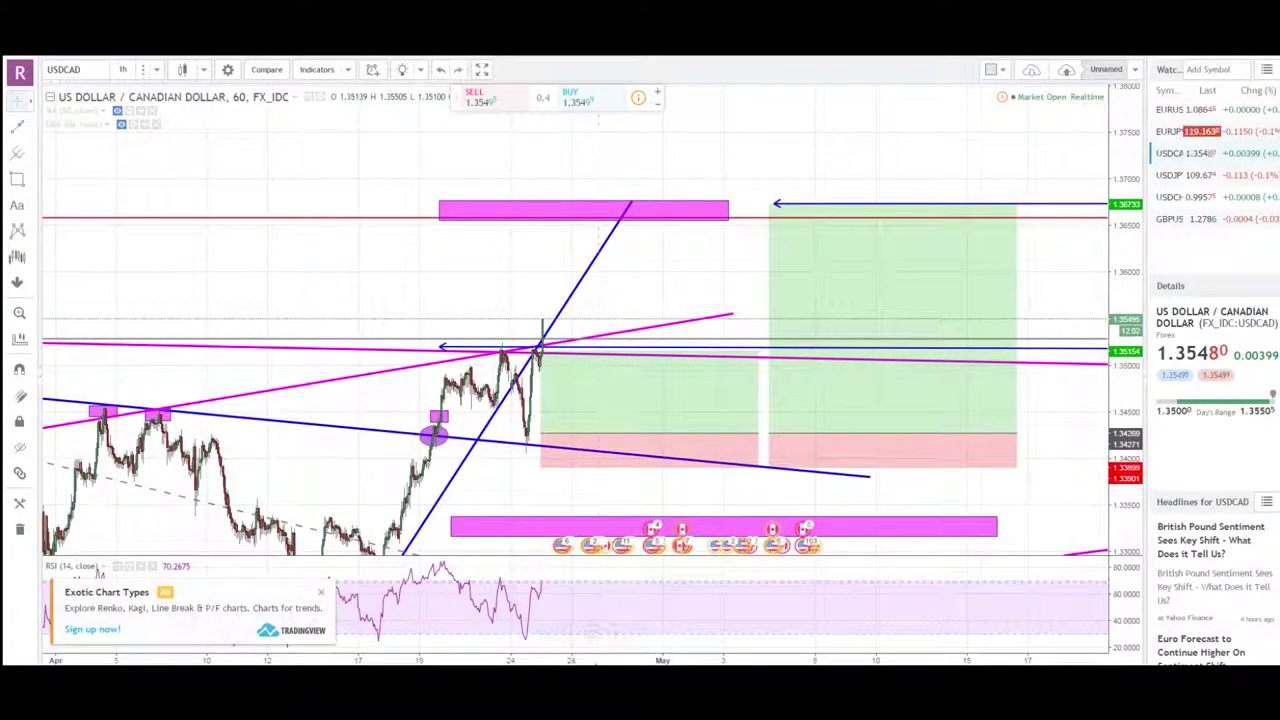
drag(548, 659, 438, 659)
drag(431, 497, 563, 503)
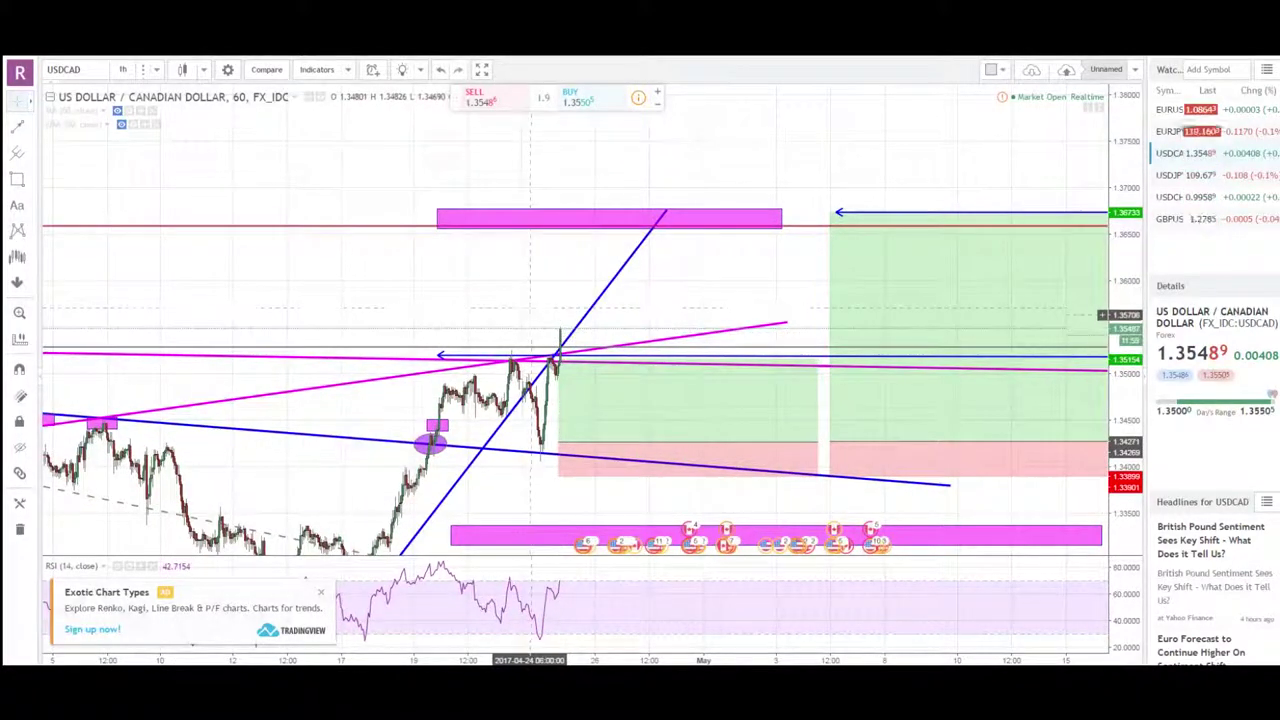
scroll(594, 428, down, 3)
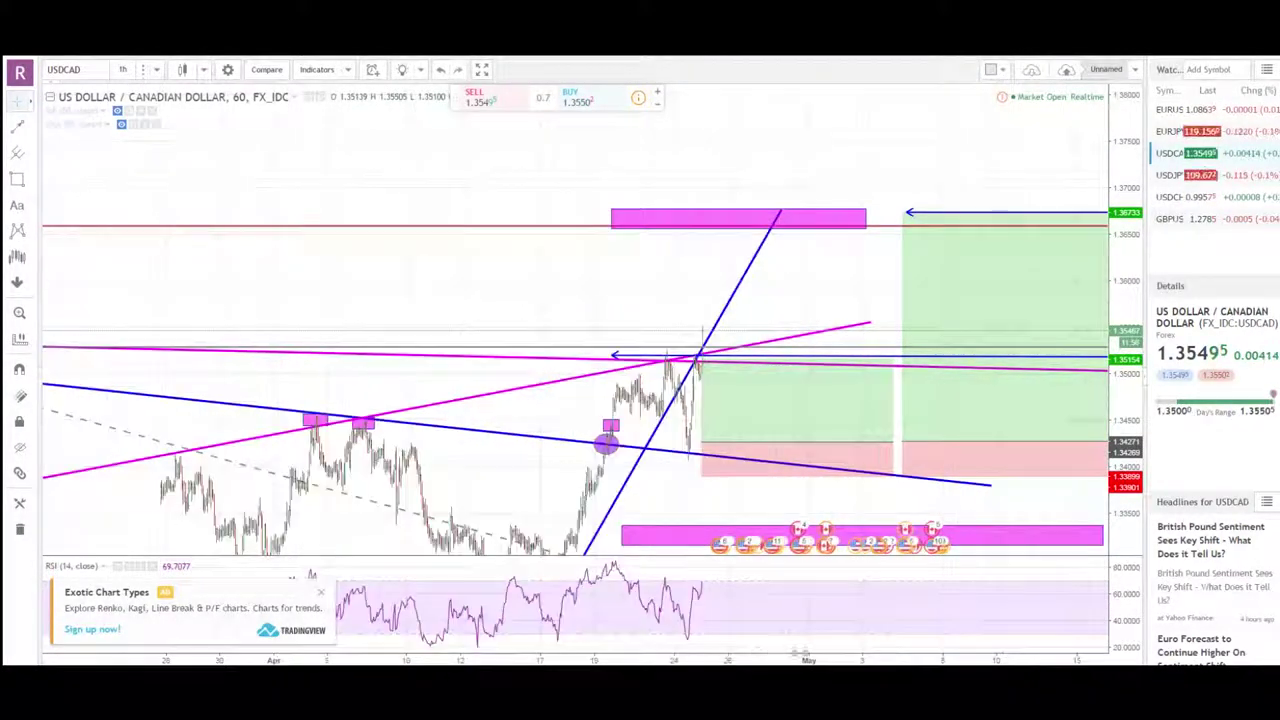
Examine the wider USD/CAD chart, covering the blue flag, the larger pink channel, the numbered waves and the written trade notes.
drag(594, 412, 543, 246)
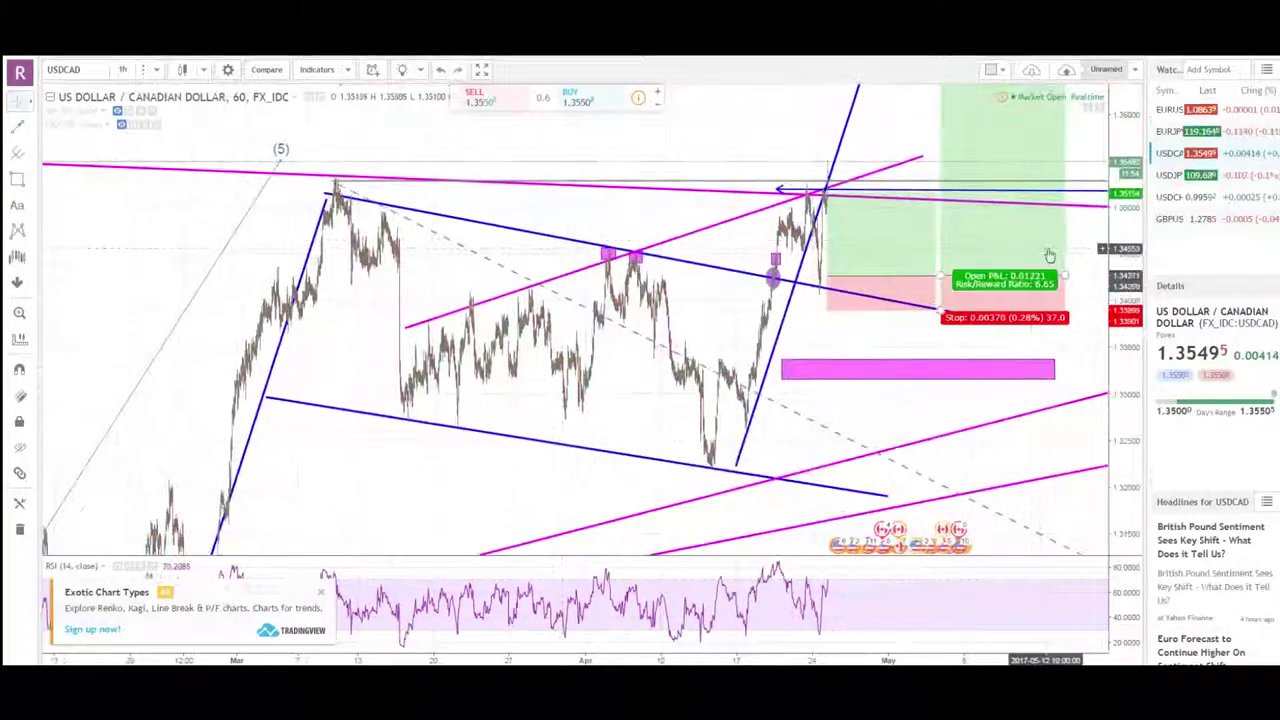
drag(1118, 254, 1109, 453)
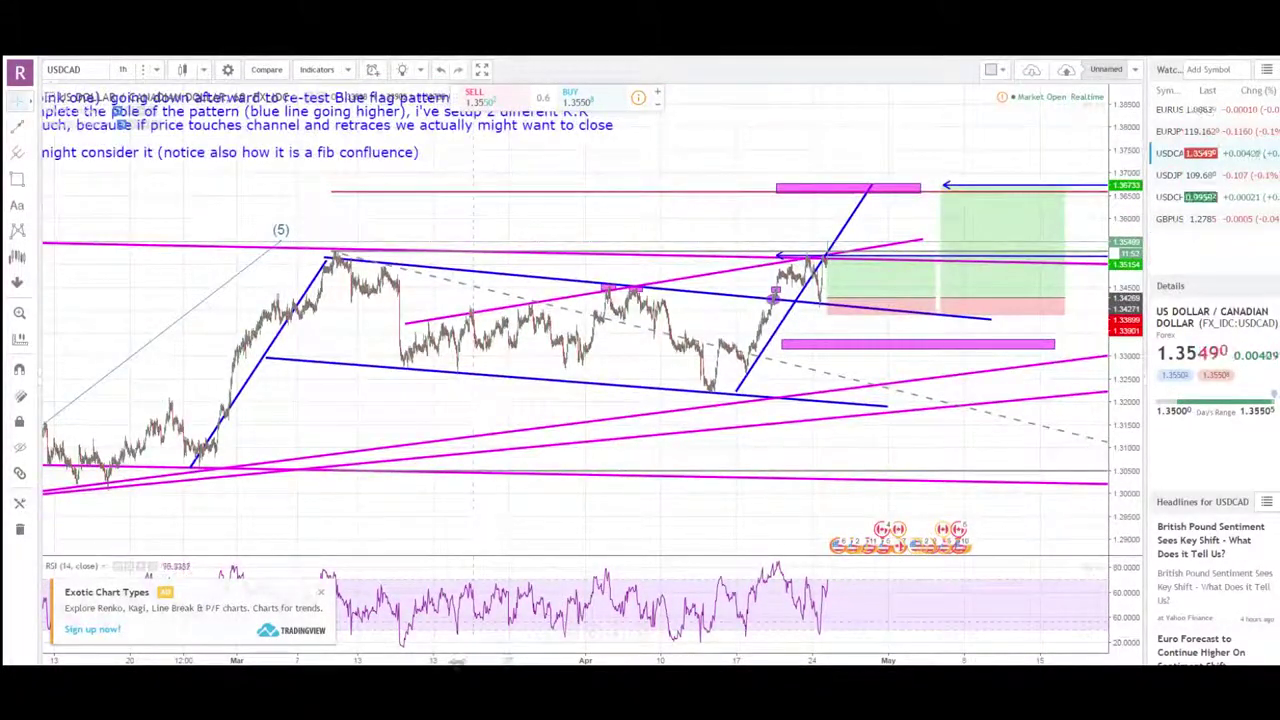
scroll(730, 532, down, 3)
drag(730, 530, 668, 544)
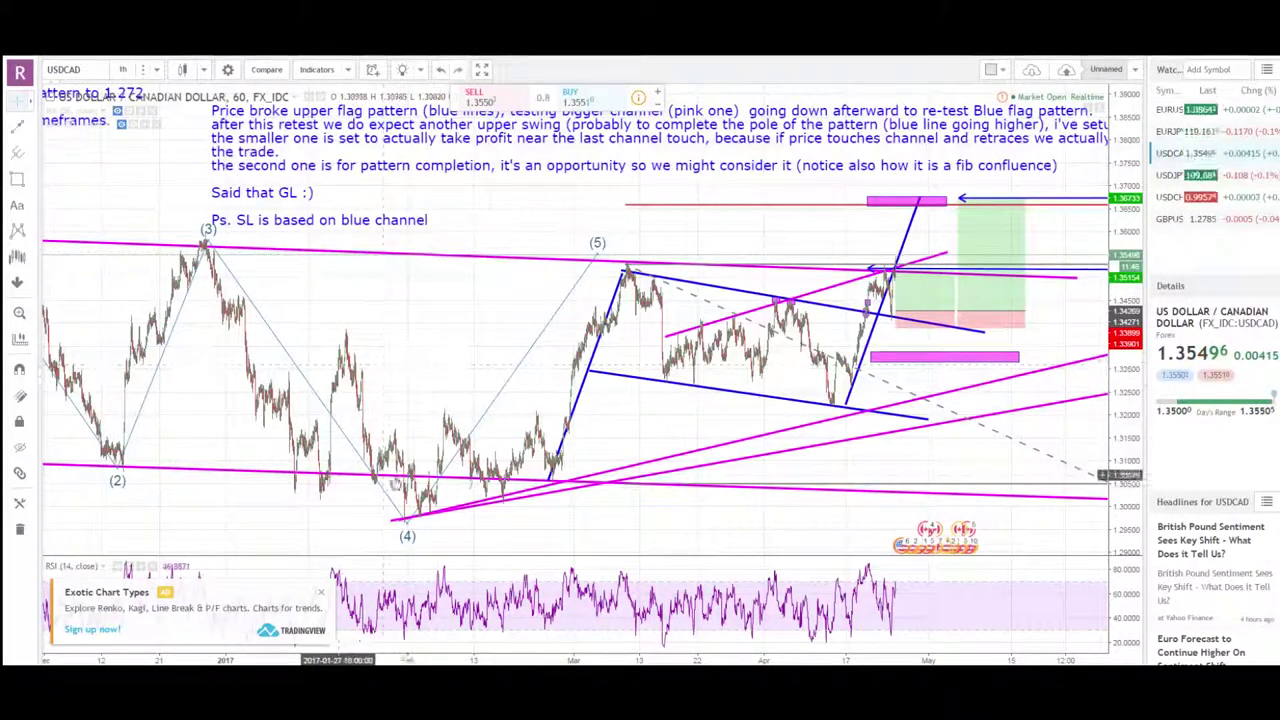
drag(337, 476, 174, 480)
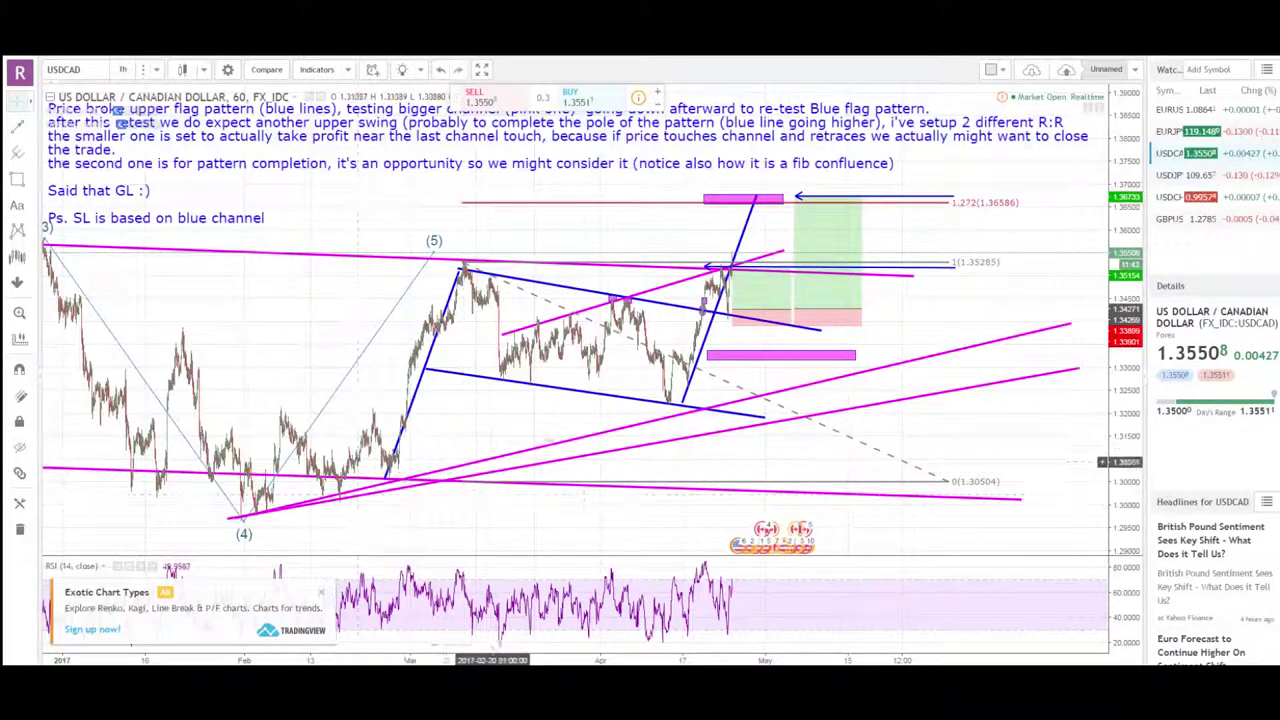
mouse_move(573, 420)
mouse_down()
mouse_move(559, 455)
mouse_move(557, 423)
mouse_move(568, 474)
mouse_move(525, 460)
mouse_move(554, 445)
mouse_up()
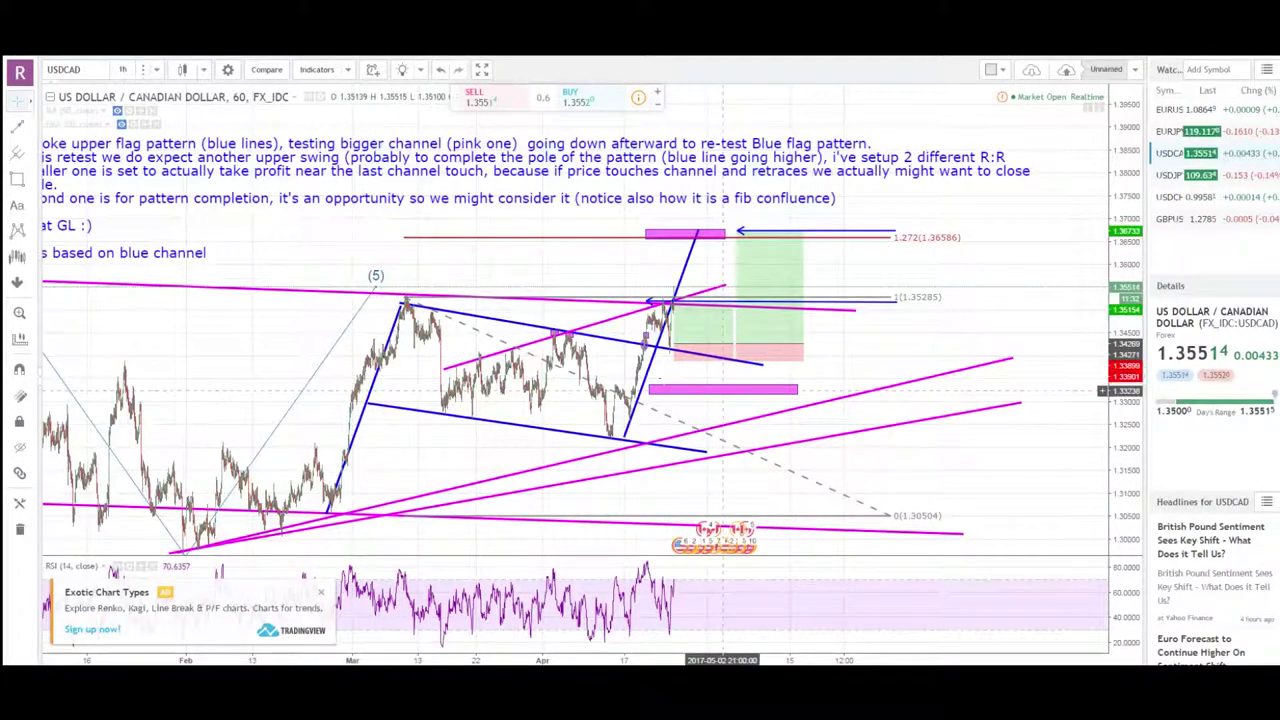
Compare the USD/CAD flag's blue pole lines with the 1.272 Fibonacci level and the upper magenta target zone.
drag(667, 660, 265, 660)
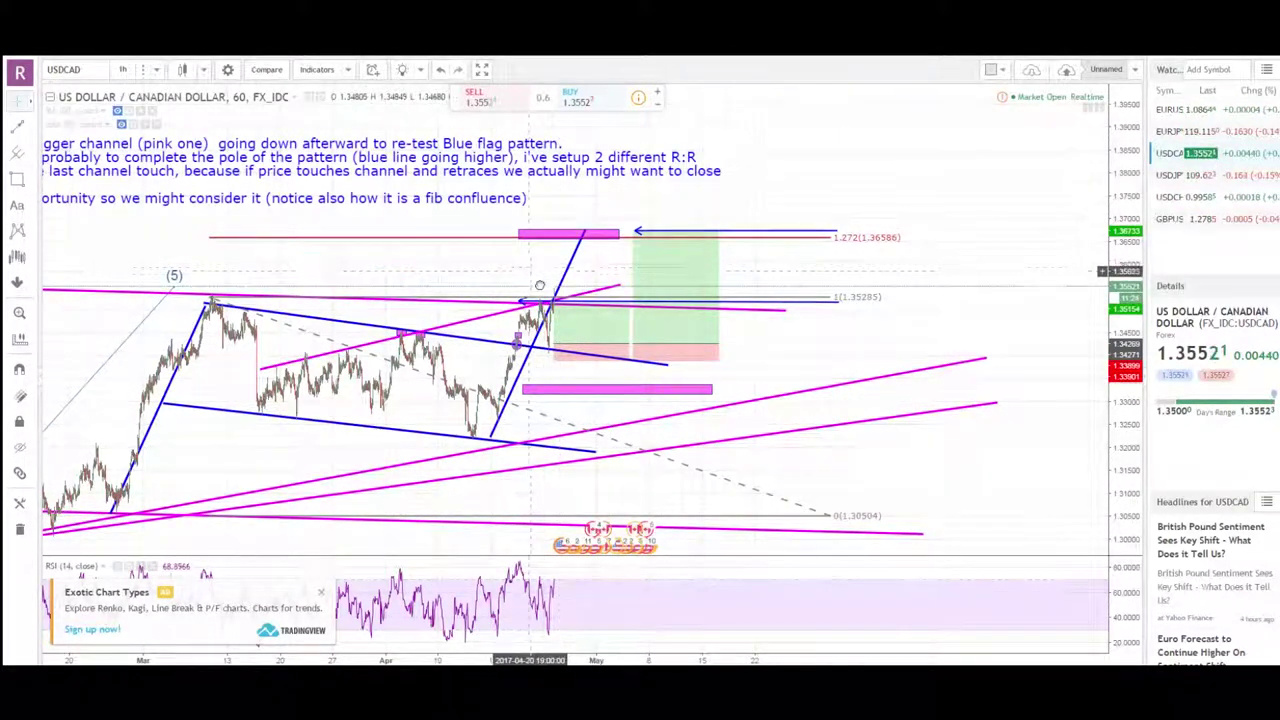
drag(545, 220, 571, 258)
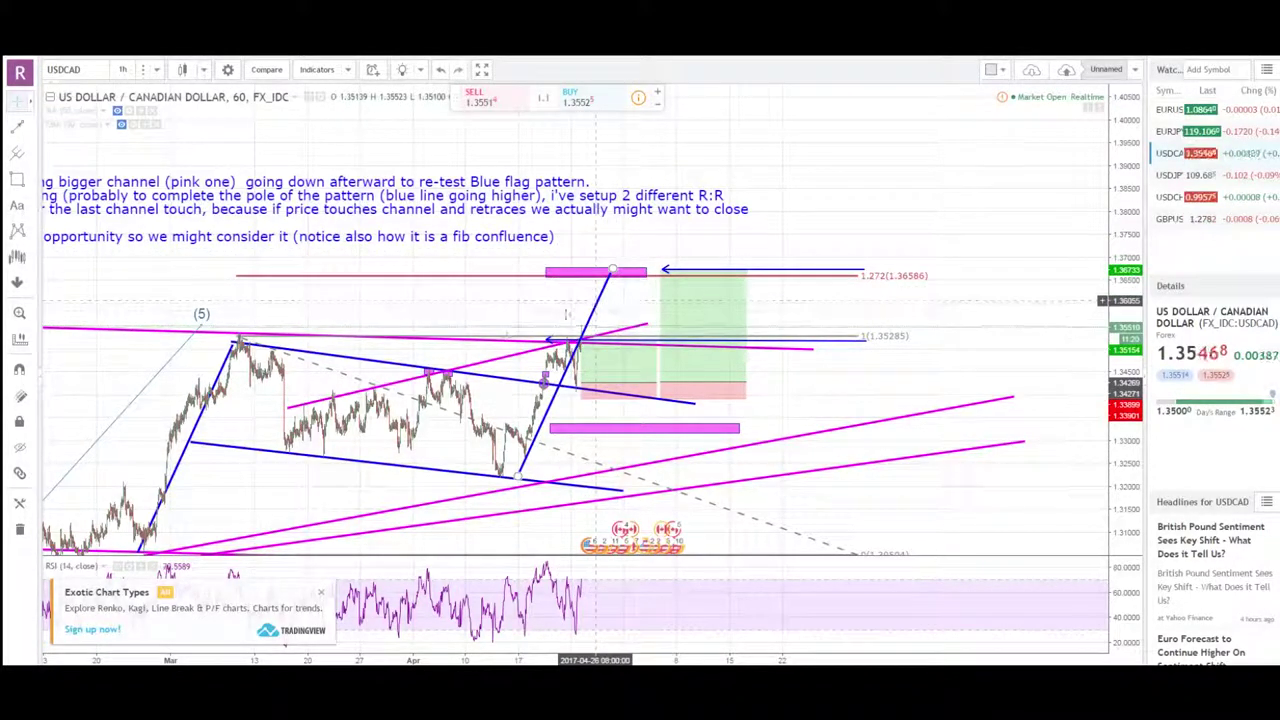
drag(284, 488, 273, 490)
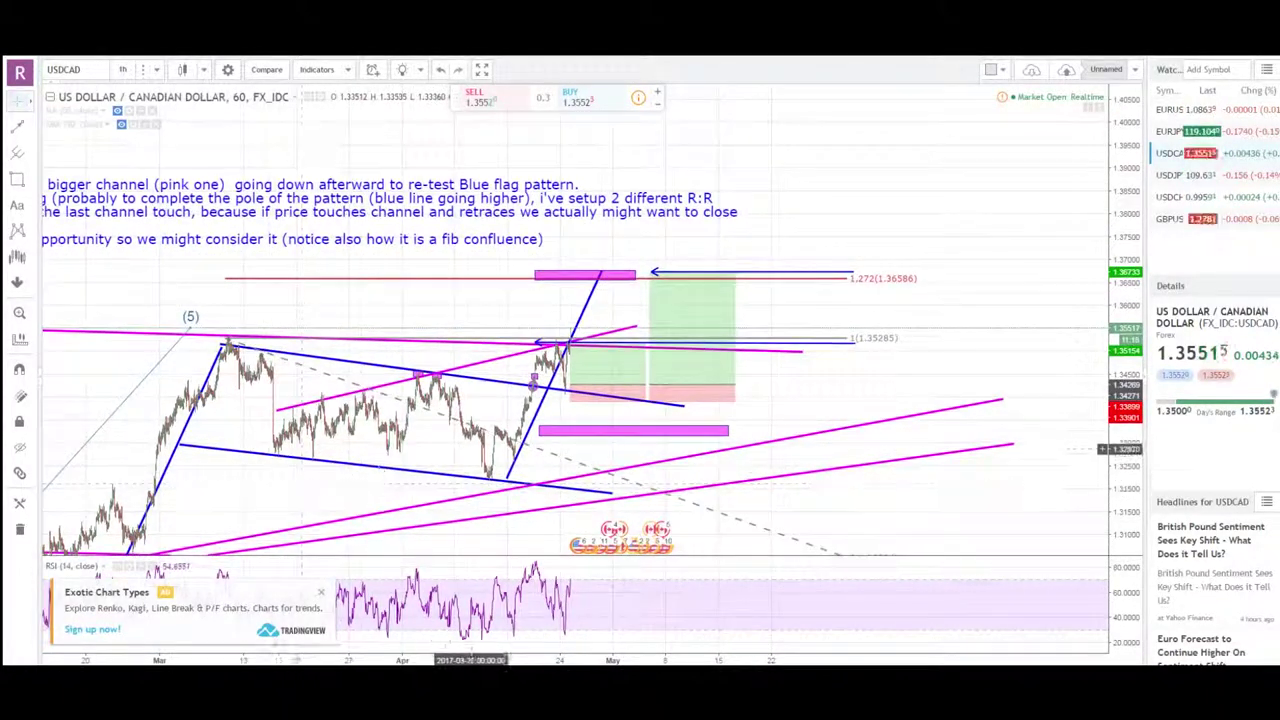
drag(418, 480, 437, 411)
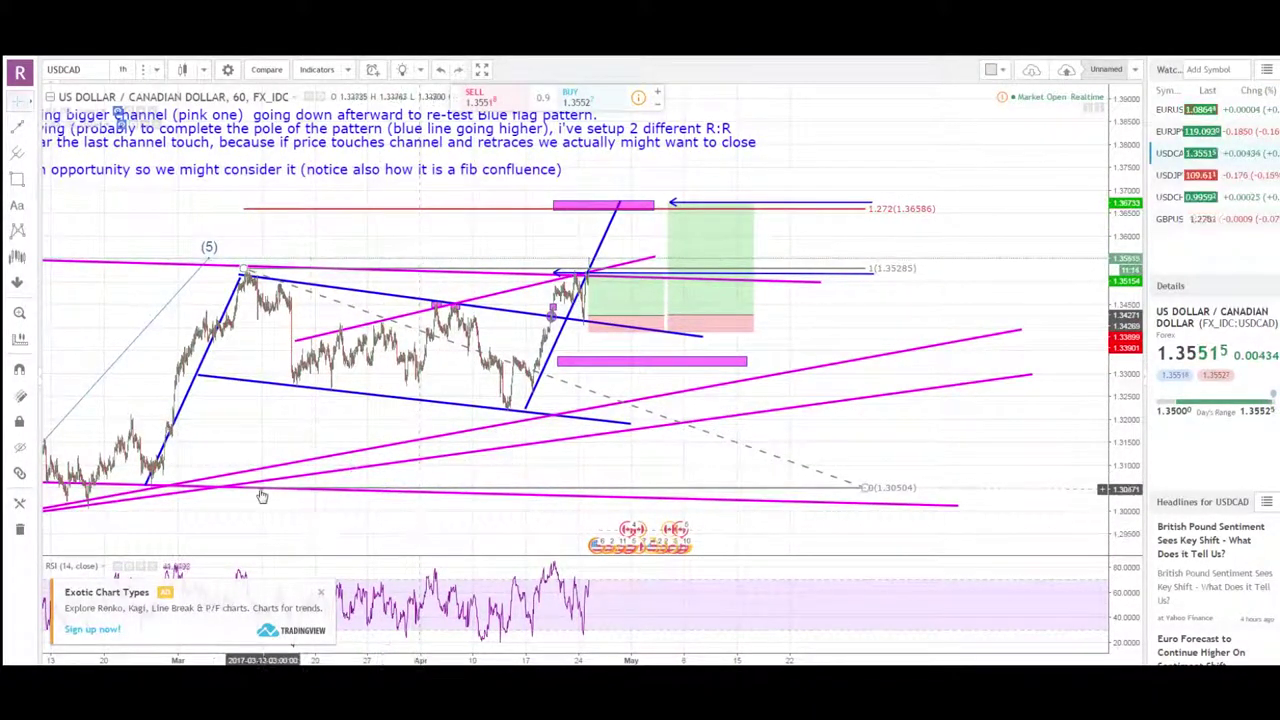
drag(320, 423, 325, 434)
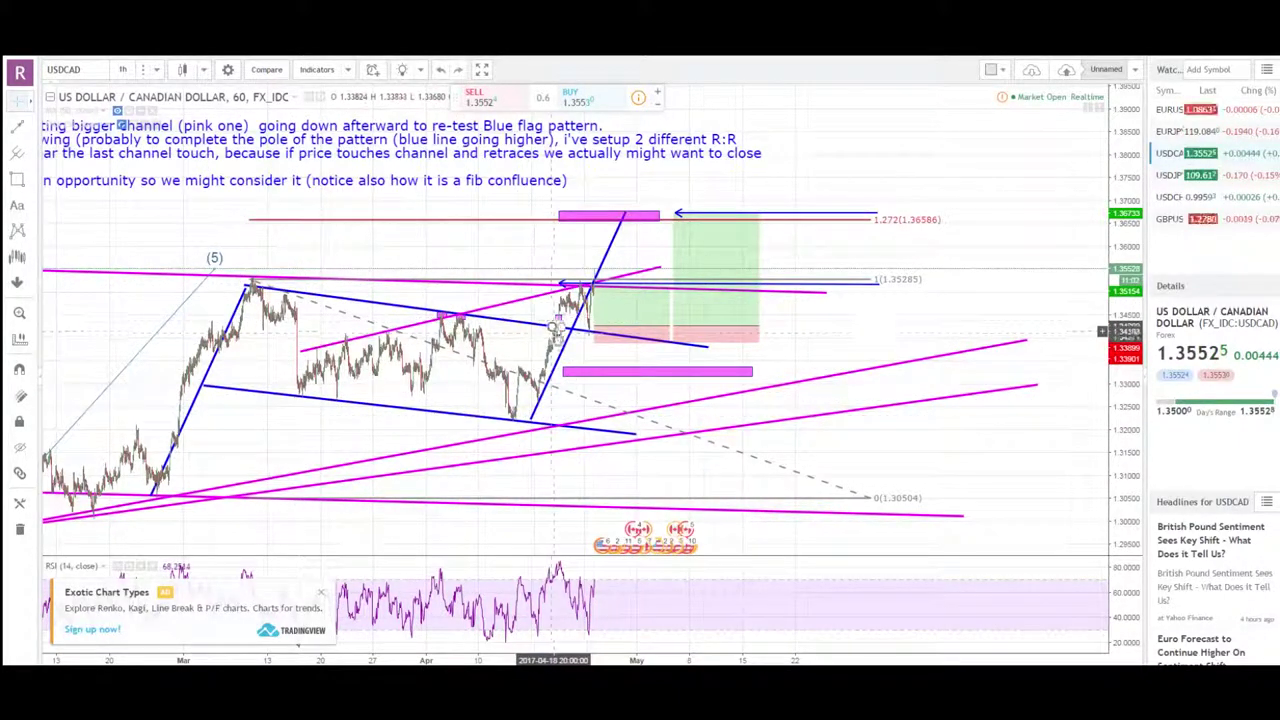
Examine USD/CAD price action around 24 April up close, from the blue flag line retest to the pink channel breakout.
scroll(595, 400, up, 4)
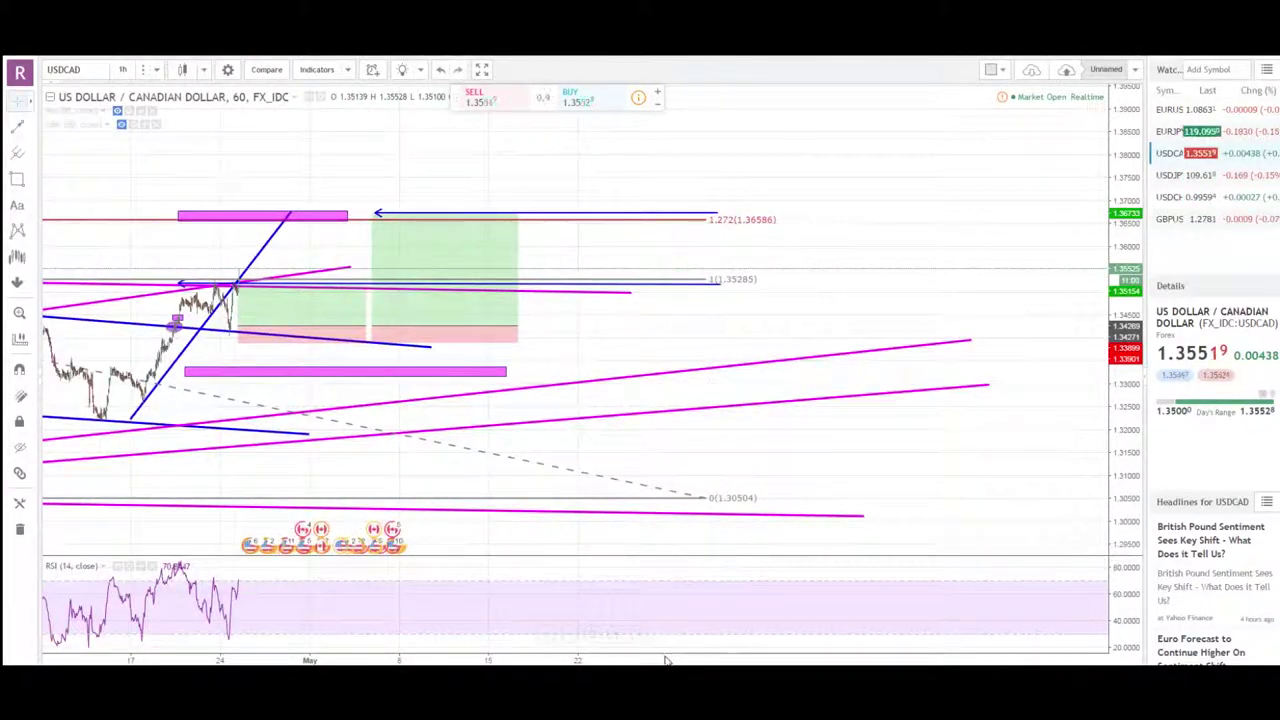
scroll(1020, 455, up, 3)
scroll(990, 445, up, 3)
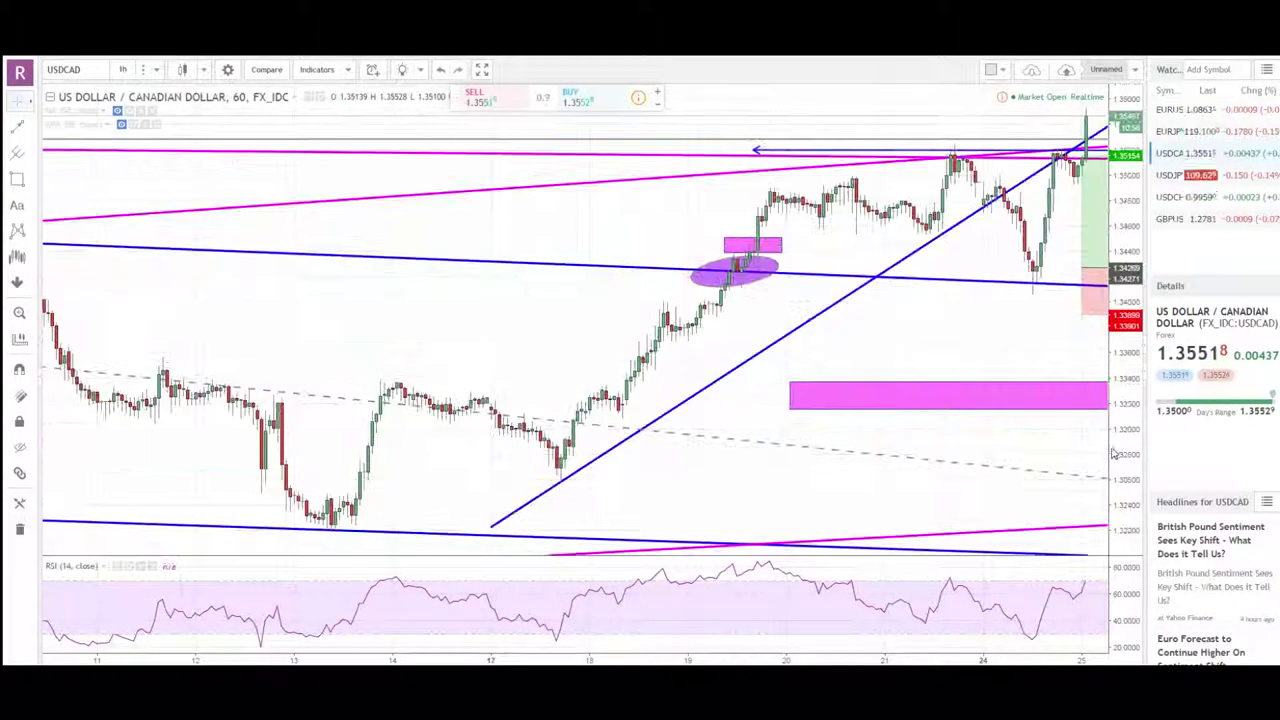
drag(958, 434, 517, 456)
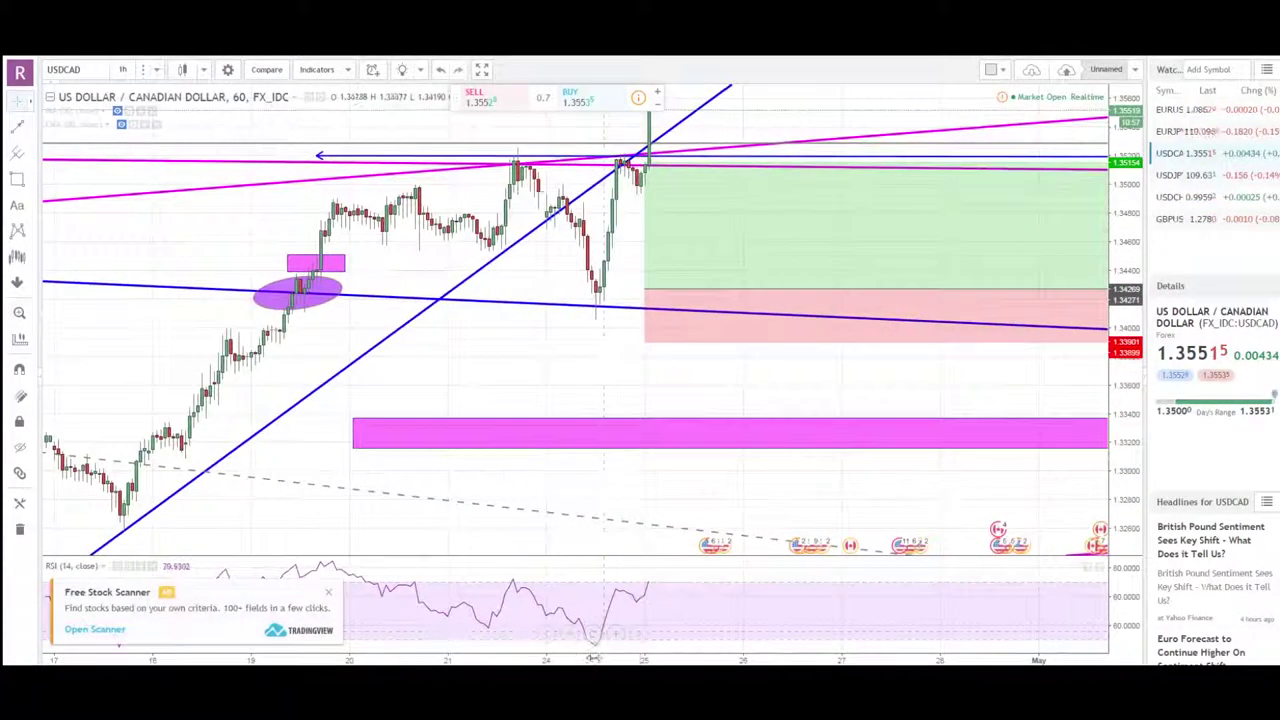
drag(646, 658, 892, 657)
drag(980, 453, 686, 449)
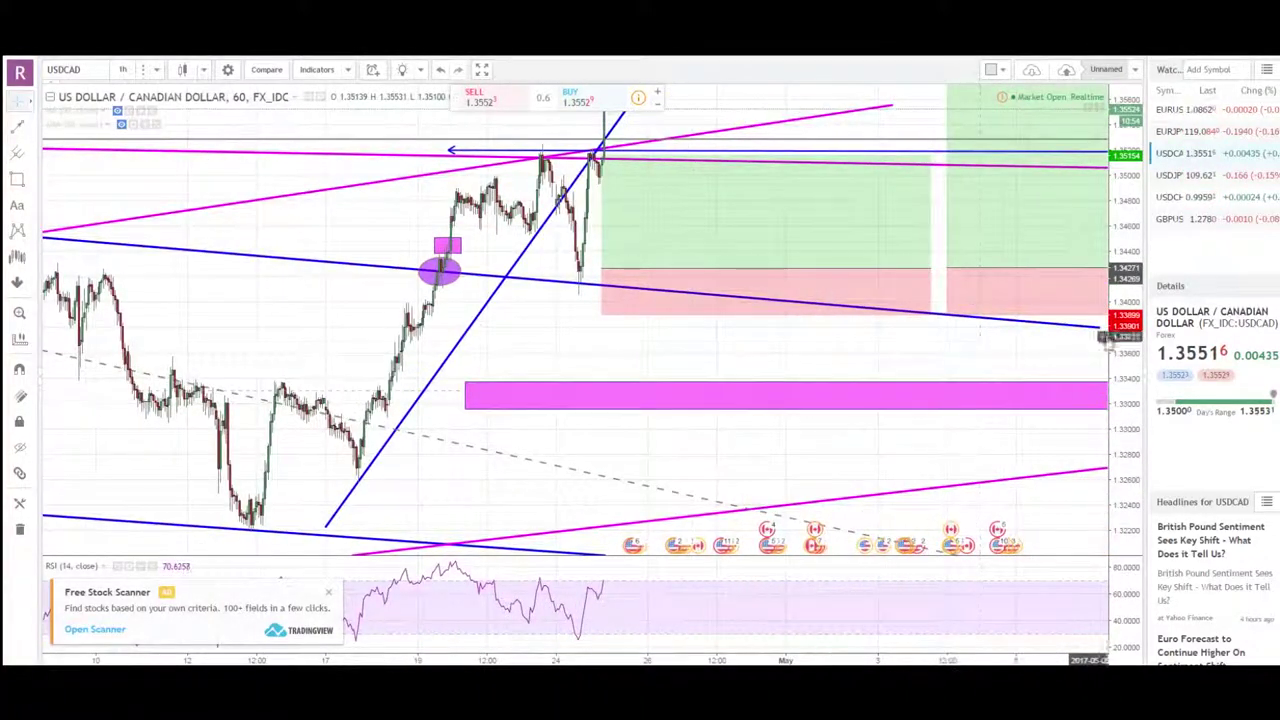
drag(1107, 344, 1107, 383)
drag(573, 345, 549, 372)
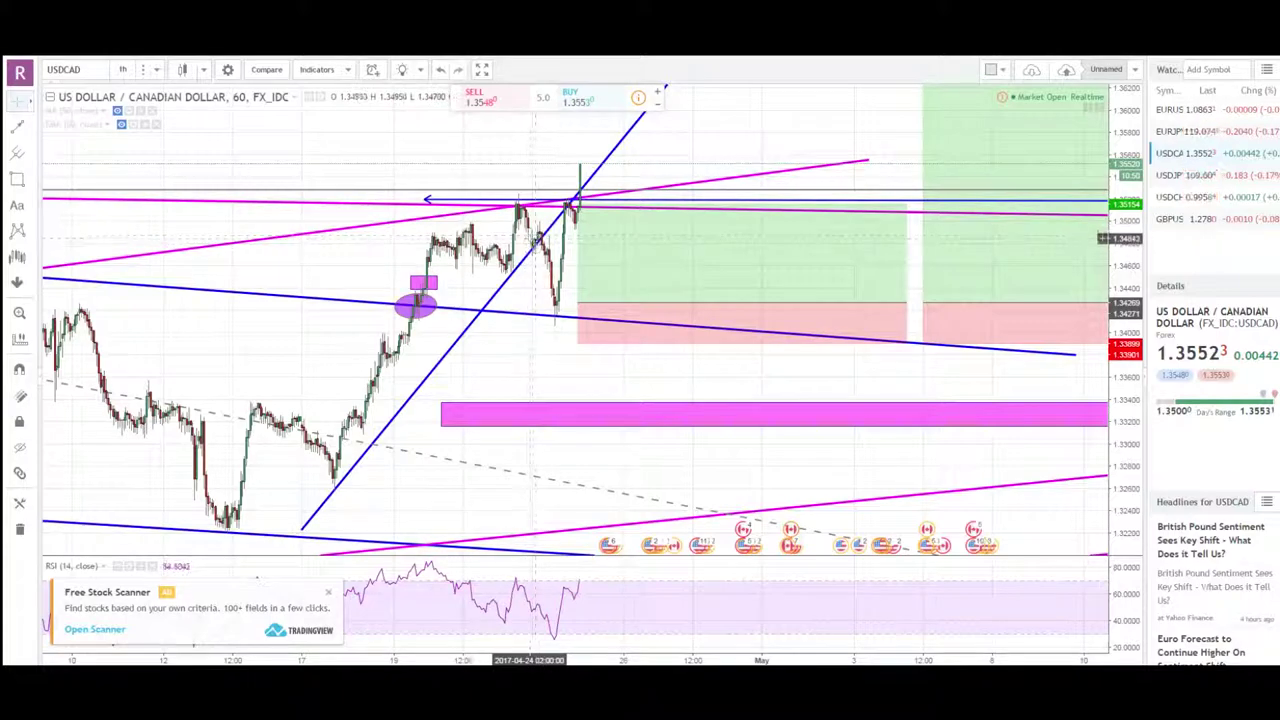
scroll(535, 248, up, 5)
drag(108, 364, 528, 434)
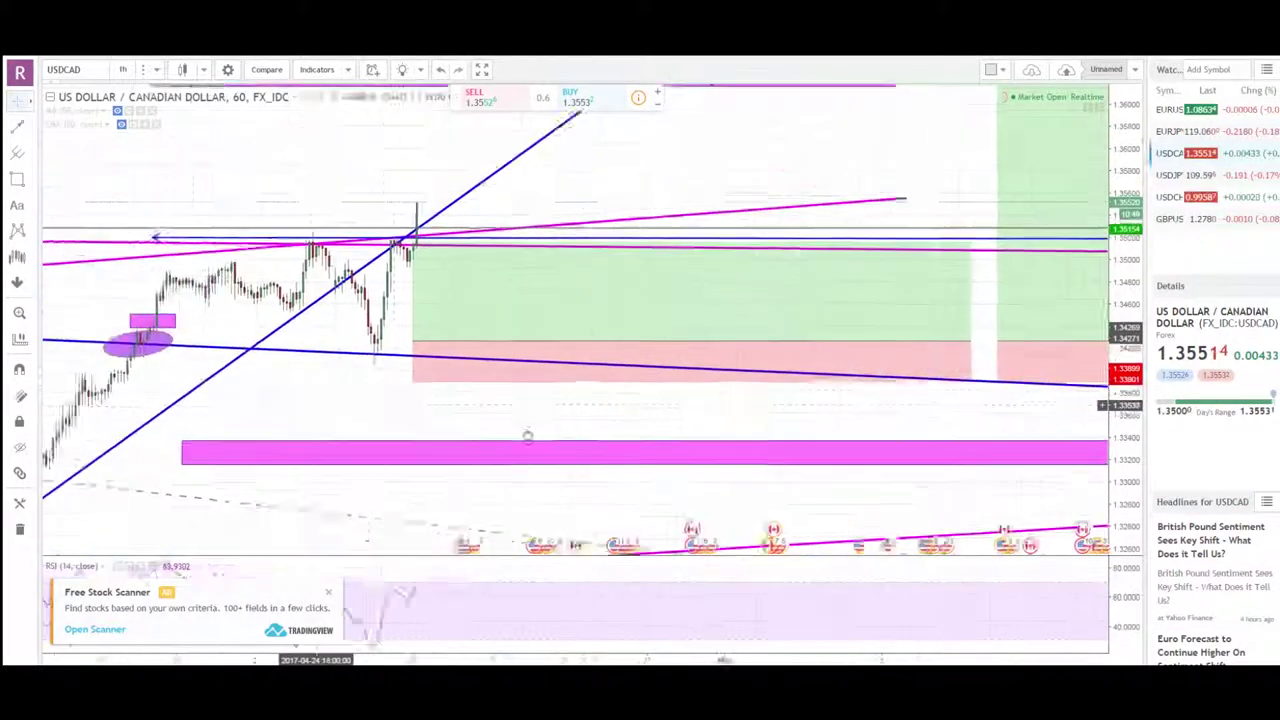
Examine the late-April breakout candles against the blue flag lines, the pink channel and the lower magenta zone.
scroll(480, 423, up, 1)
scroll(475, 421, up, 3)
drag(271, 443, 411, 480)
scroll(411, 478, up, 2)
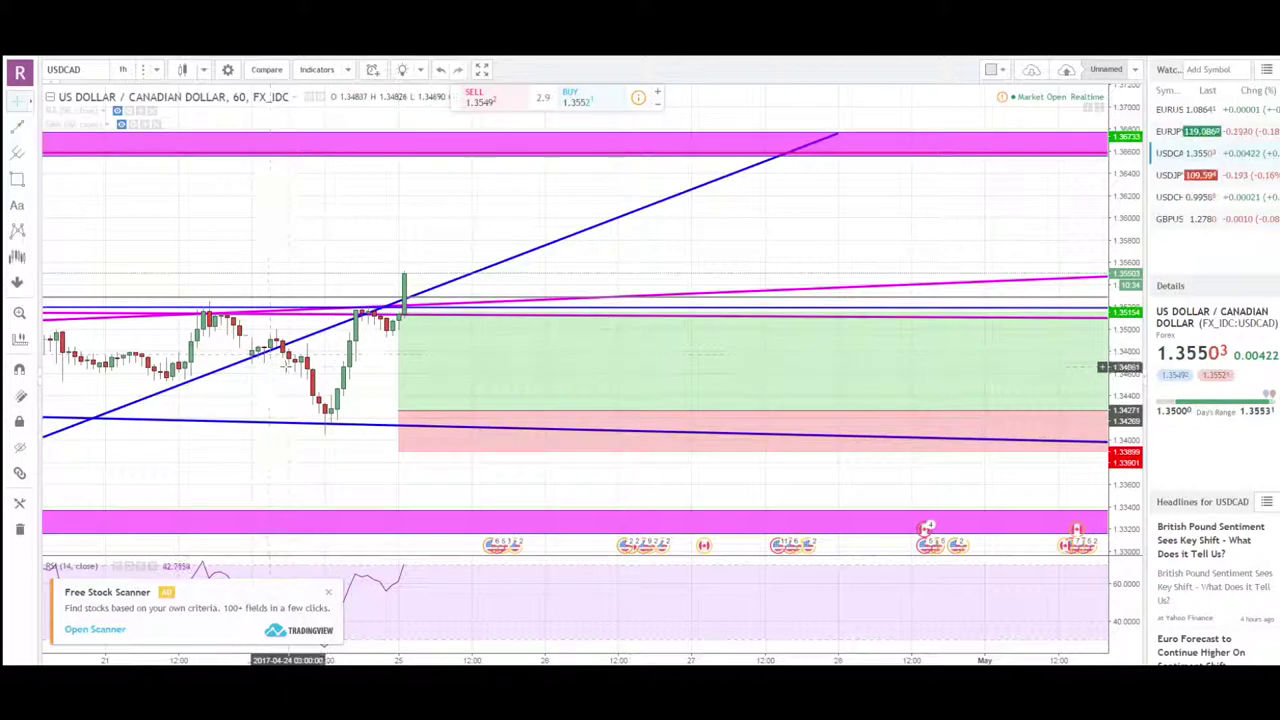
scroll(340, 365, down, 3)
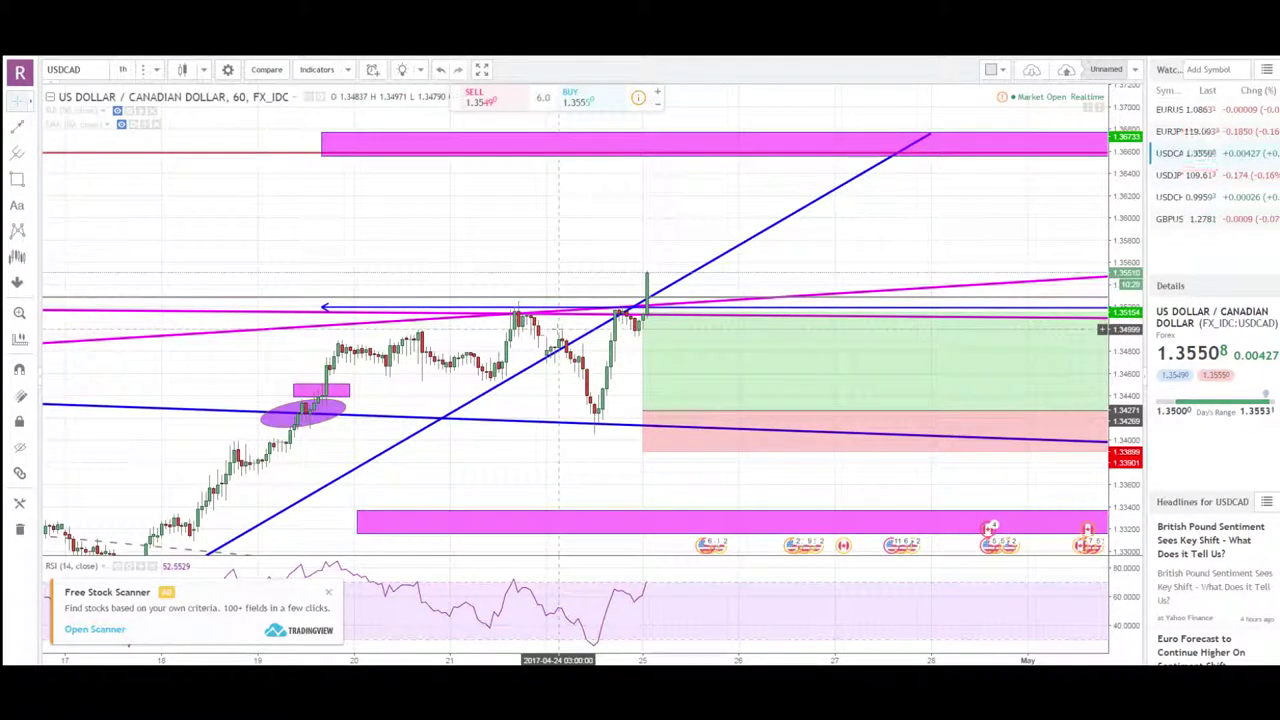
scroll(643, 471, down, 3)
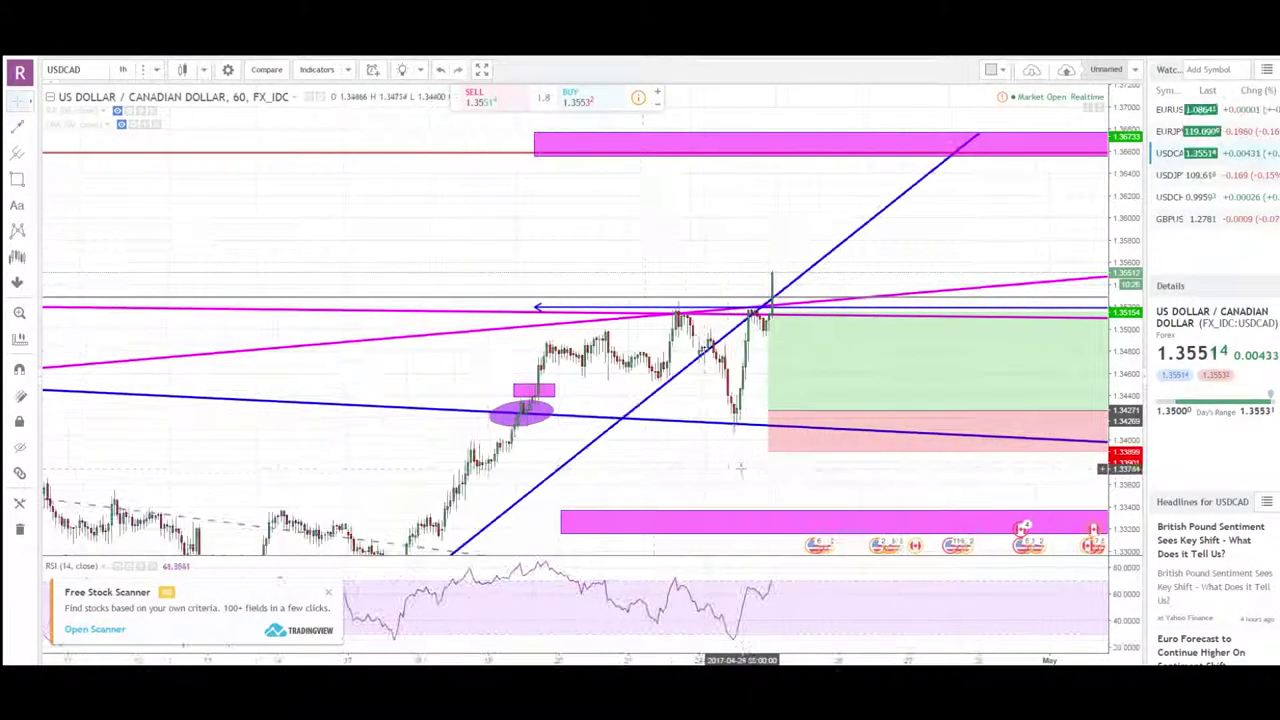
drag(771, 470, 586, 440)
scroll(588, 440, down, 5)
drag(803, 438, 561, 430)
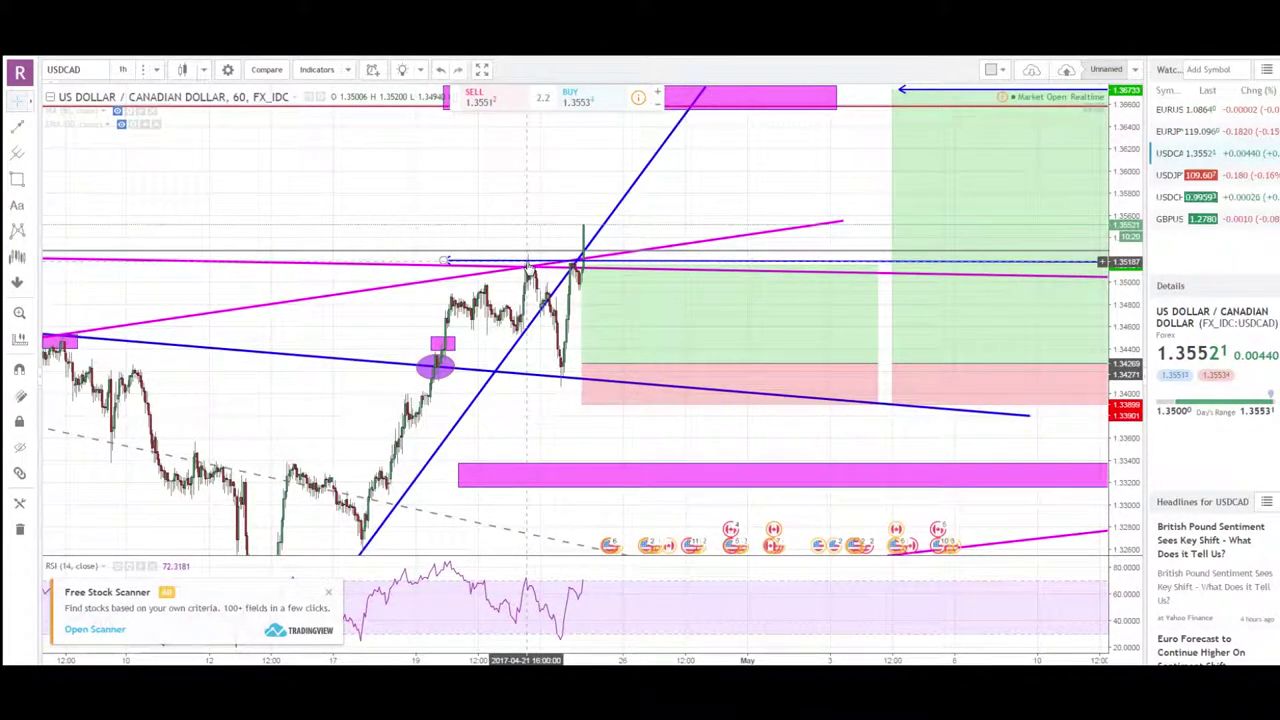
Examine the two long positions side by side, with their shared entry, stop areas and blue target arrows.
scroll(560, 395, down, 4)
scroll(638, 393, up, 5)
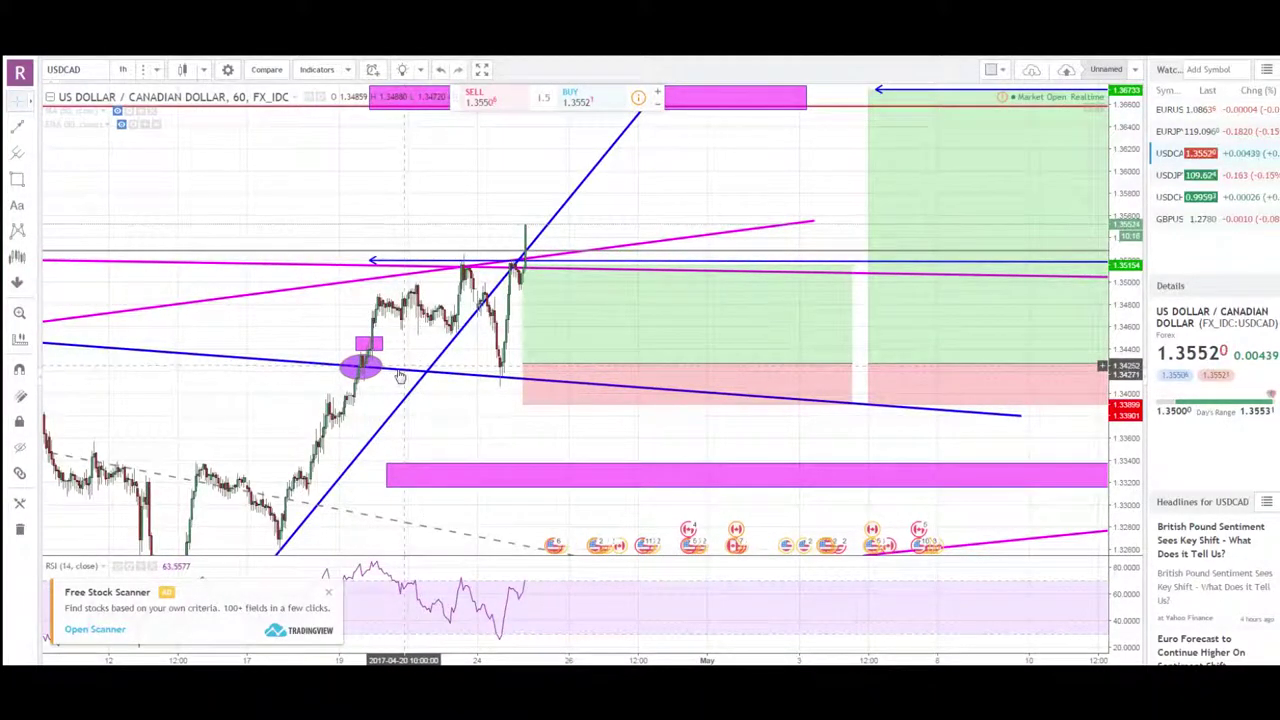
drag(406, 378, 365, 455)
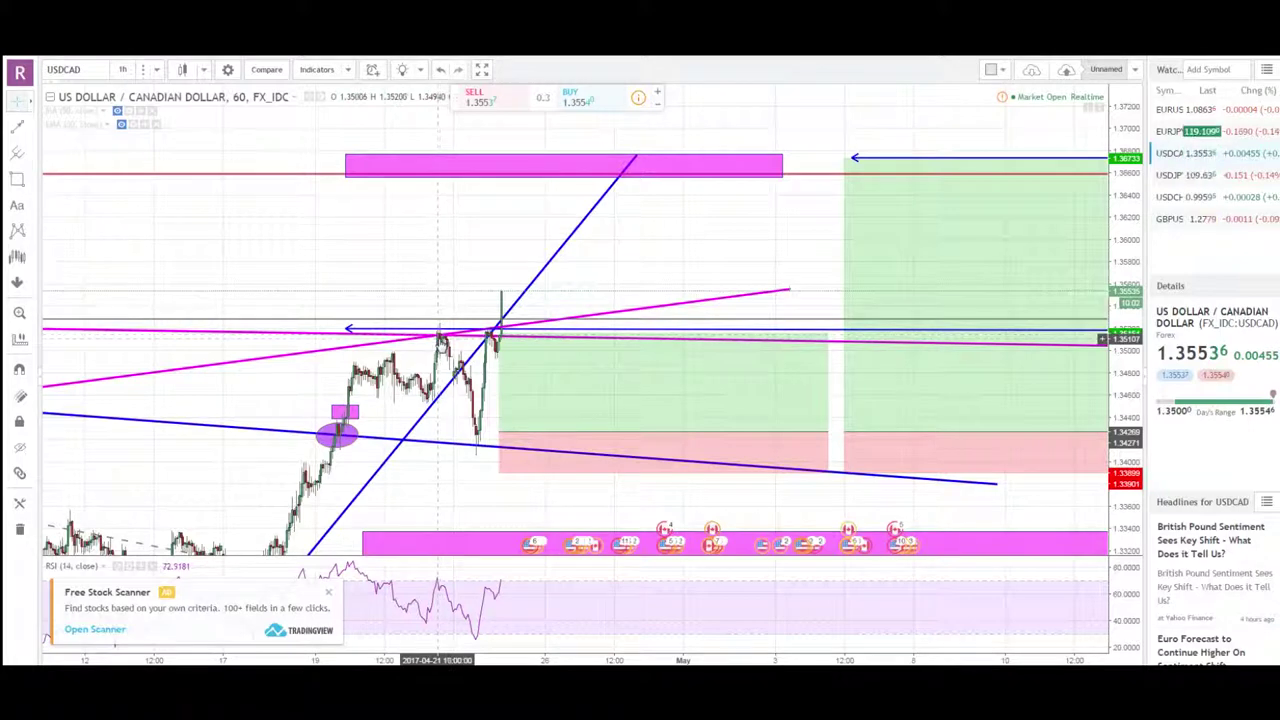
scroll(439, 346, down, 3)
drag(524, 385, 459, 383)
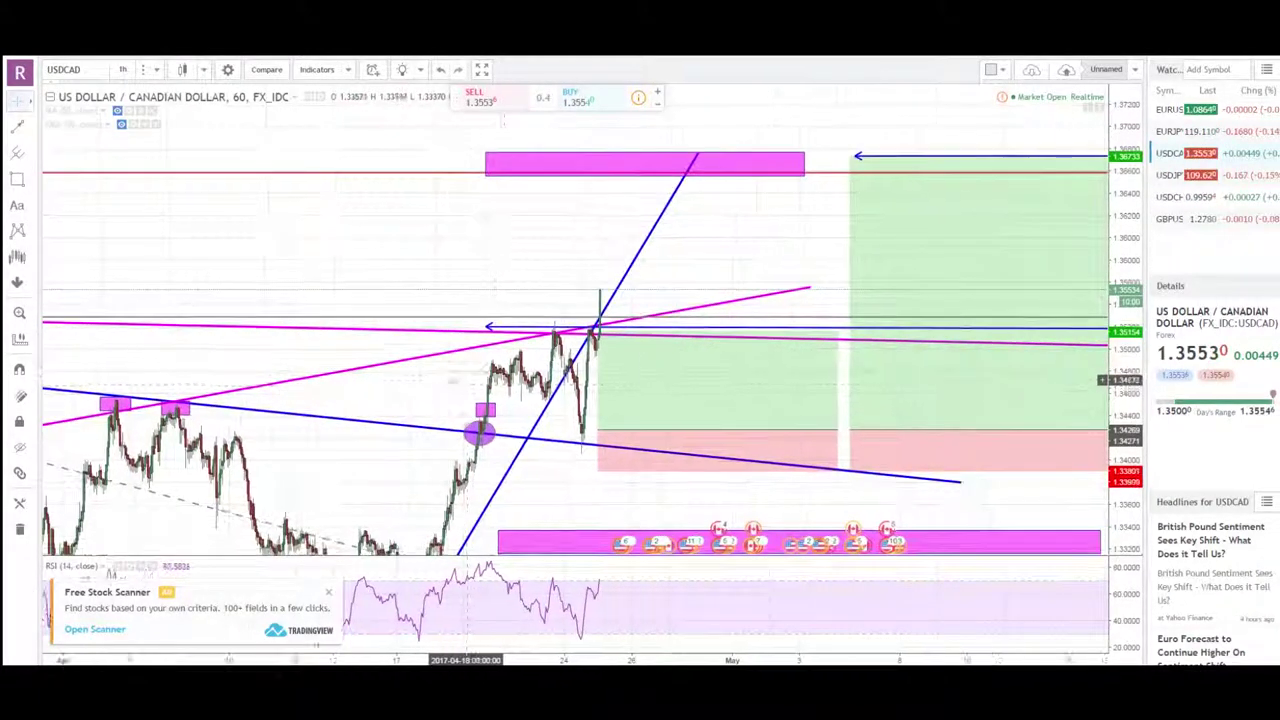
drag(607, 362, 527, 355)
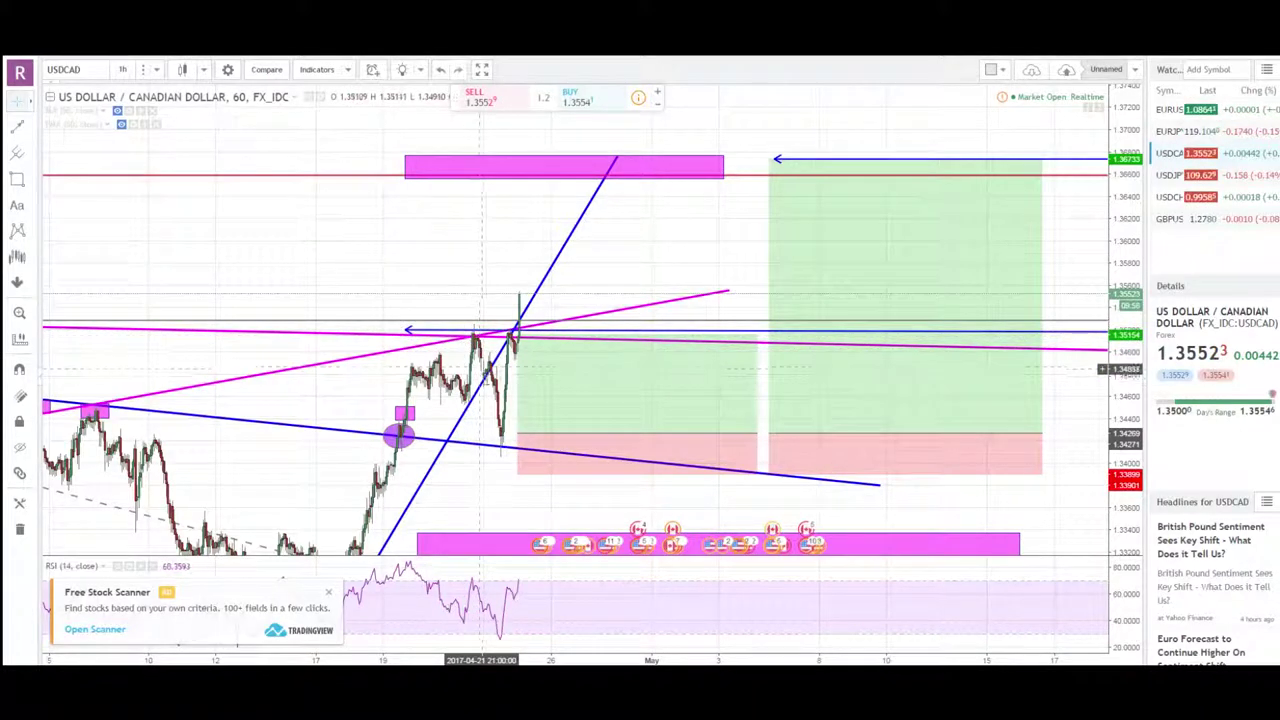
drag(494, 478, 469, 463)
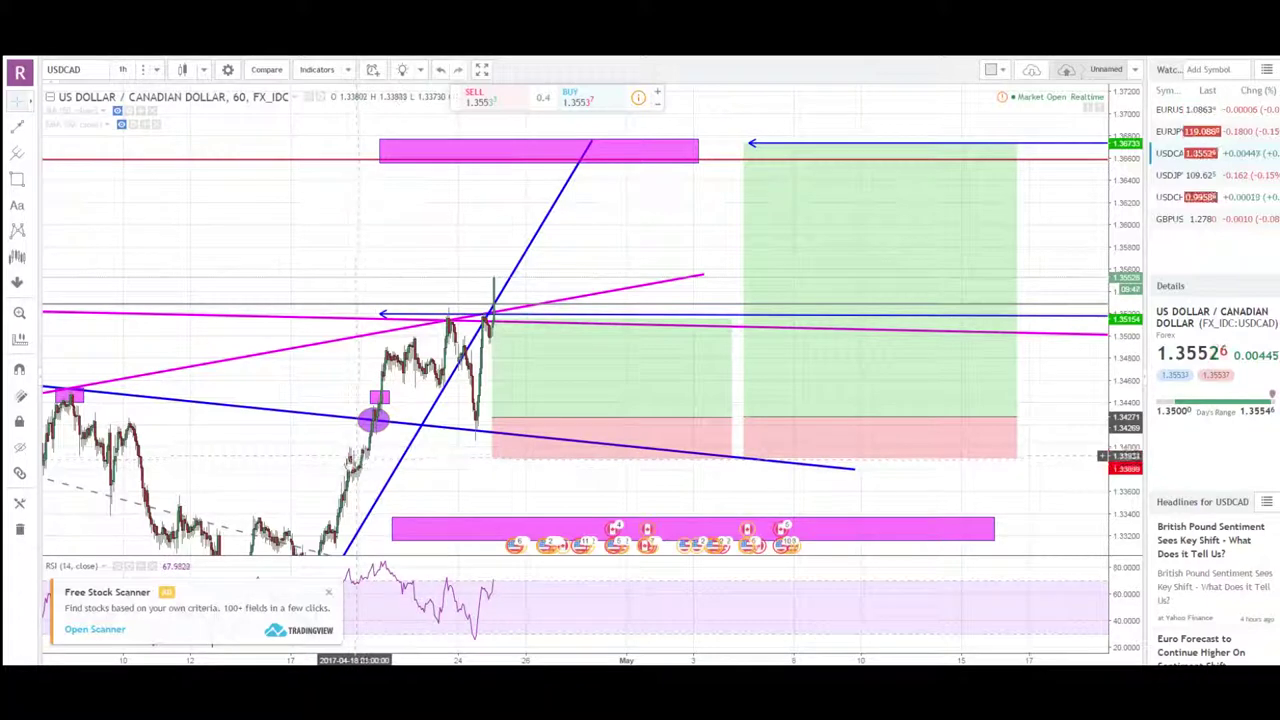
Examine the March and early April highs along the upper blue flag line, and return to the latest breakout.
scroll(356, 455, left, 5)
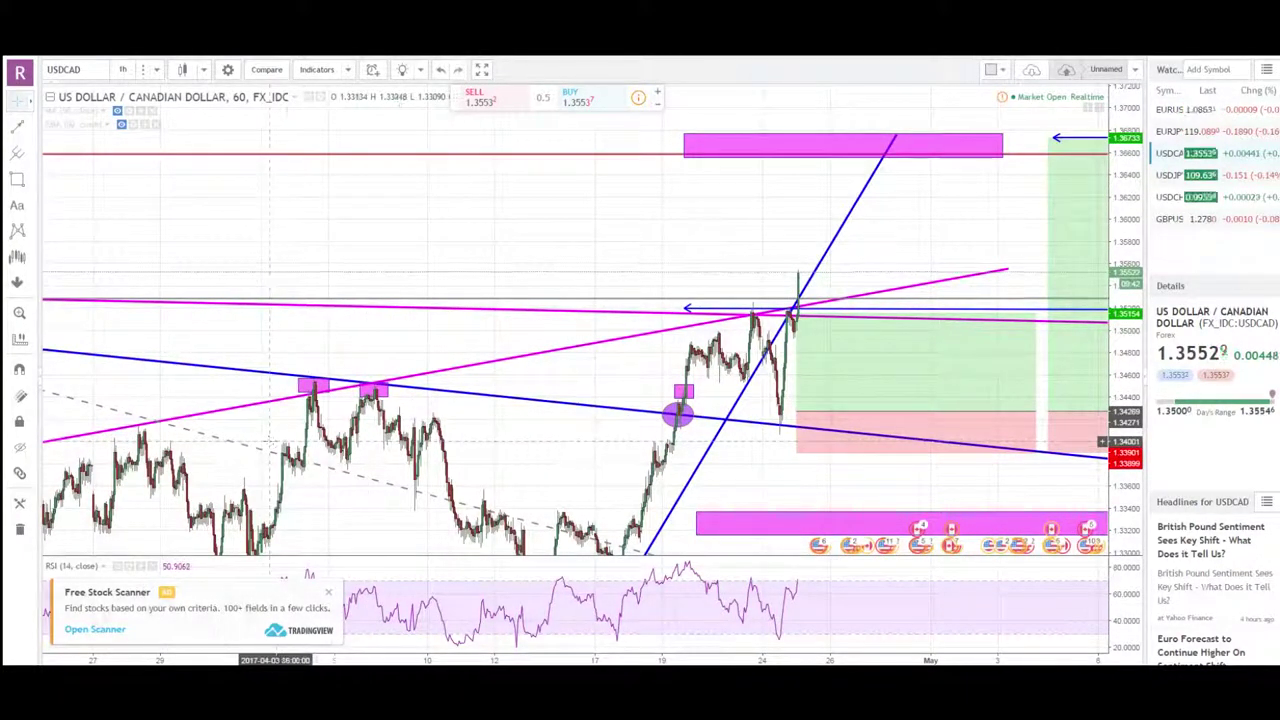
scroll(288, 441, left, 4)
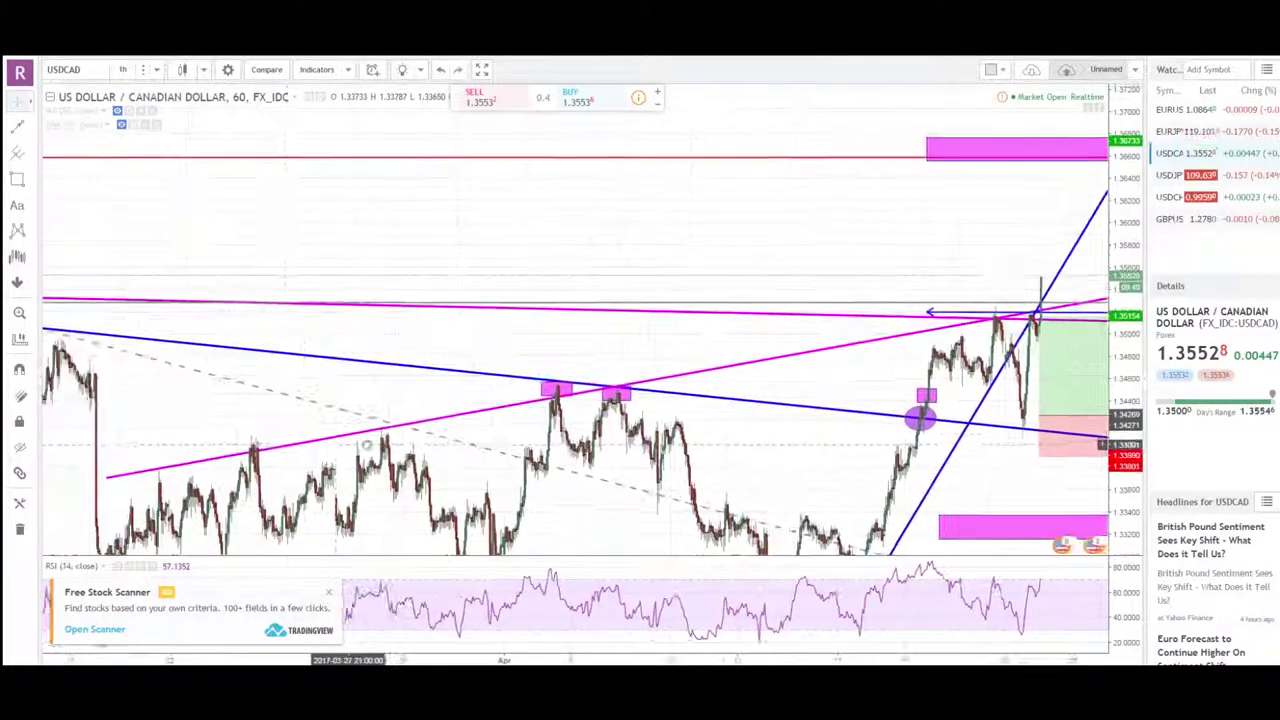
scroll(211, 441, left, 4)
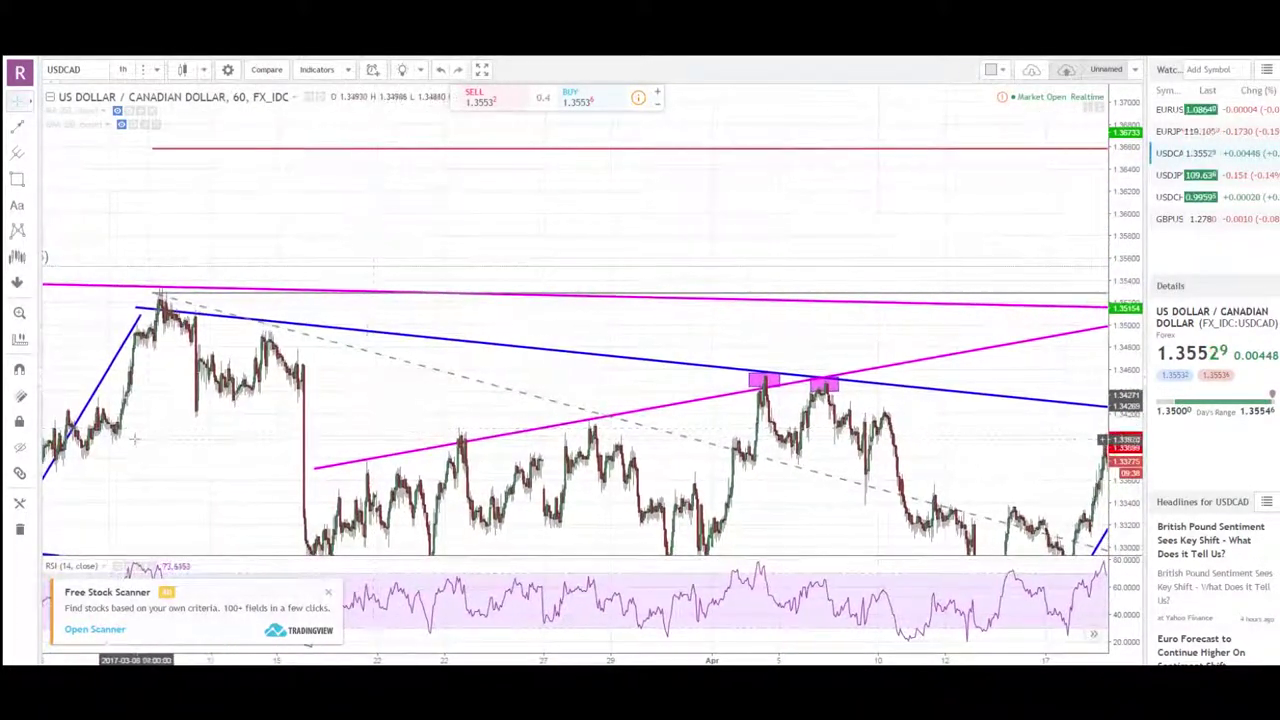
drag(835, 436, 514, 431)
drag(692, 432, 327, 431)
drag(523, 469, 463, 471)
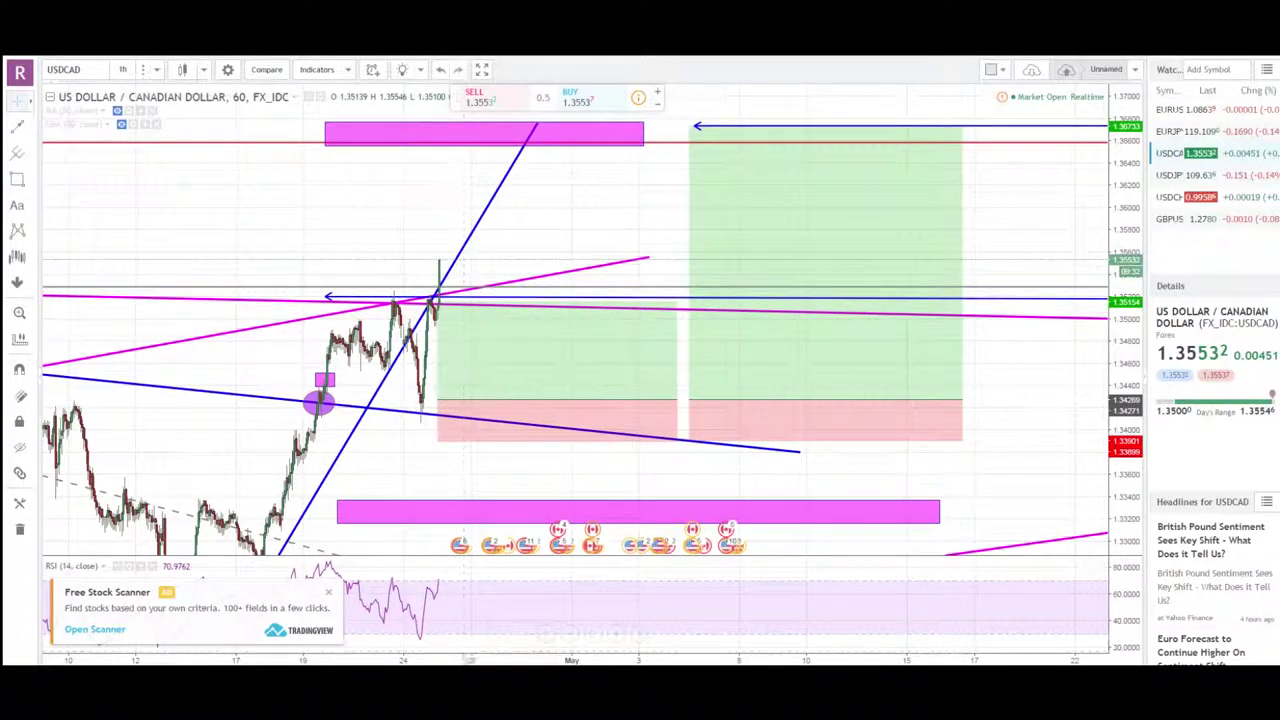
Compare the targets of both long positions with the upper magenta zone and the rising blue line.
drag(525, 660, 574, 658)
drag(561, 474, 421, 541)
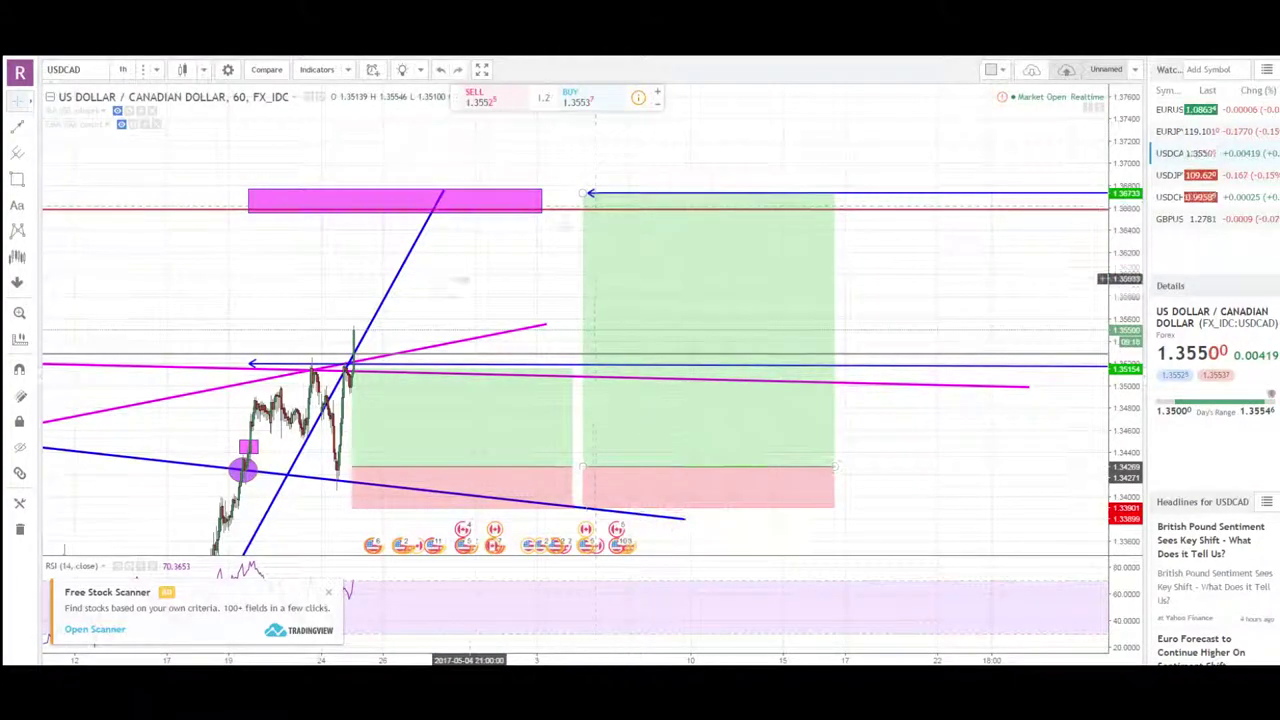
drag(467, 280, 784, 315)
scroll(640, 319, up, 5)
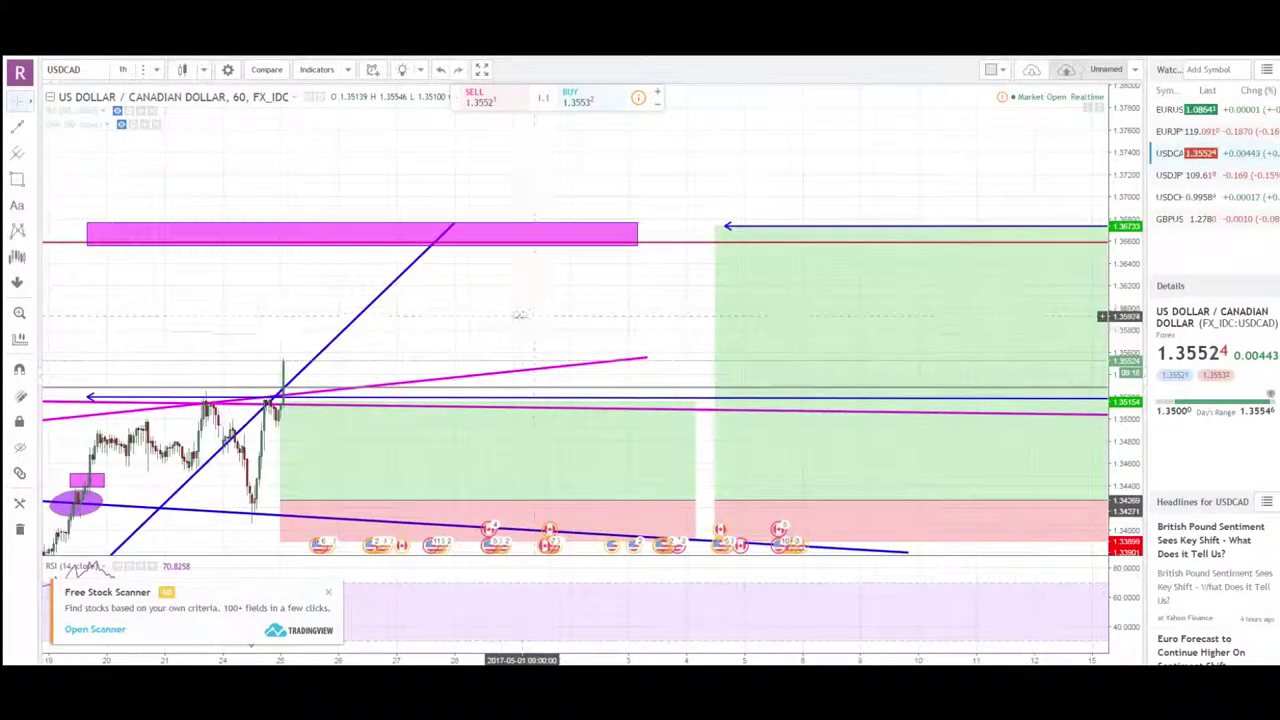
drag(520, 316, 660, 281)
scroll(540, 297, up, 2)
drag(469, 303, 593, 320)
scroll(593, 322, down, 1)
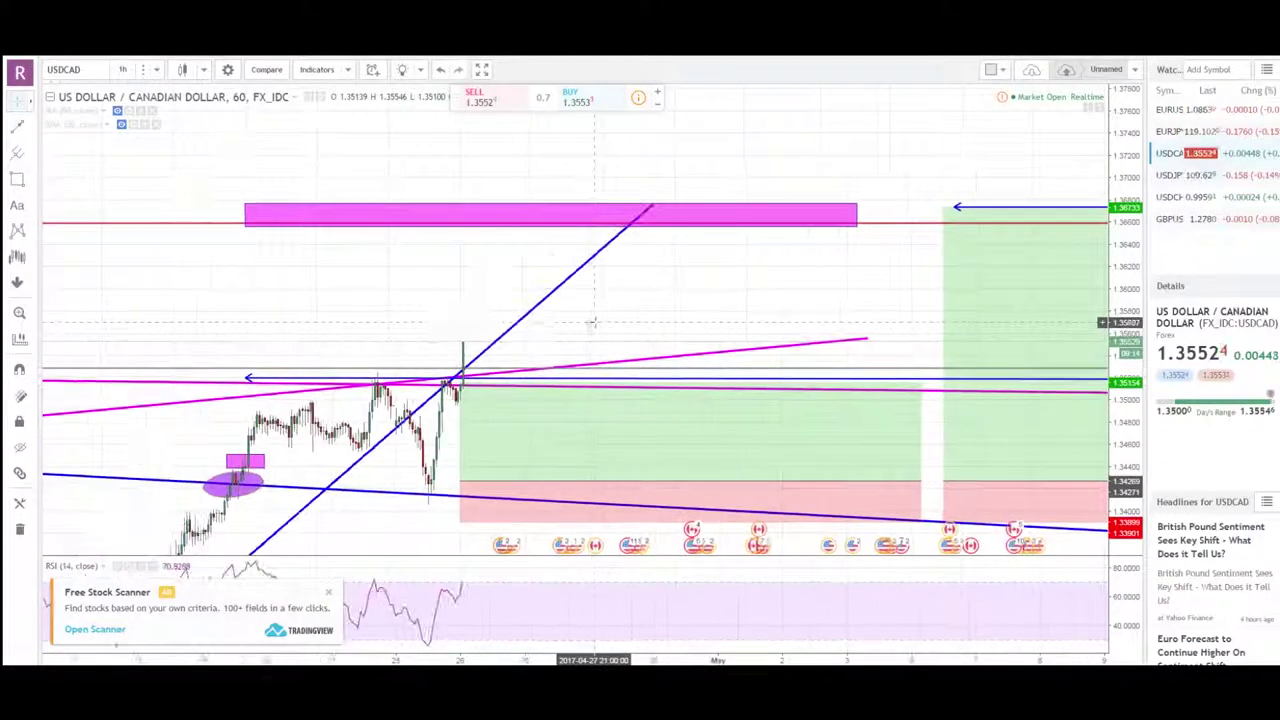
scroll(594, 322, left, 3)
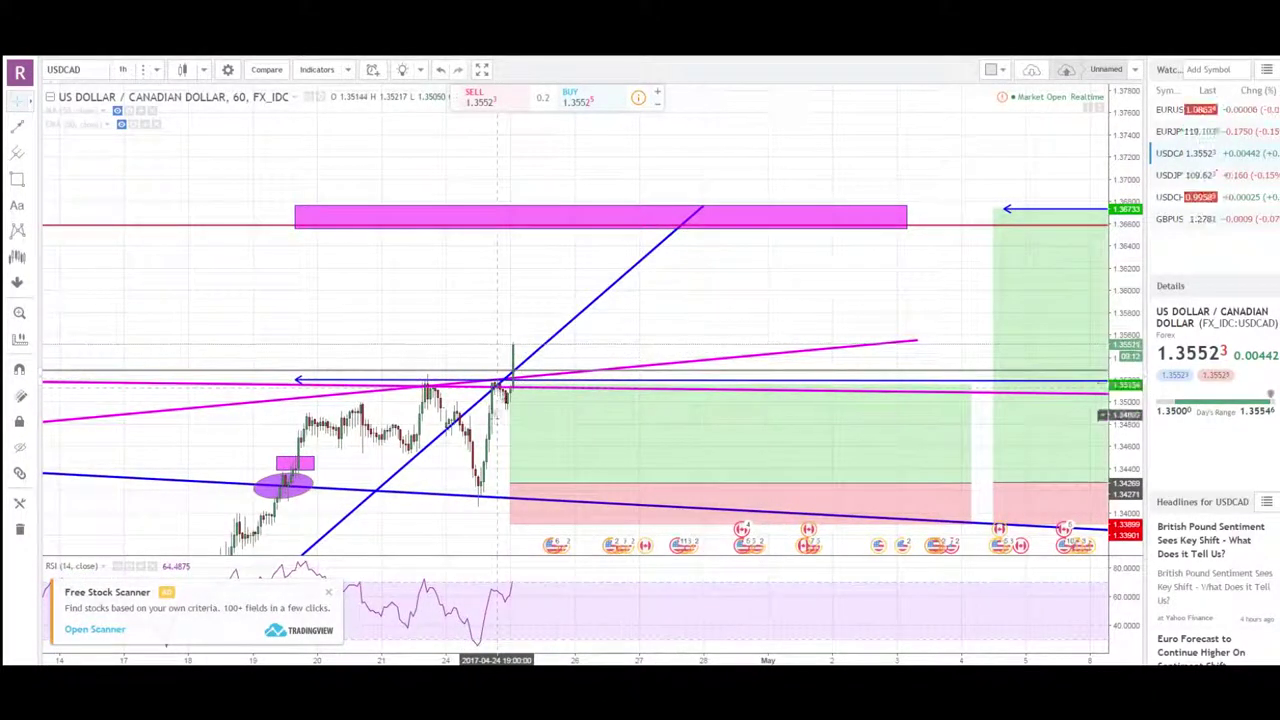
scroll(497, 415, up, 4)
drag(183, 438, 340, 448)
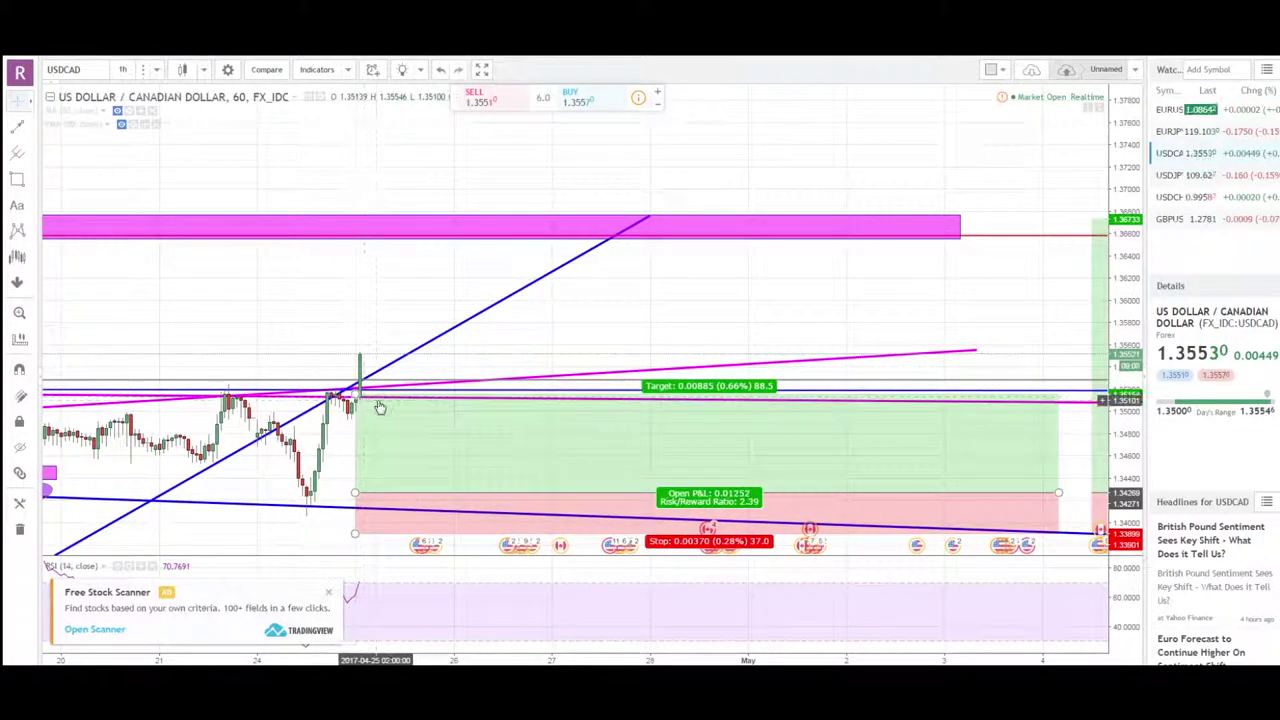
Examine the 24 and 25 April candles where price crosses the pink lines above the first long position.
drag(296, 330, 459, 308)
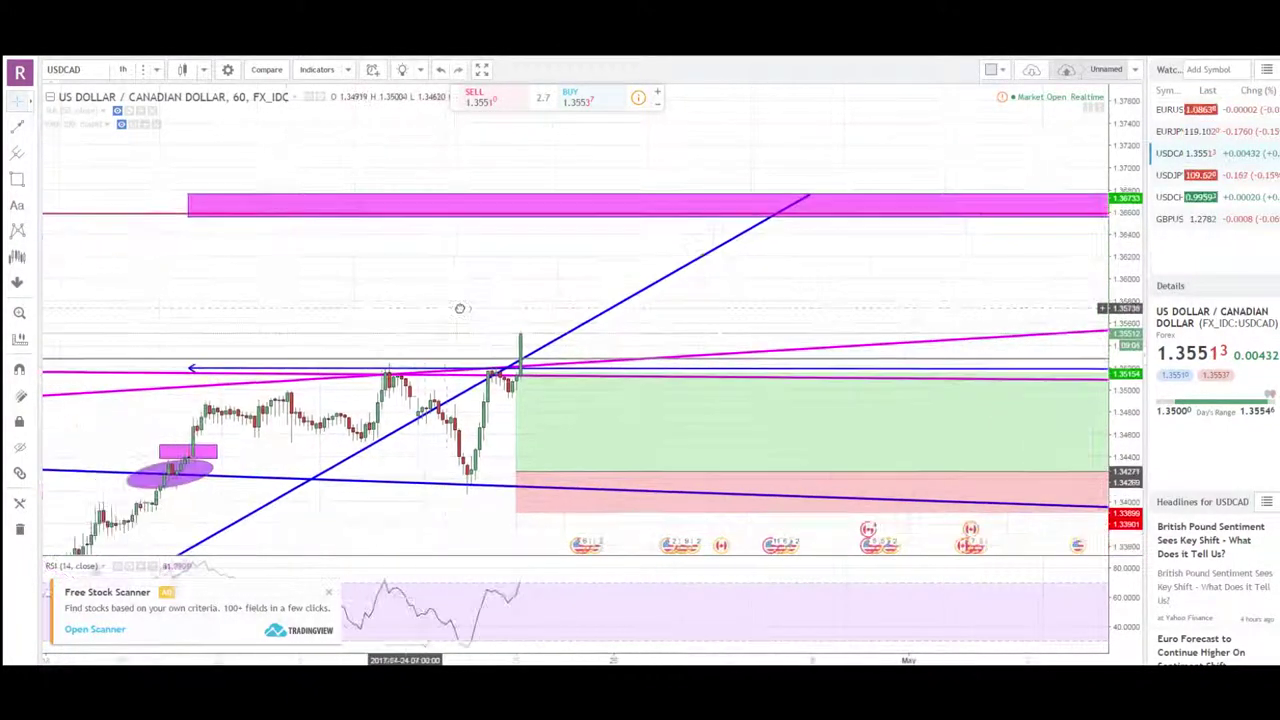
scroll(300, 328, up, 4)
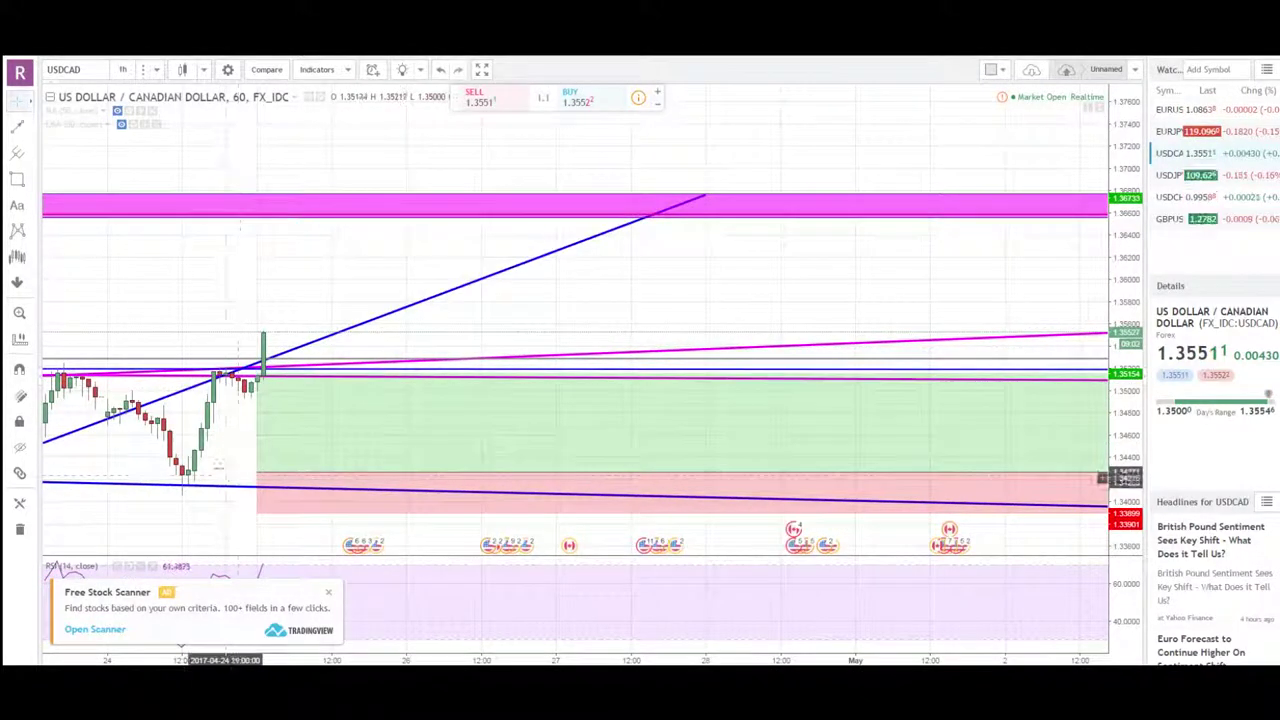
drag(353, 455, 657, 455)
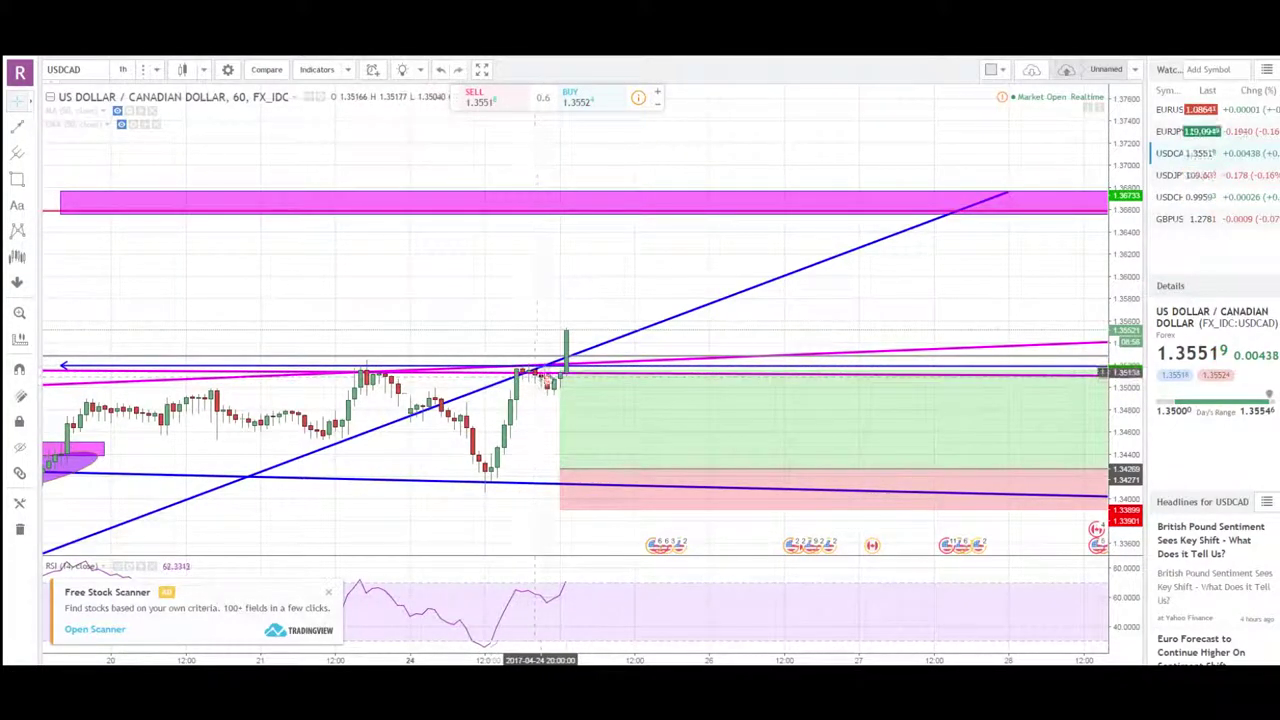
scroll(548, 388, down, 5)
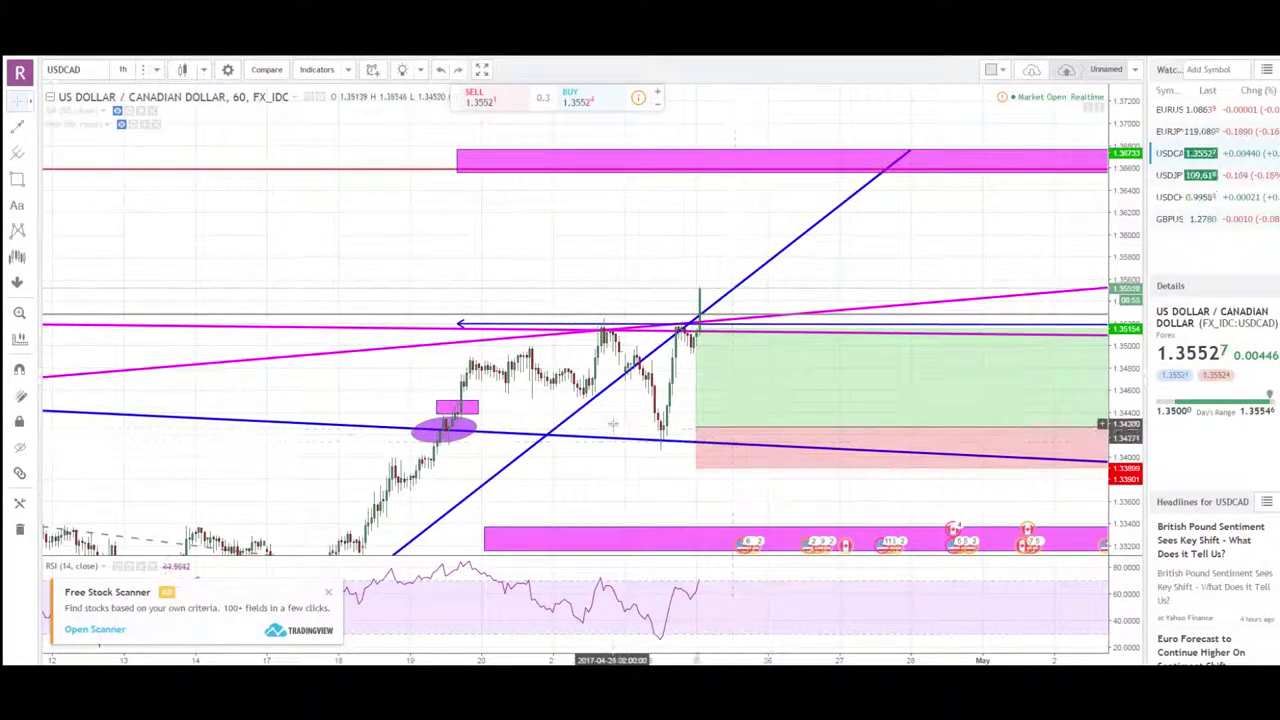
drag(611, 423, 537, 420)
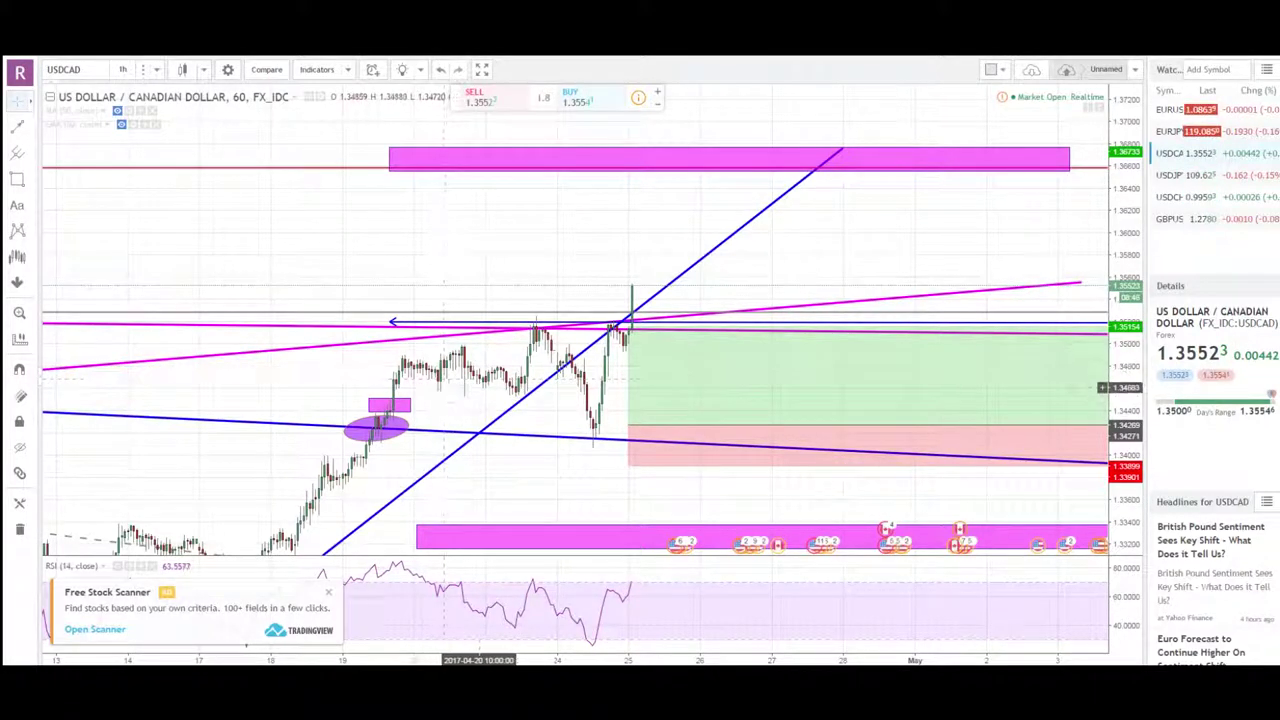
drag(632, 327, 507, 352)
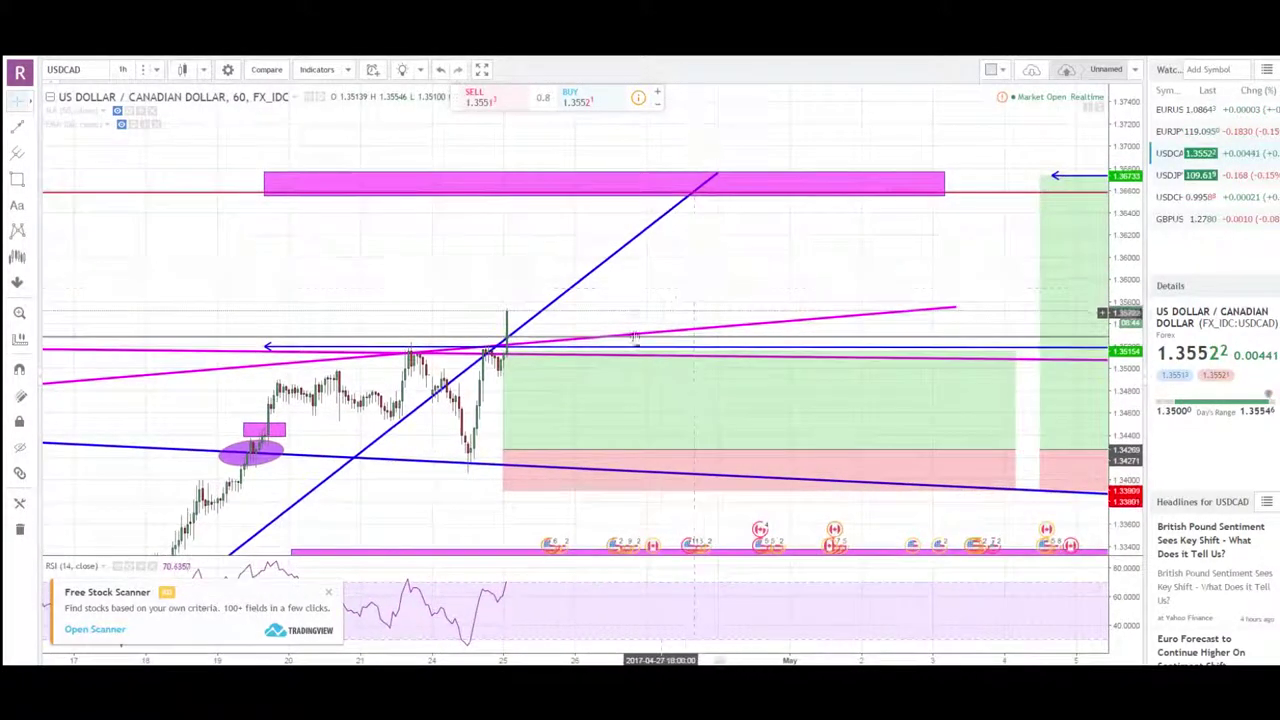
click(507, 353)
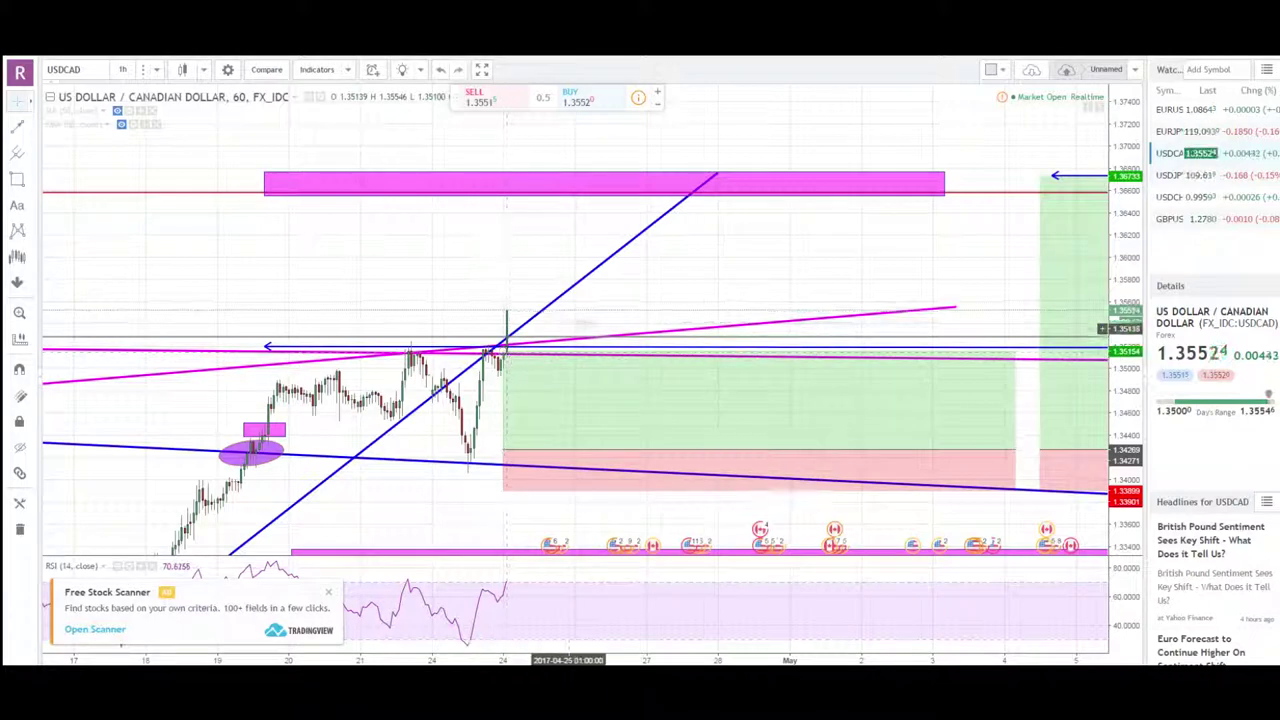
drag(609, 320, 566, 317)
click(520, 368)
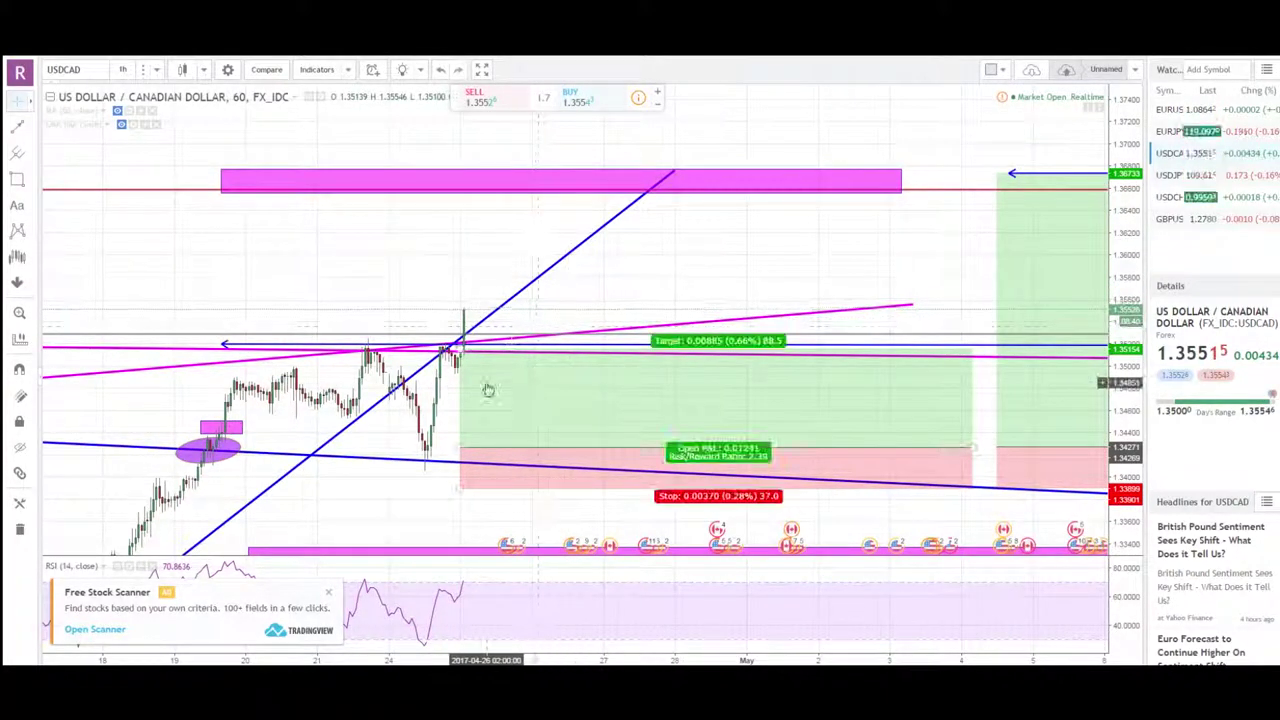
drag(617, 294, 572, 331)
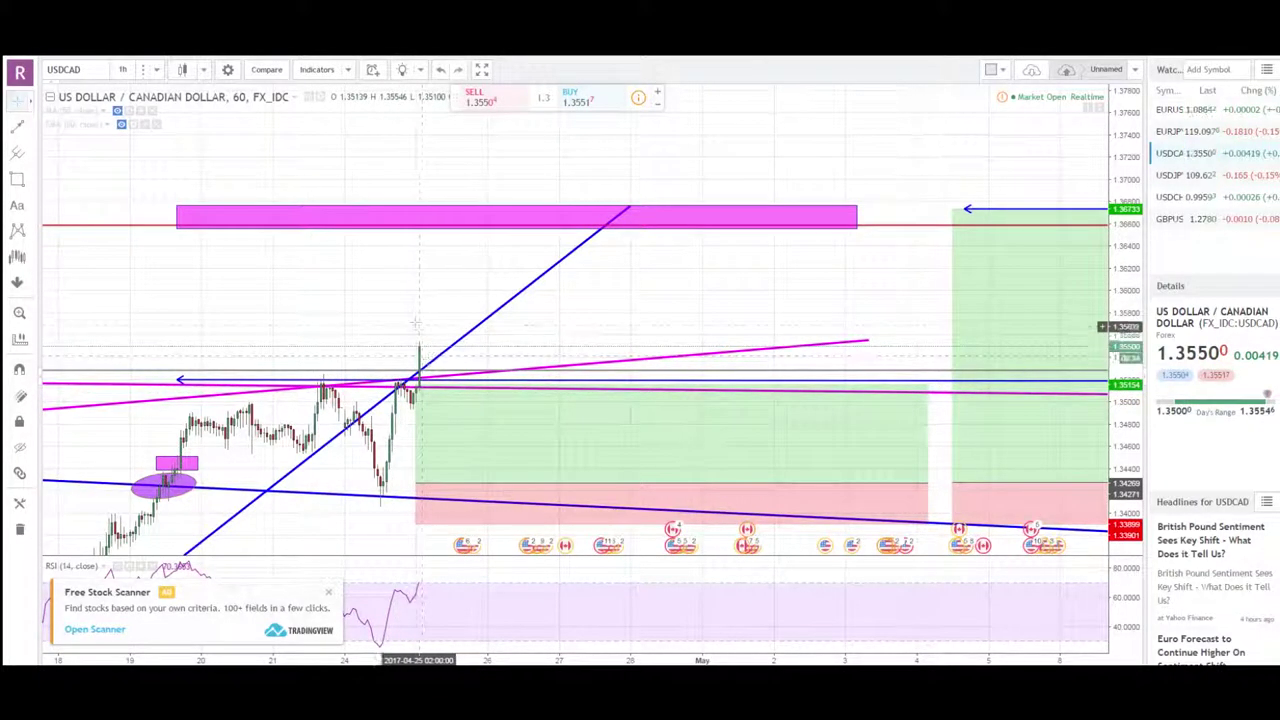
drag(418, 322, 443, 338)
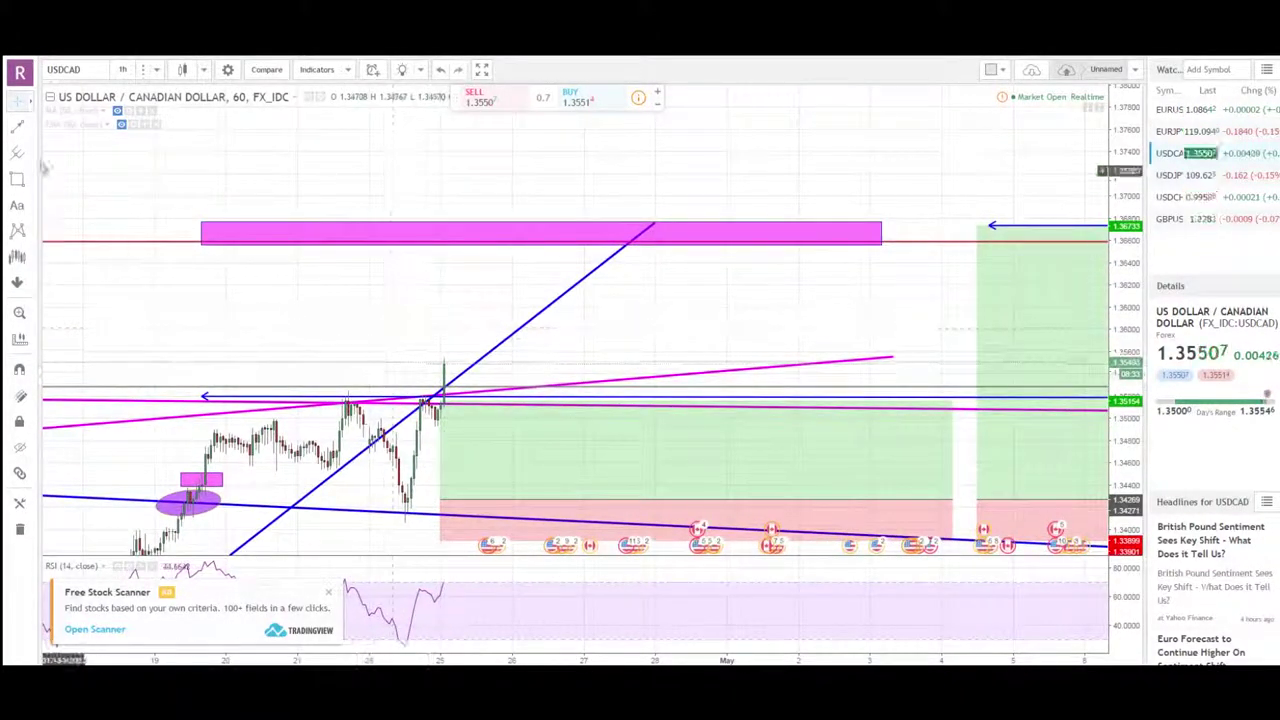
Sketch a three-arrow price path from the breakout up to about 1.3581, back to about 1.3524, and up to the upper magenta zone.
click(17, 126)
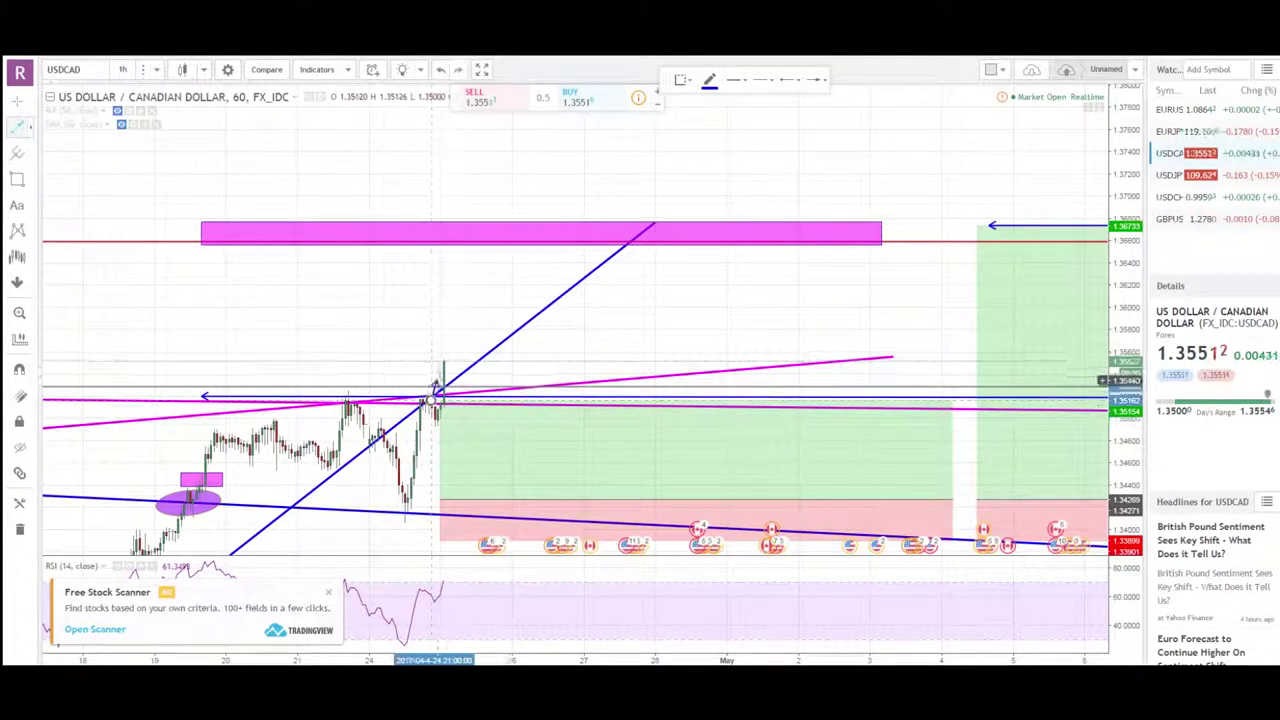
click(437, 330)
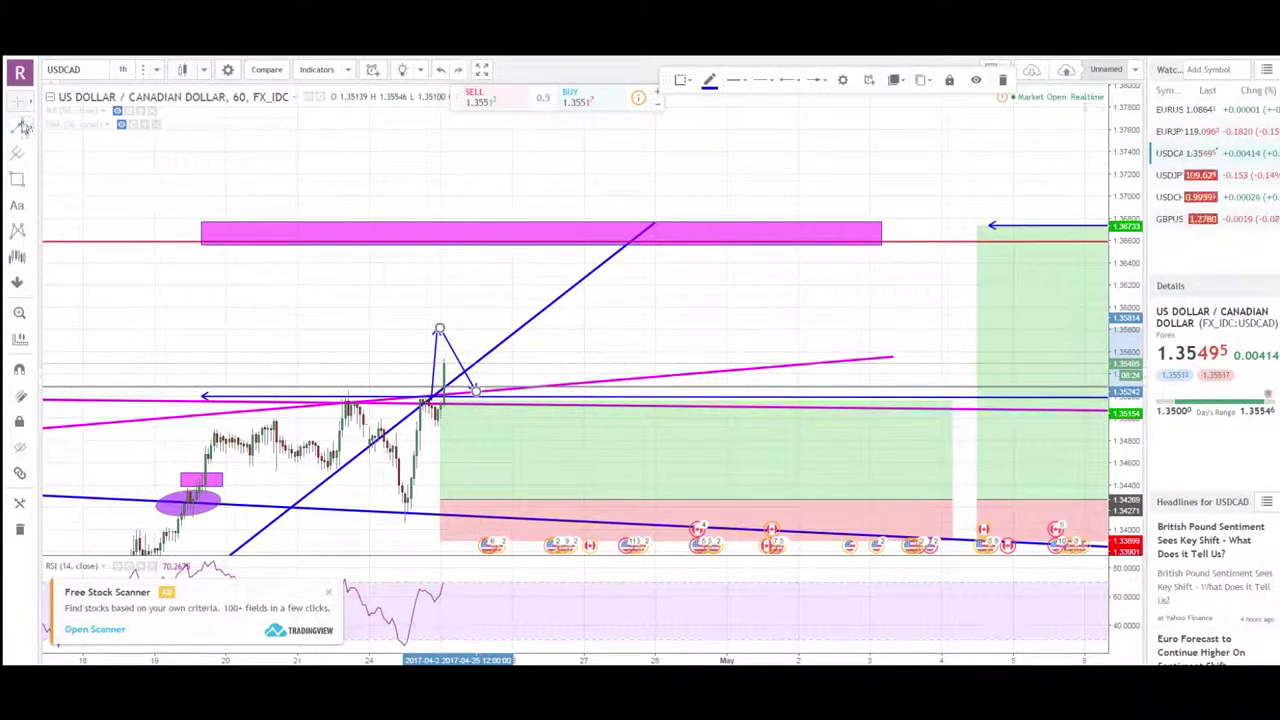
click(477, 394)
click(477, 393)
click(541, 244)
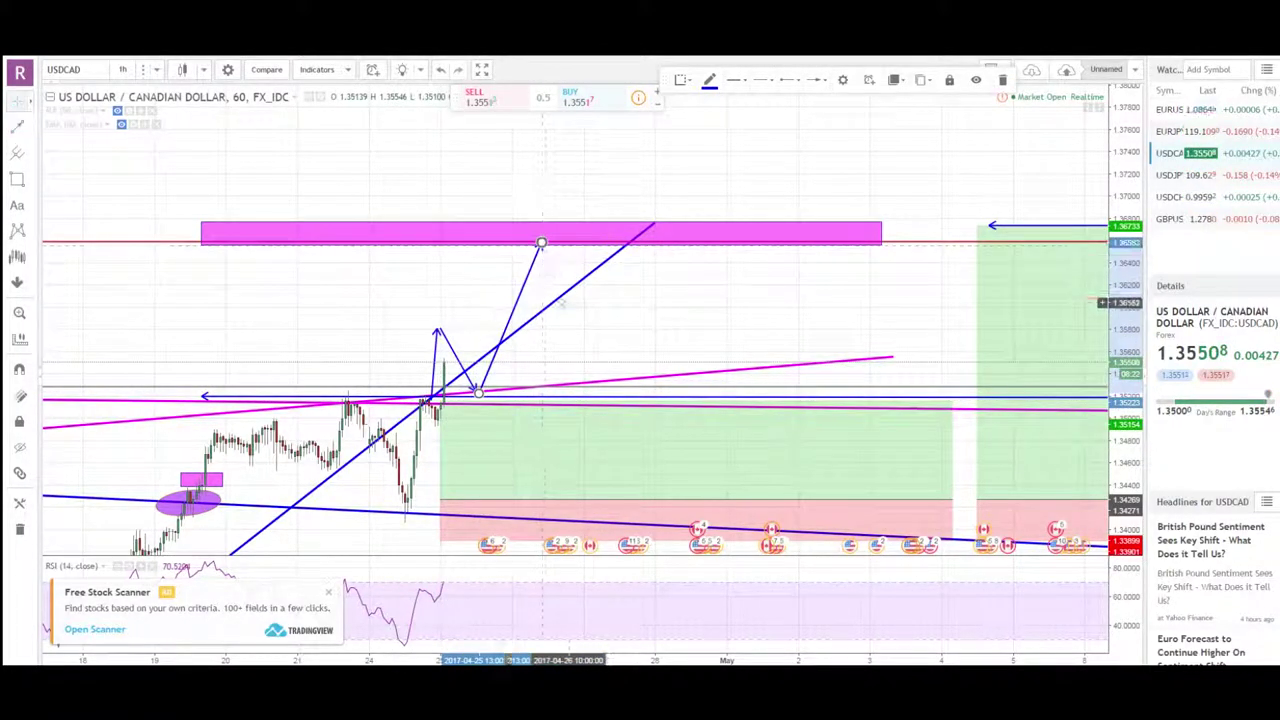
drag(543, 282, 528, 288)
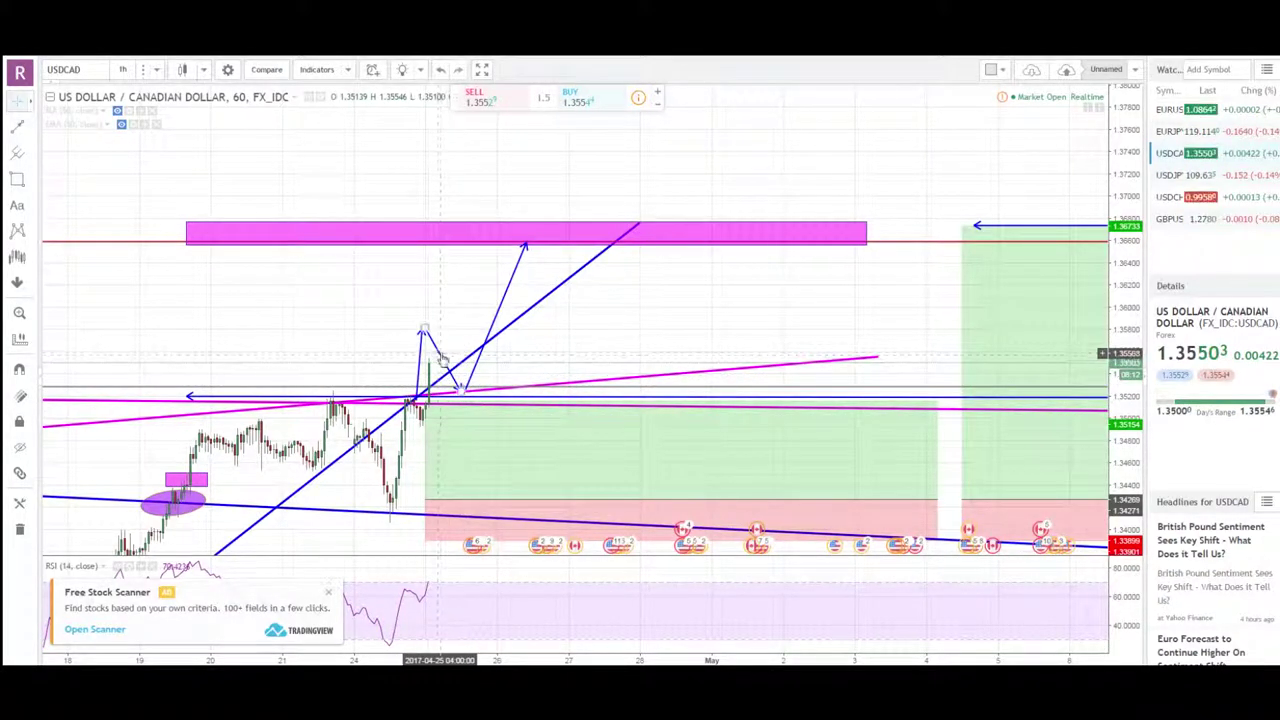
Draw an alternative direct arrow from about 1.3527, beside the breakout, up to the upper magenta zone.
click(17, 130)
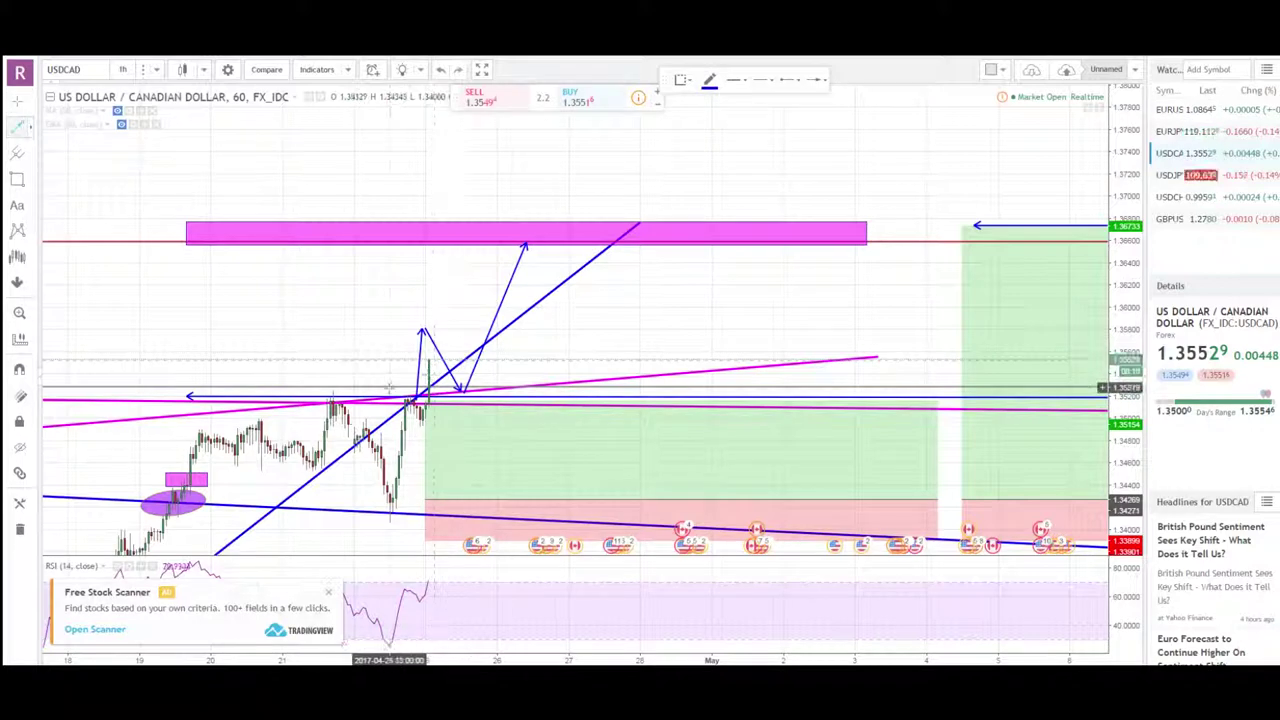
mouse_move(388, 388)
mouse_down()
mouse_move(470, 244)
mouse_move(440, 240)
mouse_up()
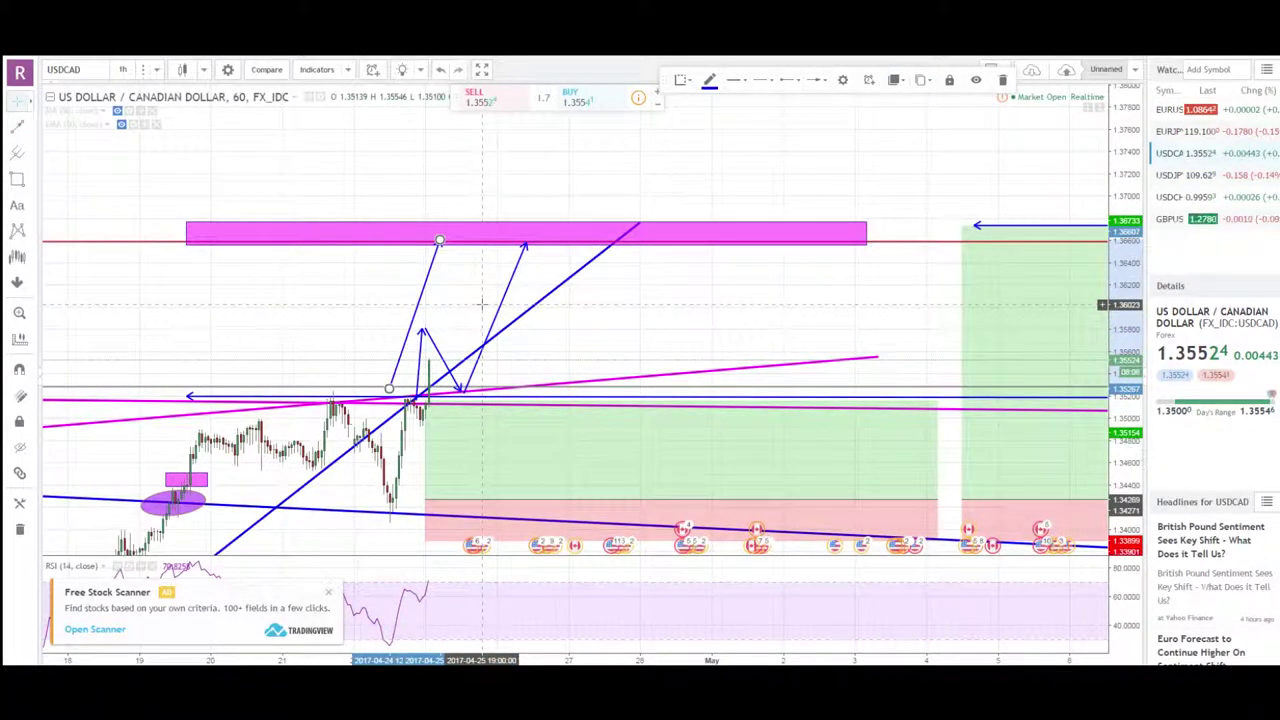
scroll(505, 440, down, 4)
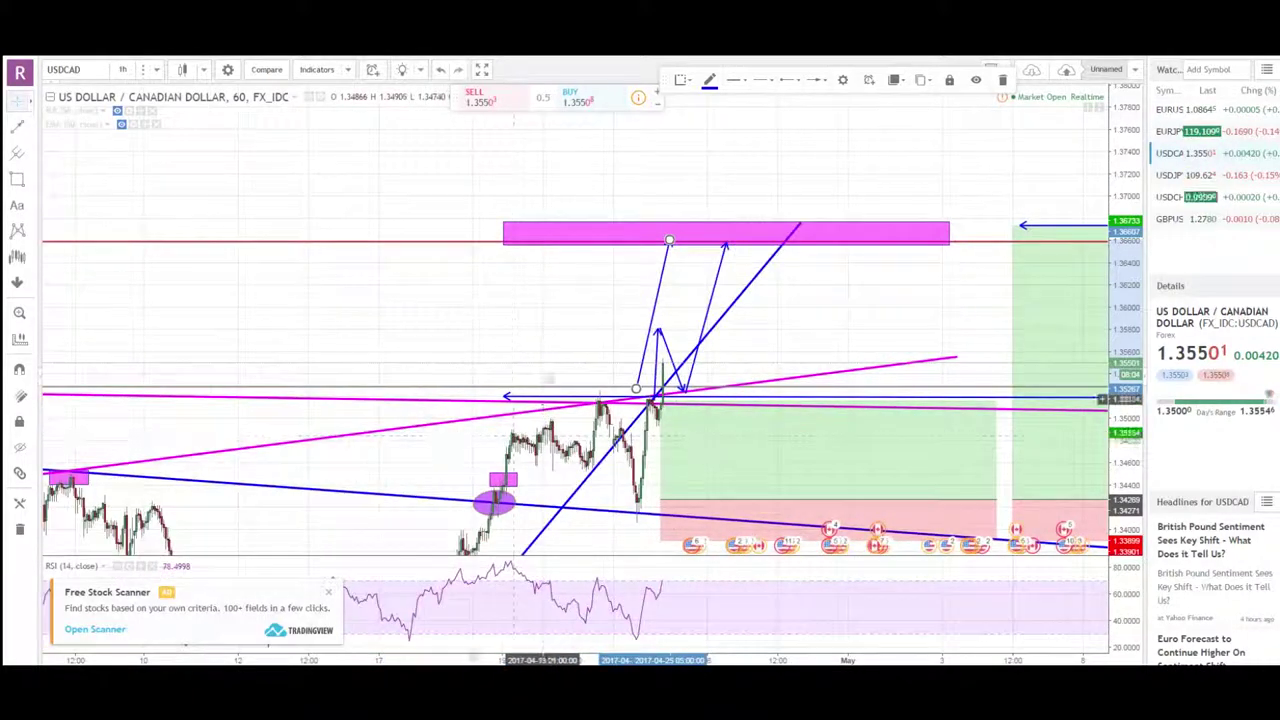
Measure the price distance above the blue breakout line beside the 24 April candles and review the projected arrows over the first long position.
drag(408, 314, 271, 305)
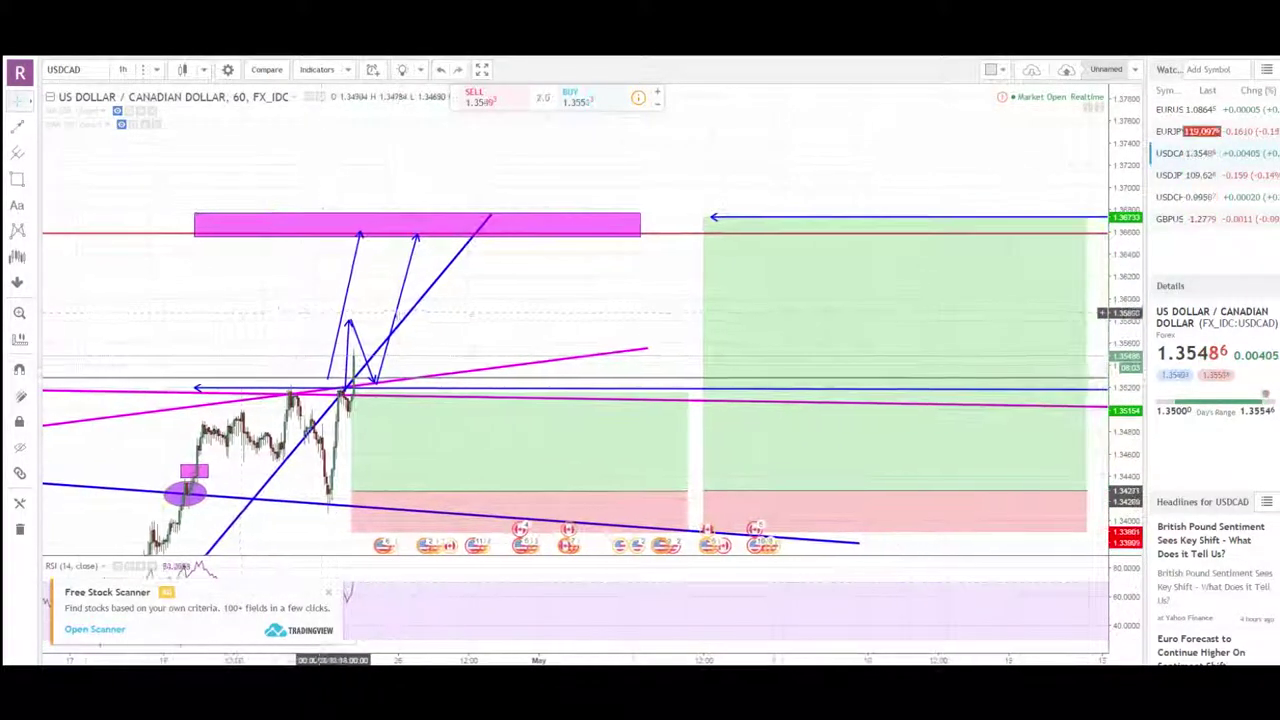
drag(603, 301, 552, 306)
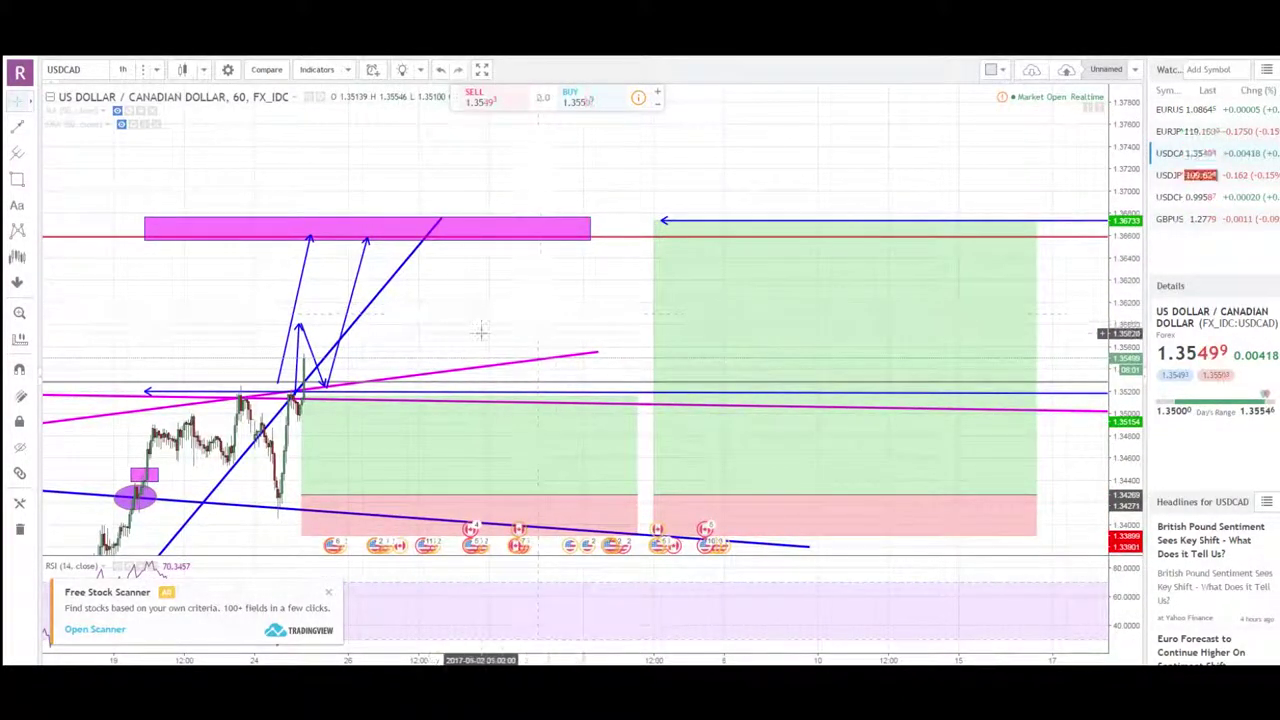
drag(467, 315, 527, 316)
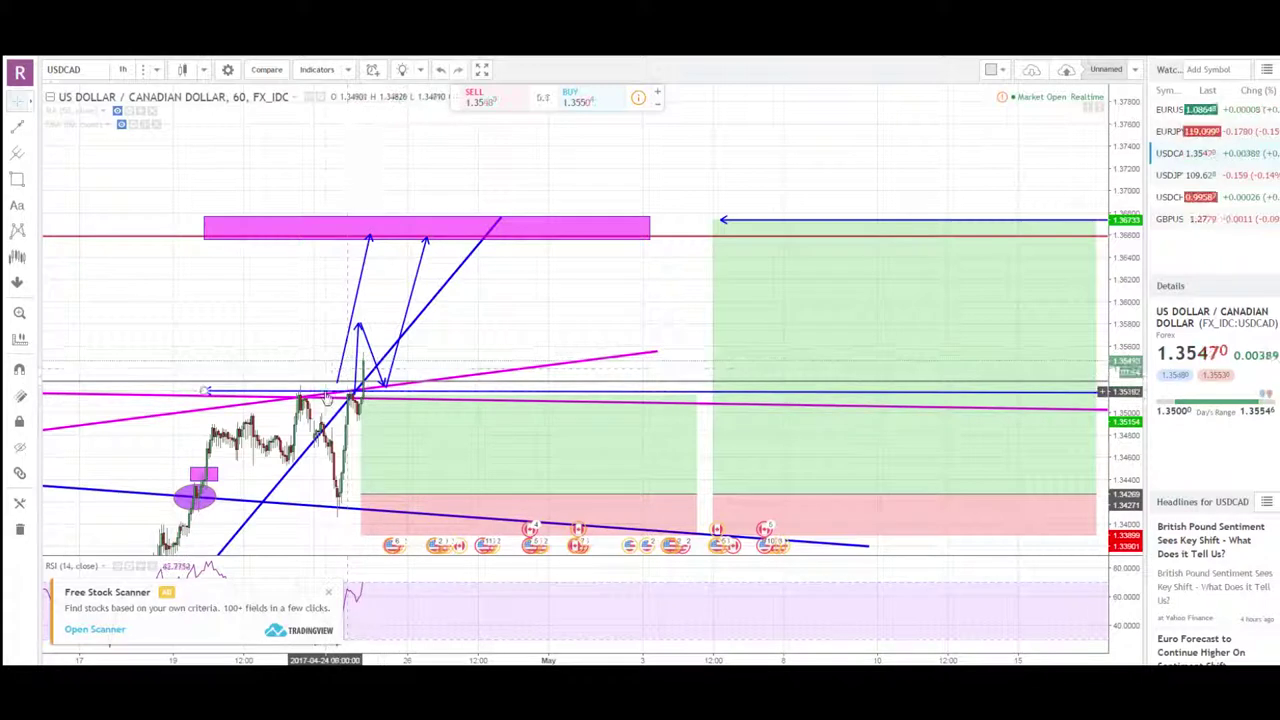
shift+click(325, 387)
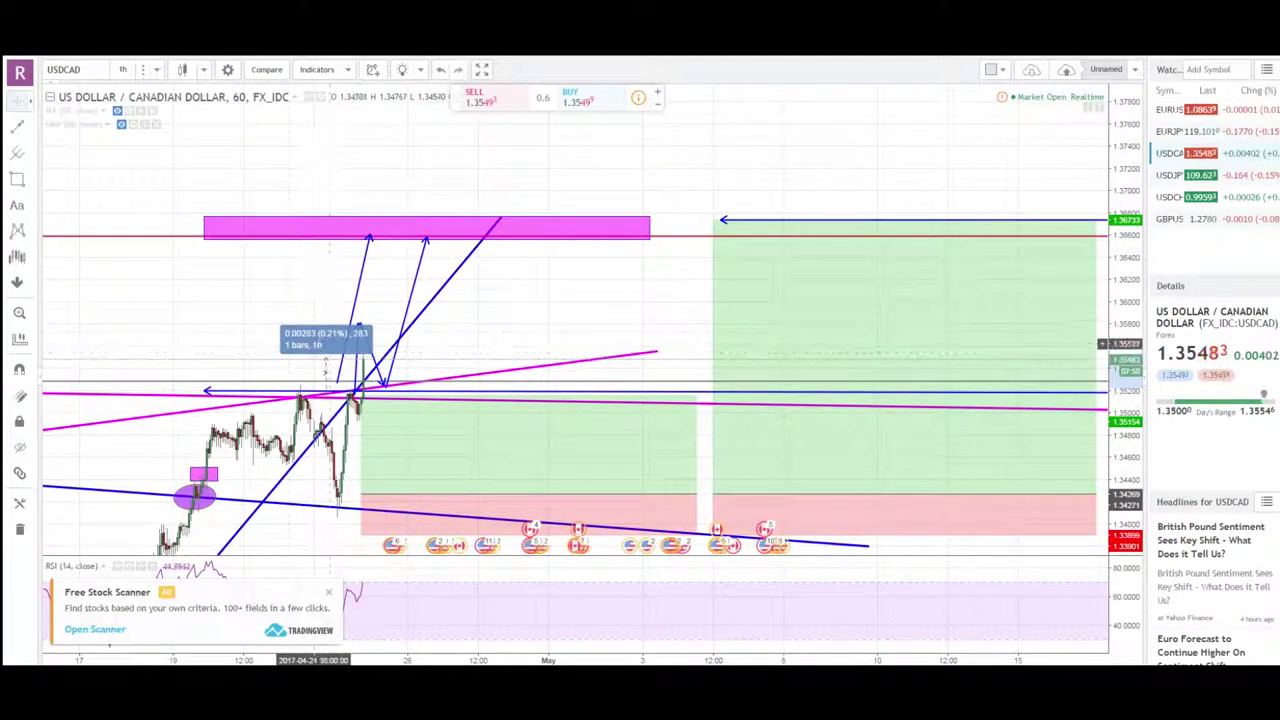
drag(276, 329, 381, 330)
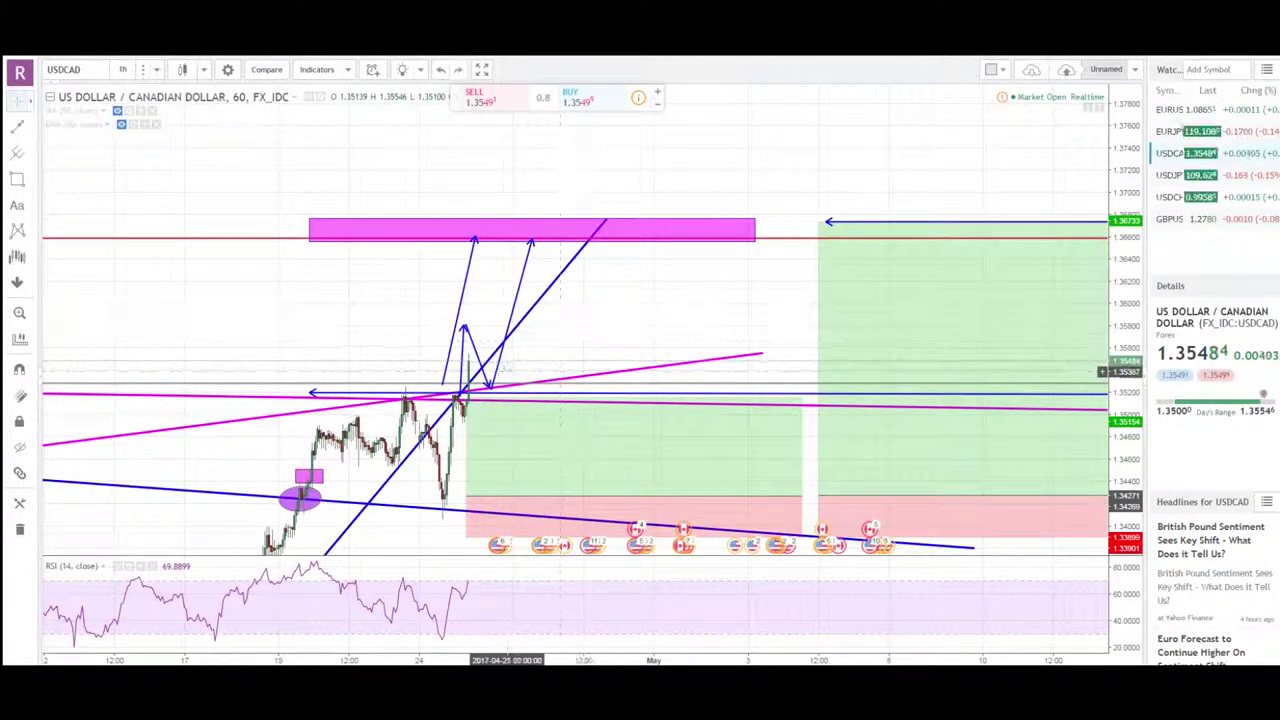
click(515, 400)
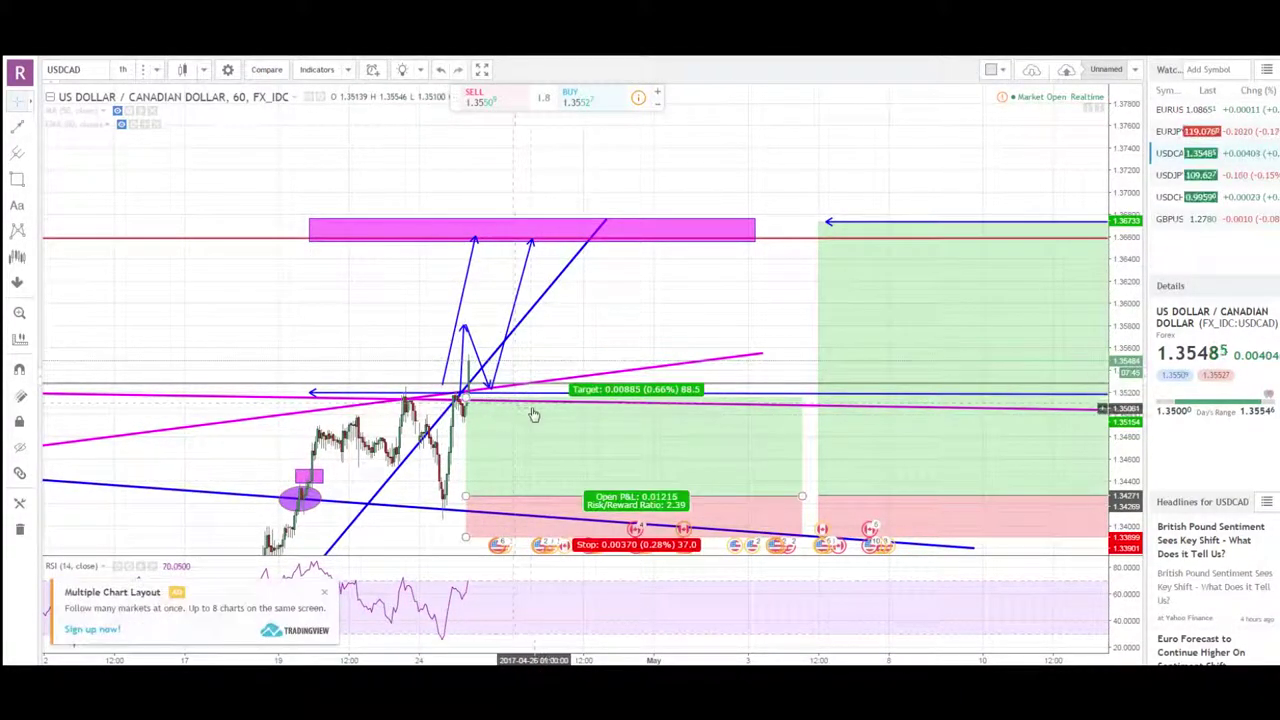
drag(574, 340, 613, 331)
Open the USD/JPY chart and examine the long position and the 24 April price gap above the pink lines.
click(1177, 177)
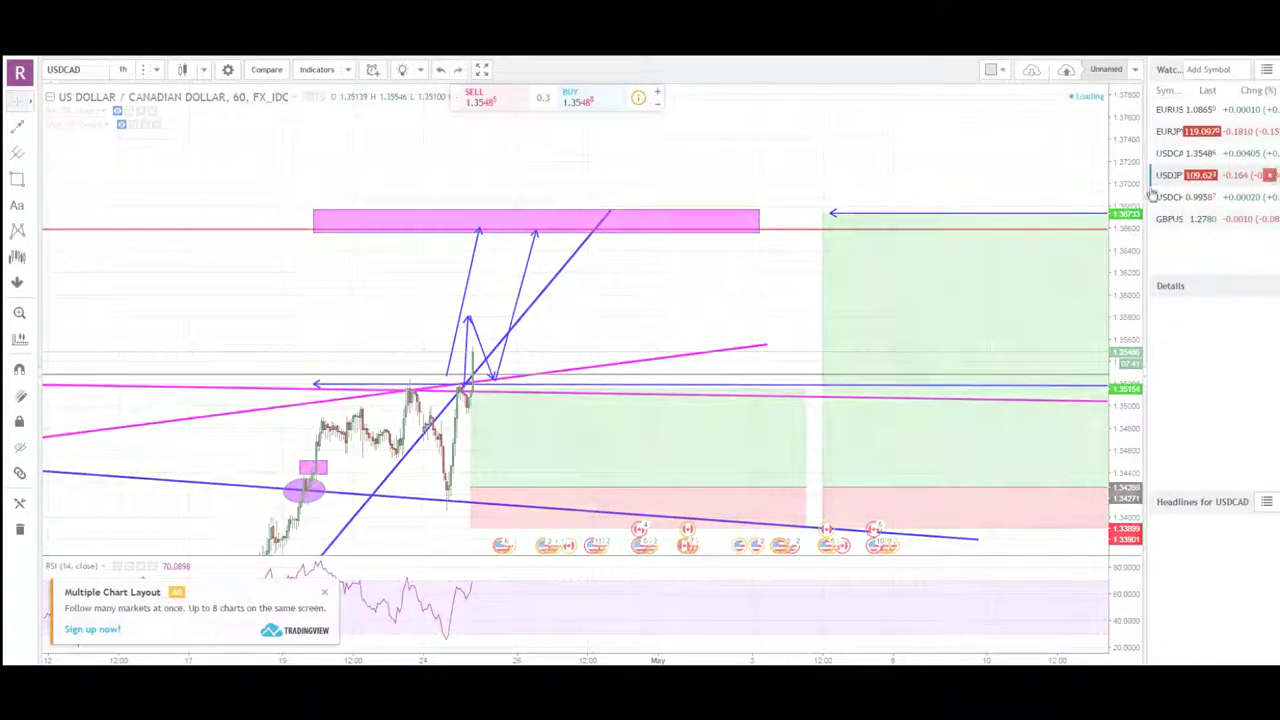
scroll(612, 398, down, 5)
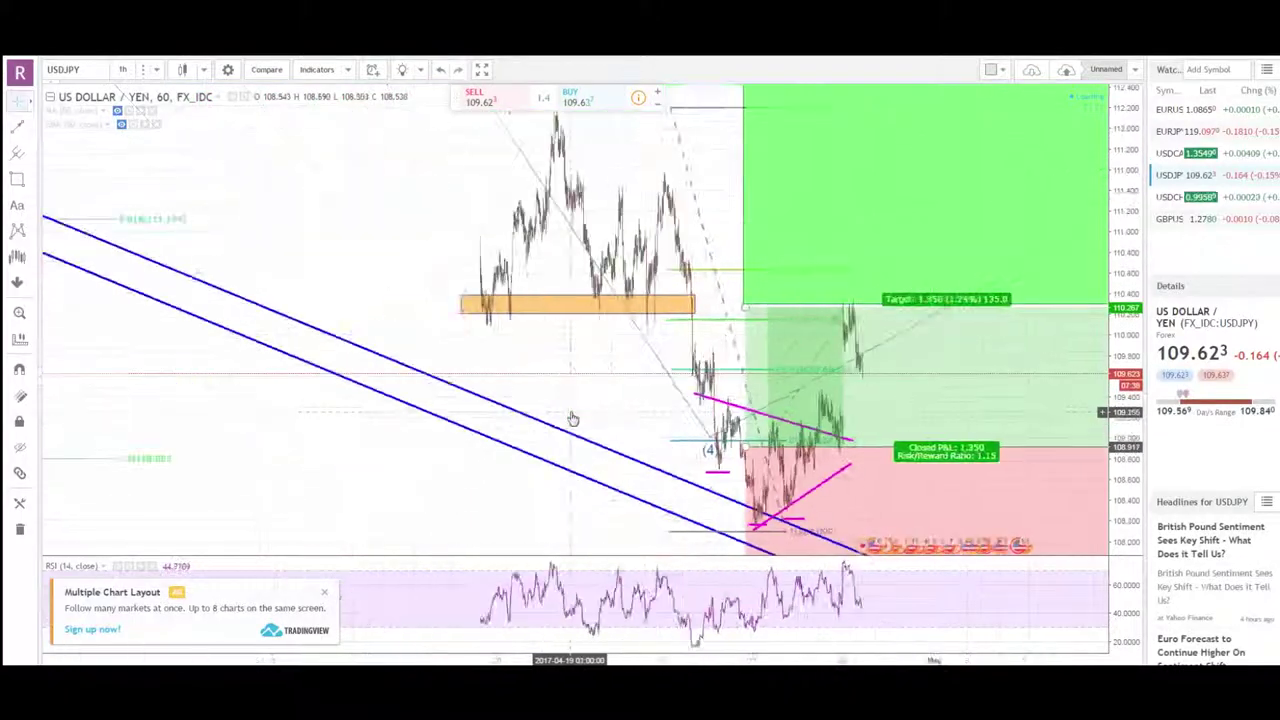
scroll(460, 450, up, 5)
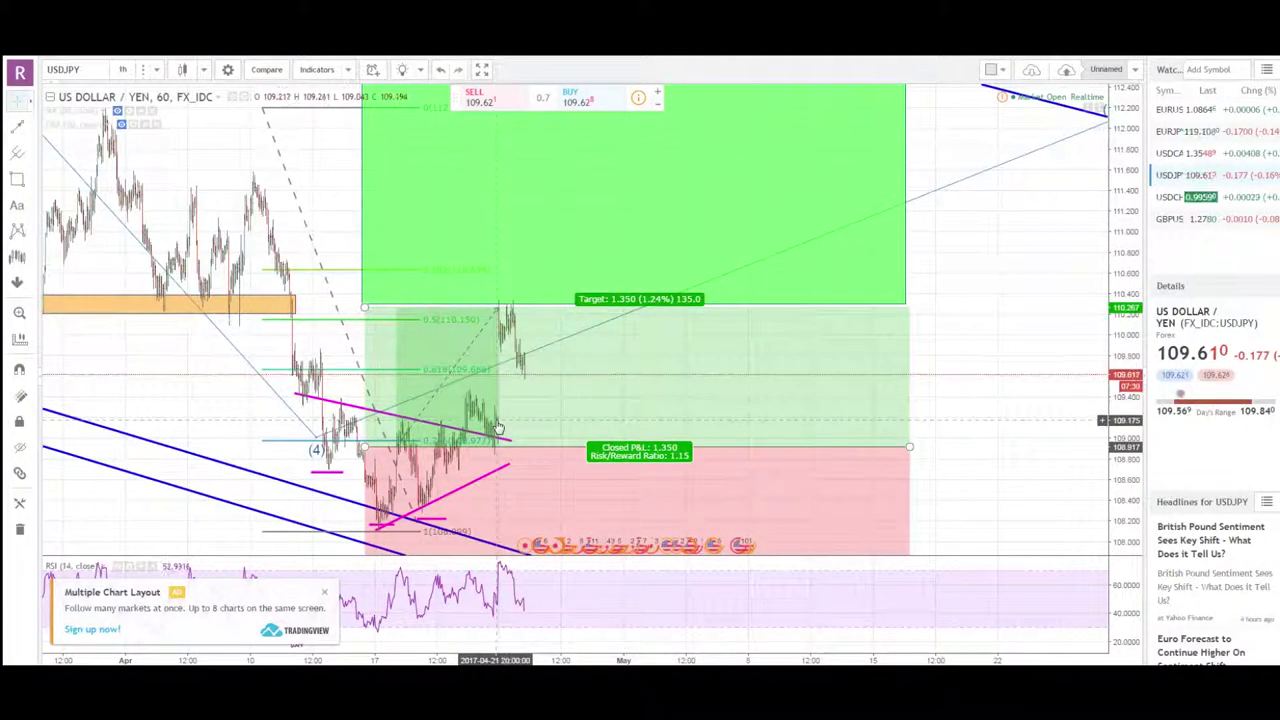
scroll(497, 420, down, 3)
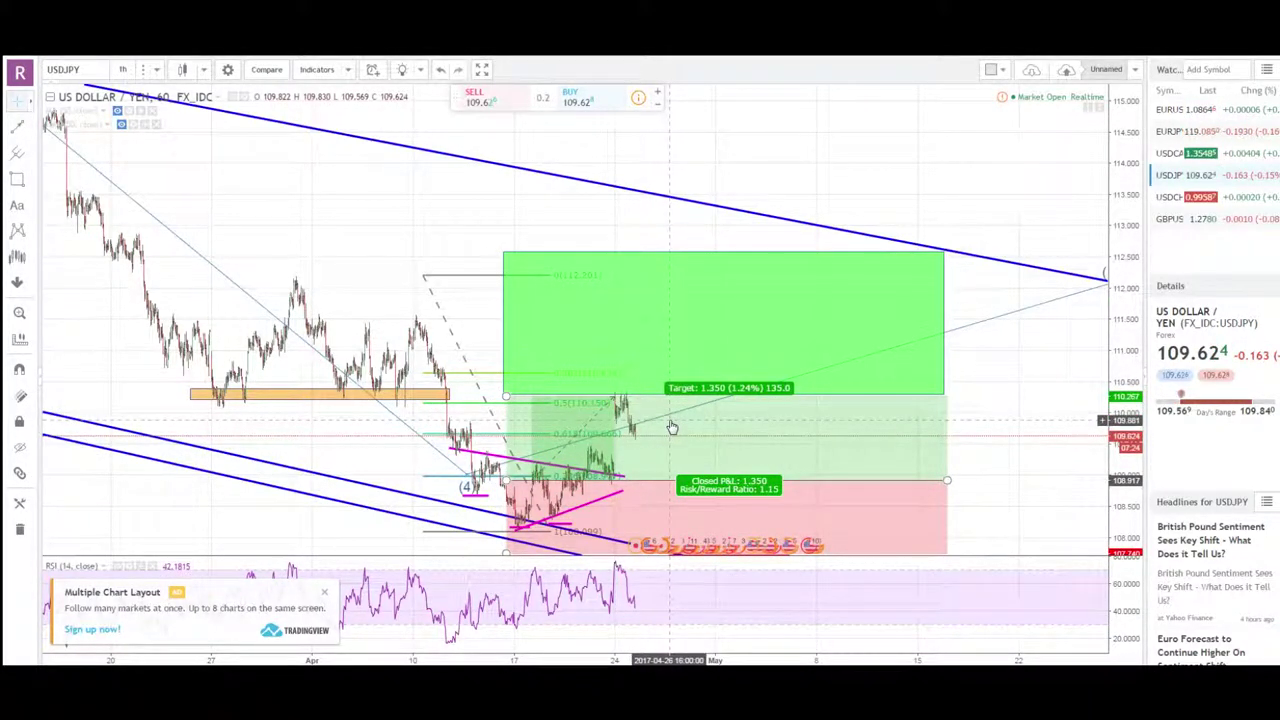
scroll(673, 428, up, 4)
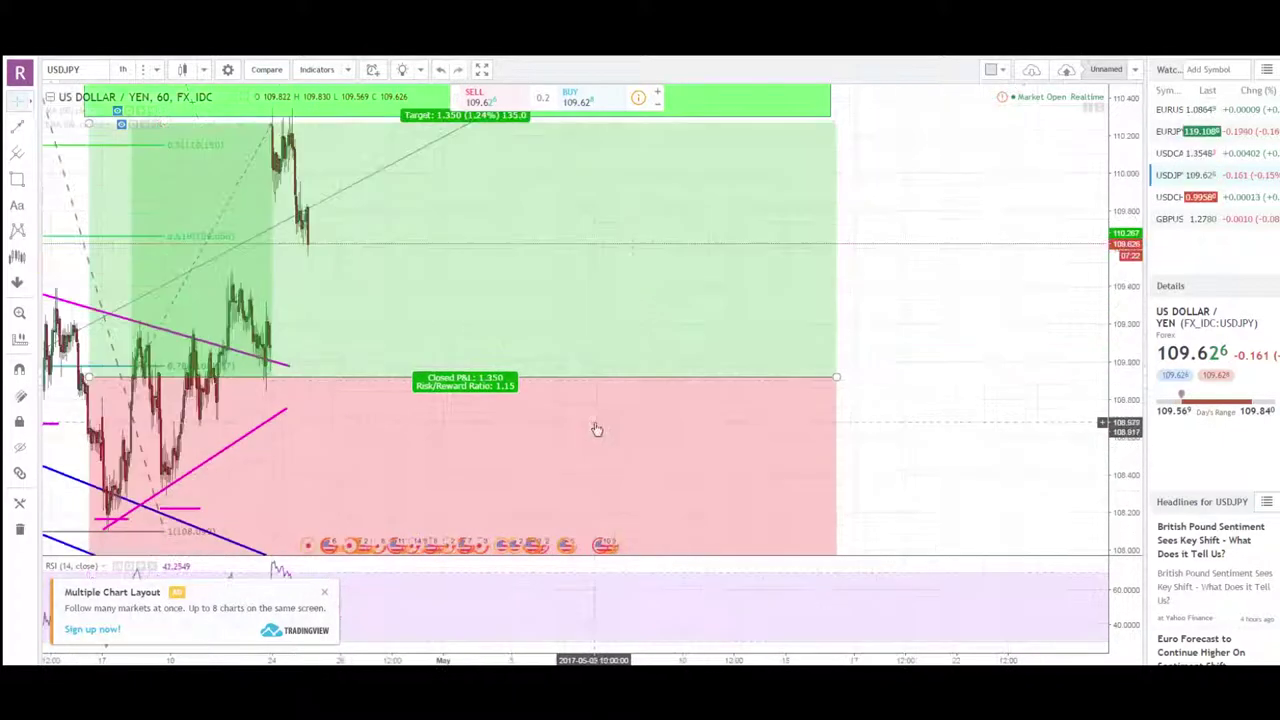
drag(916, 382, 1014, 388)
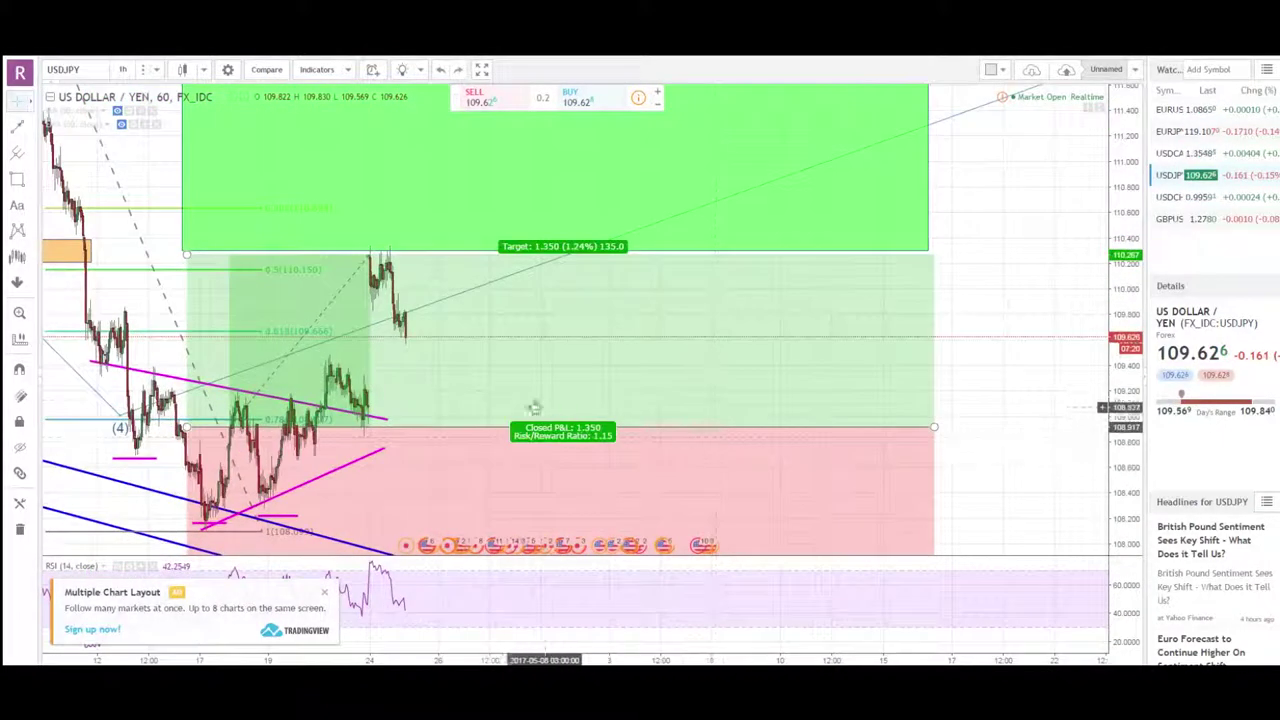
drag(393, 262, 441, 275)
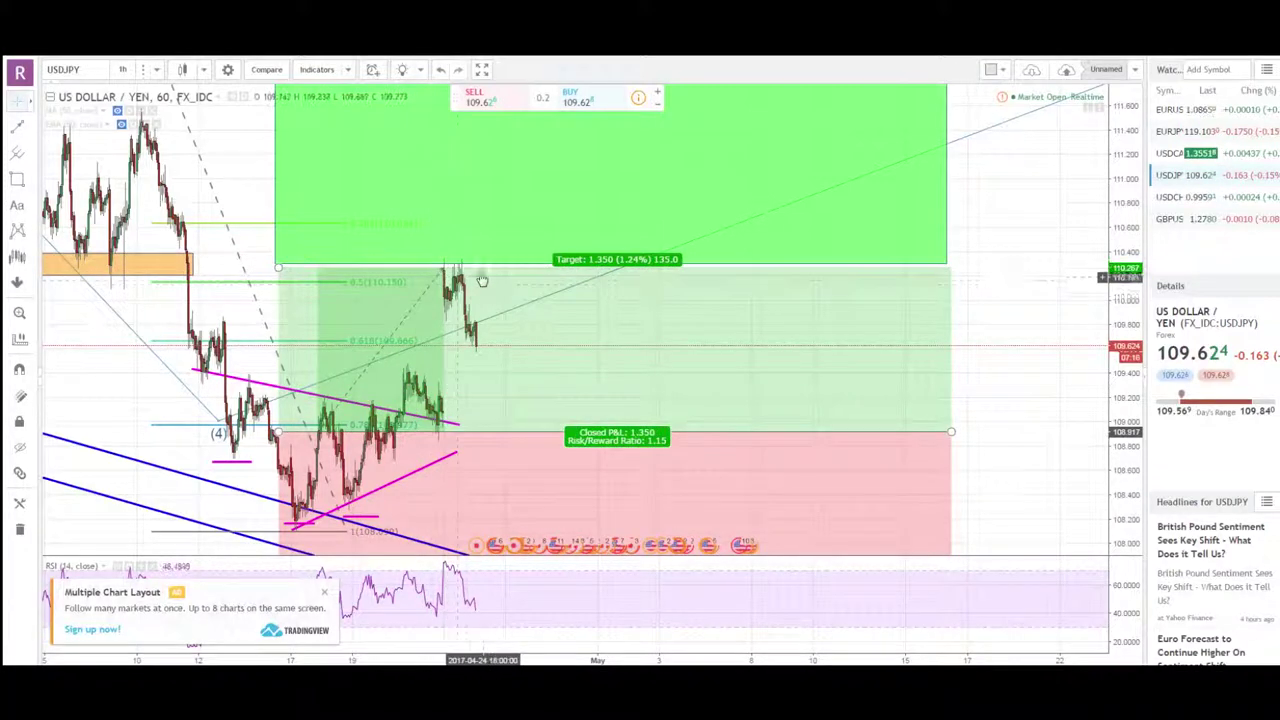
drag(437, 275, 530, 335)
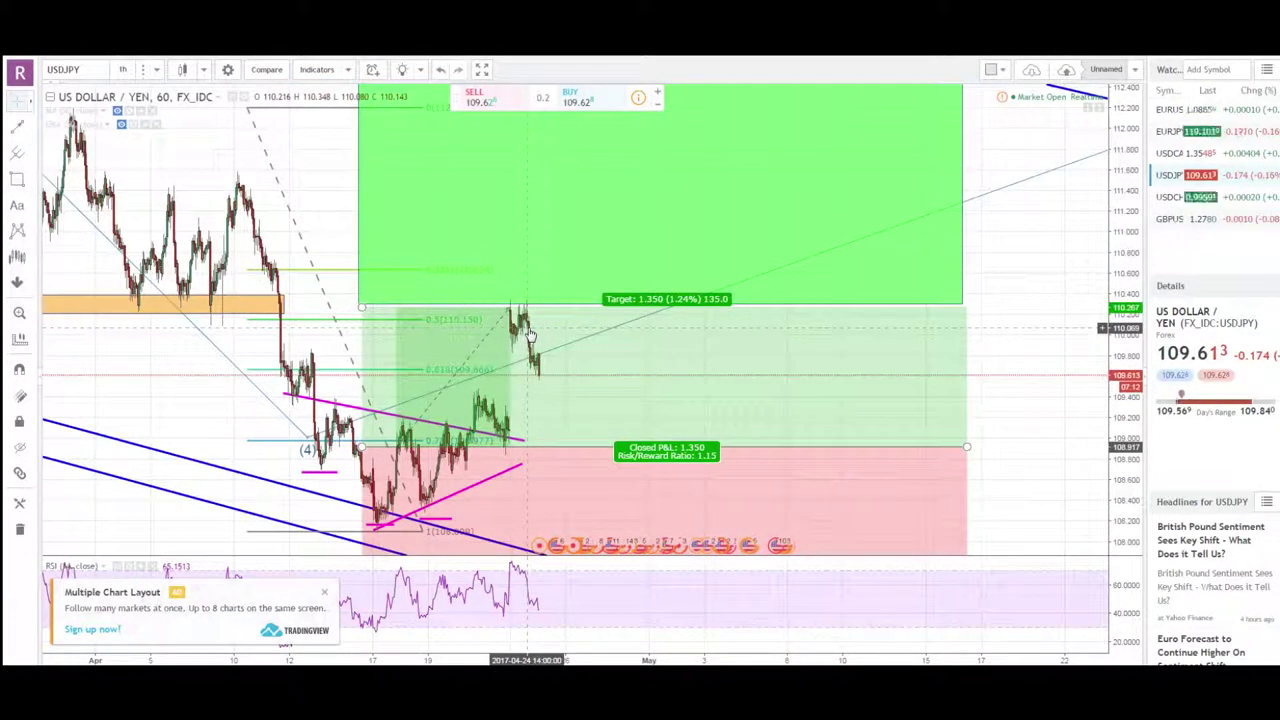
Compare the 24 April high at the long position's target with the orange zone formed by the earlier lows.
scroll(527, 334, down, 2)
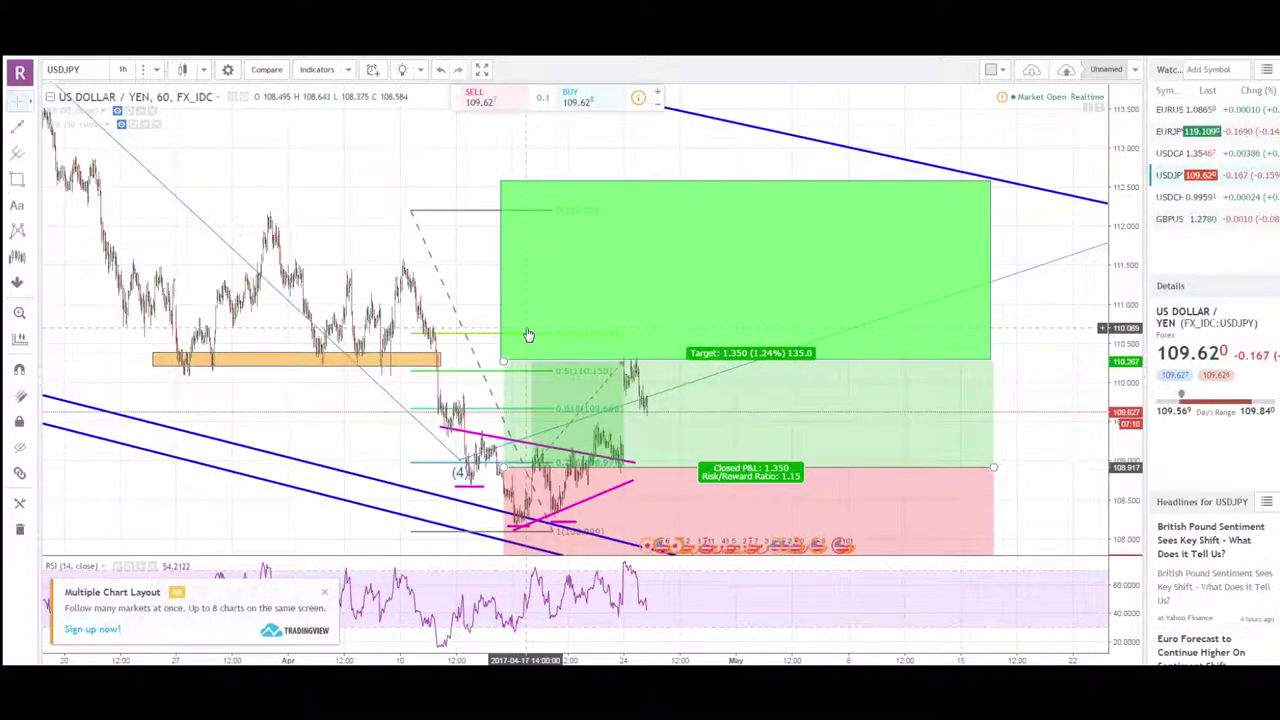
drag(345, 399, 435, 382)
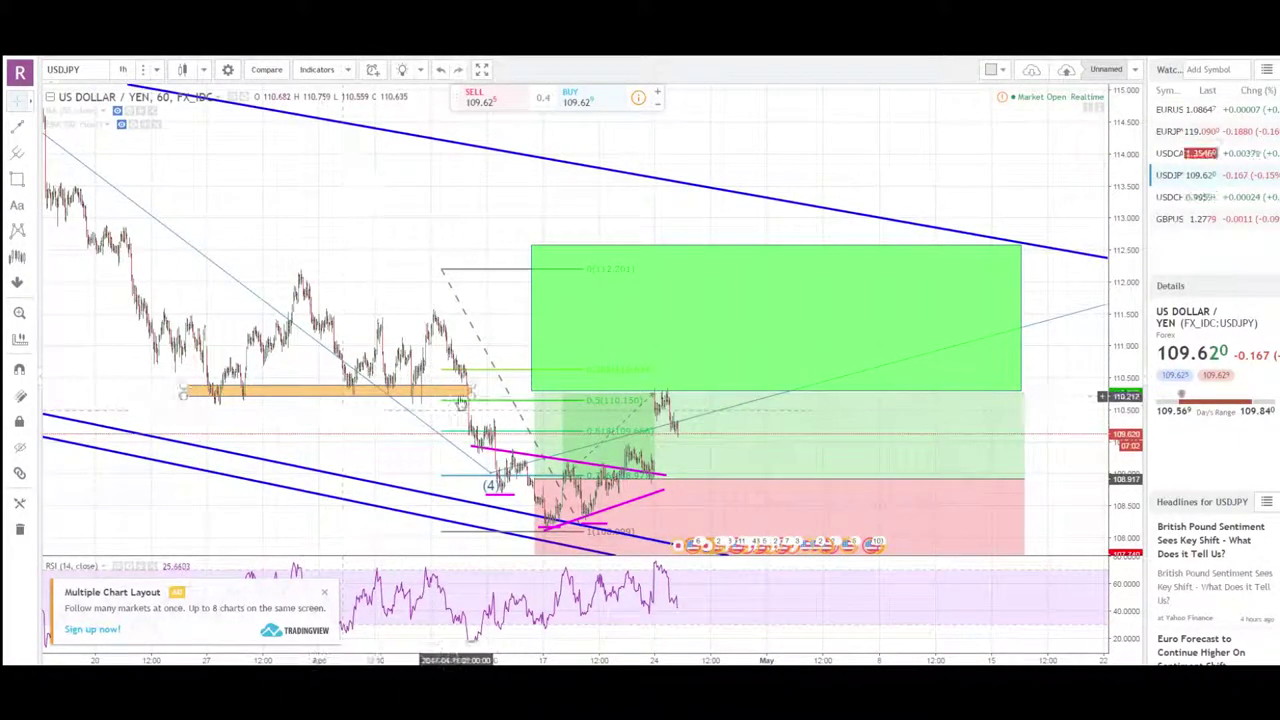
drag(358, 431, 314, 400)
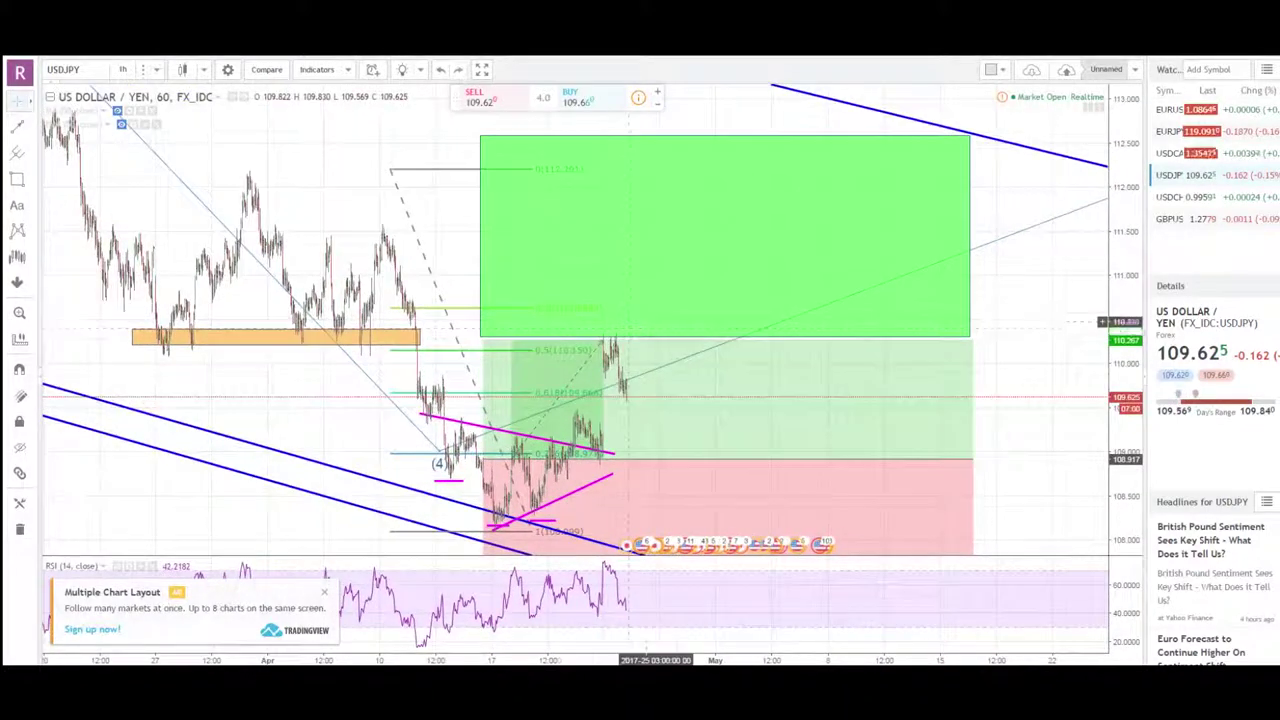
click(623, 345)
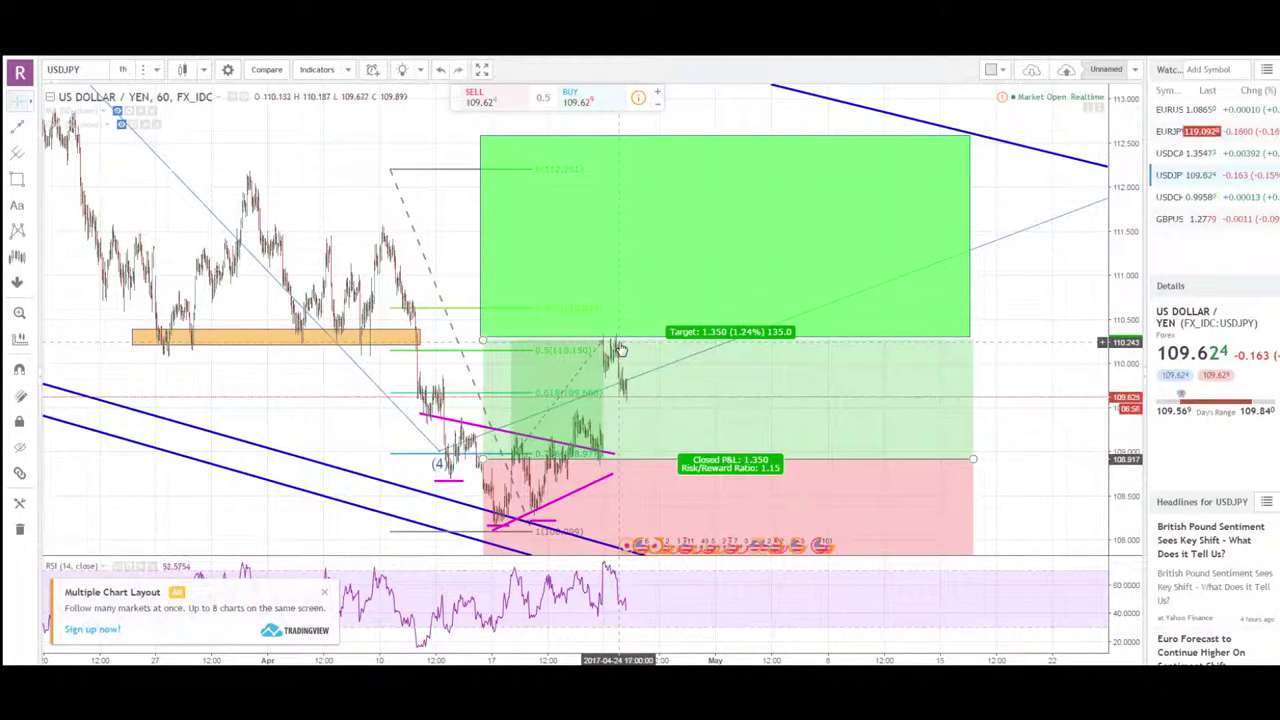
click(340, 394)
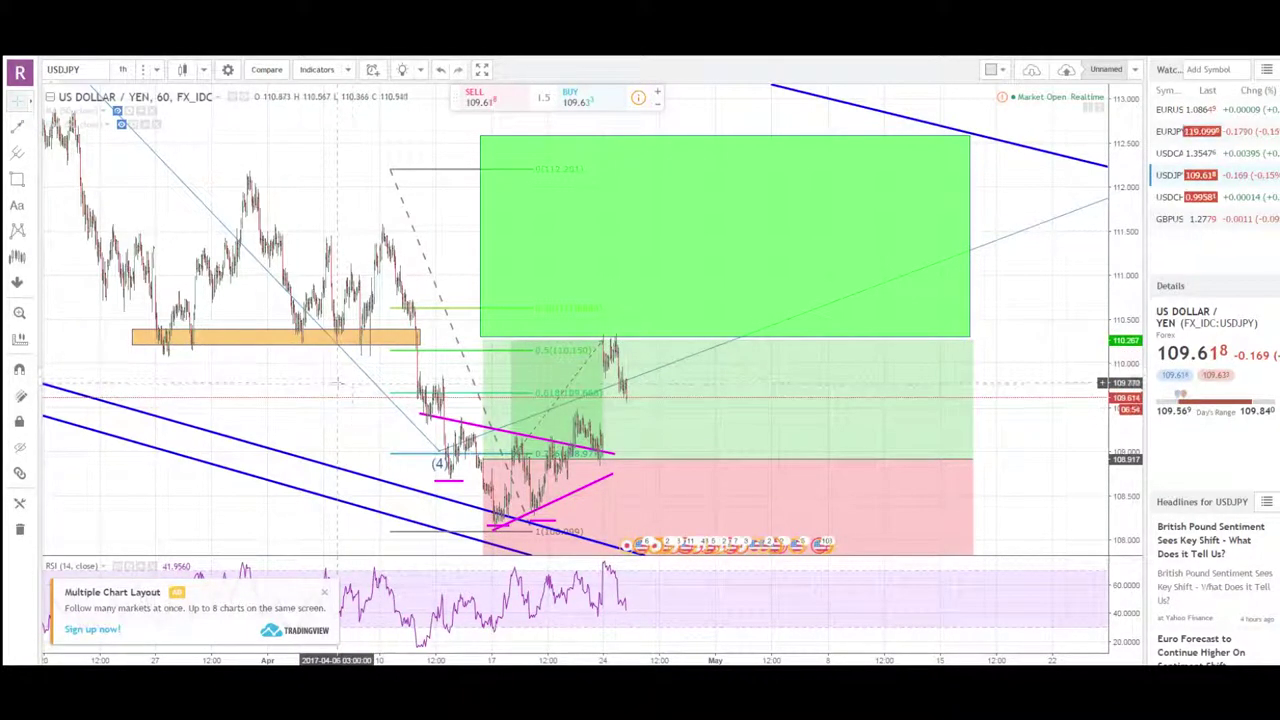
click(622, 349)
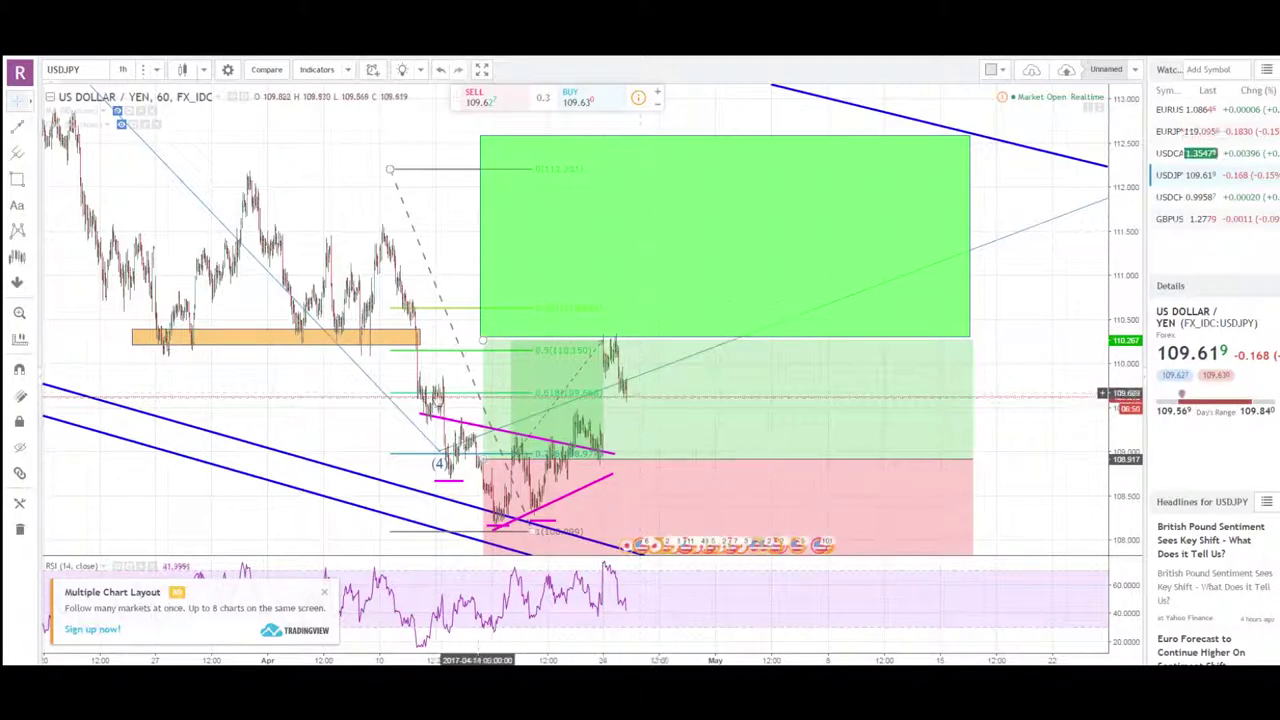
Examine the pullback after 24 April against the long position's entry and the upper falling blue line.
scroll(527, 390, down, 4)
drag(527, 392, 472, 392)
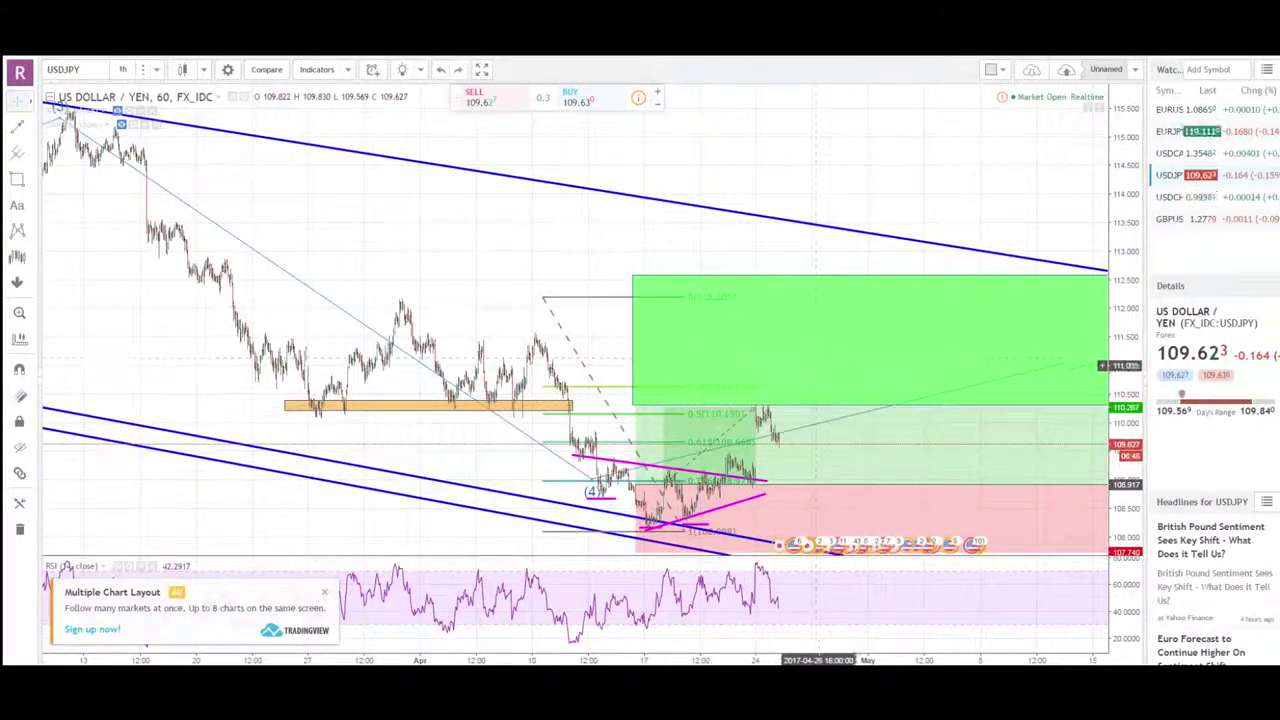
mouse_move(843, 484)
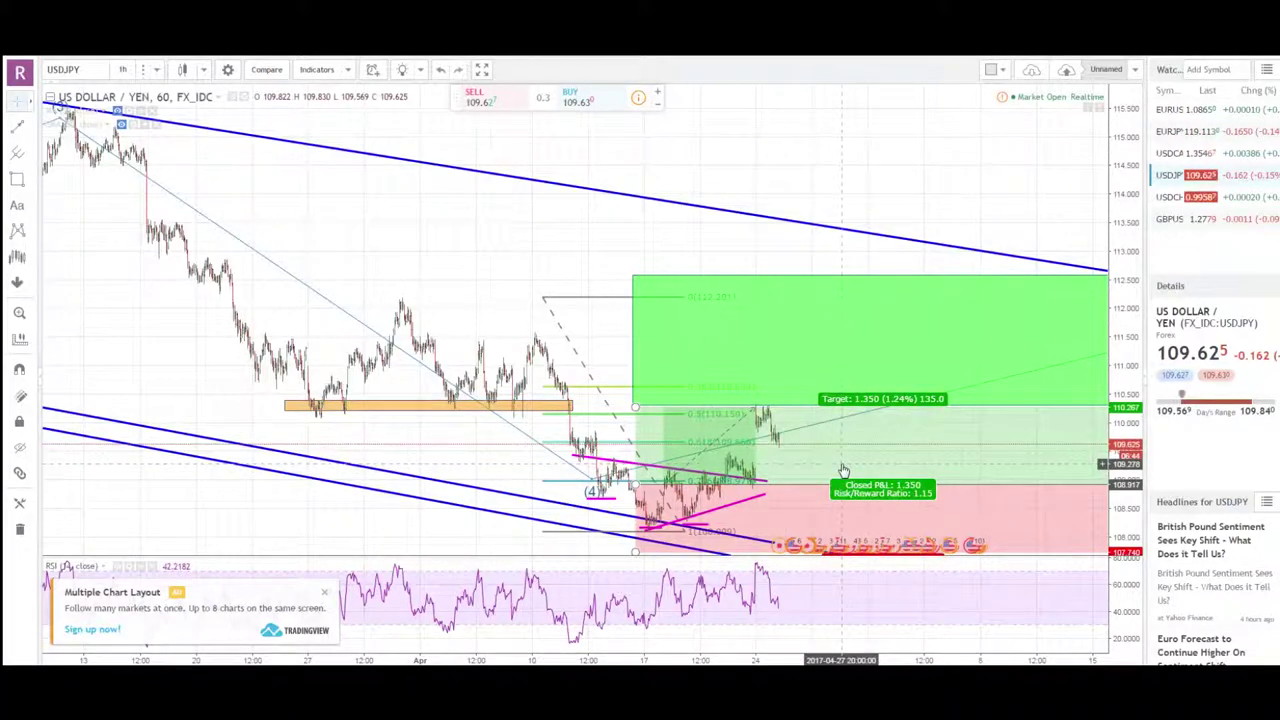
drag(843, 470, 776, 470)
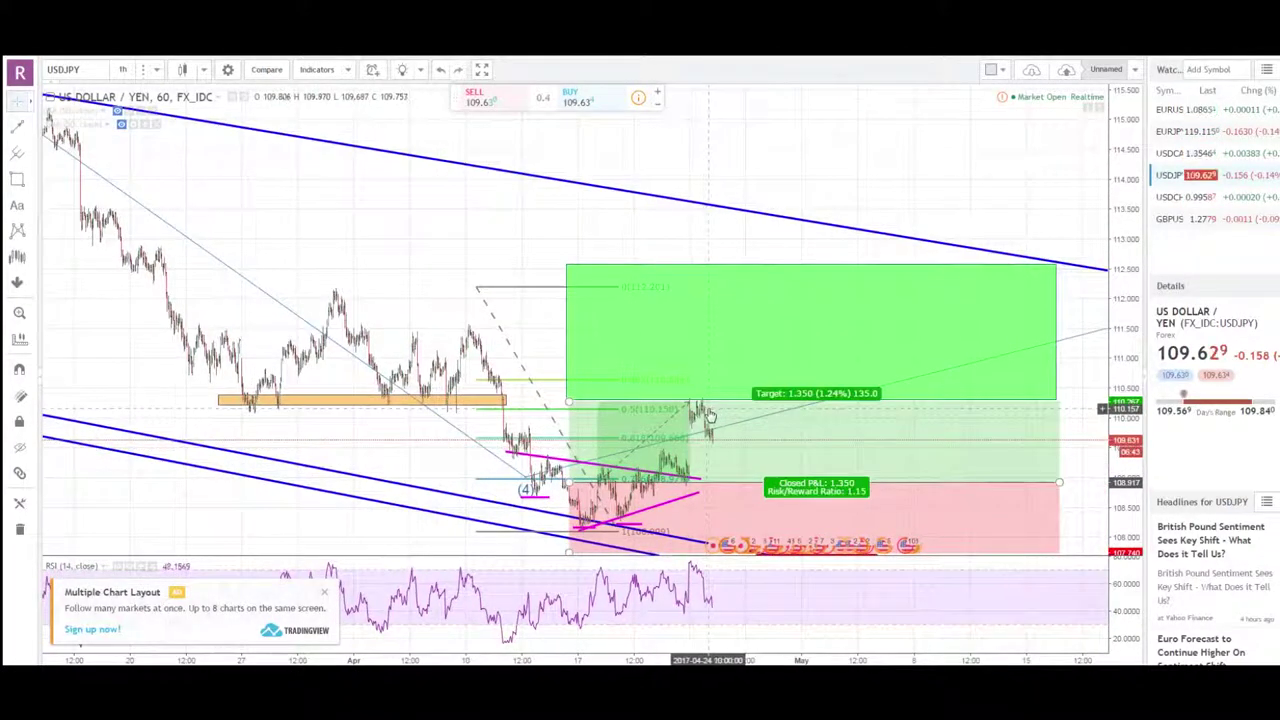
scroll(708, 418, up, 3)
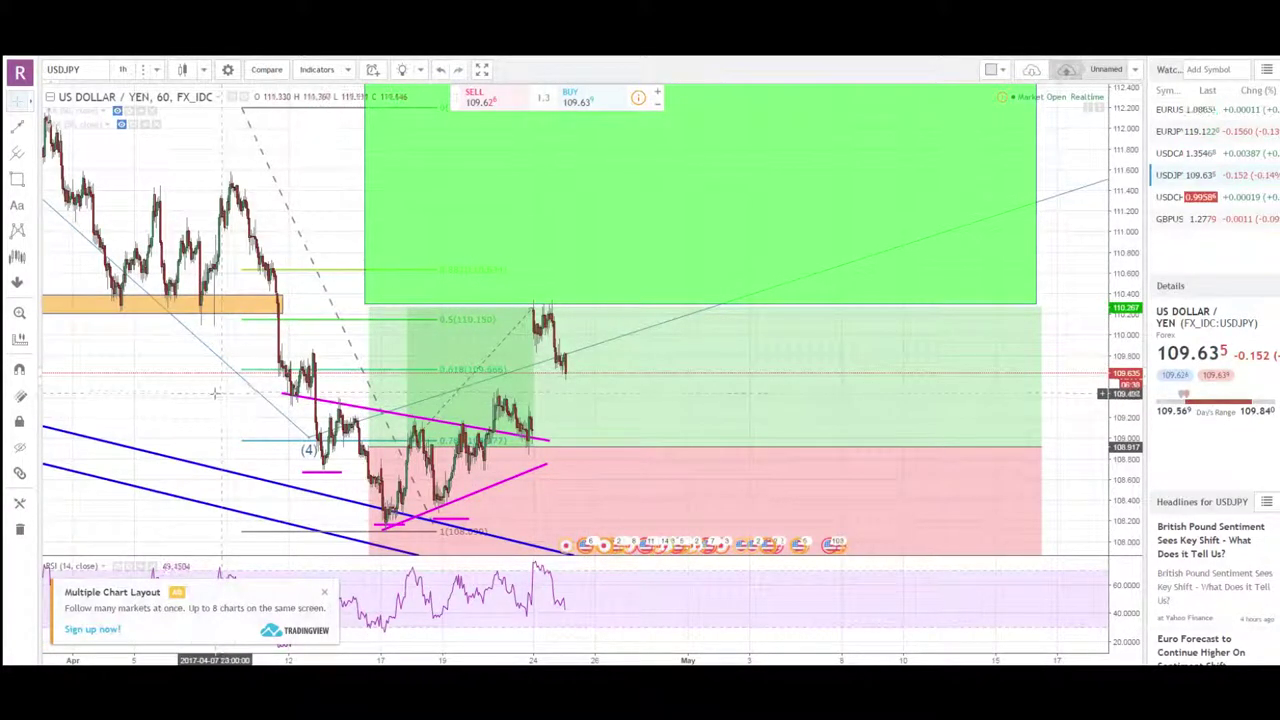
Measure the price distance from below the orange zone up towards its lower edge.
shift+click(186, 421)
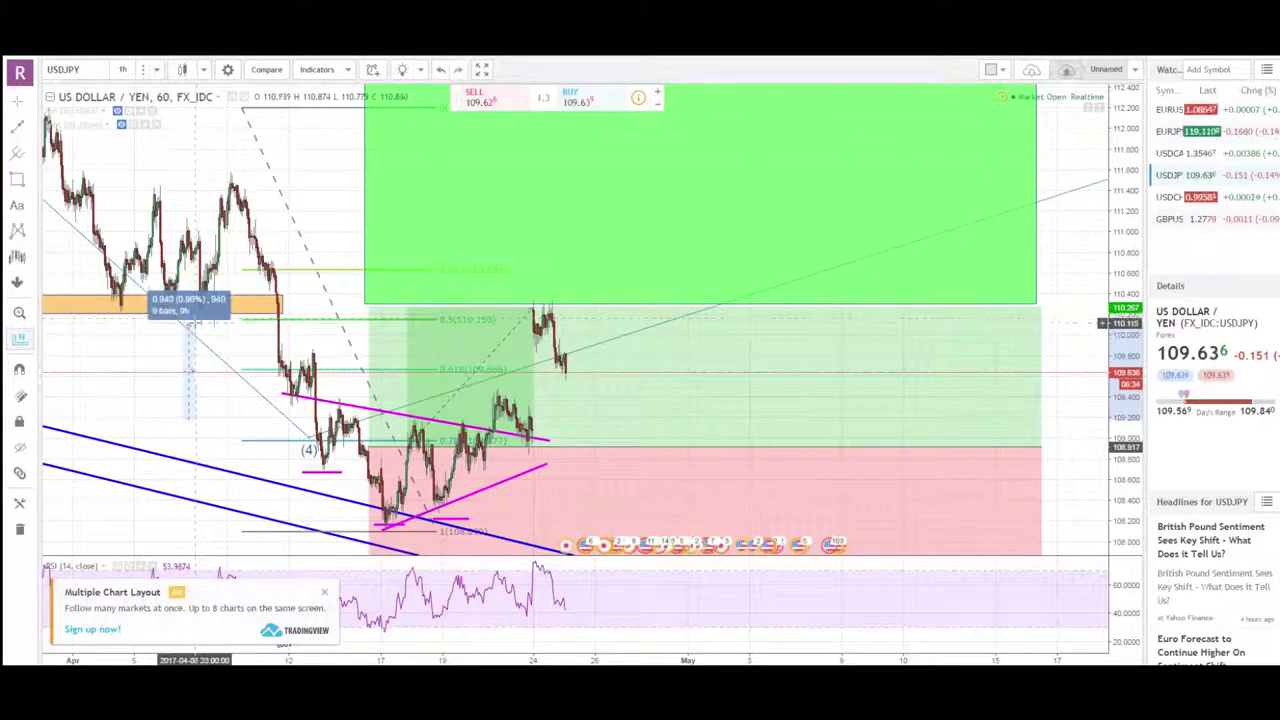
drag(196, 326, 318, 388)
drag(399, 392, 416, 392)
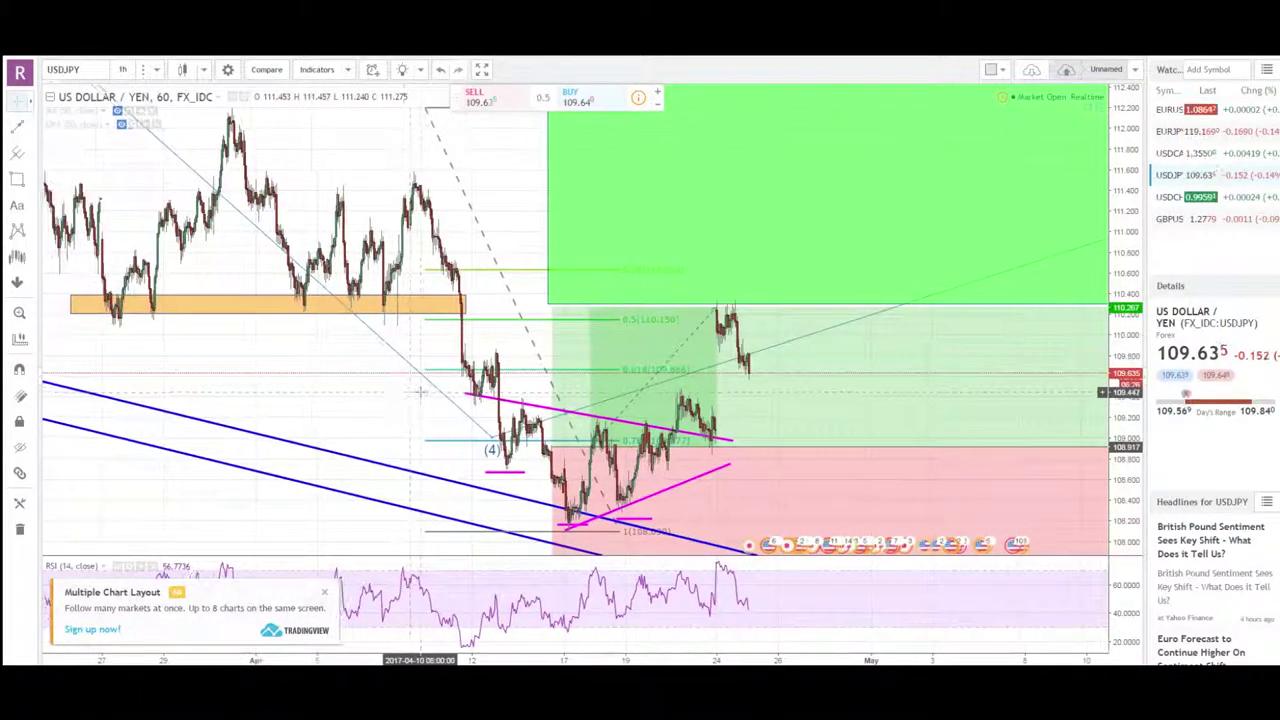
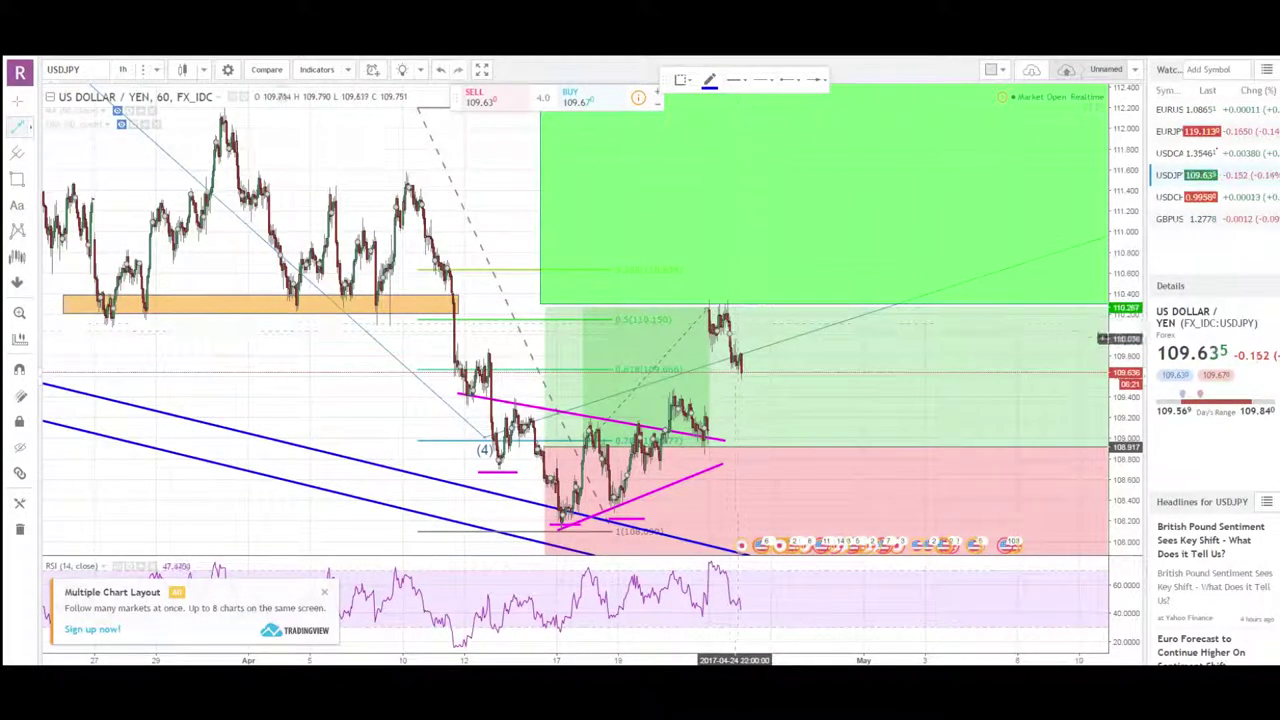
Draw an arrow from about 110.18 at the 24 April gap opening up to about 111.36 inside the bright green zone.
click(706, 316)
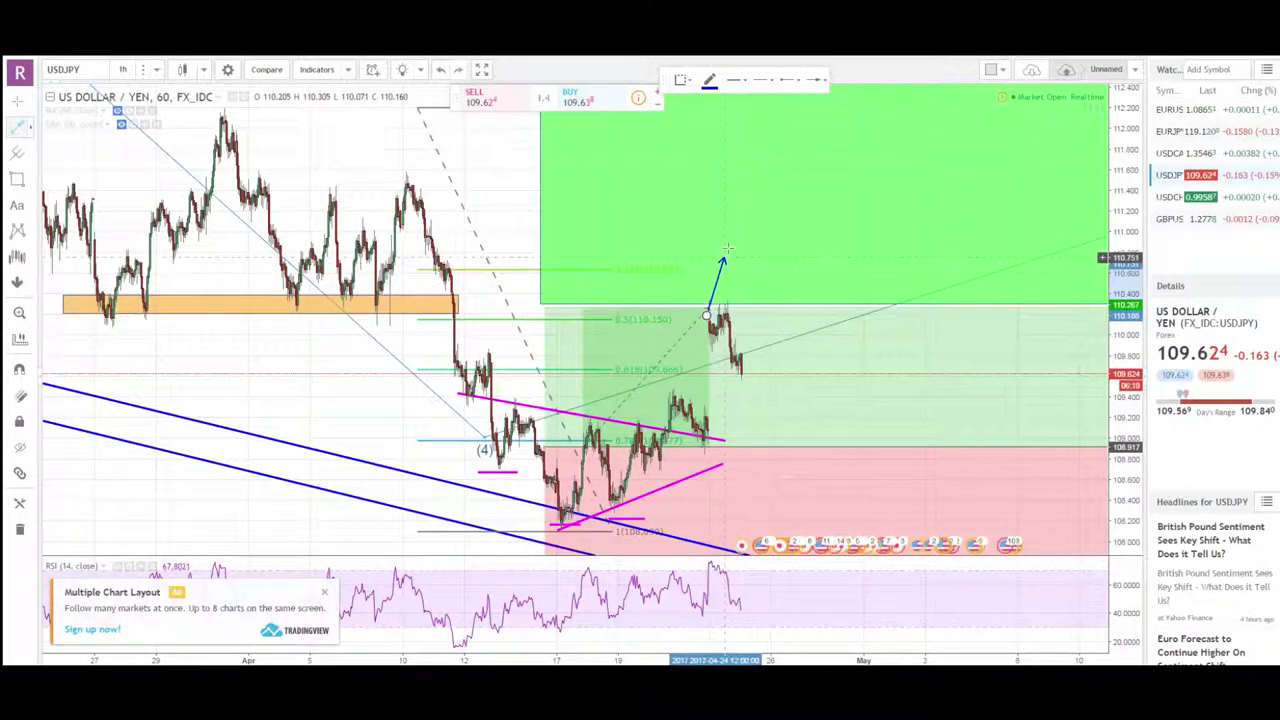
click(750, 190)
scroll(694, 223, down, 5)
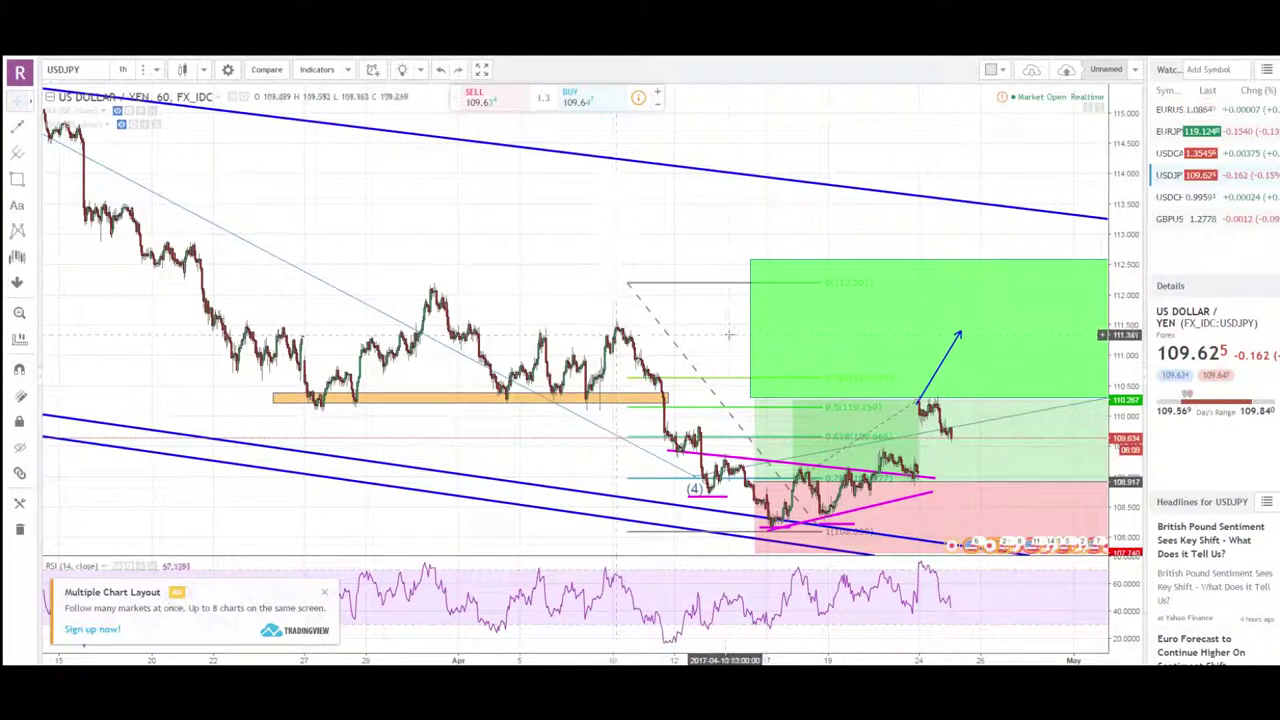
drag(728, 334, 602, 323)
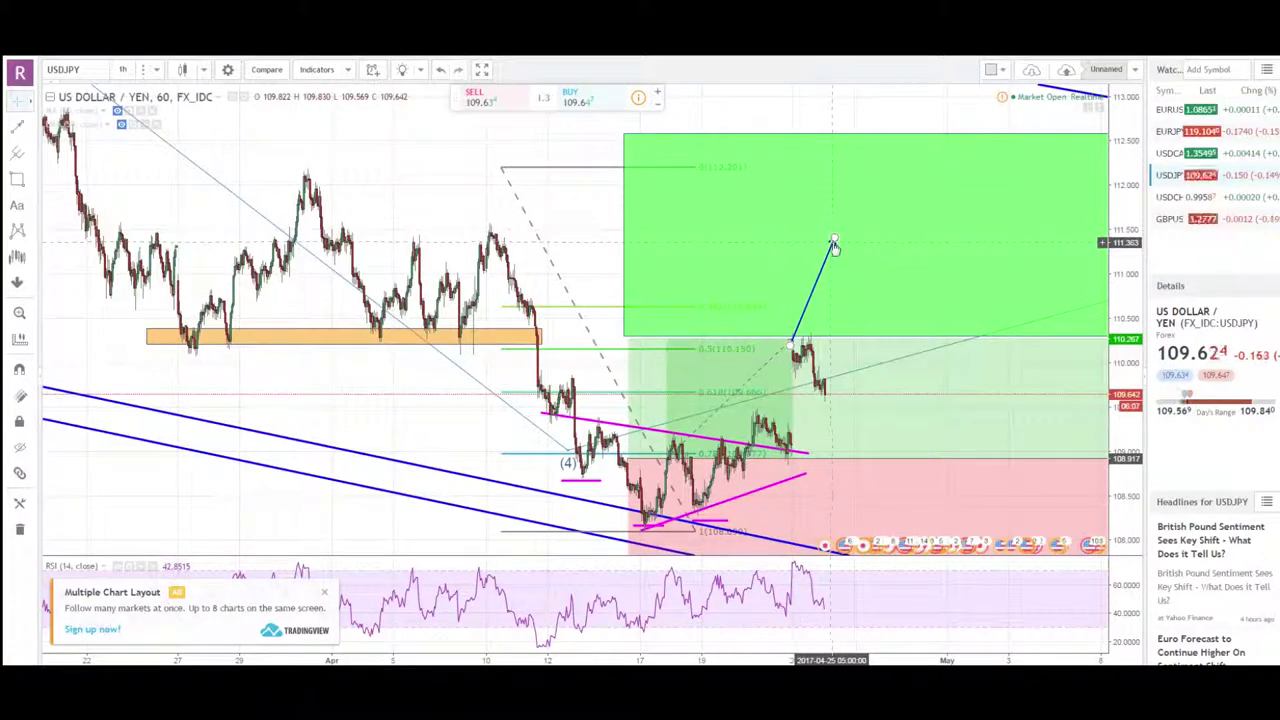
mouse_move(837, 431)
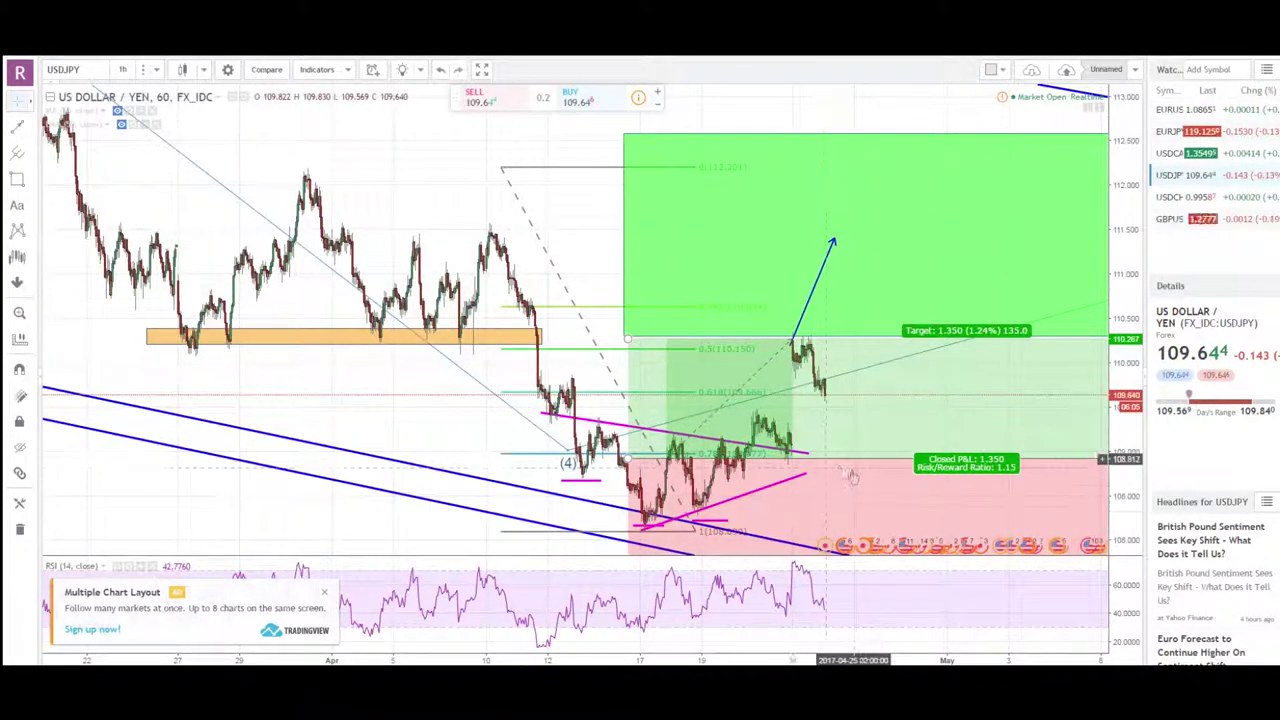
drag(485, 430, 418, 425)
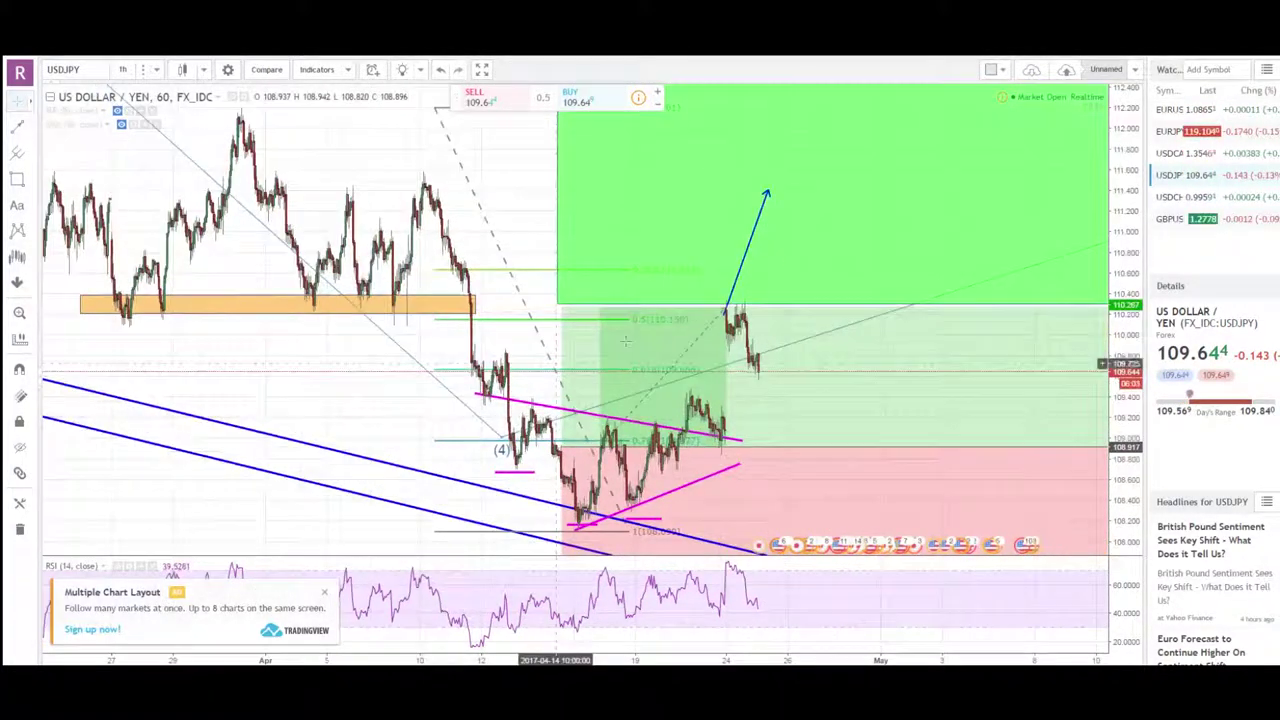
Delete the upward arrow in the bright green zone and examine the open gap below the 24 April candles.
click(757, 237)
key(Delete)
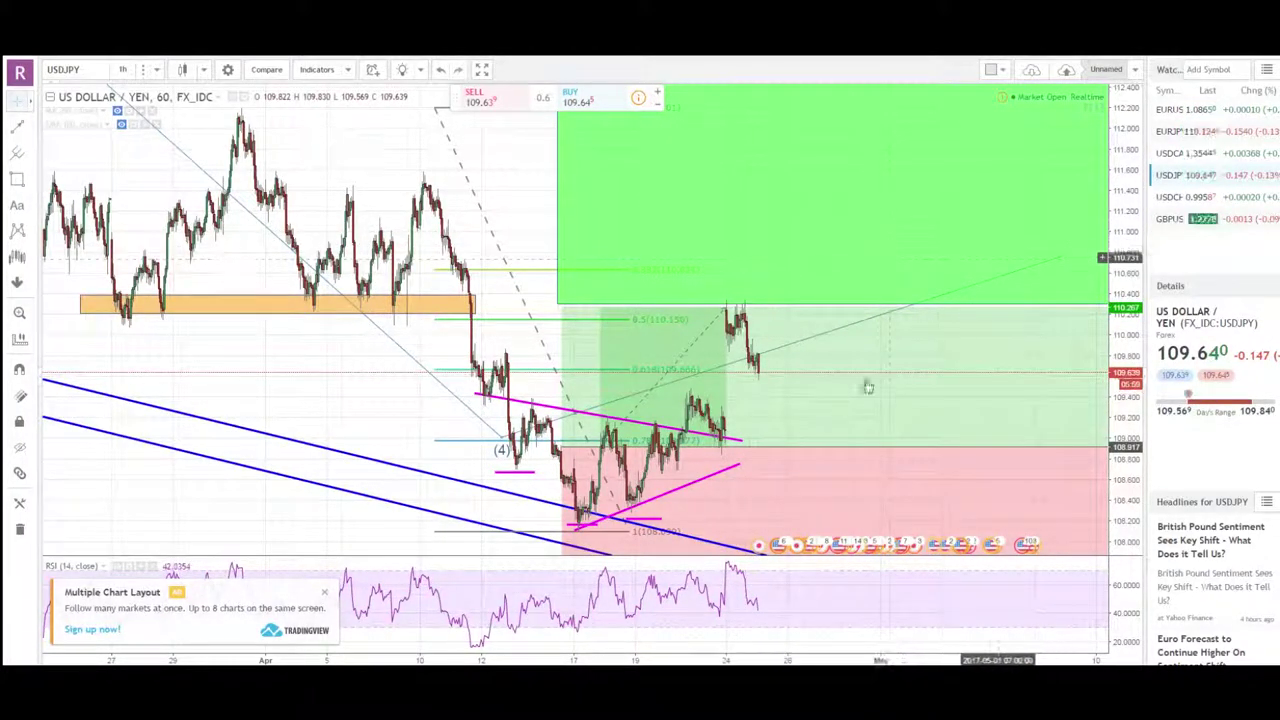
drag(358, 368, 149, 370)
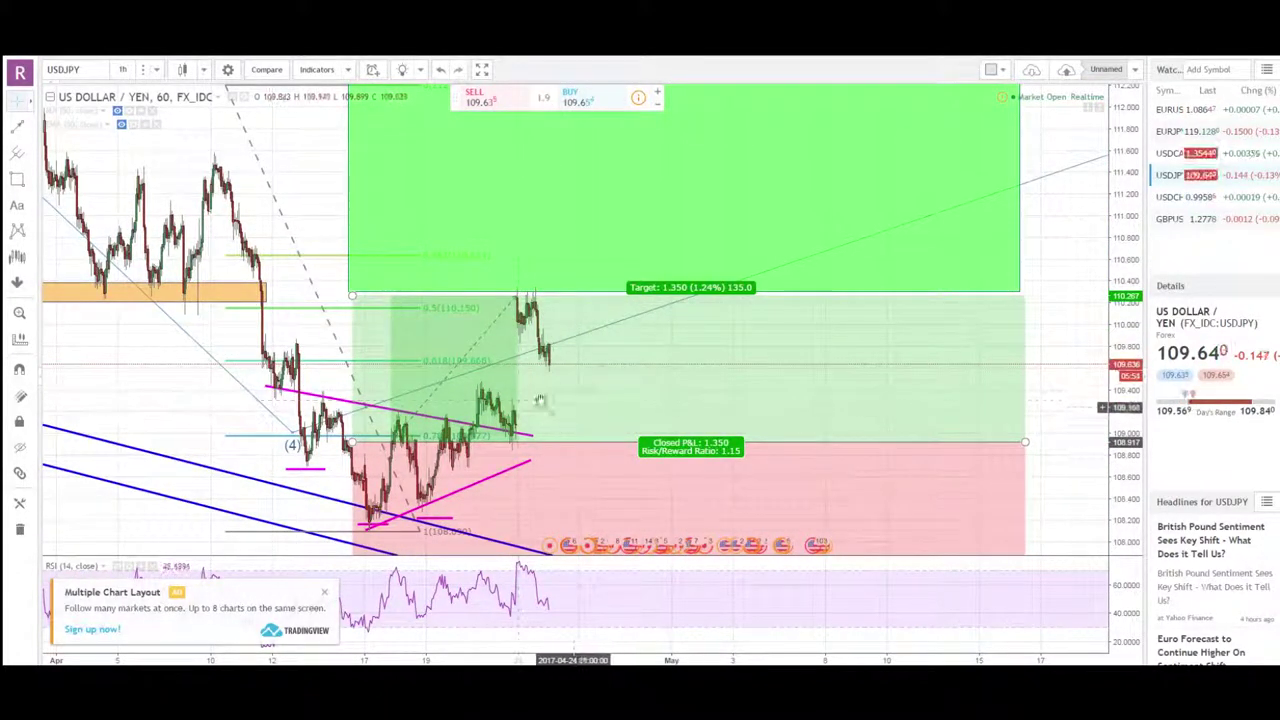
scroll(558, 437, down, 5)
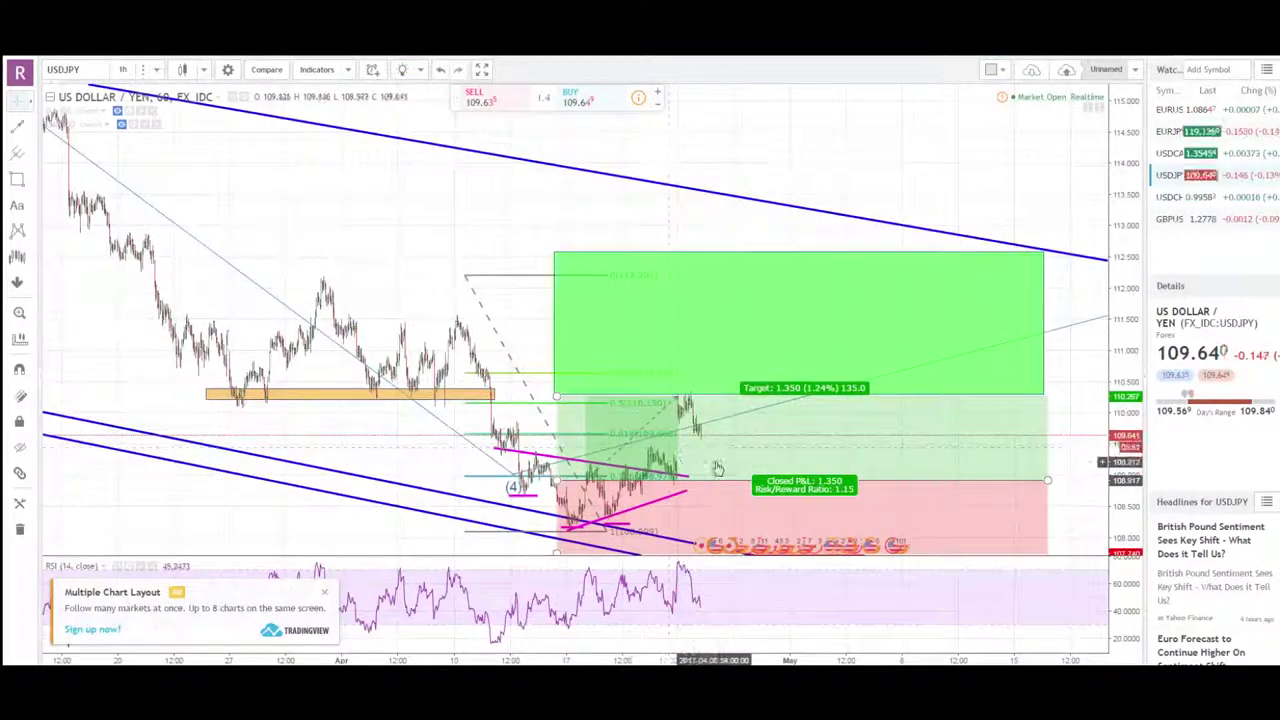
Examine the USD/JPY long position against the projected rise to wave (5) at the upper blue line and the drop arrow beyond it.
drag(455, 443, 390, 443)
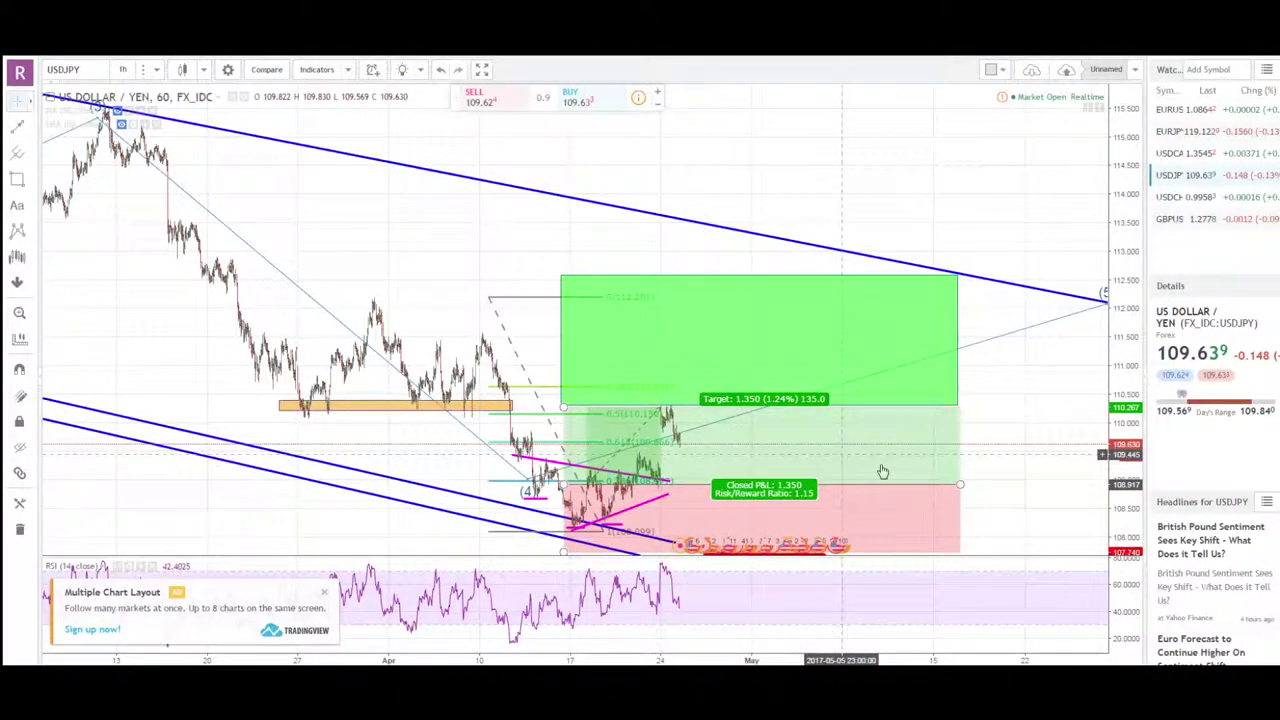
drag(986, 475, 891, 466)
drag(1117, 483, 1117, 396)
drag(985, 467, 909, 357)
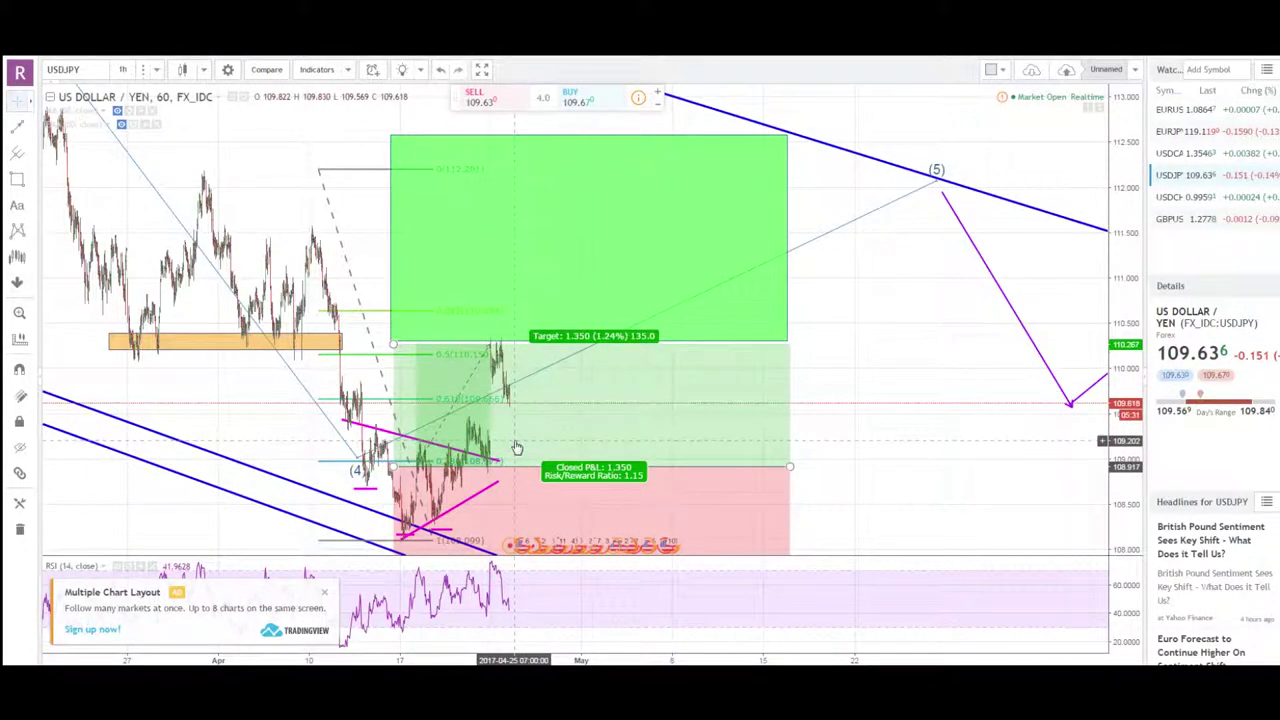
Open the USD/CHF chart and examine the falling blue channel, the magenta gap box and the two long positions.
click(1197, 198)
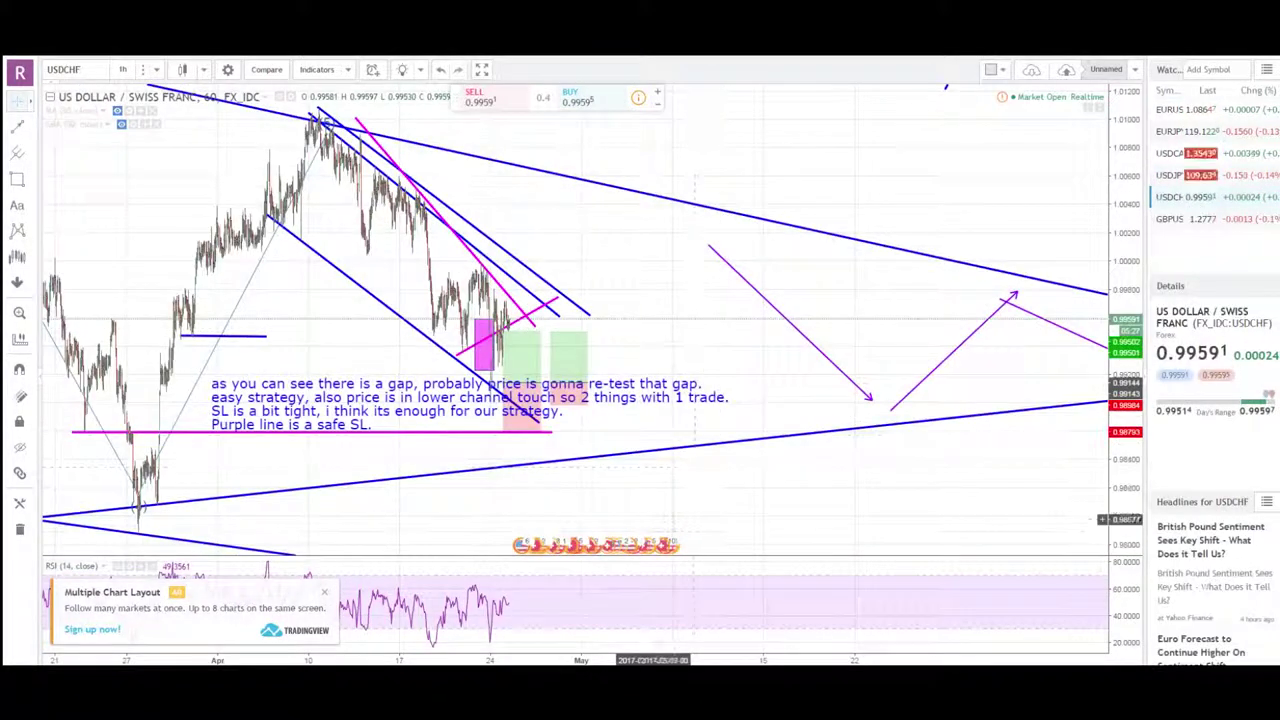
scroll(553, 600, up, 5)
drag(450, 474, 930, 514)
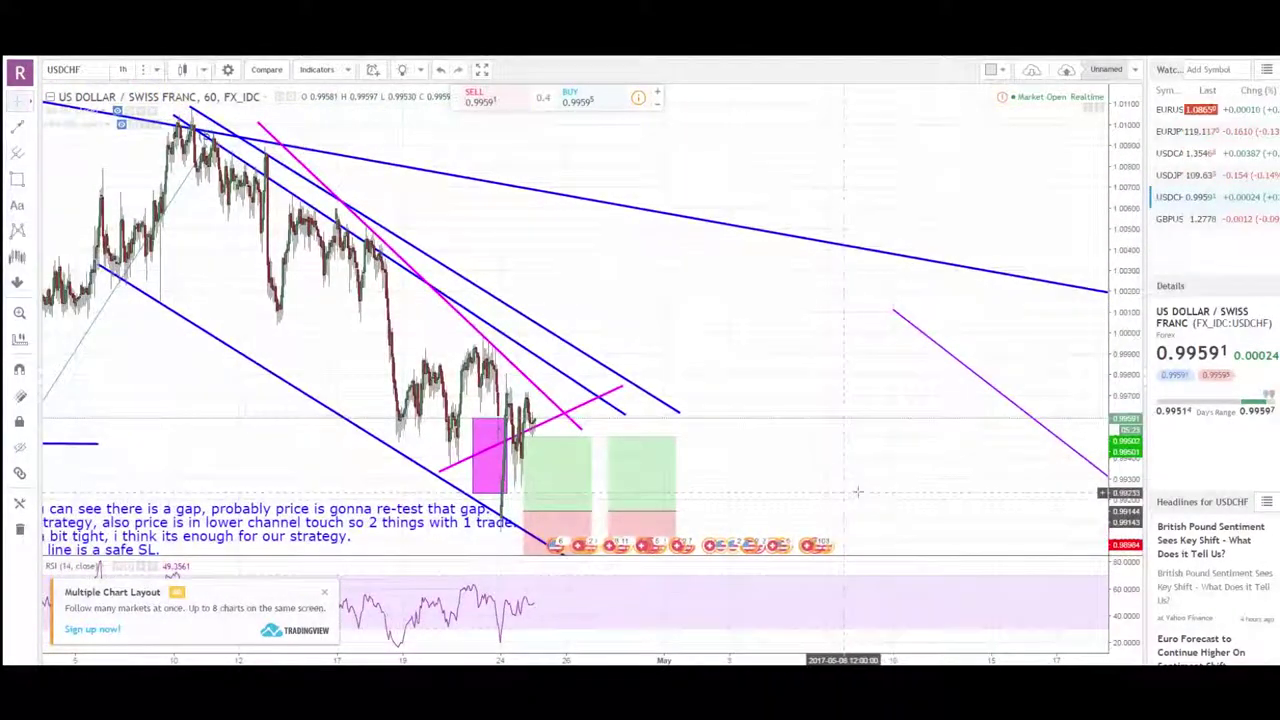
drag(1007, 415, 1093, 390)
drag(676, 660, 380, 660)
drag(595, 483, 985, 484)
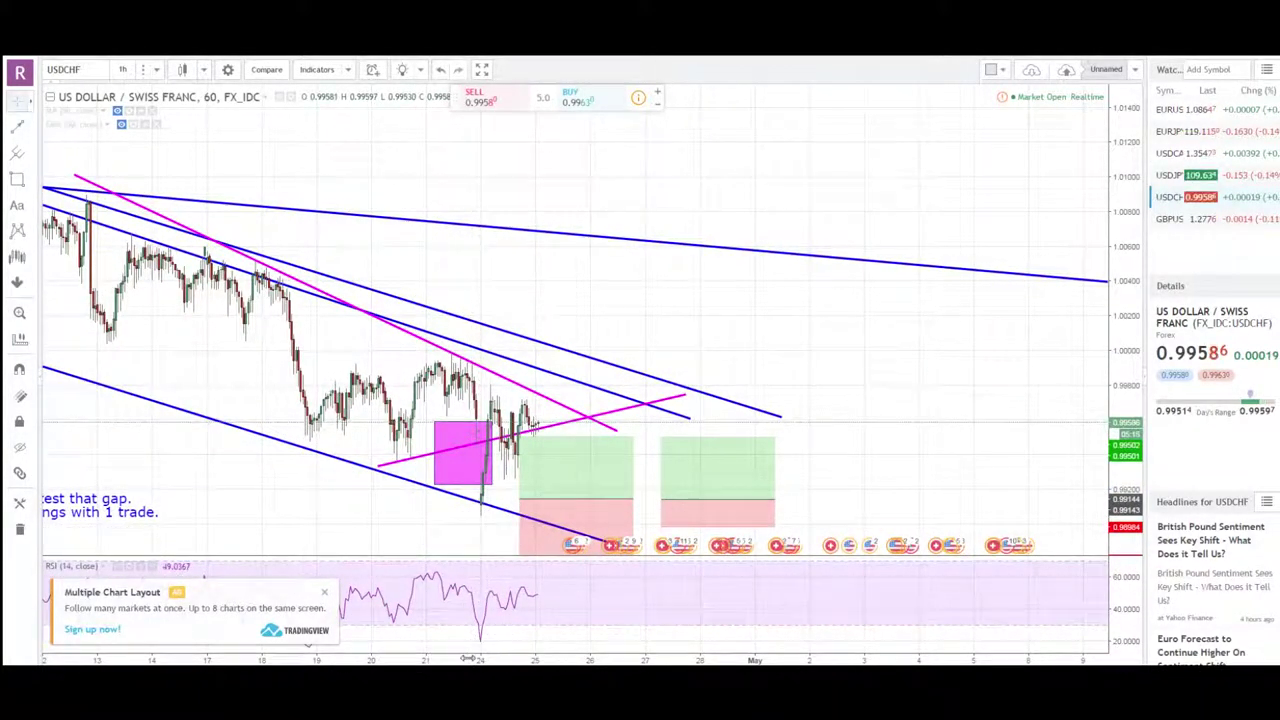
Measure the price distance from below the 24 April opening candle up to the last 21 April candle in the magenta box.
scroll(478, 636, up, 4)
scroll(730, 542, up, 2)
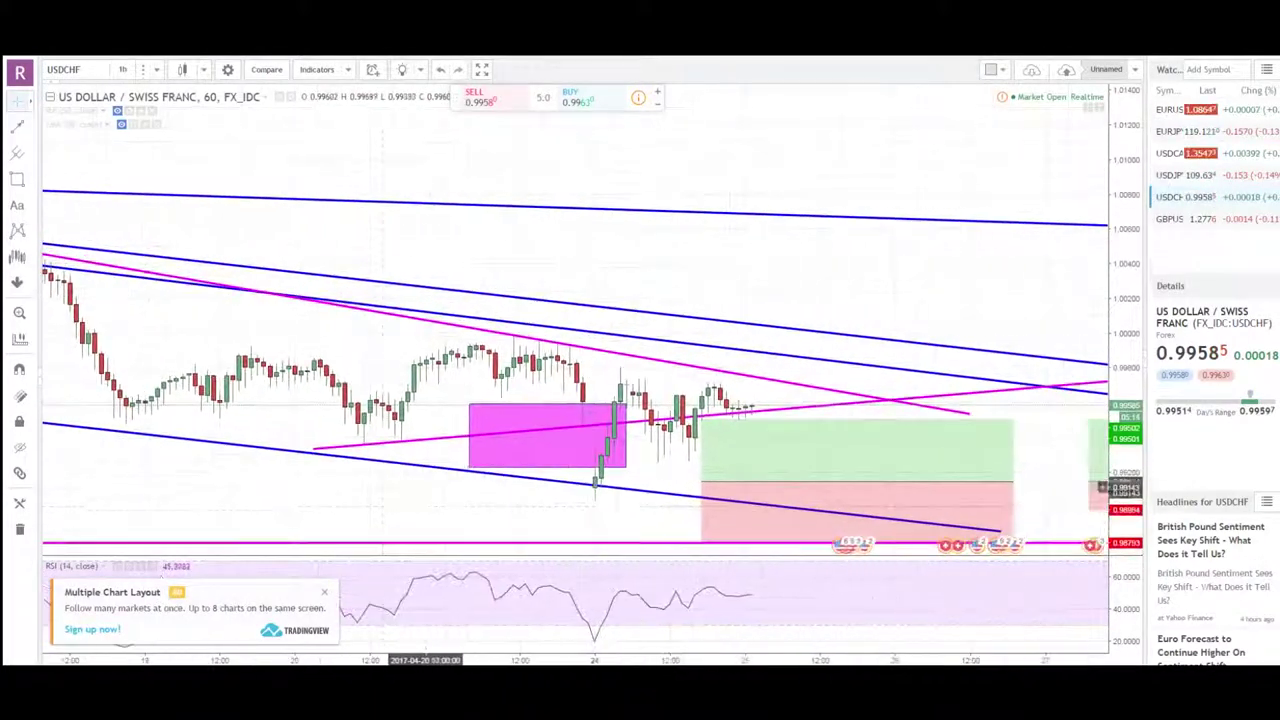
scroll(694, 432, up, 2)
drag(587, 465, 517, 390)
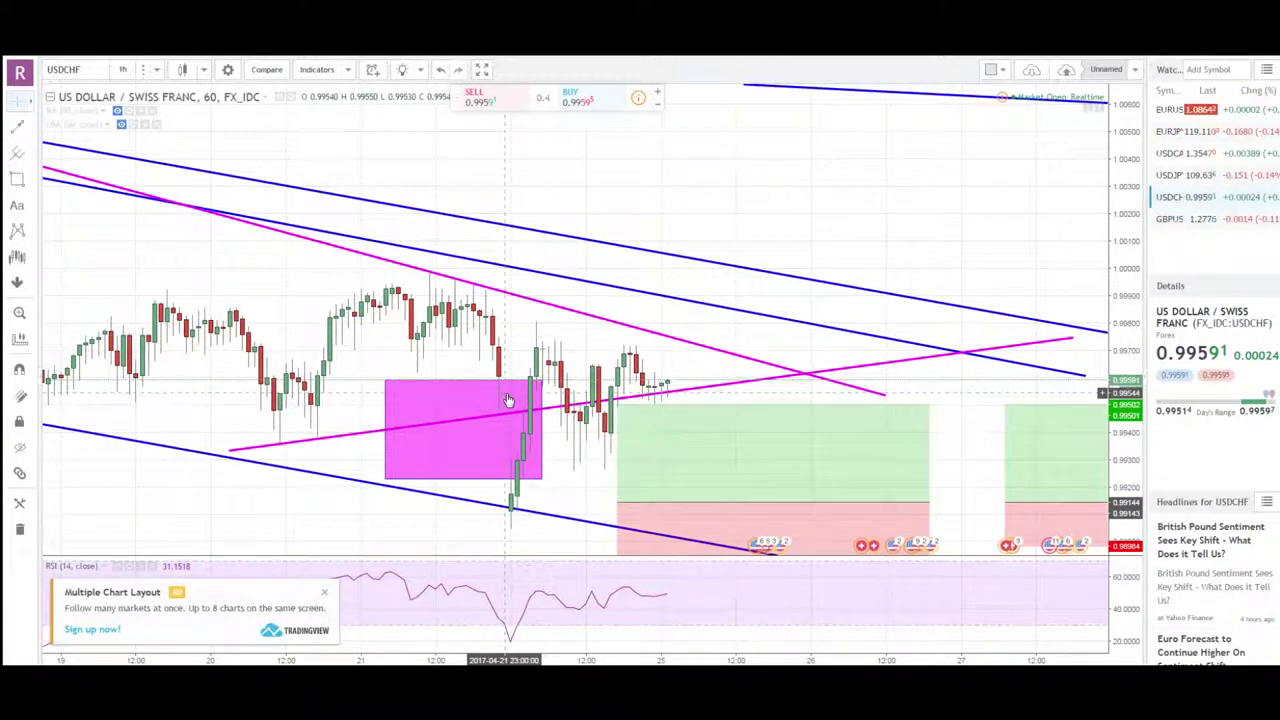
shift+click(510, 535)
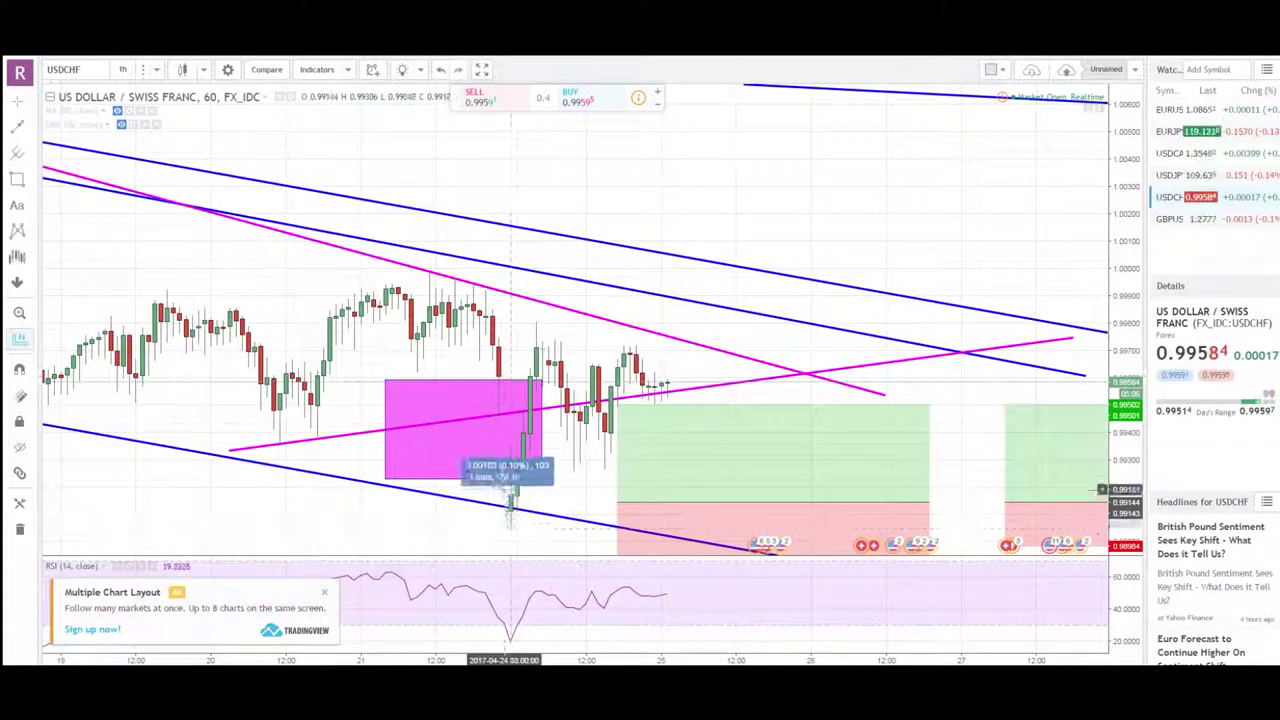
click(507, 398)
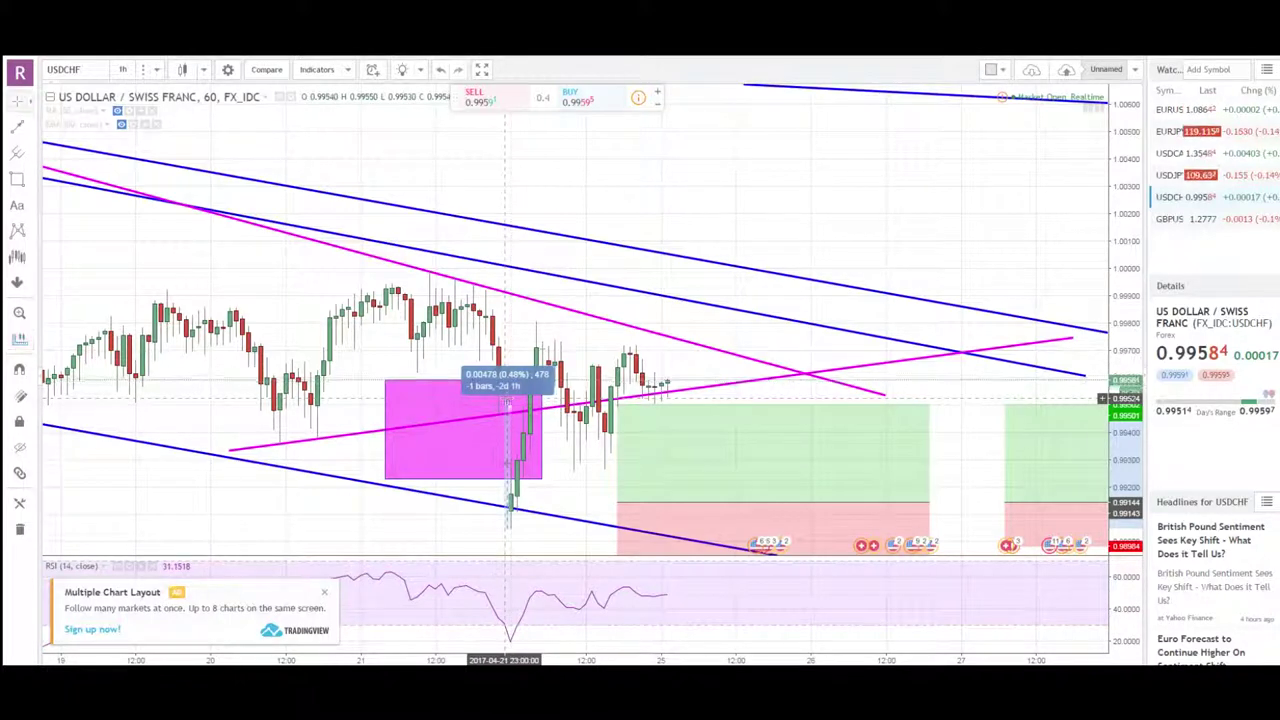
drag(428, 515, 399, 477)
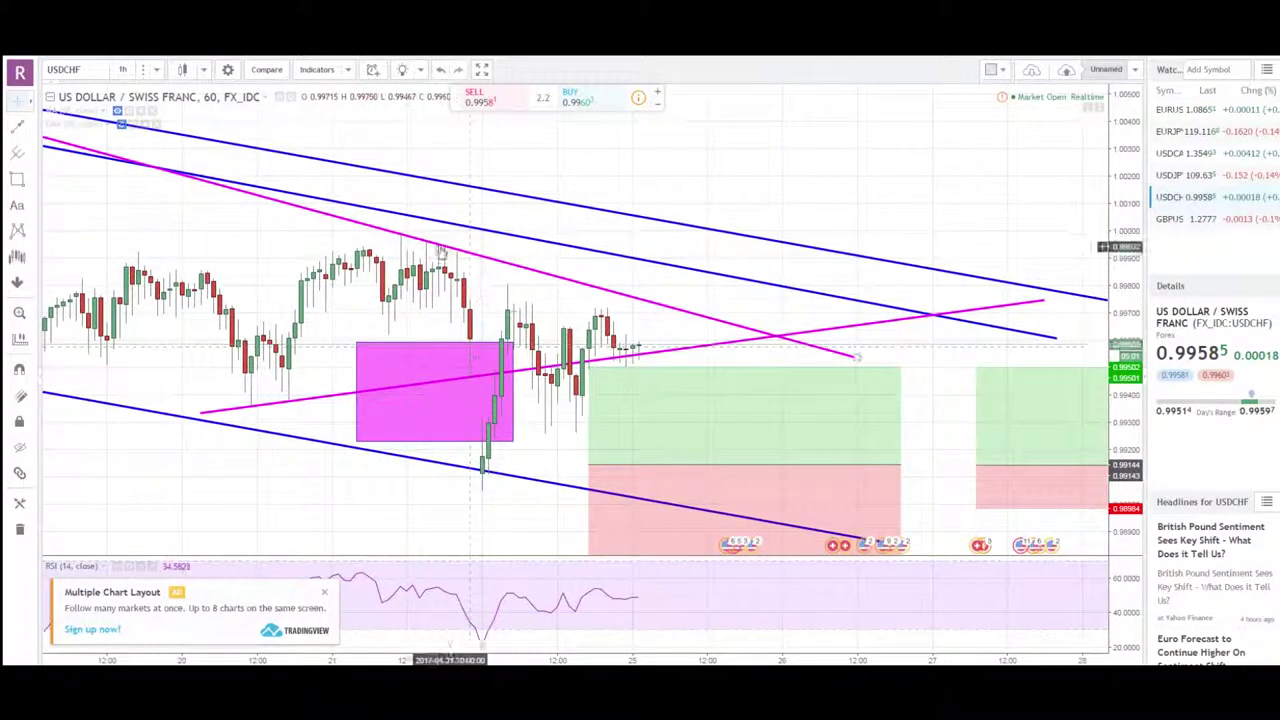
Examine the entries, targets and stops of the two USD/CHF long positions against the falling channel's lower line.
scroll(474, 357, down, 8)
drag(743, 489, 523, 512)
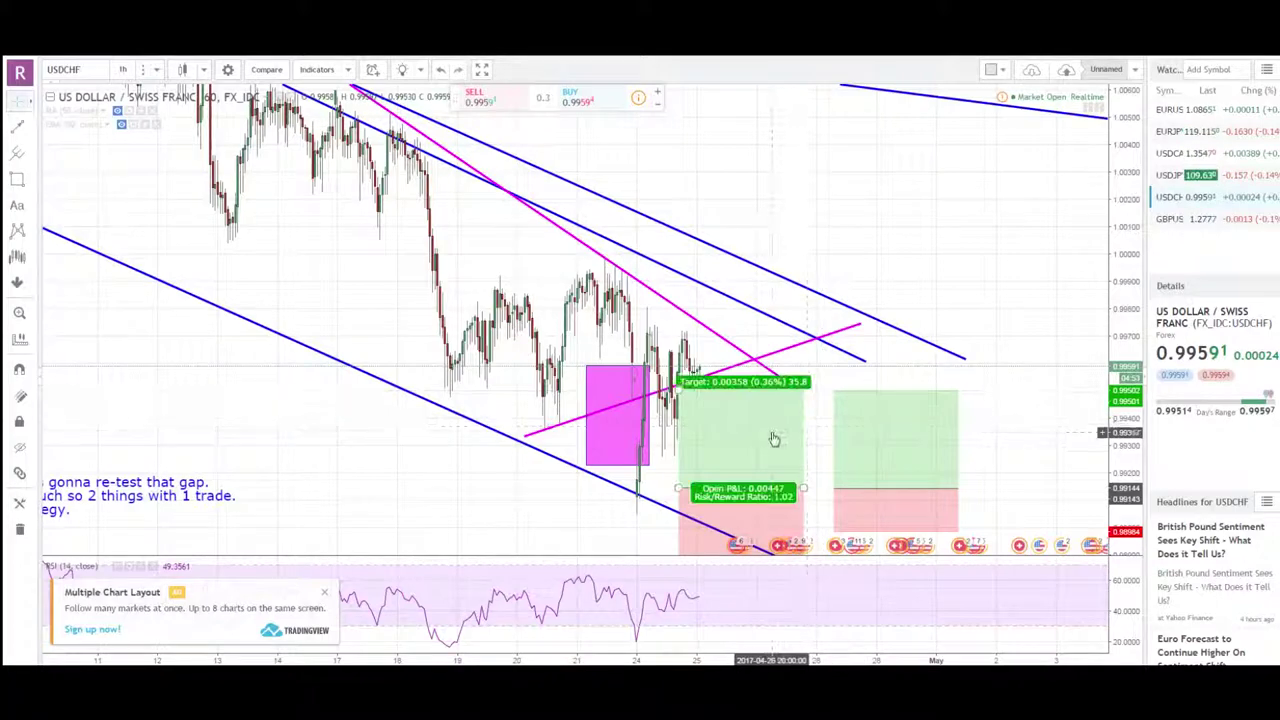
drag(1126, 309, 1126, 442)
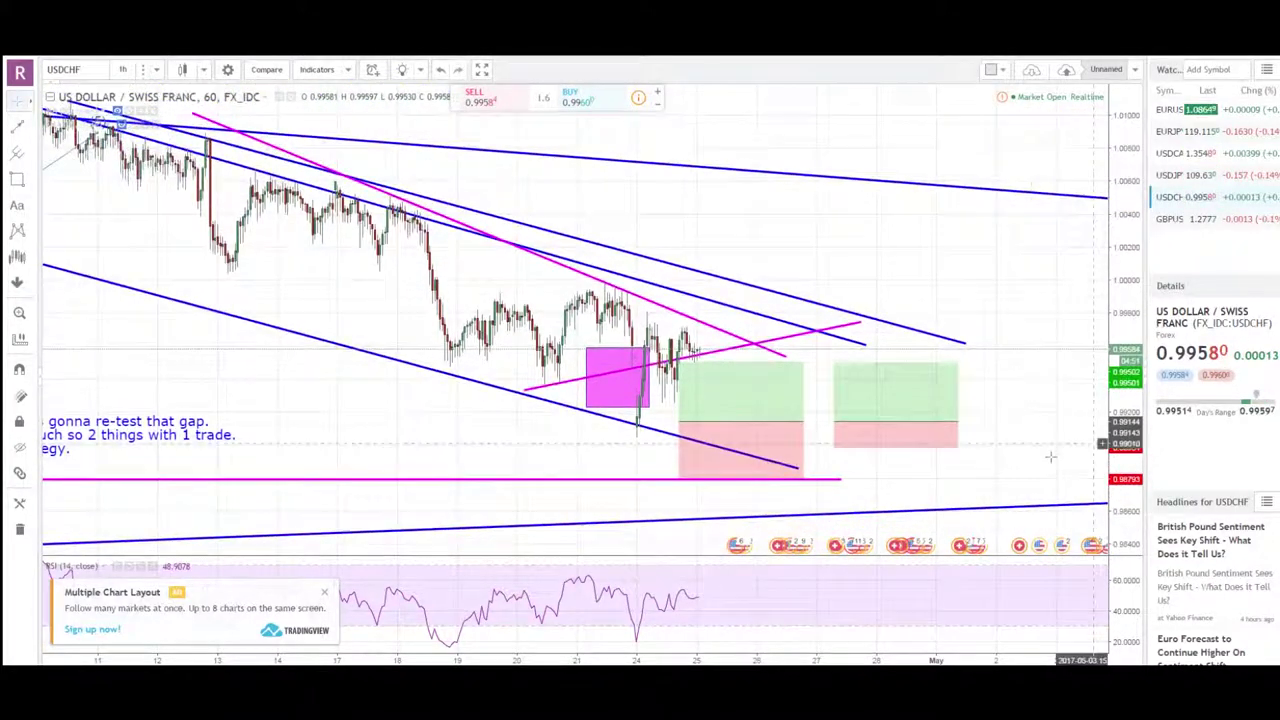
scroll(713, 541, down, 4)
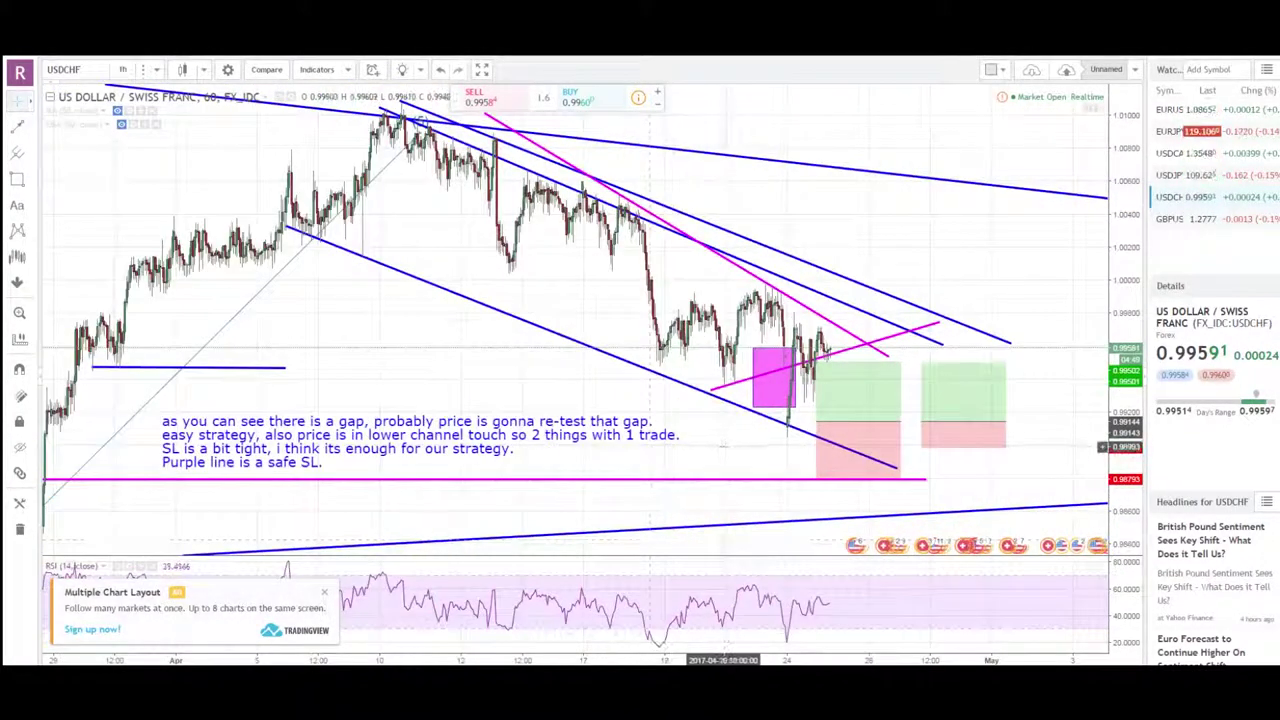
drag(713, 541, 631, 516)
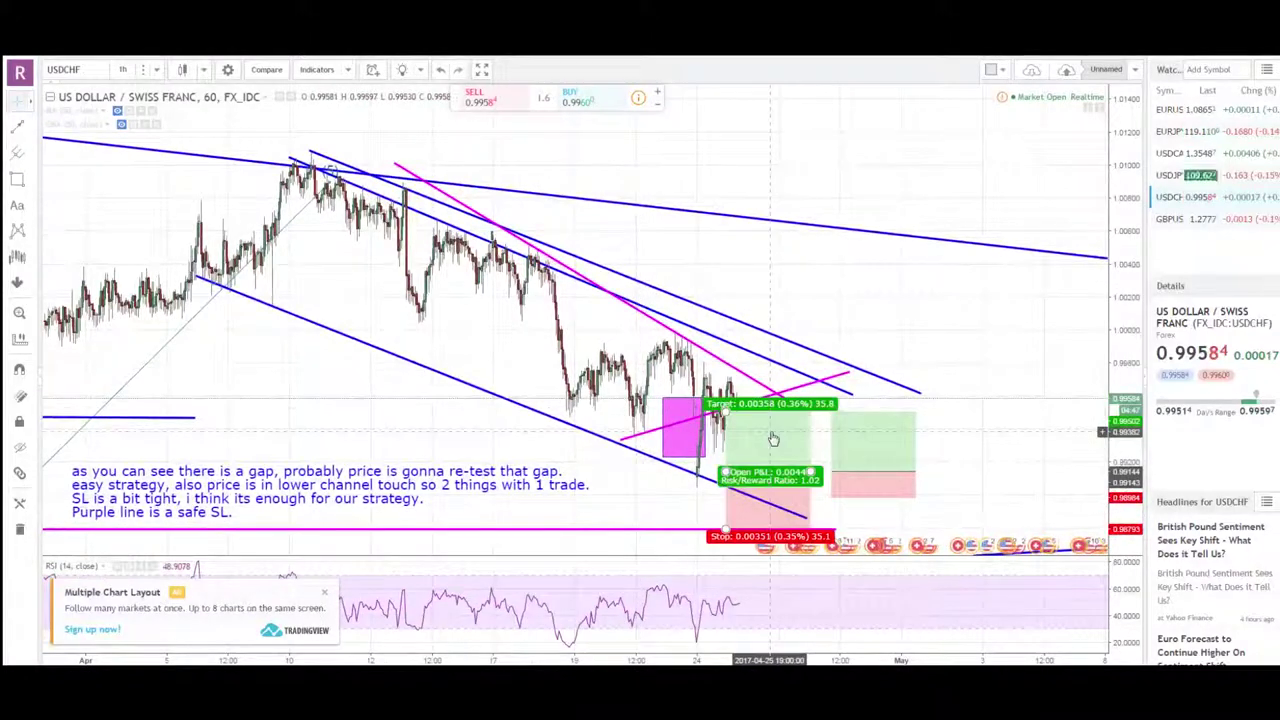
drag(866, 321, 868, 366)
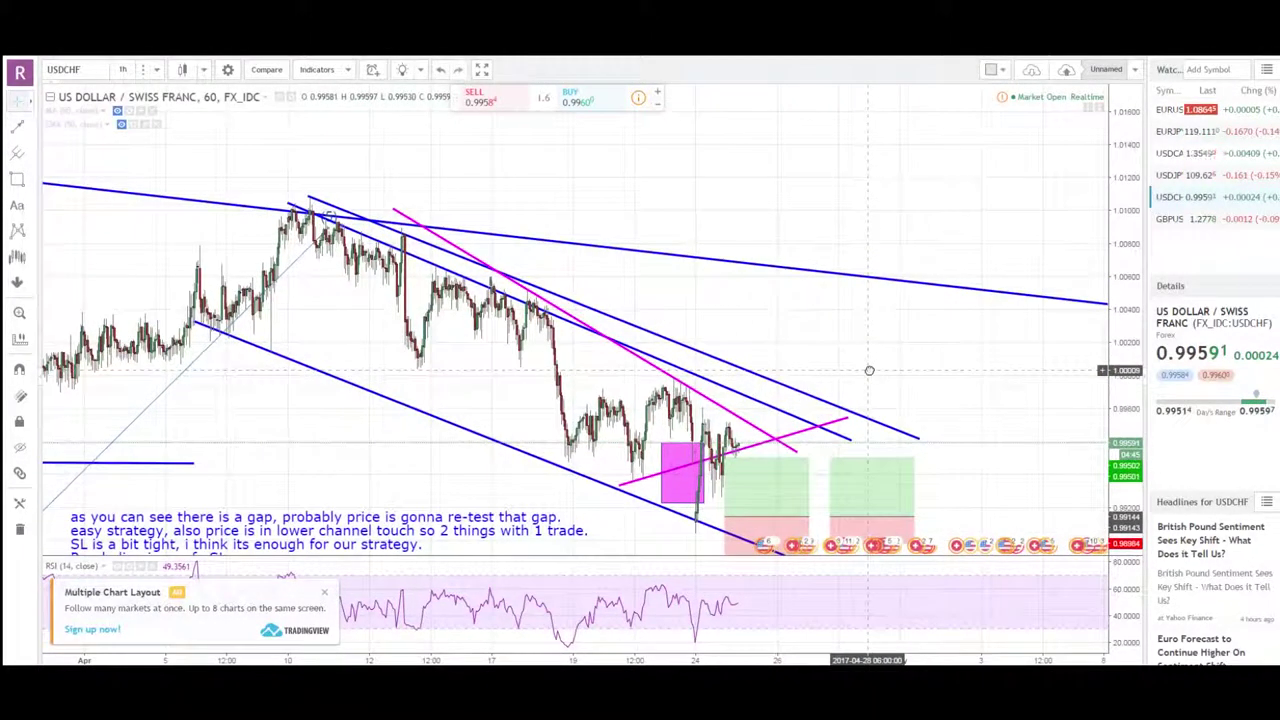
drag(857, 313, 832, 304)
drag(494, 661, 802, 660)
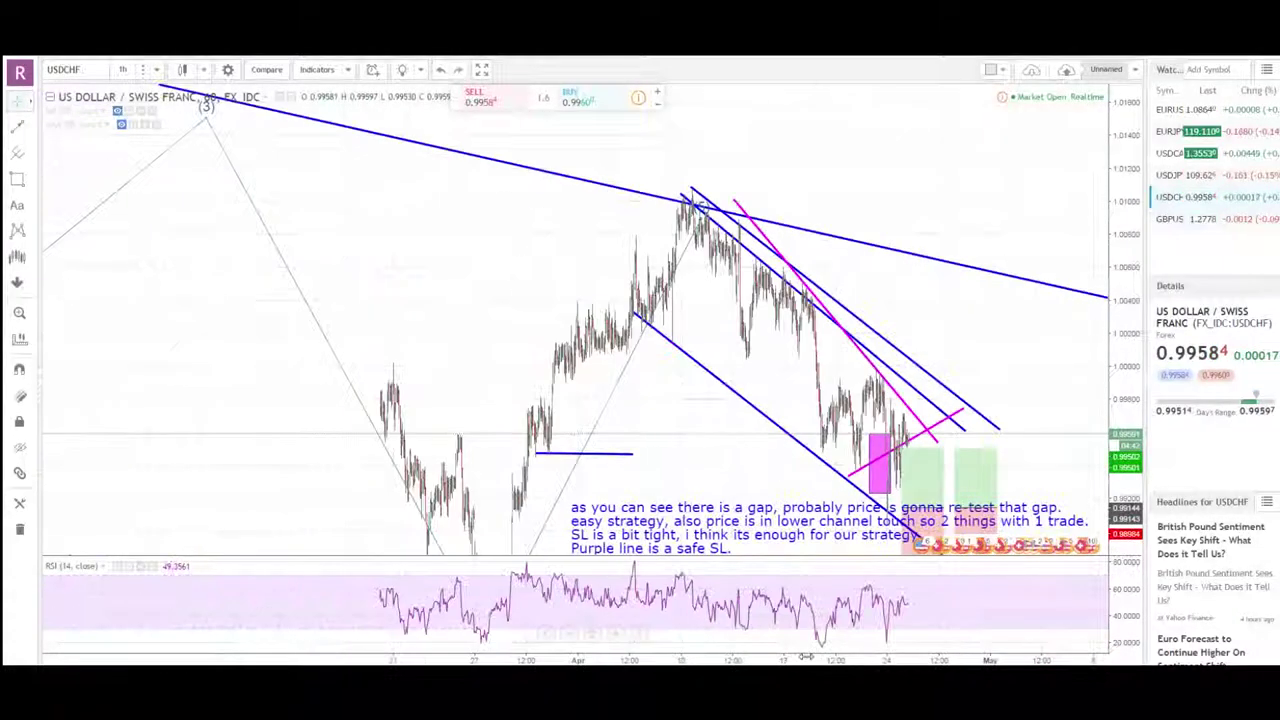
mouse_move(663, 367)
mouse_down()
mouse_move(568, 314)
mouse_move(442, 374)
mouse_up()
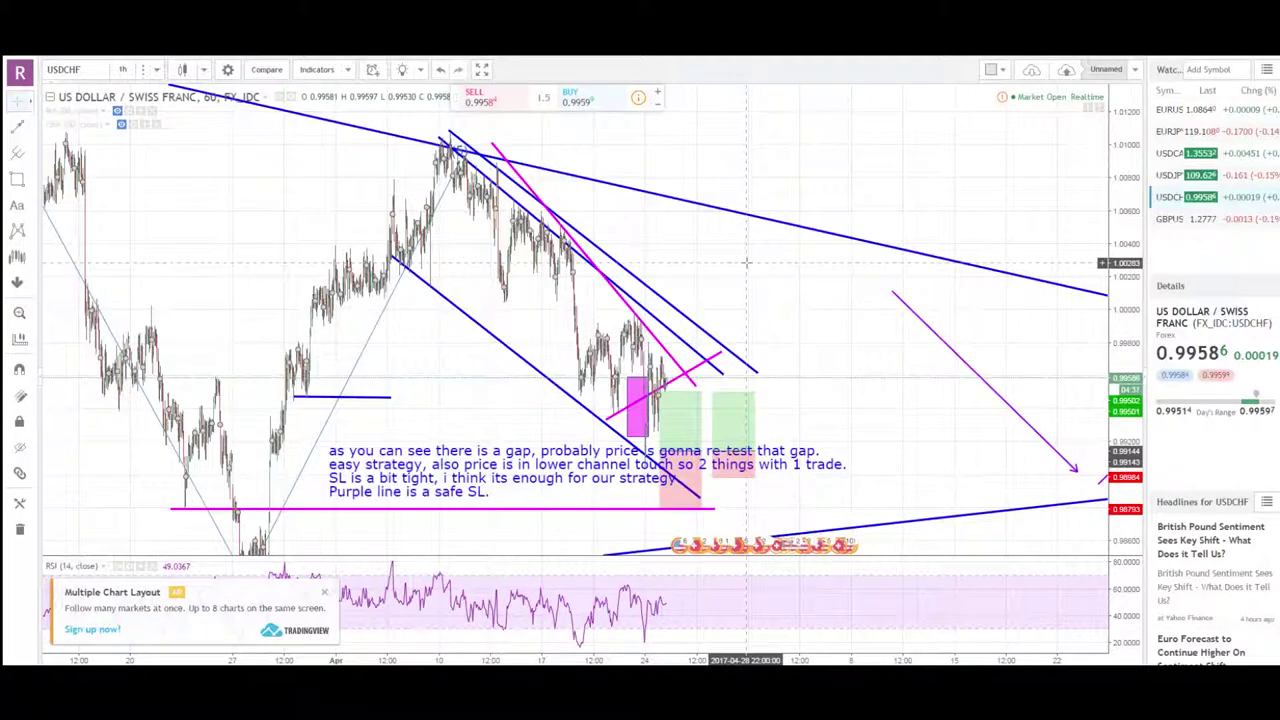
mouse_move(757, 280)
mouse_down()
mouse_move(763, 250)
mouse_move(724, 297)
mouse_move(731, 283)
mouse_up()
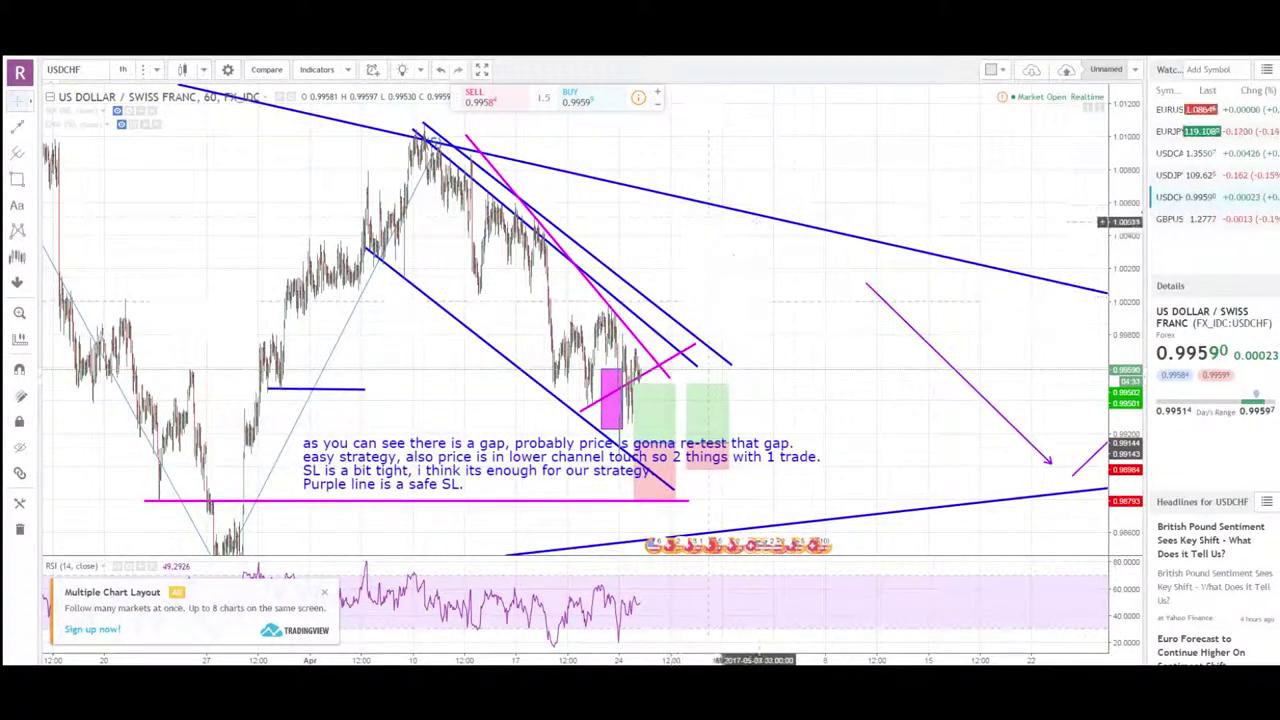
Examine the horizontal magenta safe stop-loss line against the late-March lows, the gap note and the projected down arrow.
mouse_move(816, 353)
mouse_down()
mouse_move(806, 332)
mouse_move(838, 320)
mouse_up()
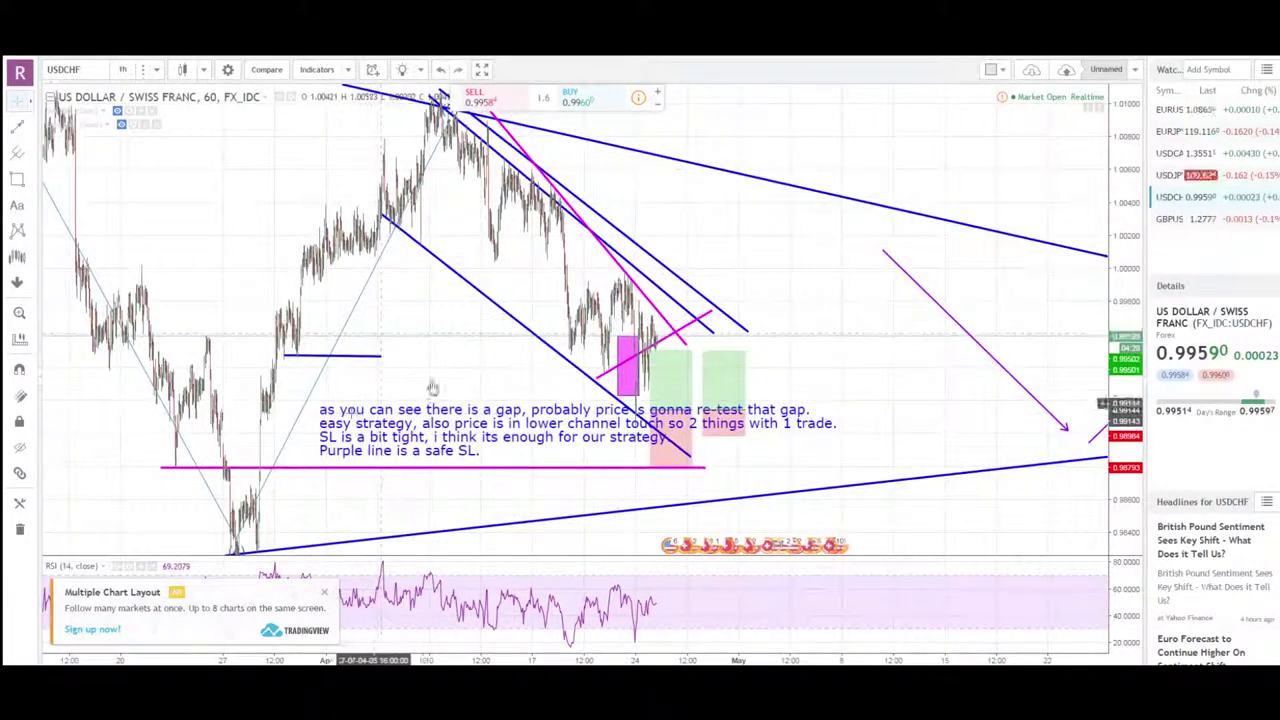
click(376, 469)
mouse_move(712, 270)
mouse_down()
mouse_move(692, 282)
mouse_move(718, 254)
mouse_up()
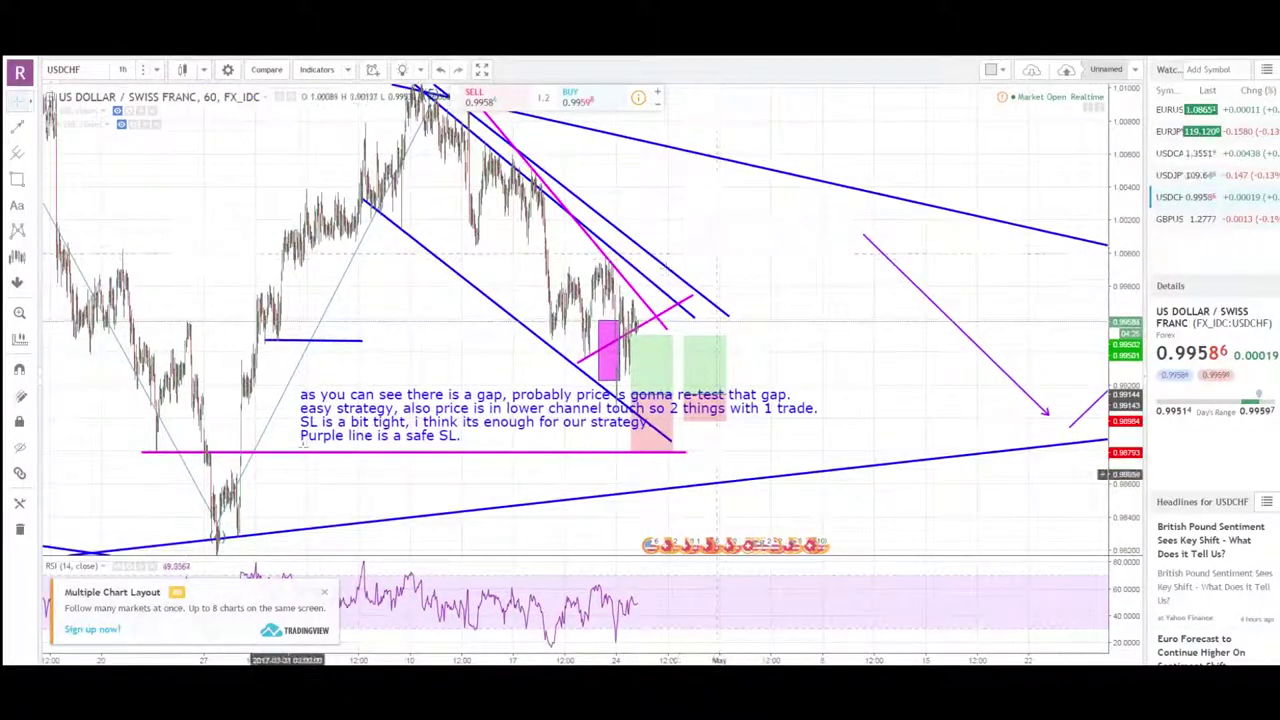
drag(334, 370, 336, 417)
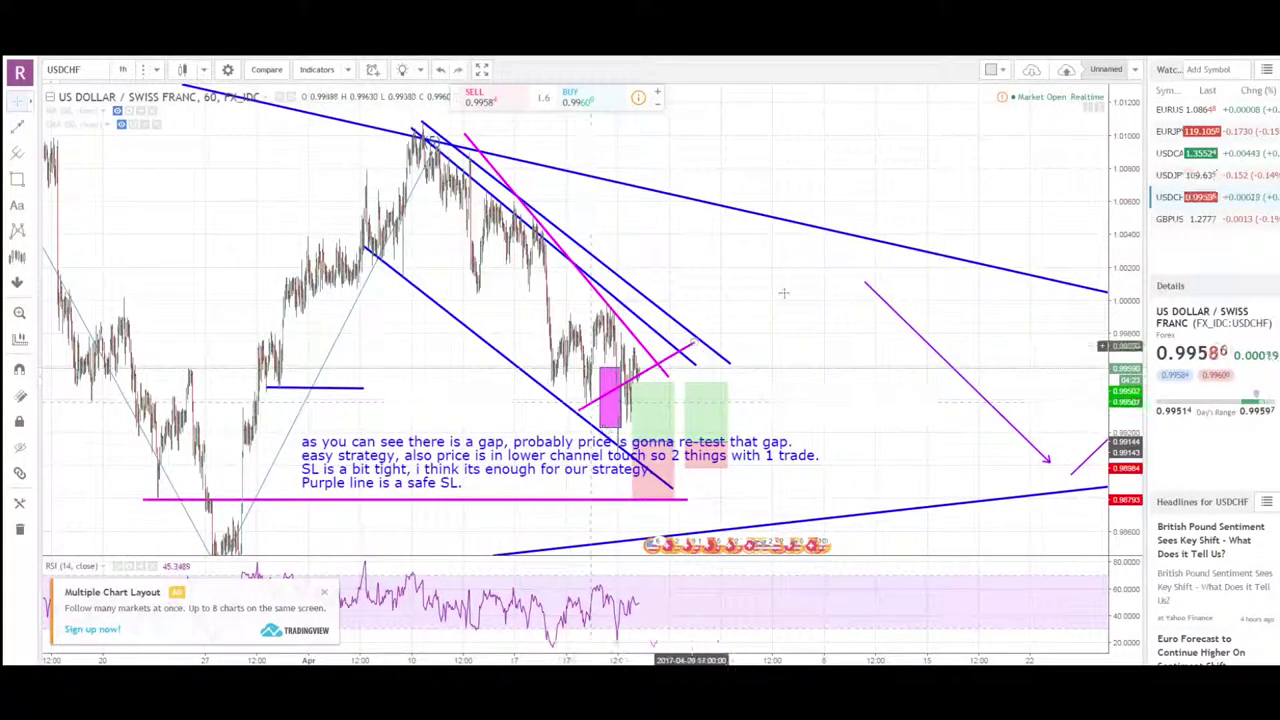
drag(763, 328, 738, 370)
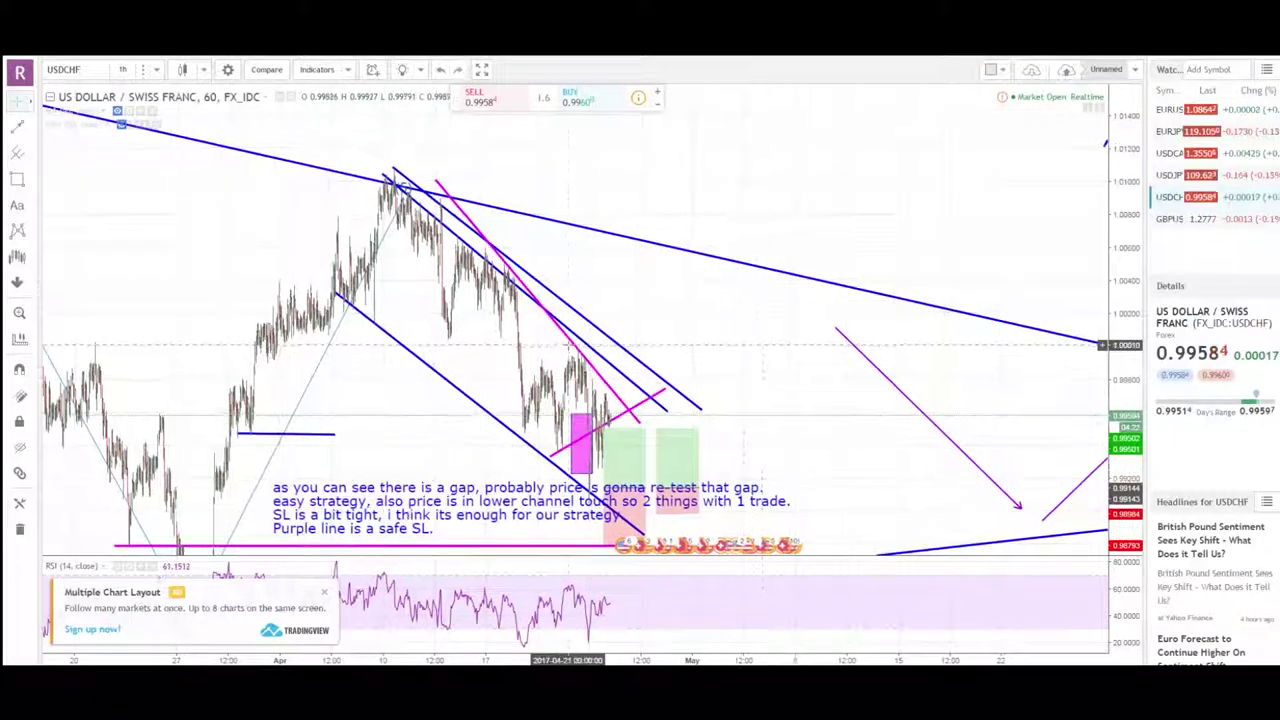
drag(735, 388, 724, 372)
mouse_move(678, 313)
mouse_down()
mouse_move(718, 358)
mouse_move(718, 343)
mouse_move(684, 374)
mouse_up()
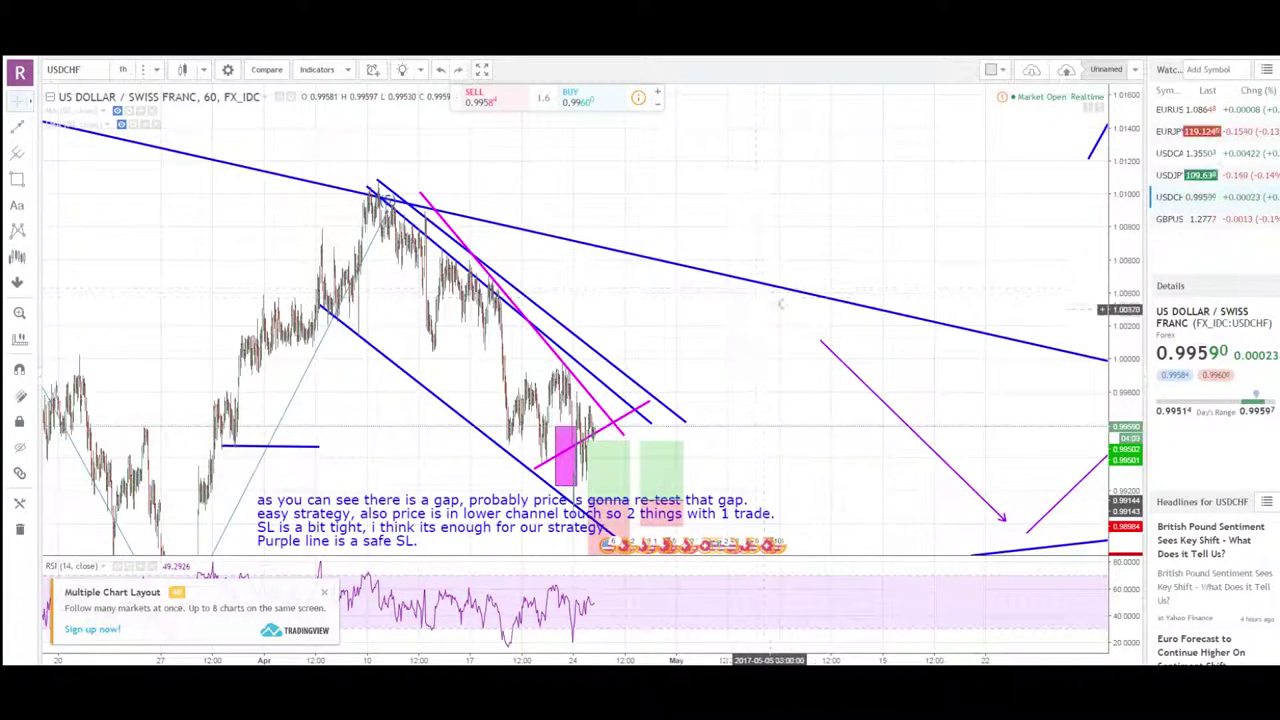
drag(754, 330, 721, 308)
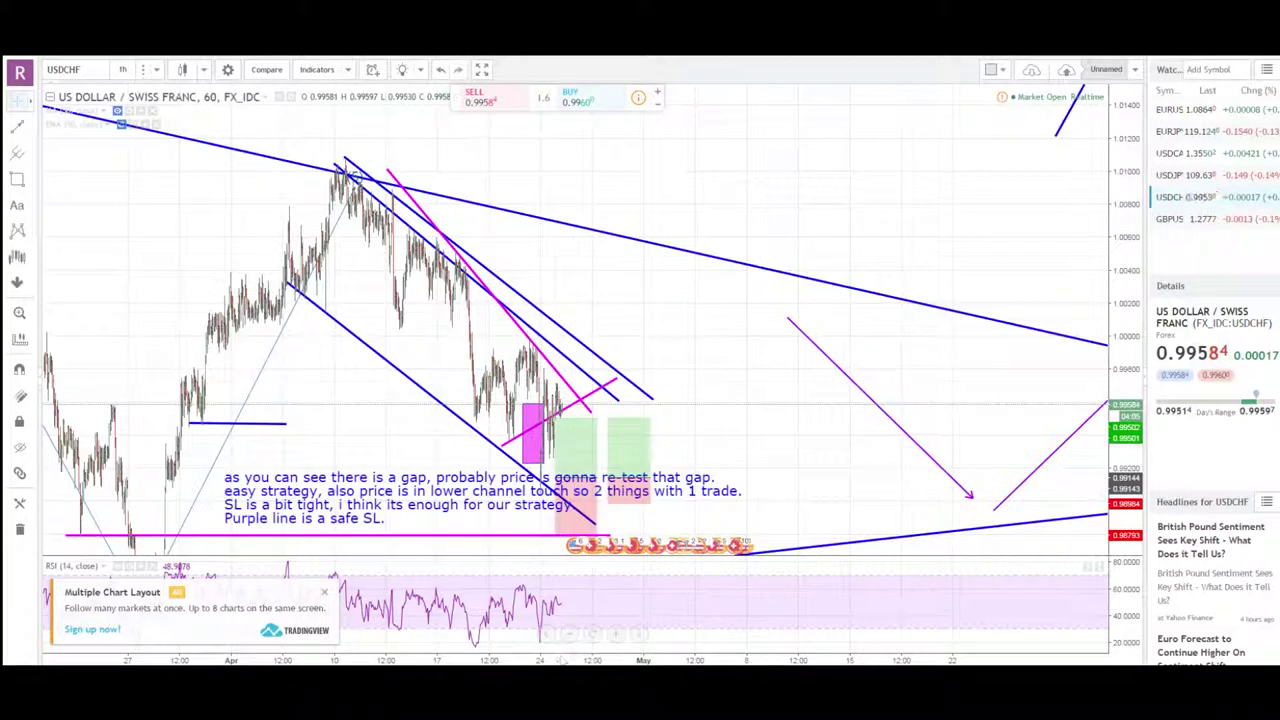
Compare the magenta trendlines and falling channel around the gap with the USD/CHF price history back to mid-March.
drag(562, 660, 274, 648)
drag(606, 394, 868, 389)
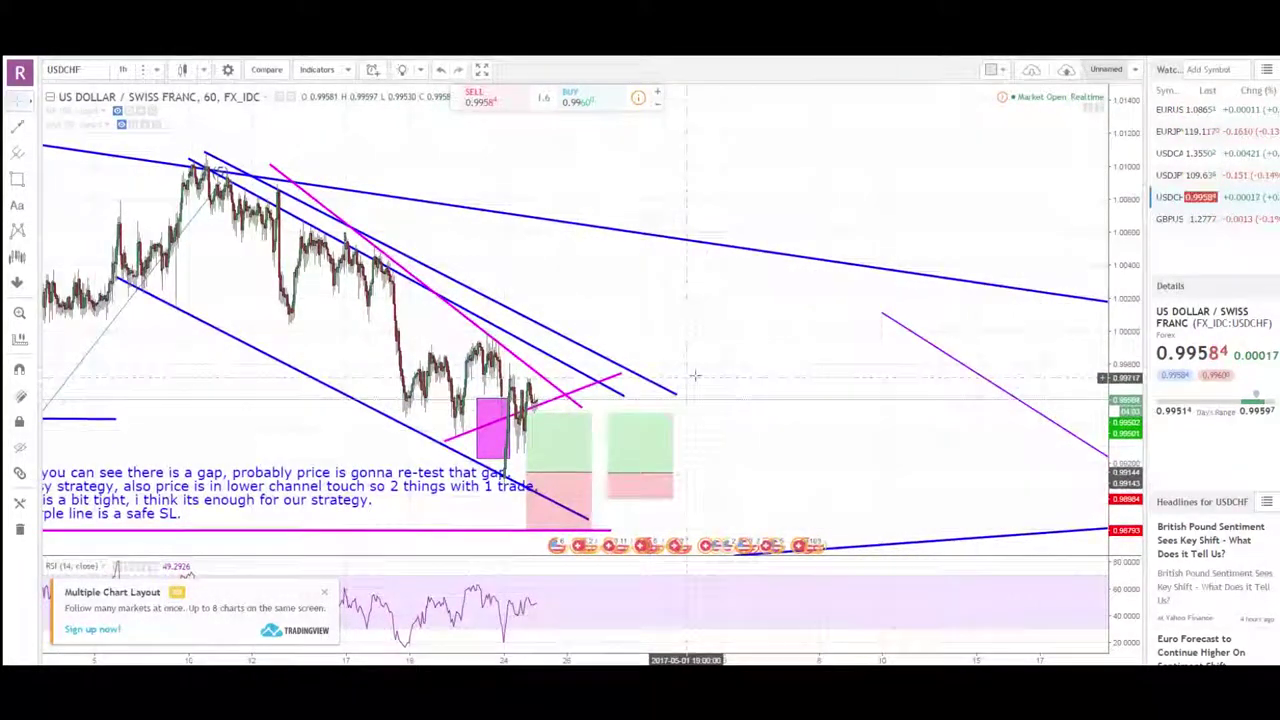
drag(687, 377, 709, 380)
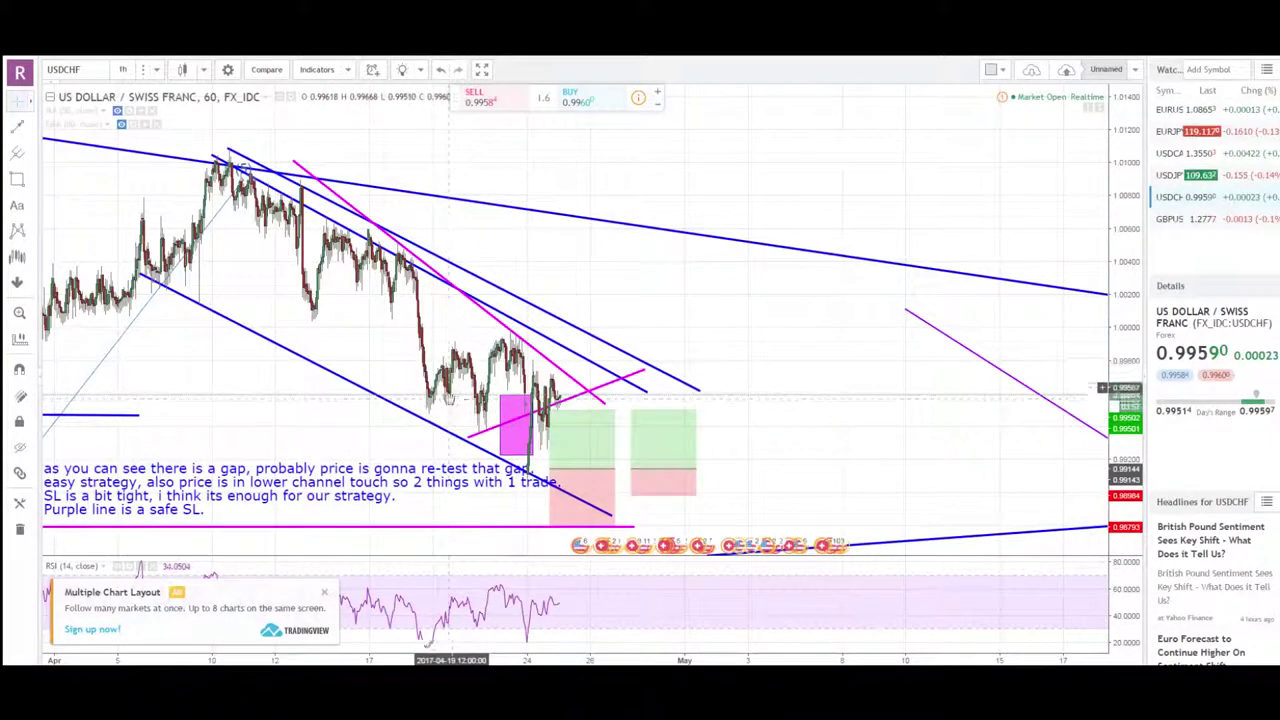
drag(336, 405, 691, 405)
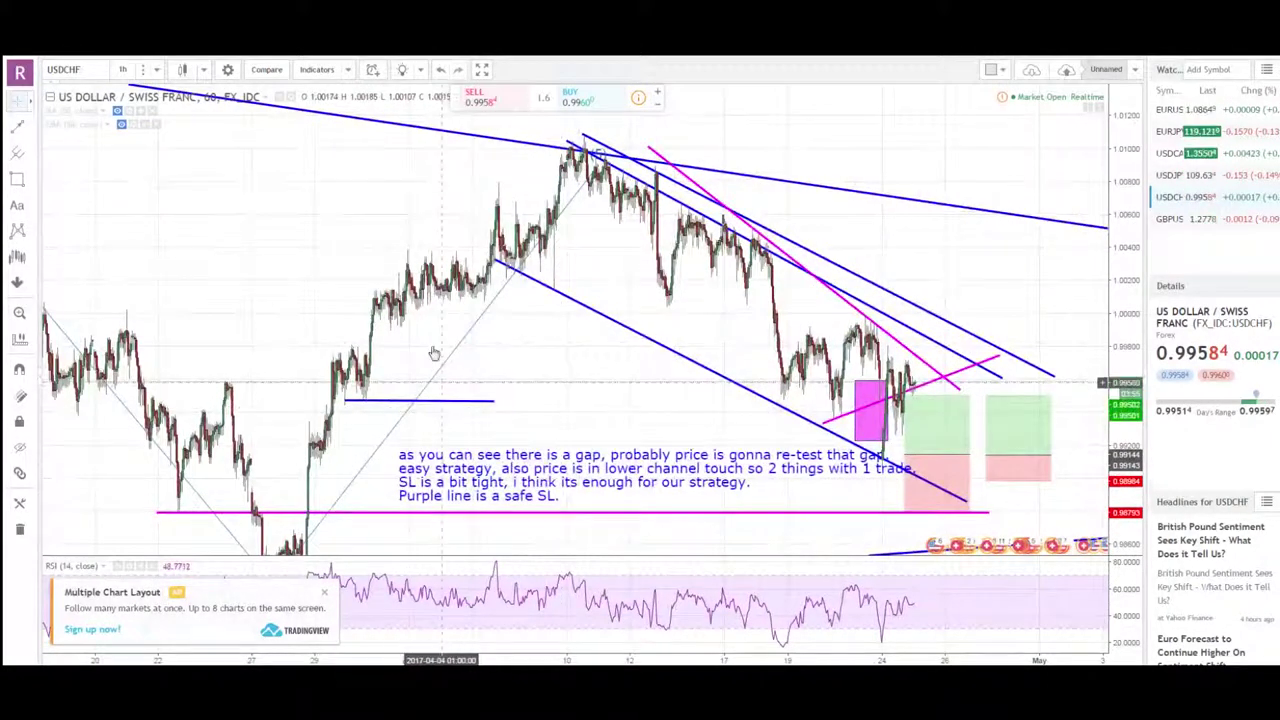
drag(302, 323, 564, 335)
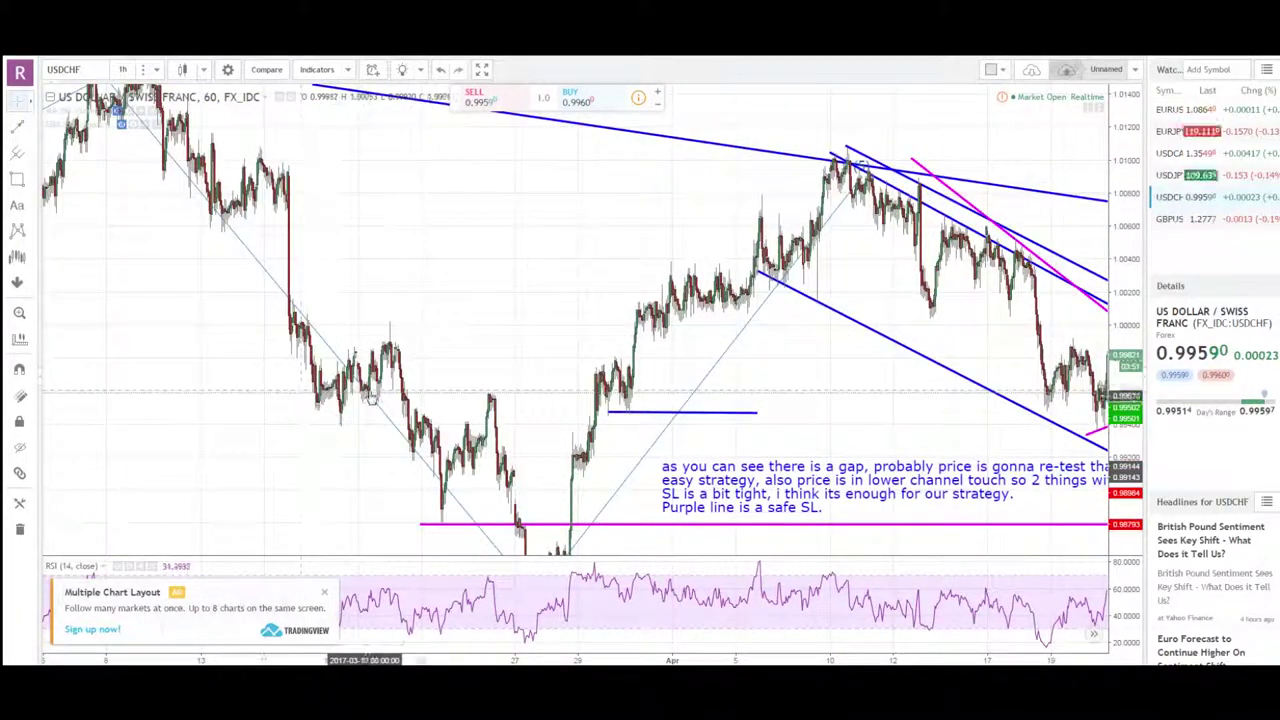
drag(840, 412, 512, 403)
drag(721, 407, 540, 407)
scroll(700, 400, right, 3)
scroll(729, 370, right, 2)
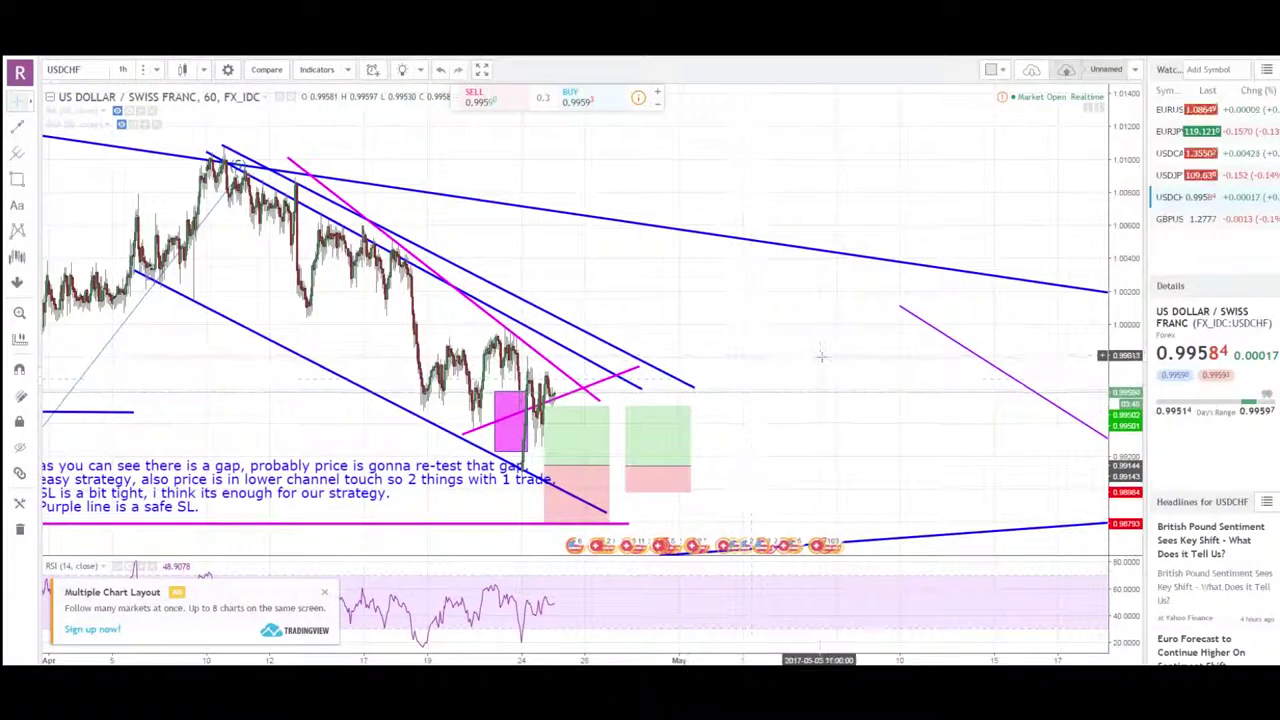
scroll(785, 365, right, 1)
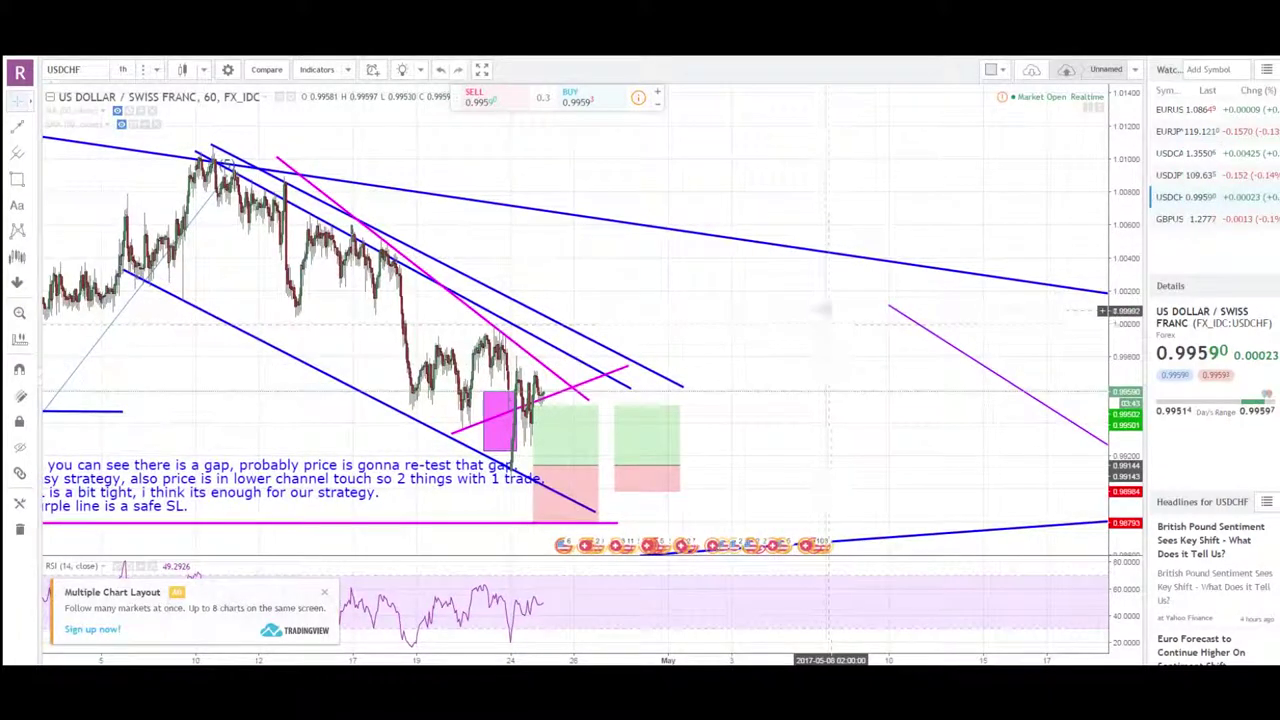
Open the GBP/USD chart and examine the magenta flag, short position, Fibonacci levels and projected purple arrows.
click(1173, 220)
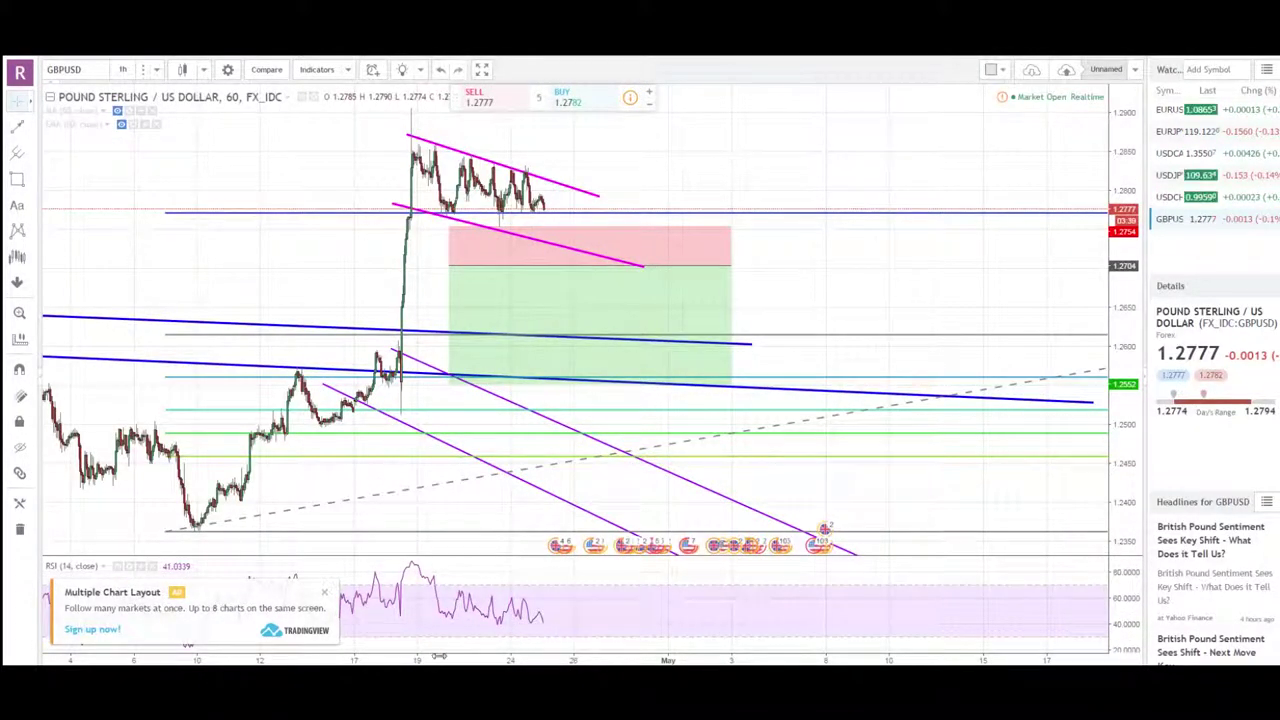
scroll(605, 198, down, 4)
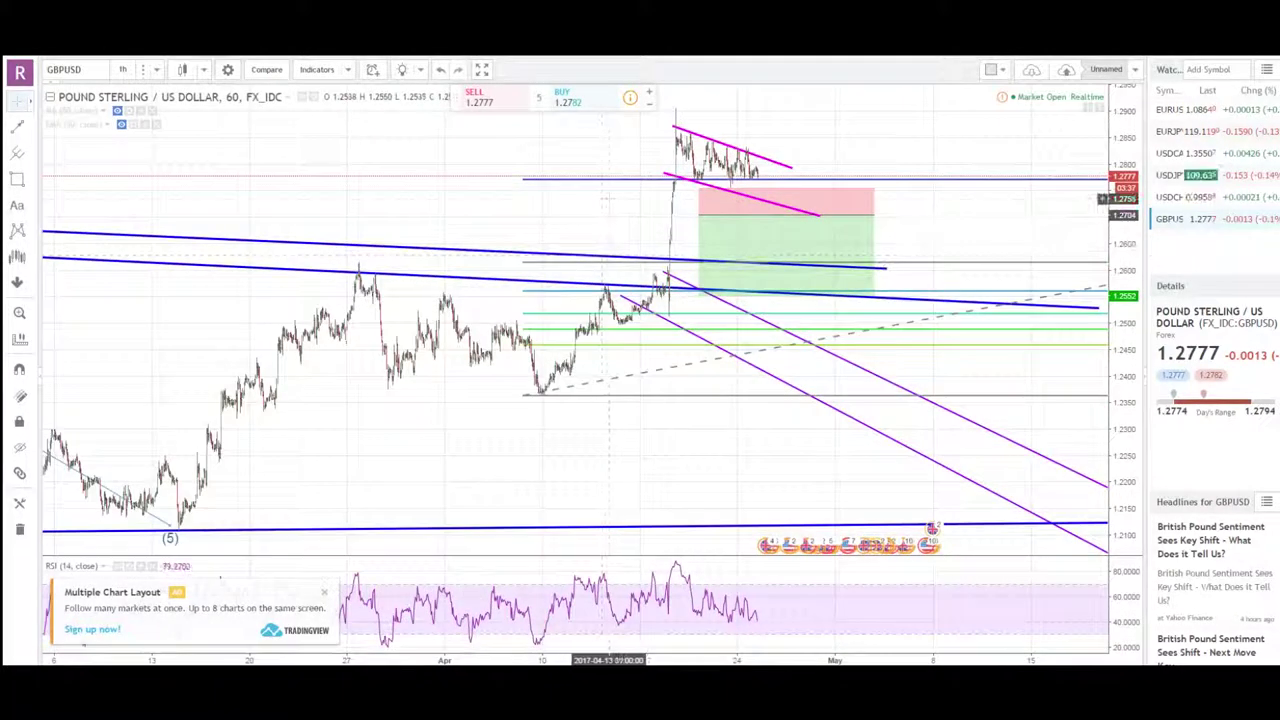
scroll(786, 243, right, 3)
scroll(830, 155, right, 3)
drag(836, 155, 871, 332)
drag(442, 660, 836, 659)
drag(634, 283, 526, 256)
scroll(526, 256, right, 3)
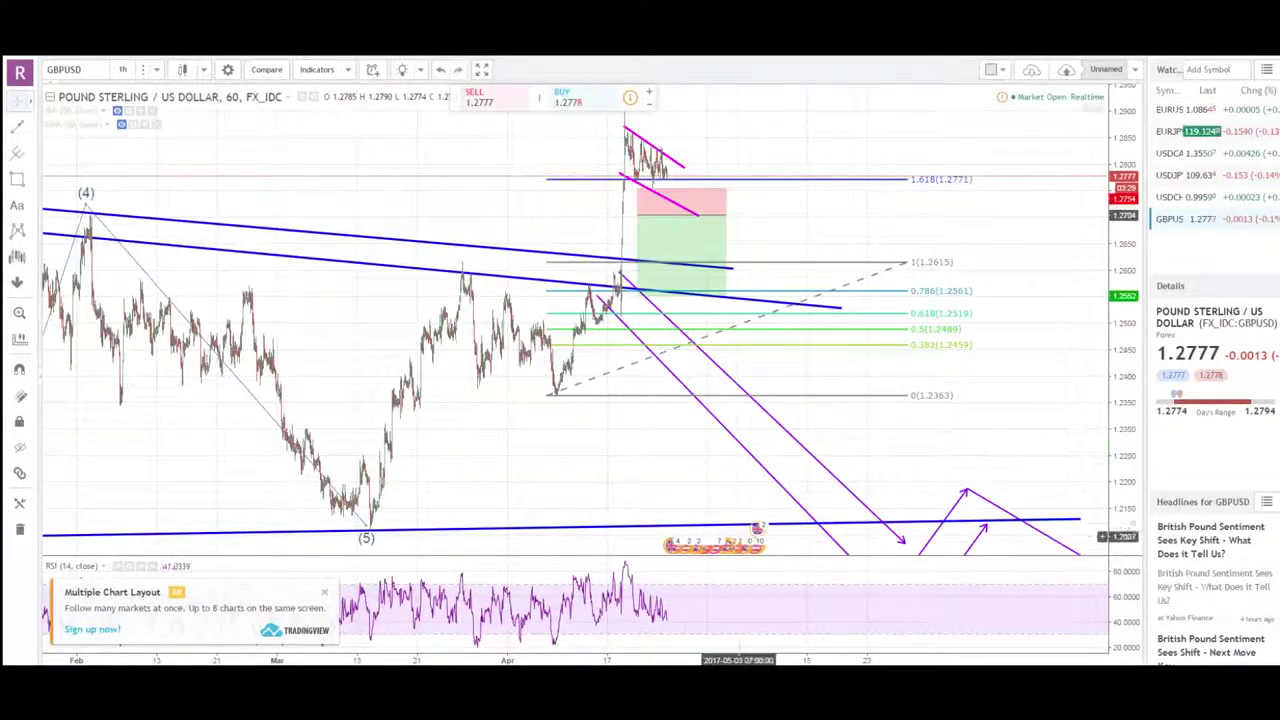
Switch the GBP/USD chart to the 4-hour interval.
scroll(712, 440, left, 4)
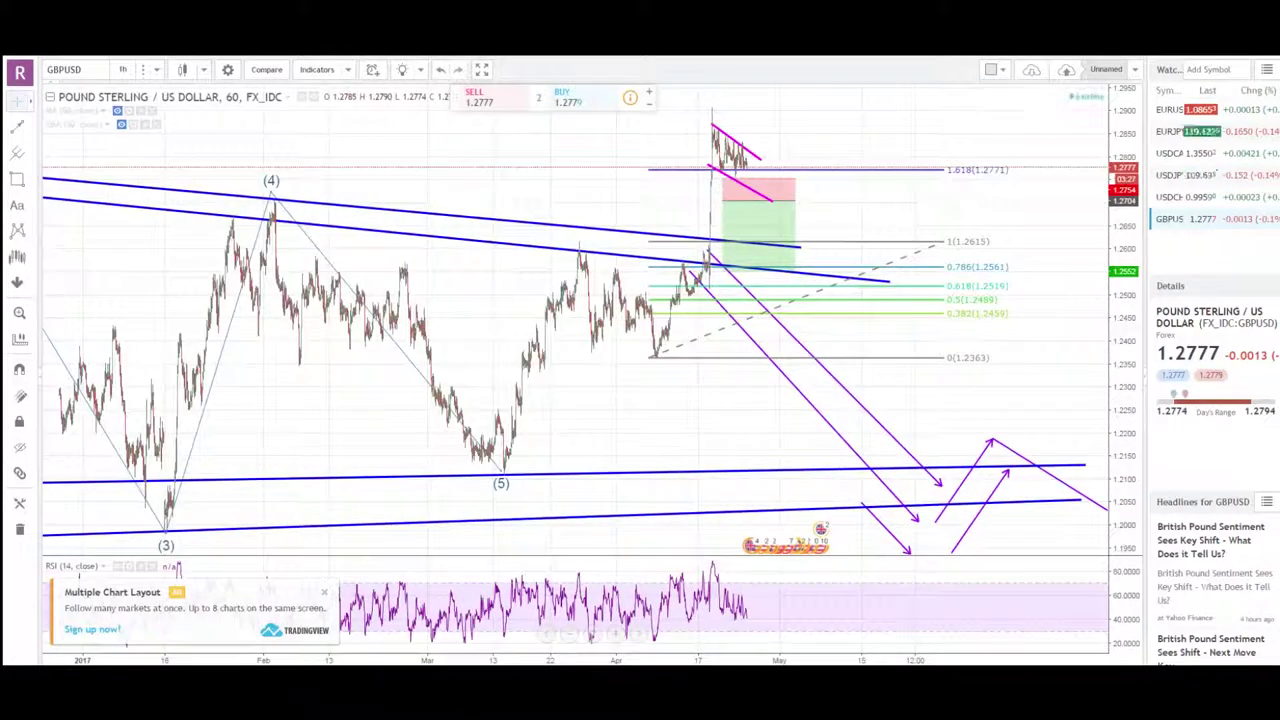
text(4h)
key(Return)
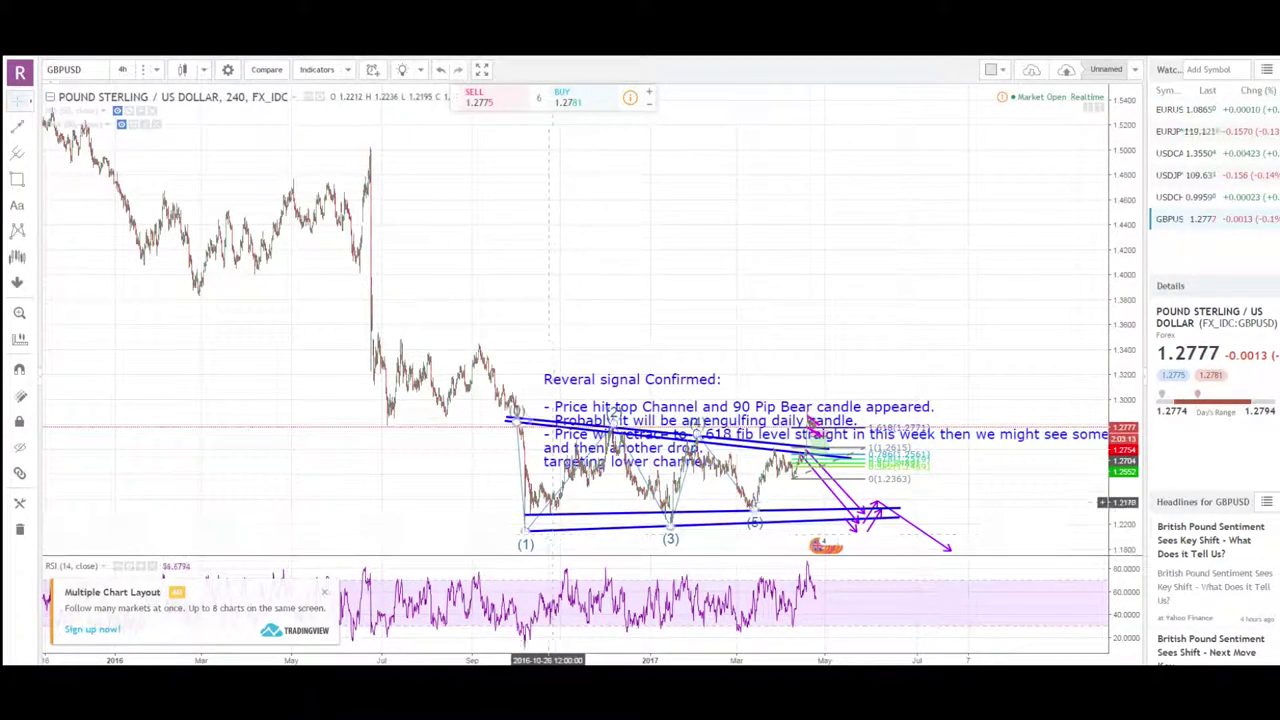
Examine the magenta flag, the short position zone and the blue channel lines around the latest GBP/USD 4-hour candles.
scroll(760, 505, up, 3)
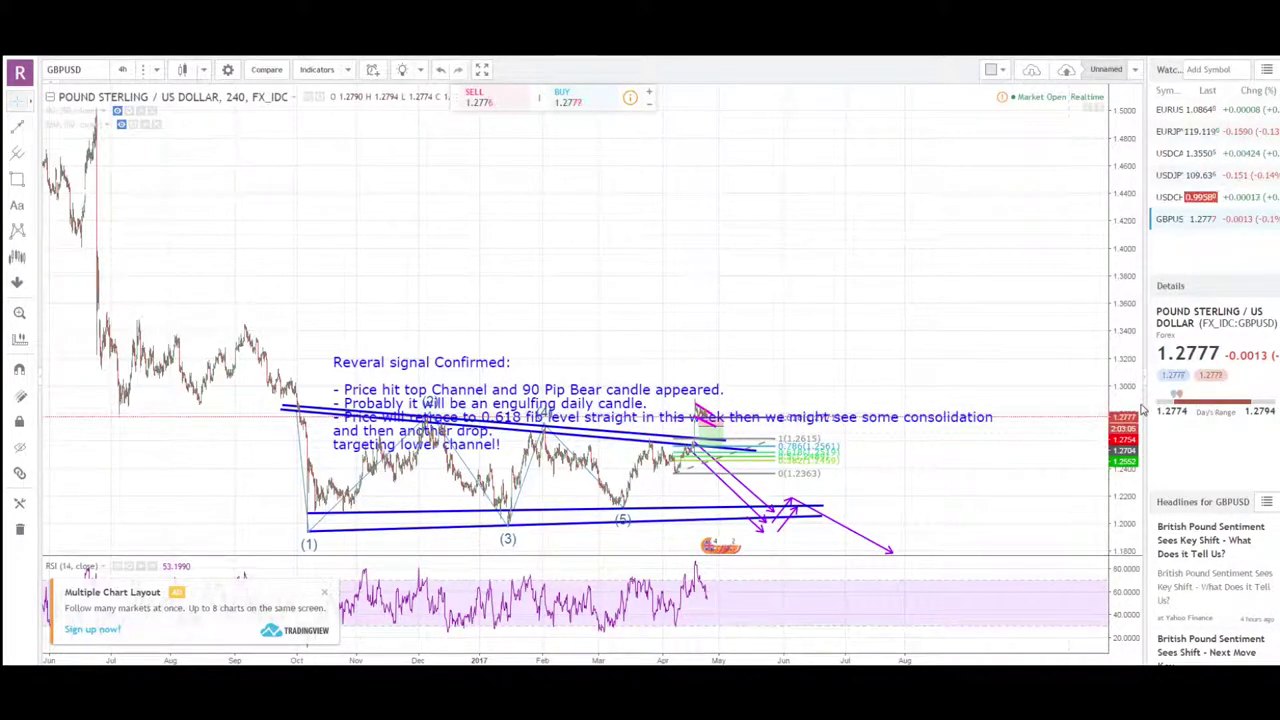
double_click(753, 661)
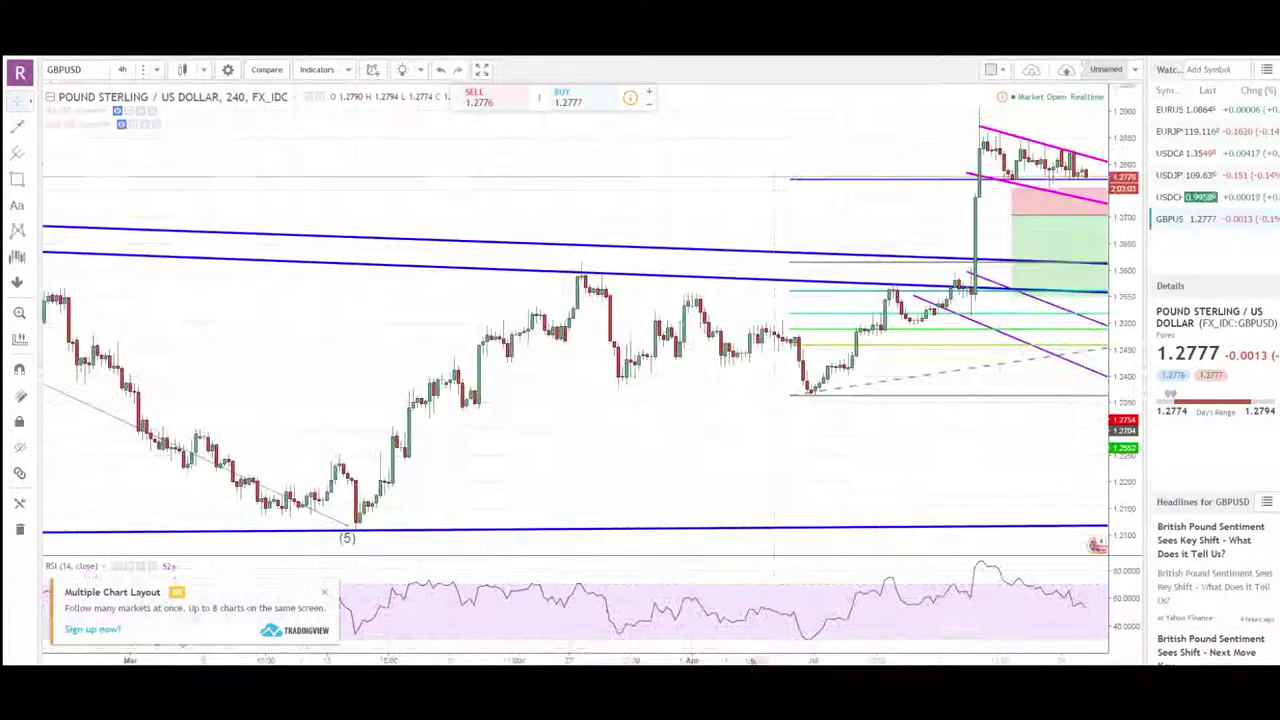
scroll(860, 457, up, 2)
drag(848, 457, 590, 497)
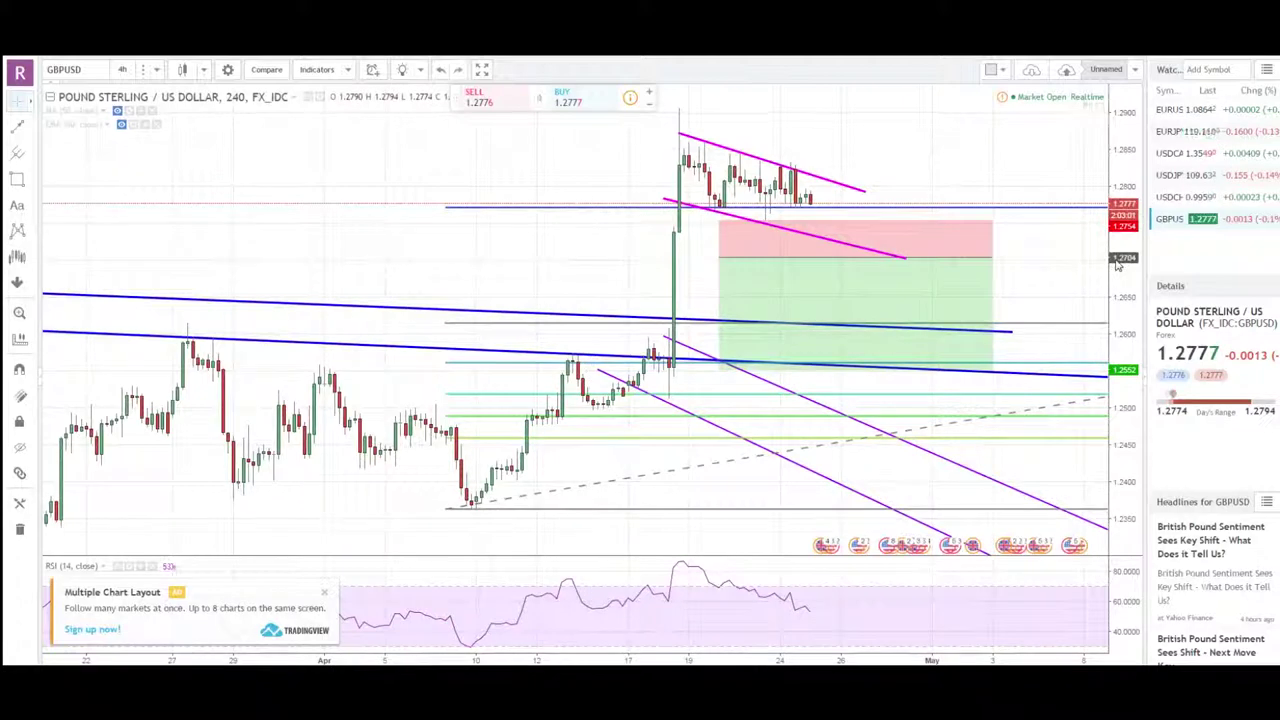
drag(1118, 262, 1121, 287)
drag(526, 660, 775, 656)
drag(686, 538, 585, 604)
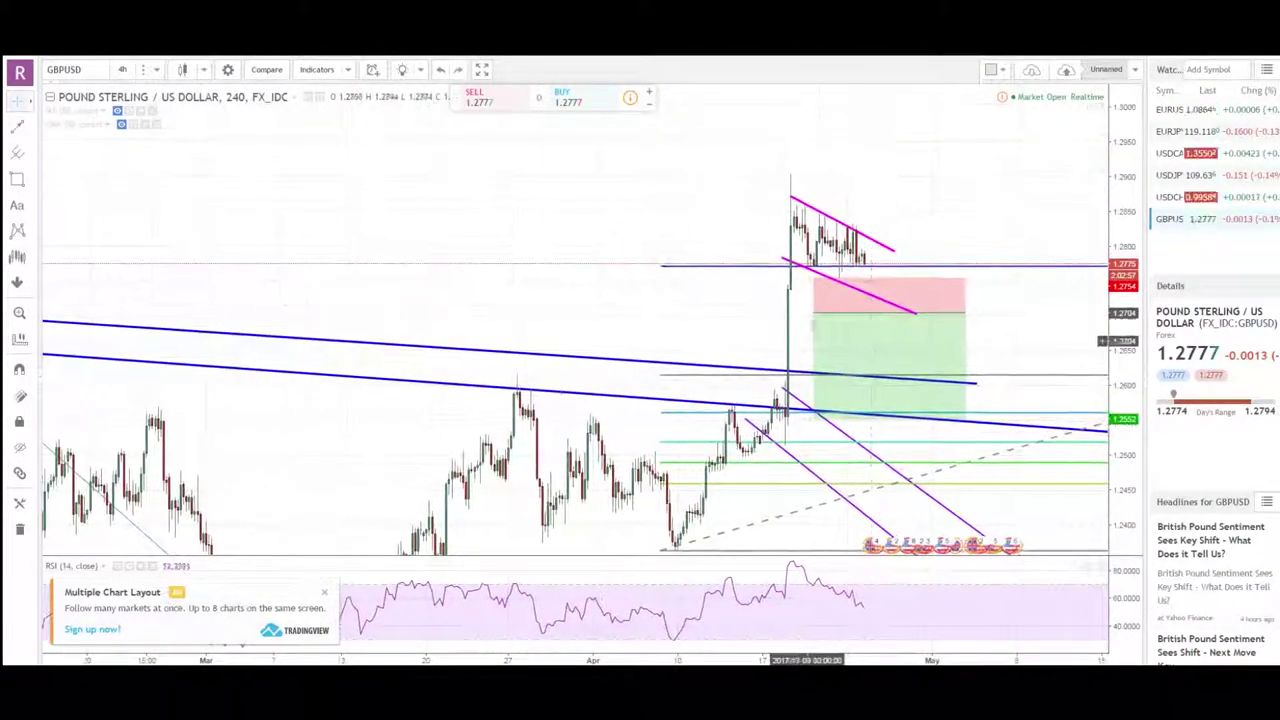
drag(893, 214, 797, 351)
scroll(797, 351, up, 2)
drag(623, 360, 878, 245)
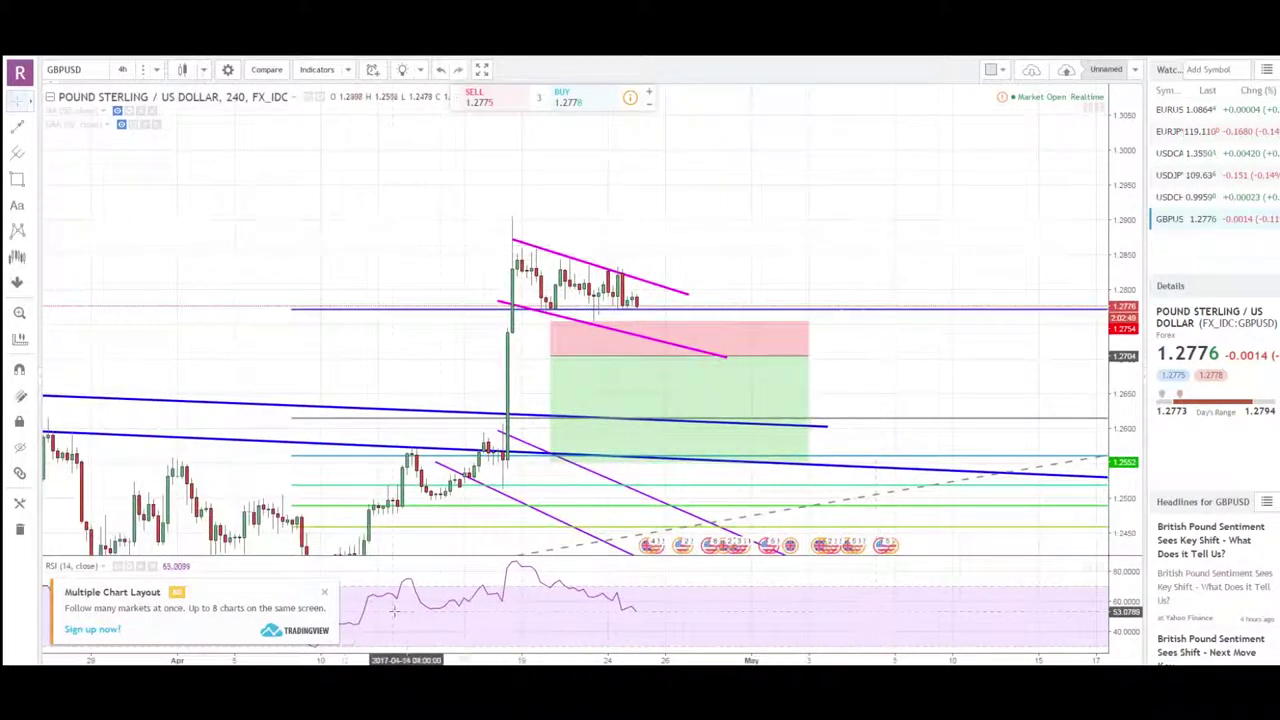
Draw a blue arrow from about 1.2794 beside the latest candle down through the short position to about 1.2576.
scroll(465, 241, down, 3)
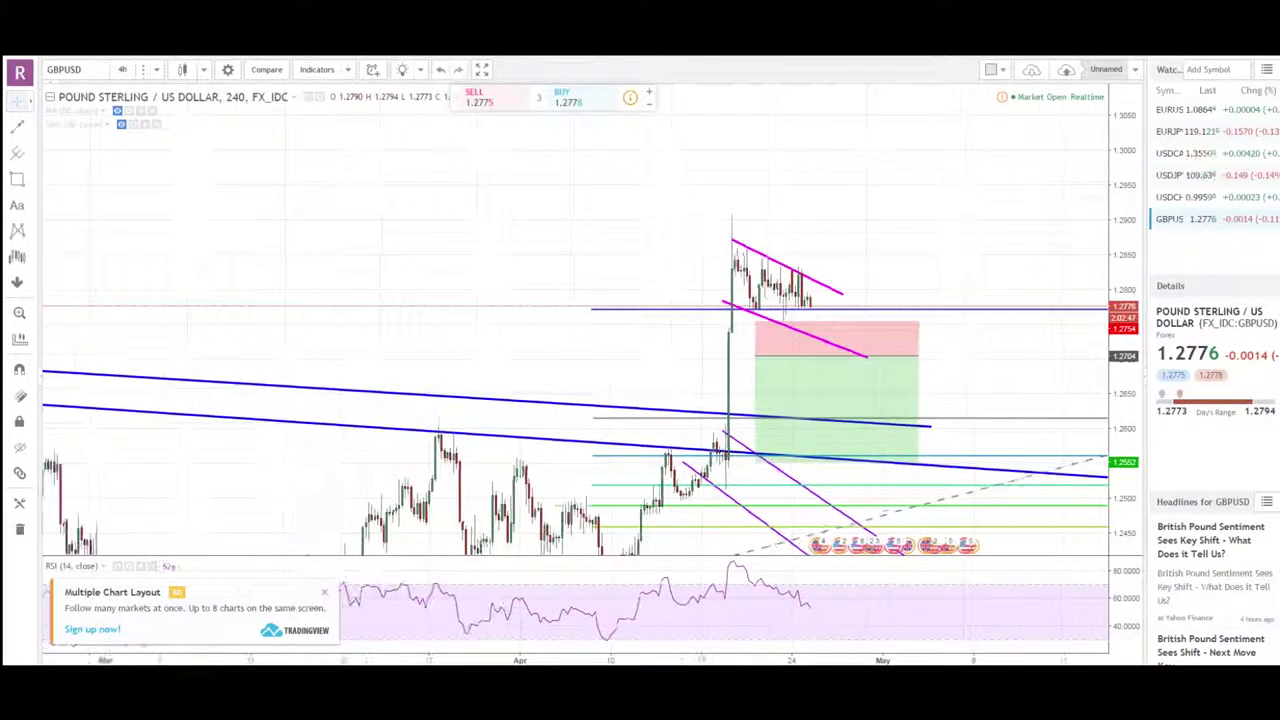
drag(491, 235, 466, 242)
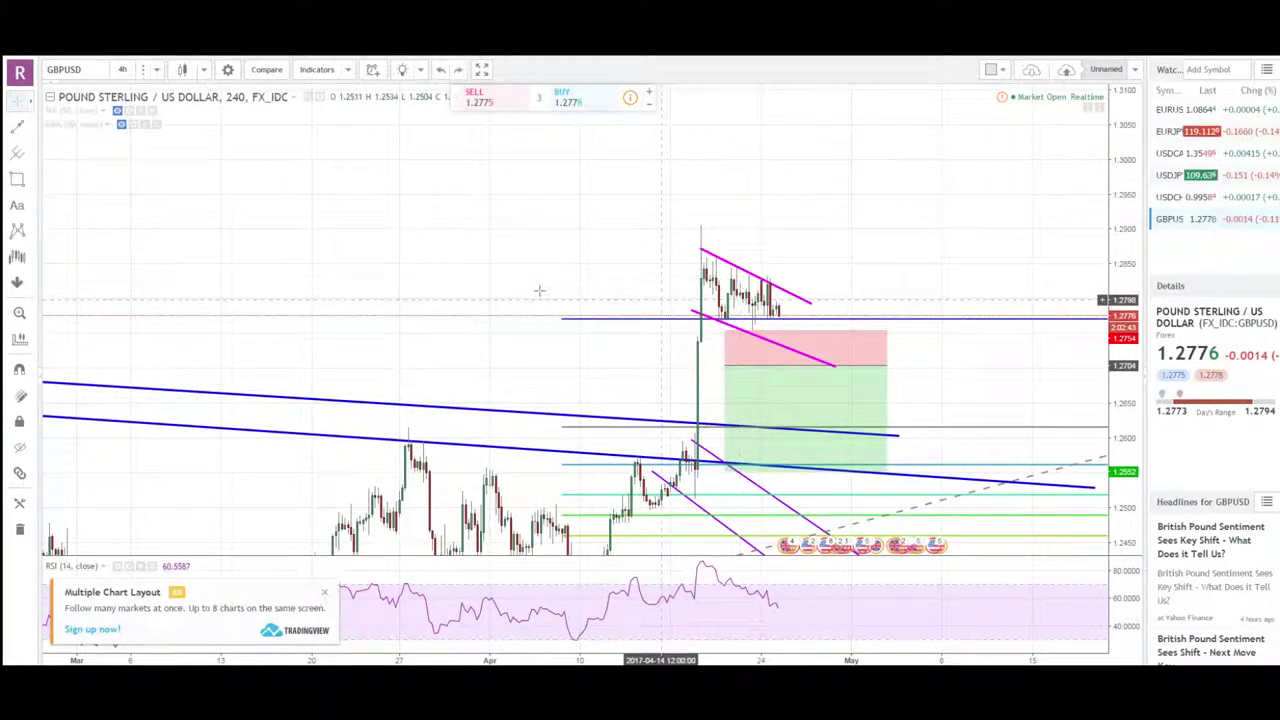
click(25, 130)
click(785, 303)
click(822, 452)
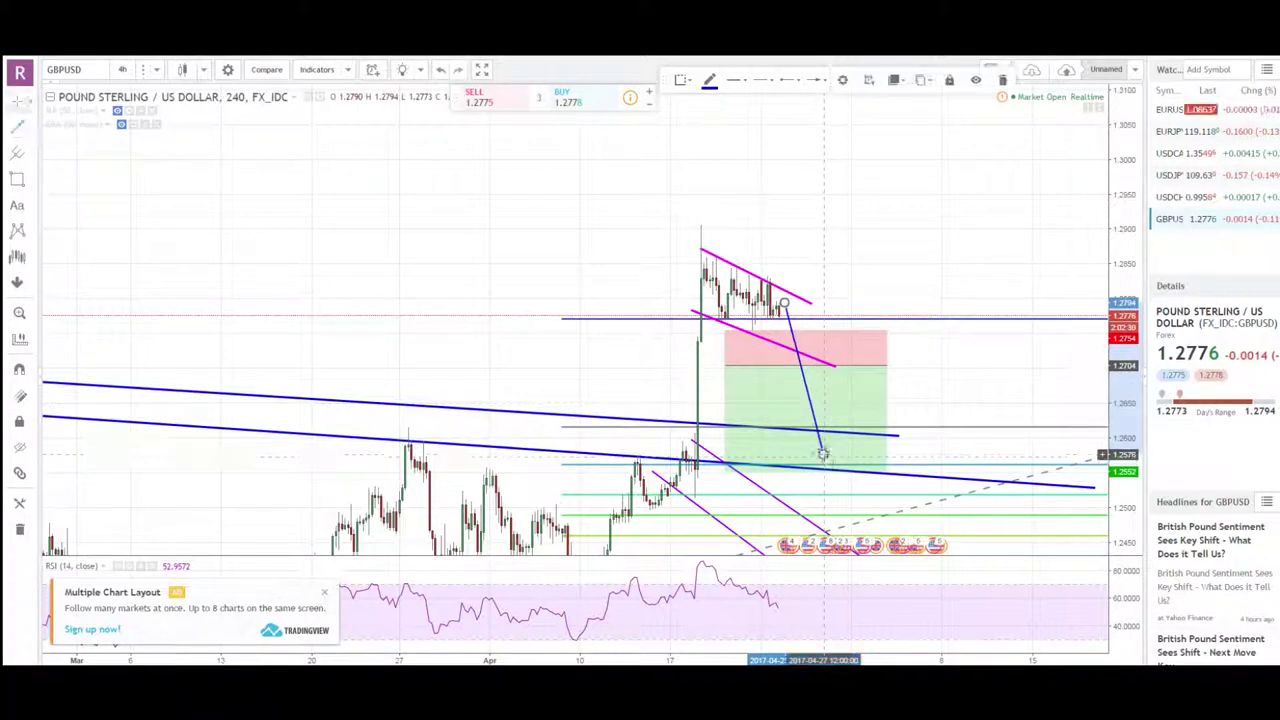
Compare the downward arrow with the magenta flag's boundaries, its recent candles and the short position zone.
drag(505, 325, 466, 336)
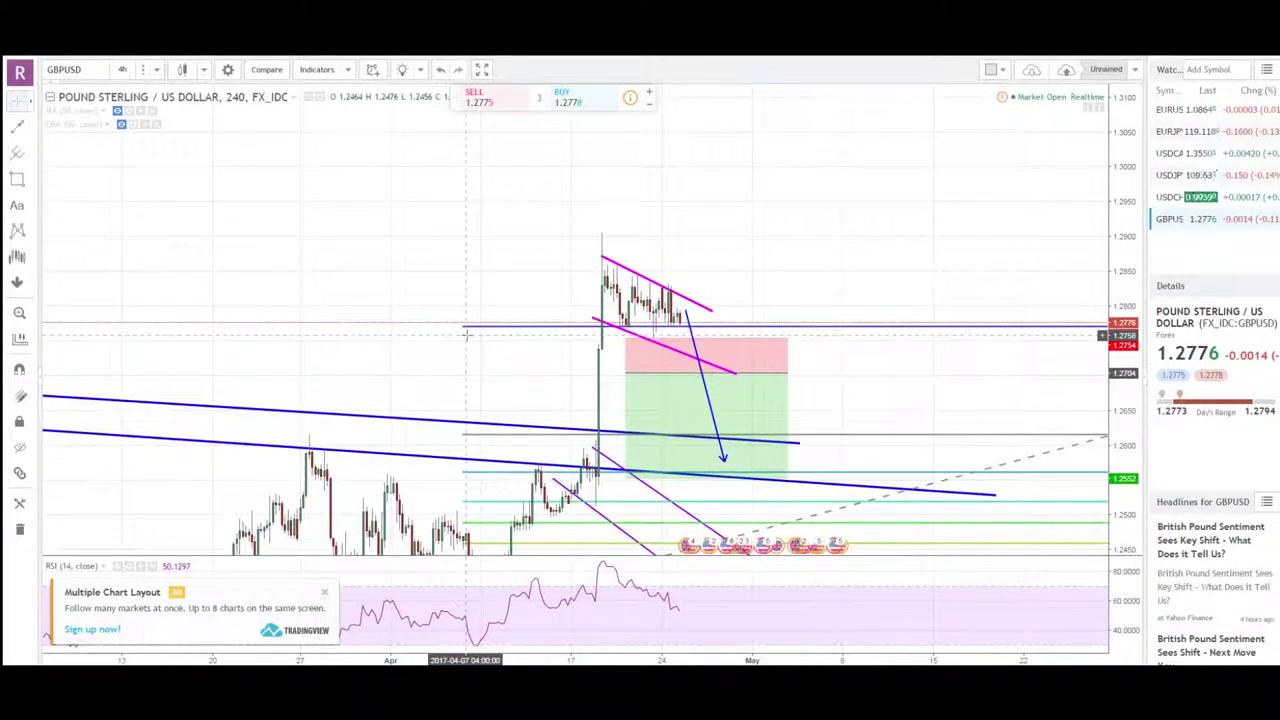
mouse_move(757, 406)
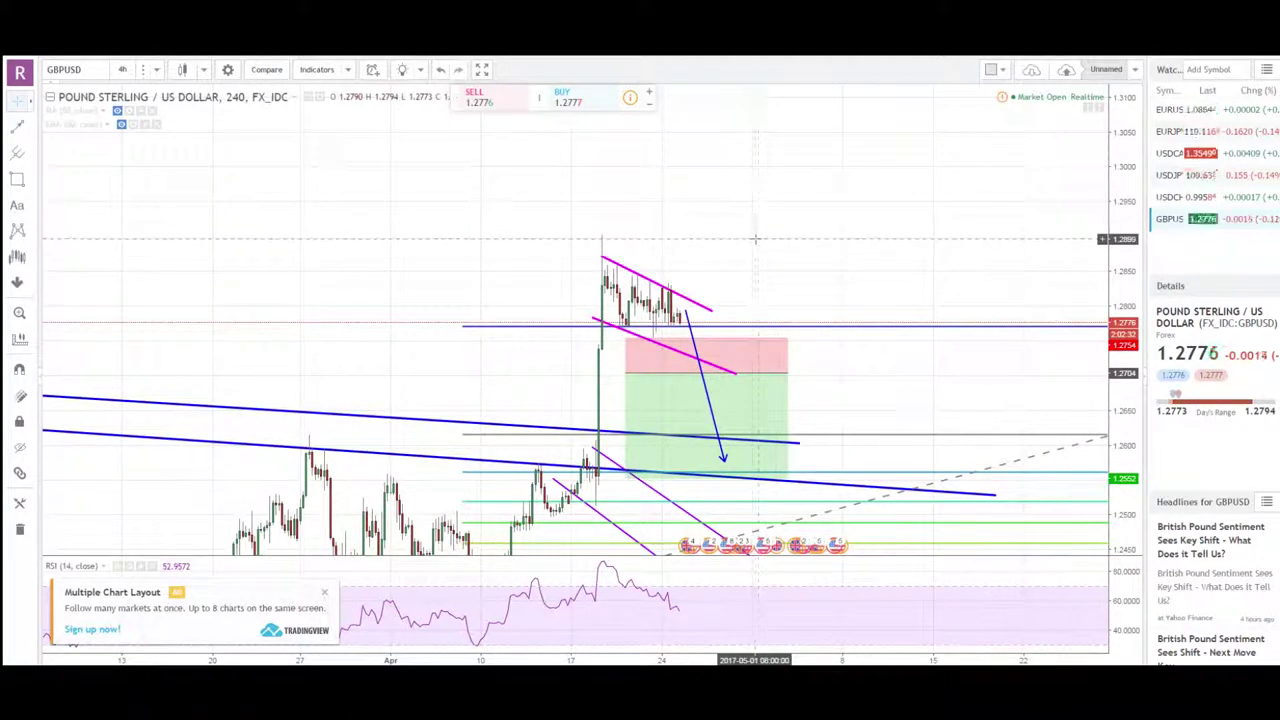
drag(755, 239, 752, 255)
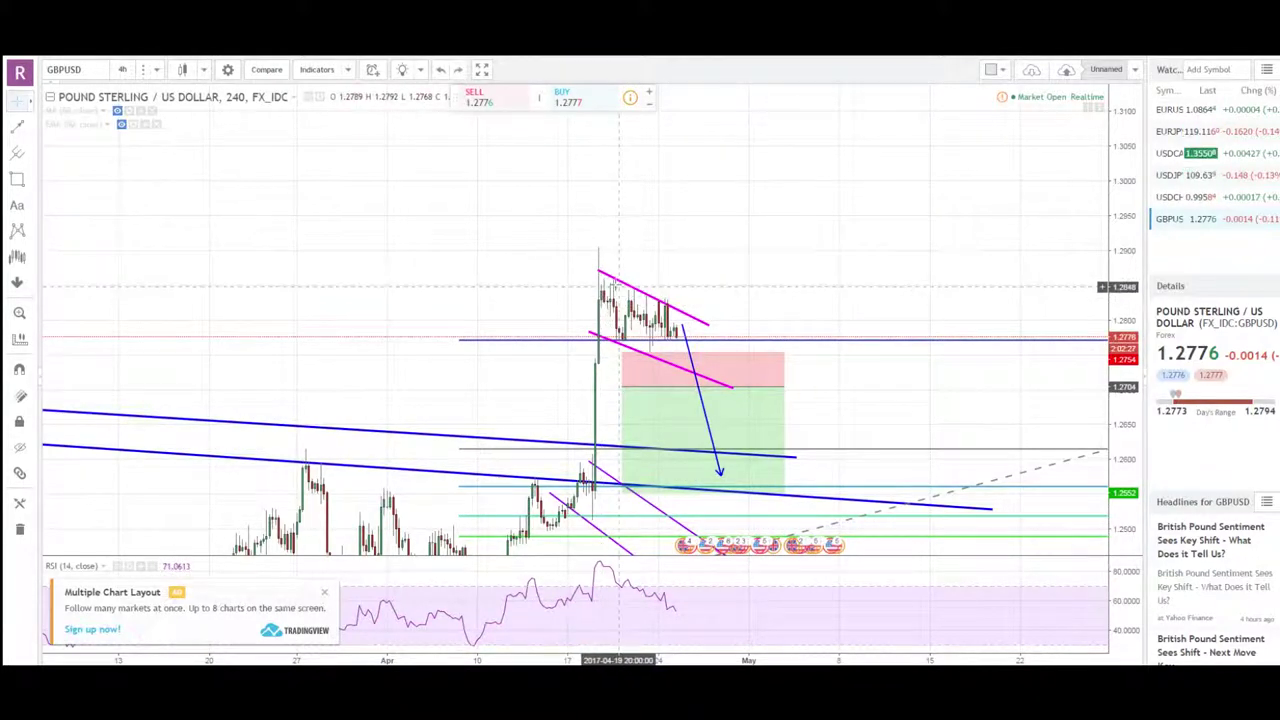
drag(602, 300, 520, 305)
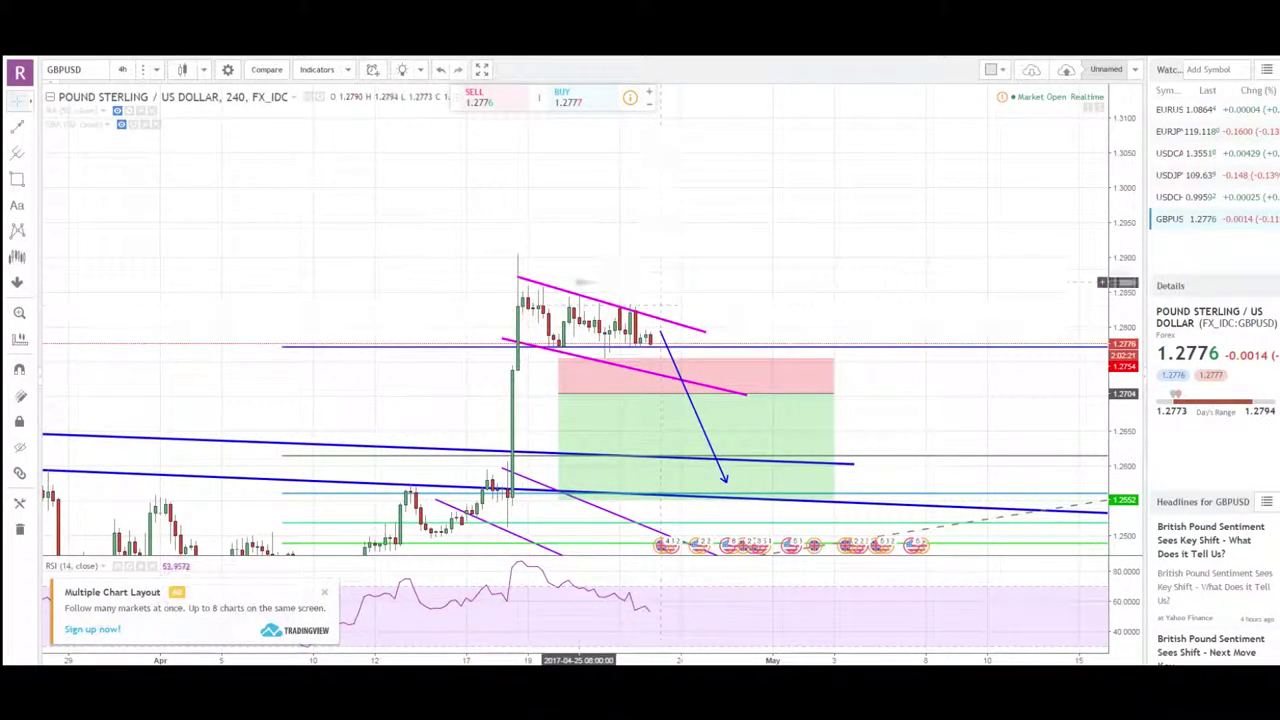
drag(535, 290, 545, 299)
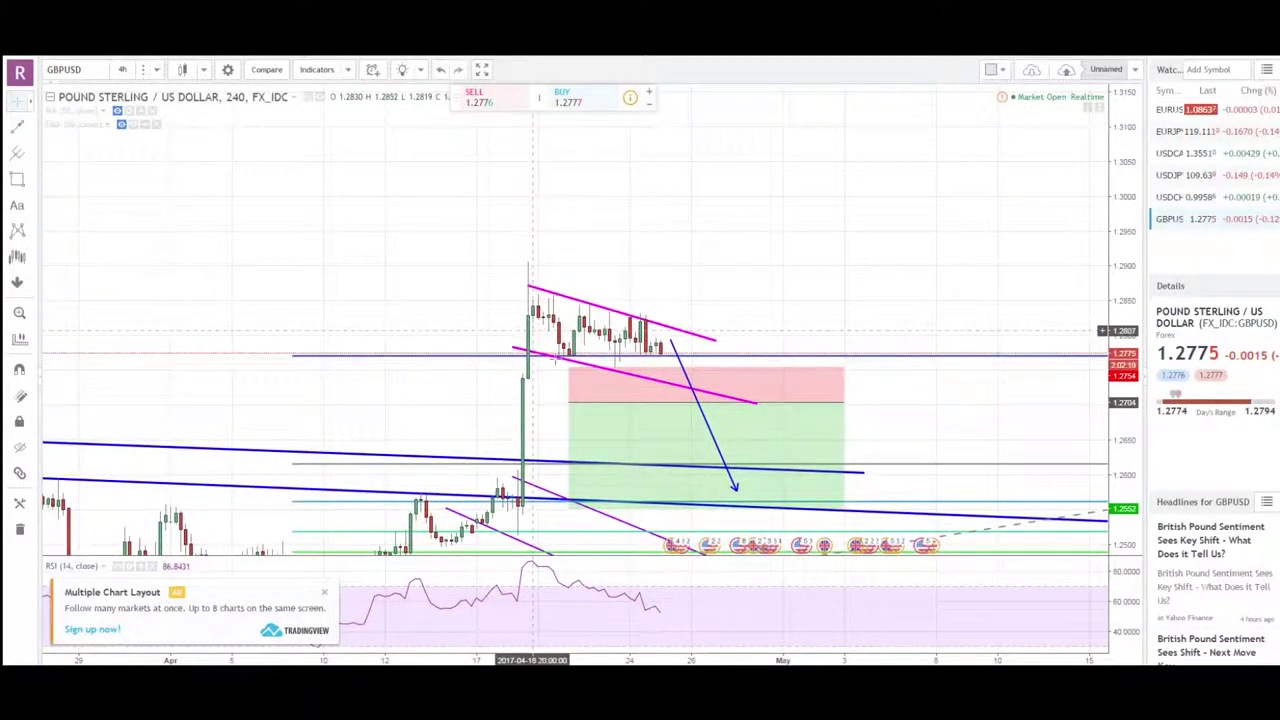
drag(651, 274, 648, 285)
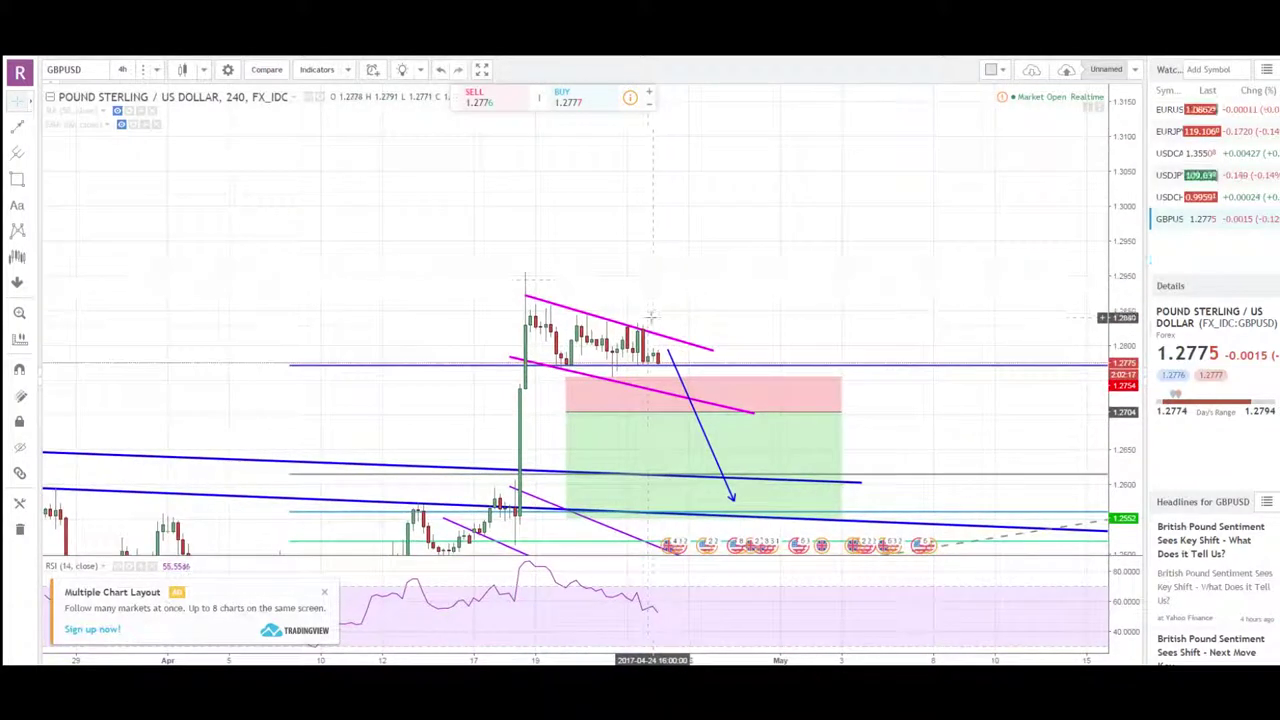
drag(734, 298, 725, 304)
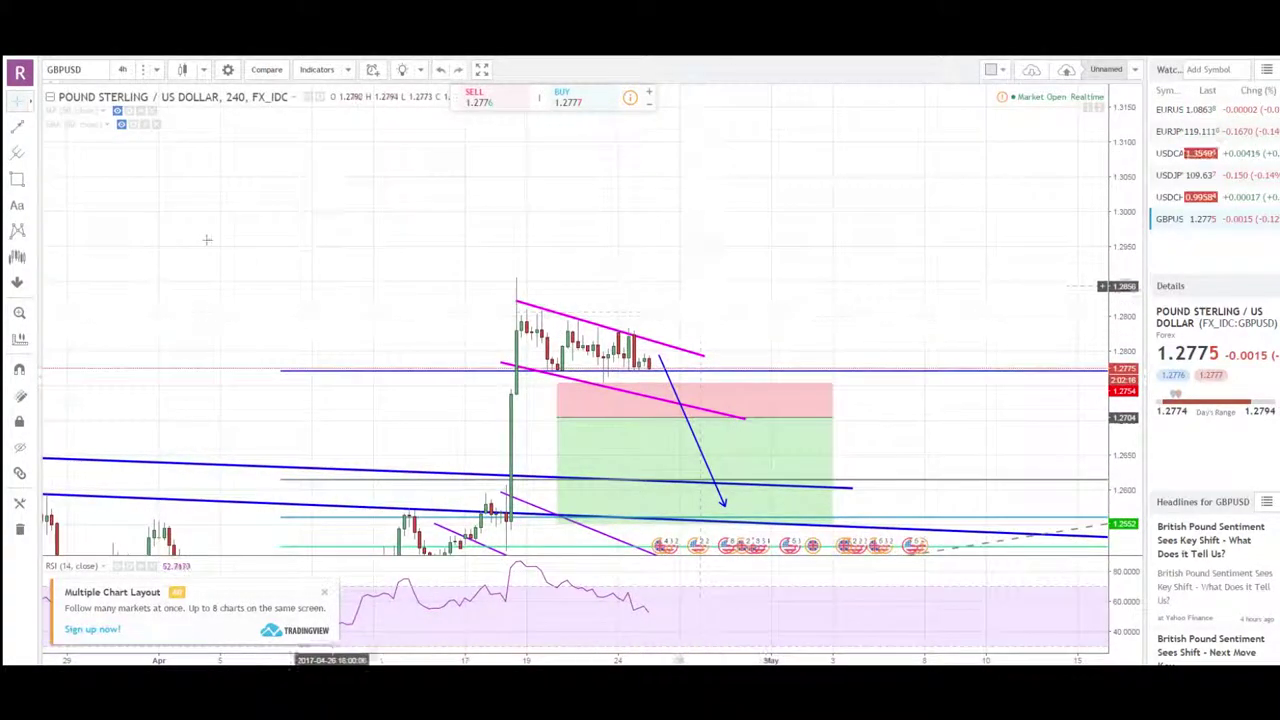
Draw a diagonal blue arrow from the flag's lower trendline at about 1.2739 up to about 1.3063.
click(19, 128)
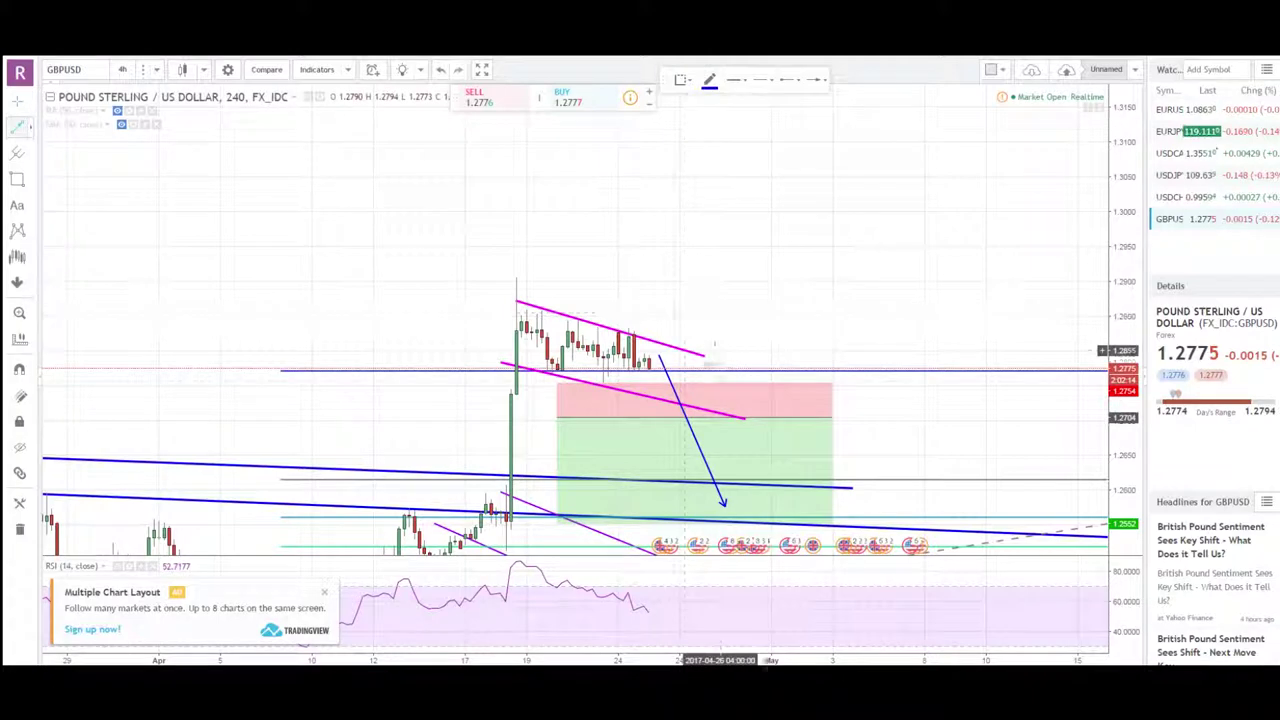
click(643, 393)
click(758, 171)
Draw a blue arrow along the flagpole from 1.2513 to 1.2910 and place a copy starting at the flag's lower trendline beneath the latest candle.
click(19, 128)
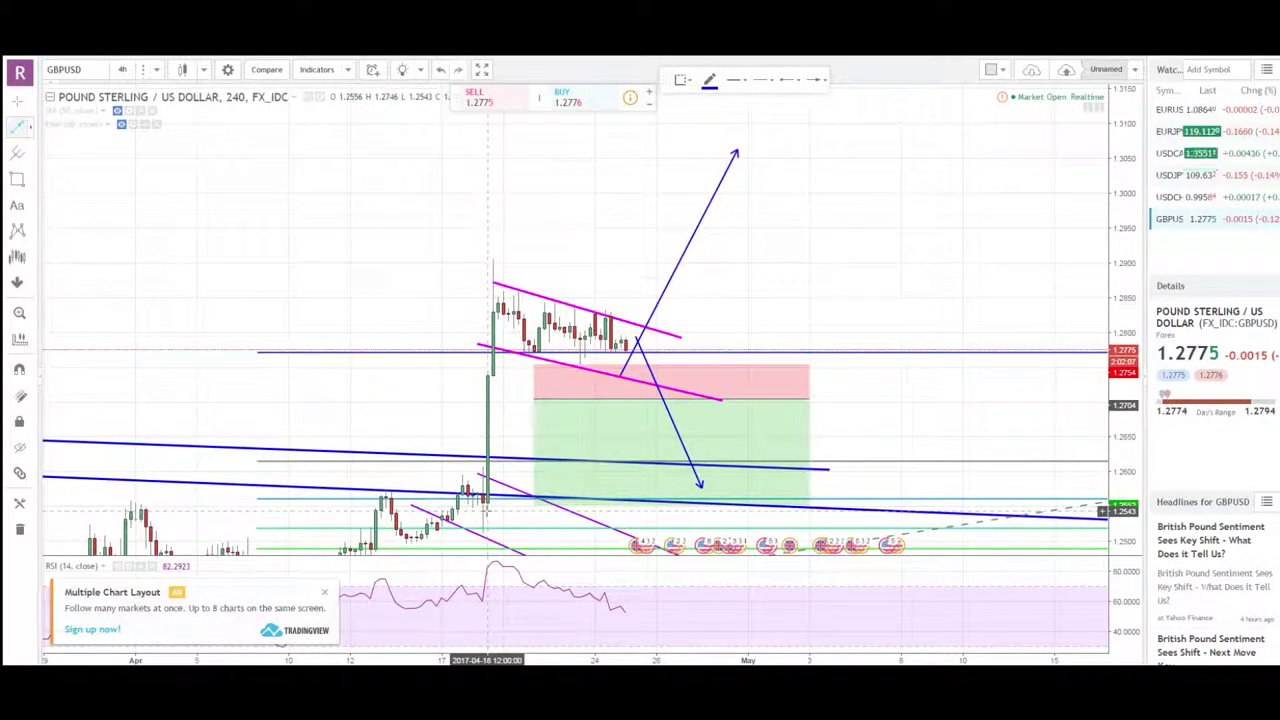
click(483, 531)
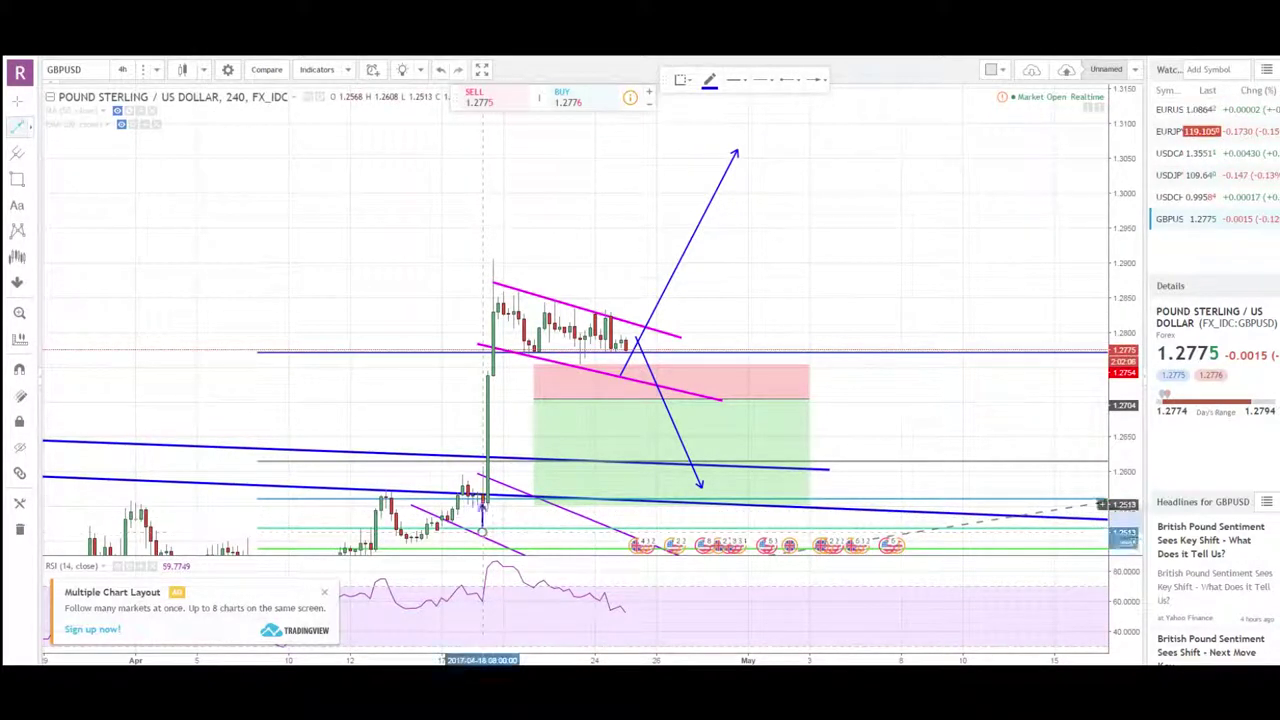
click(492, 258)
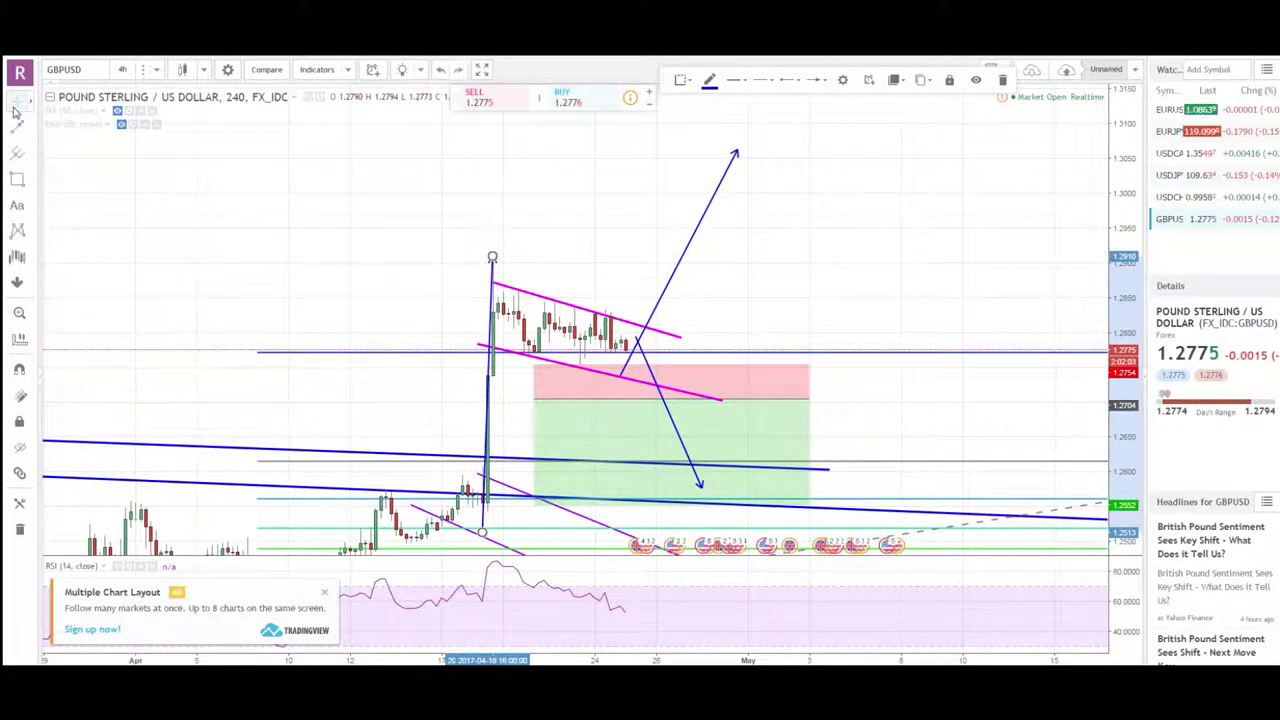
drag(492, 258, 492, 230)
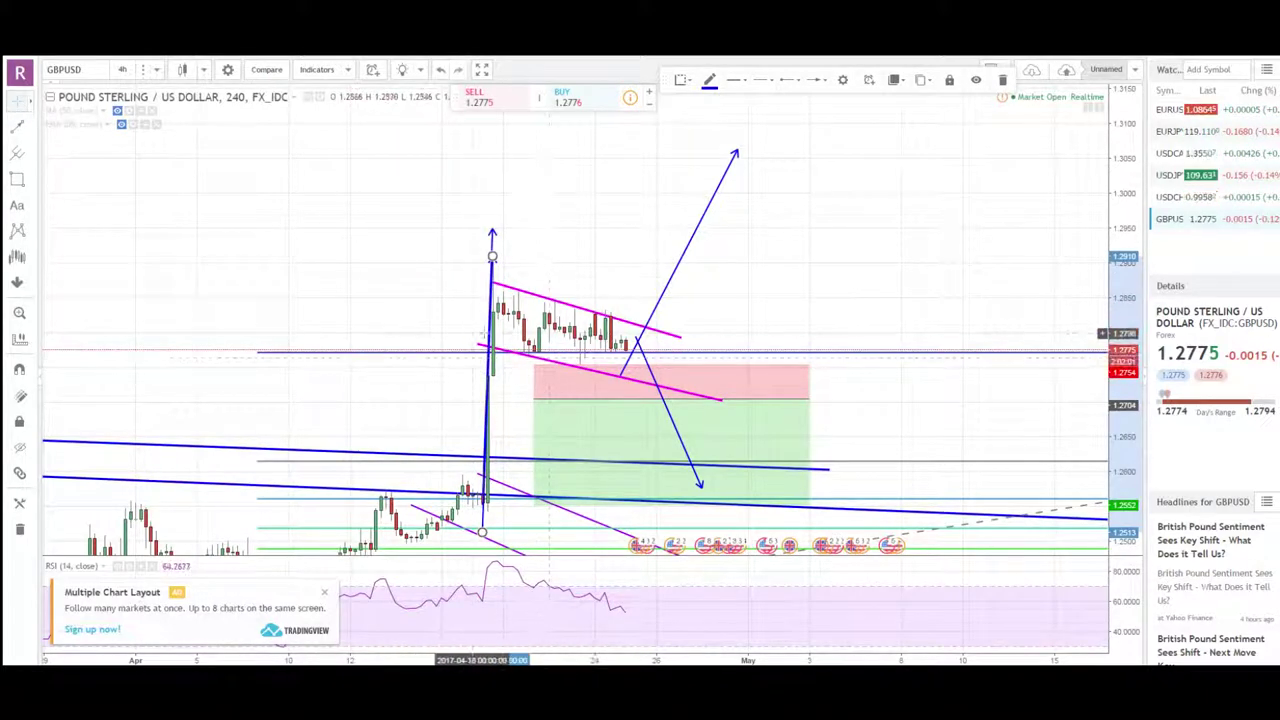
mouse_move(505, 328)
mouse_down()
mouse_move(669, 246)
mouse_move(634, 203)
mouse_move(621, 284)
mouse_up()
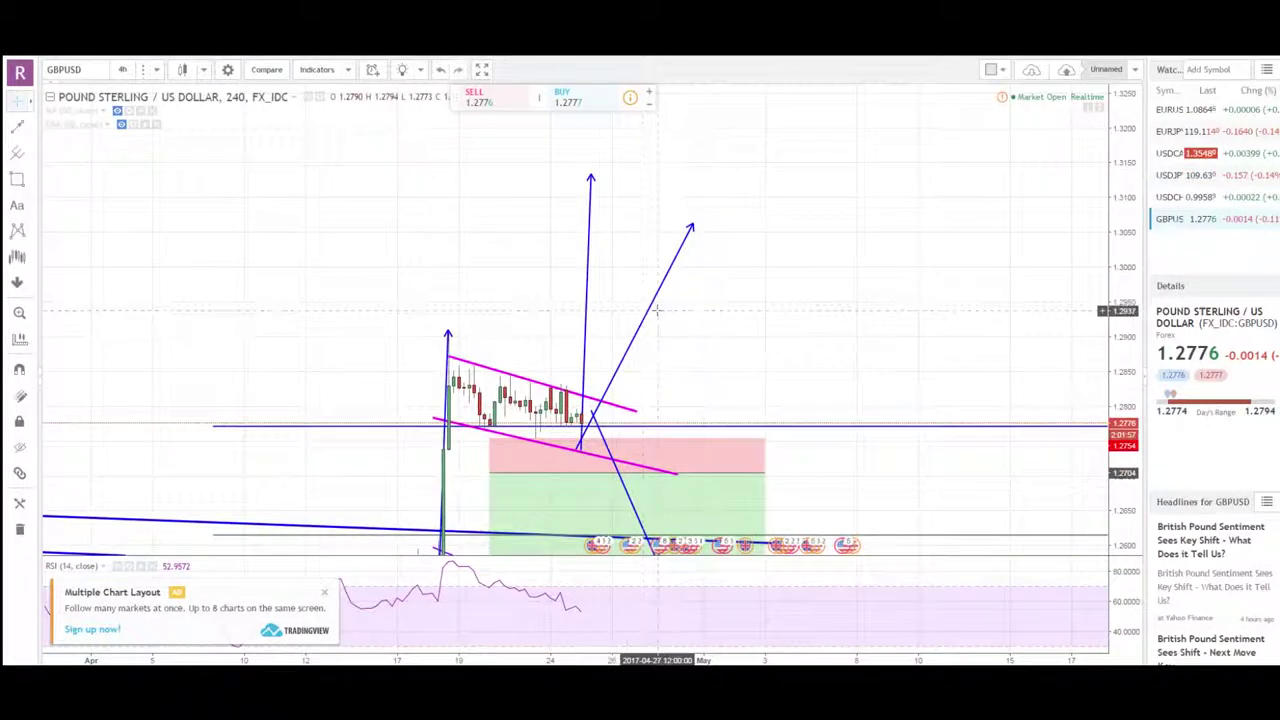
Delete the diagonal upward arrow beside the copied flagpole arrow.
click(653, 311)
text(I)
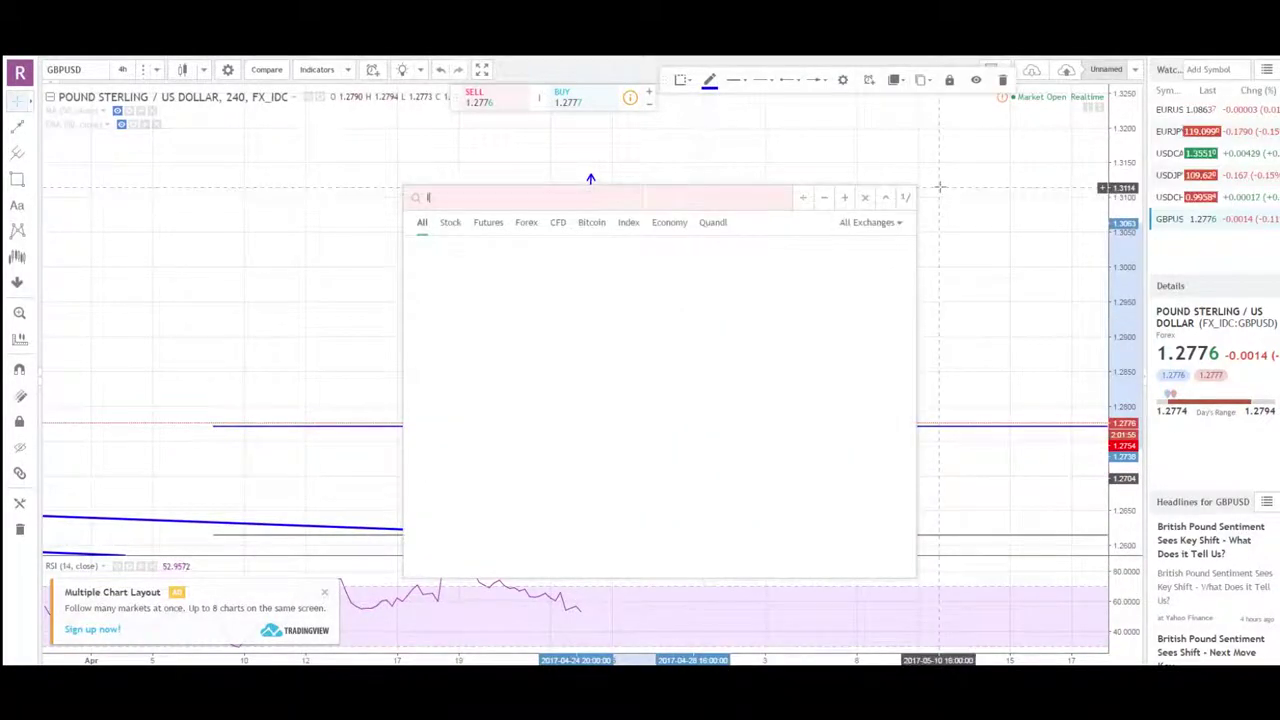
click(940, 186)
click(656, 298)
key(Delete)
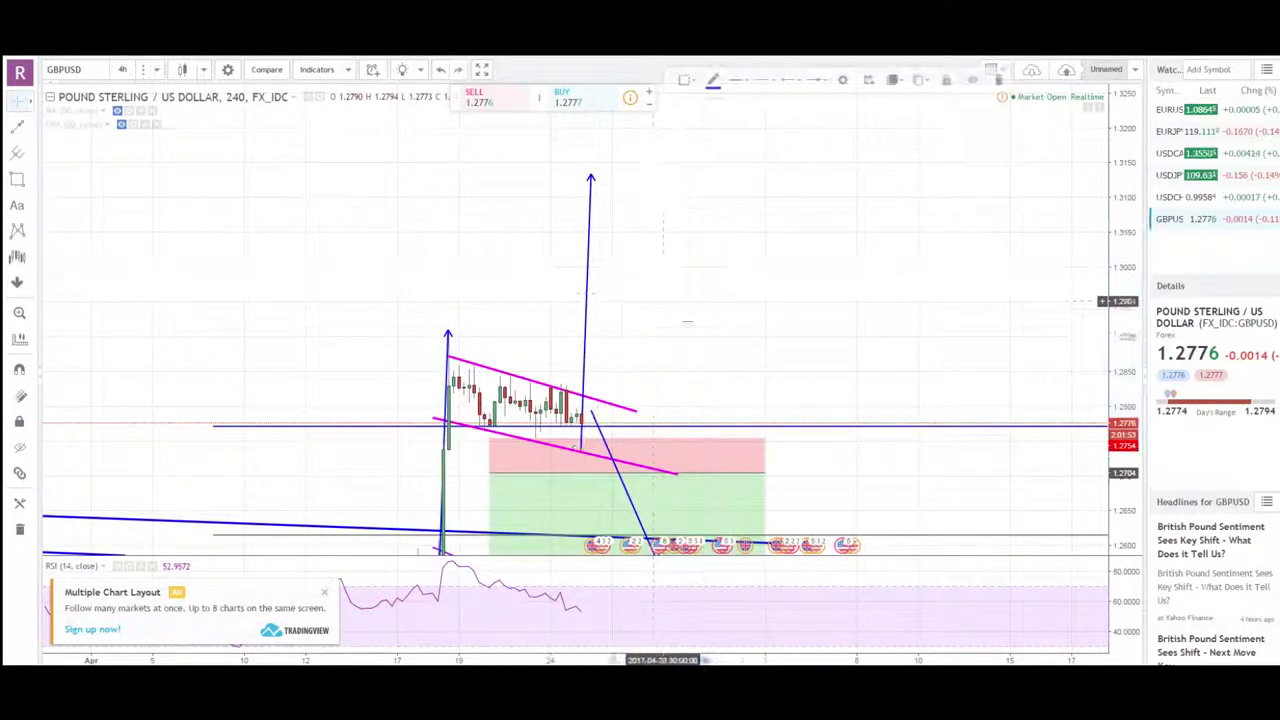
Compare the upward flagpole projection and the downward arrow with the short position's stop, target and risk/reward levels.
scroll(678, 330, down, 3)
drag(497, 335, 500, 262)
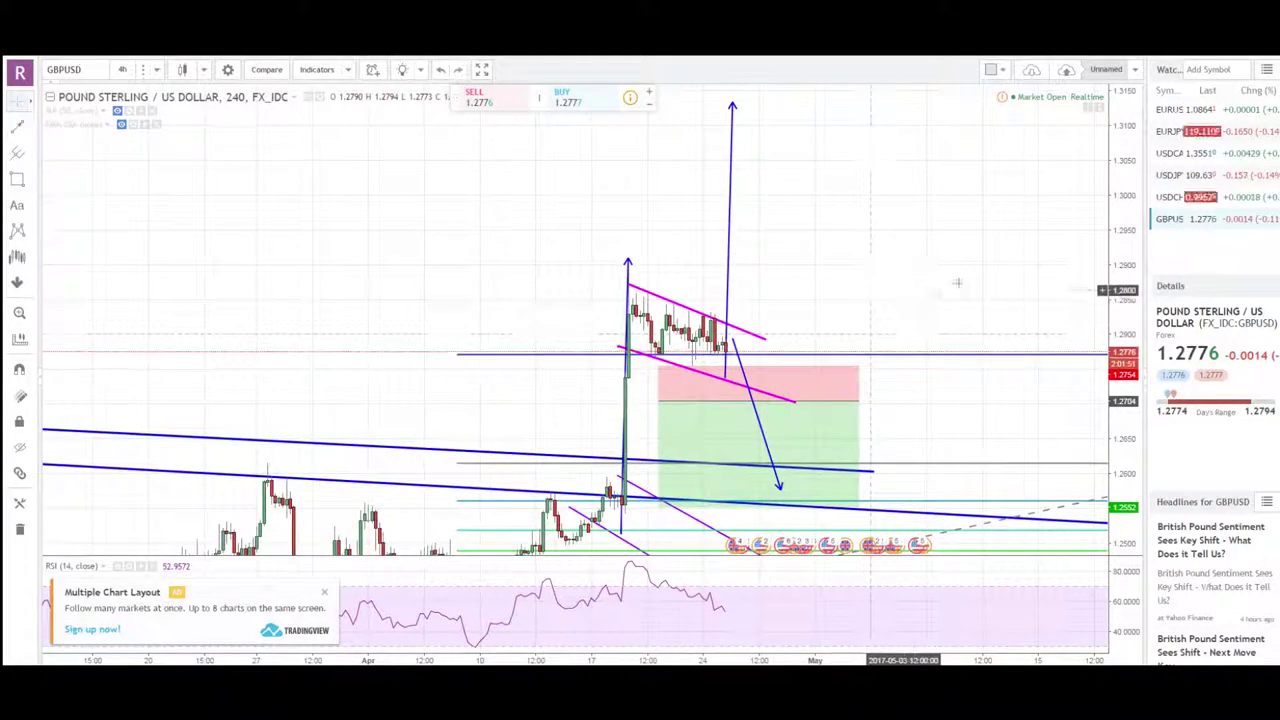
drag(1133, 292, 1129, 420)
drag(871, 232, 814, 280)
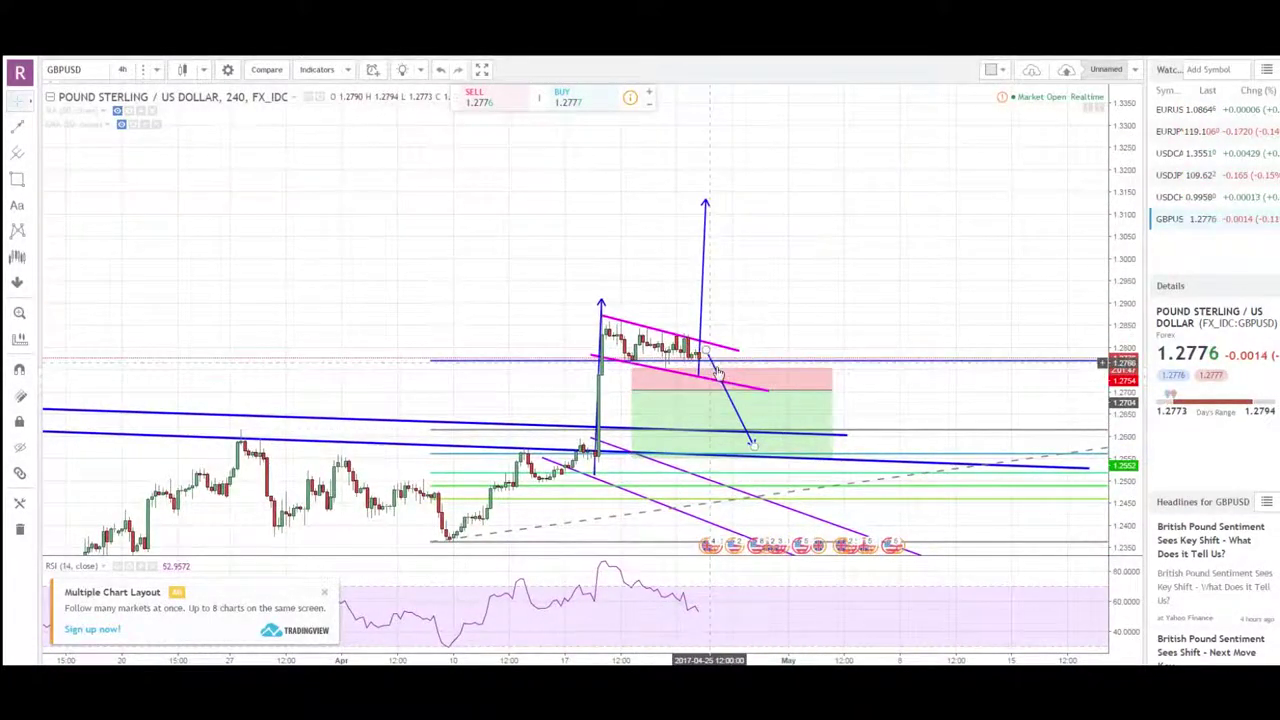
drag(809, 305, 803, 317)
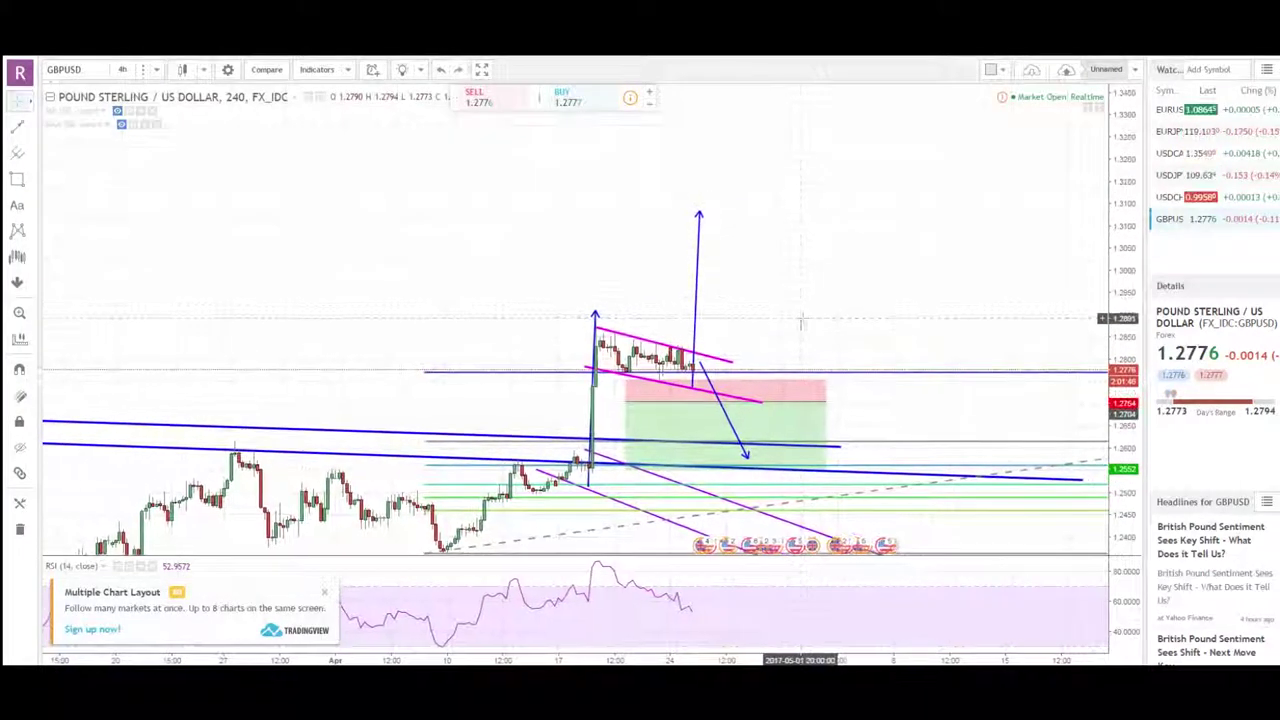
drag(770, 297, 826, 290)
click(752, 442)
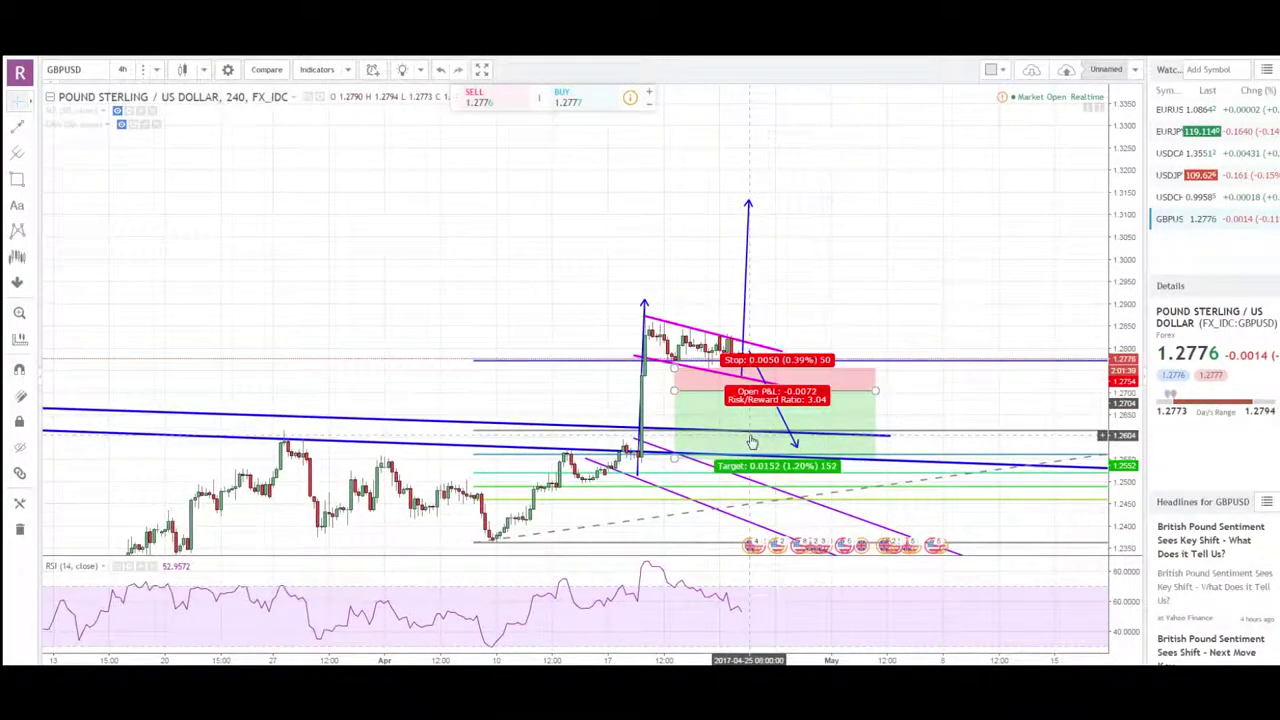
drag(547, 320, 541, 321)
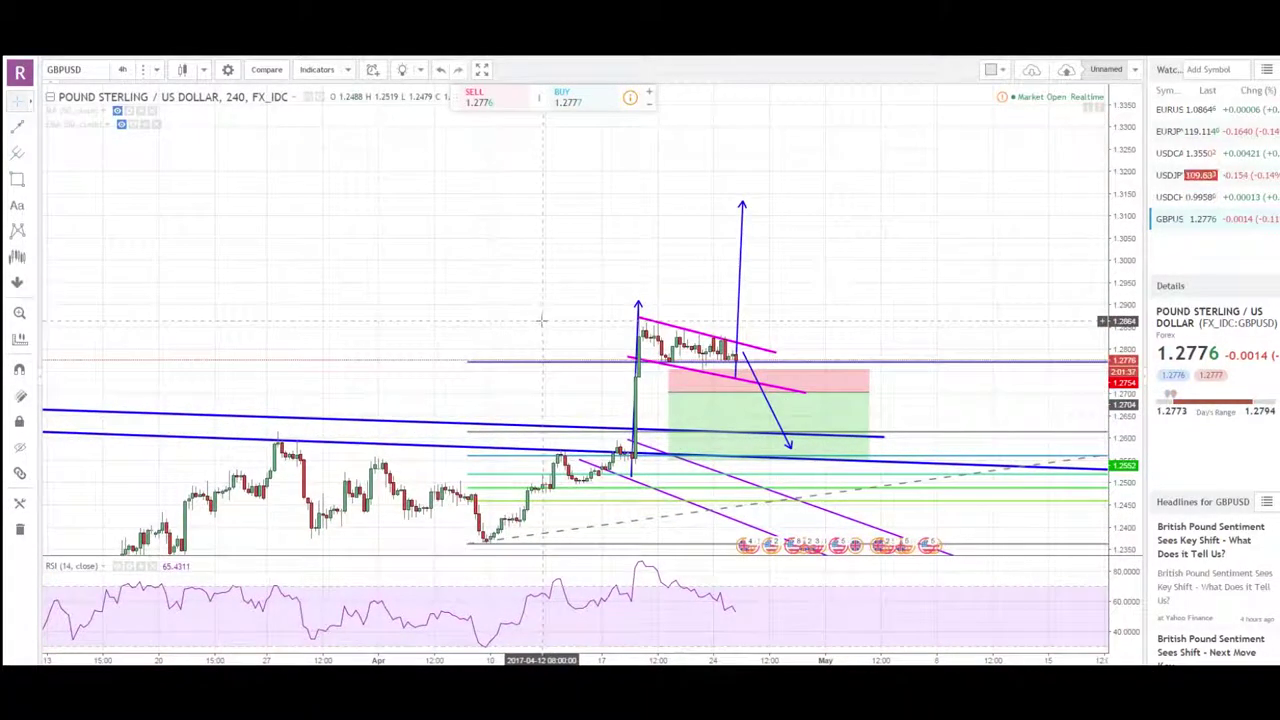
scroll(709, 291, up, 3)
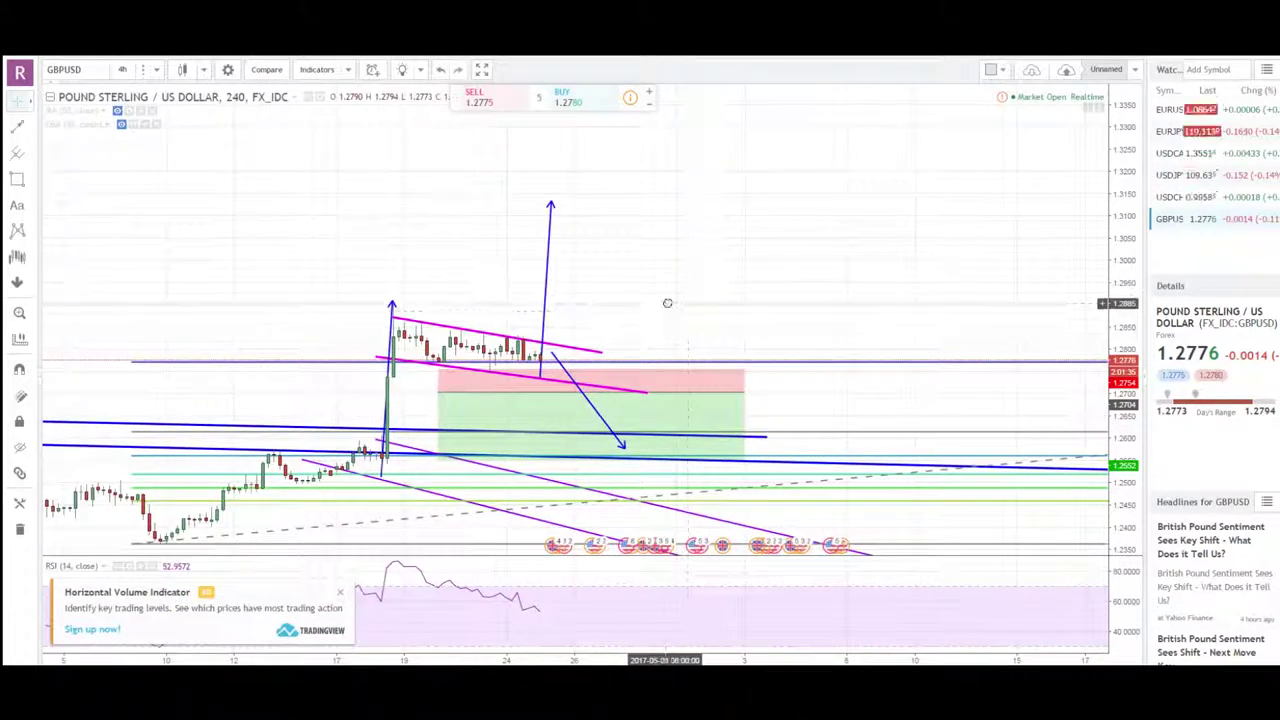
drag(645, 305, 719, 327)
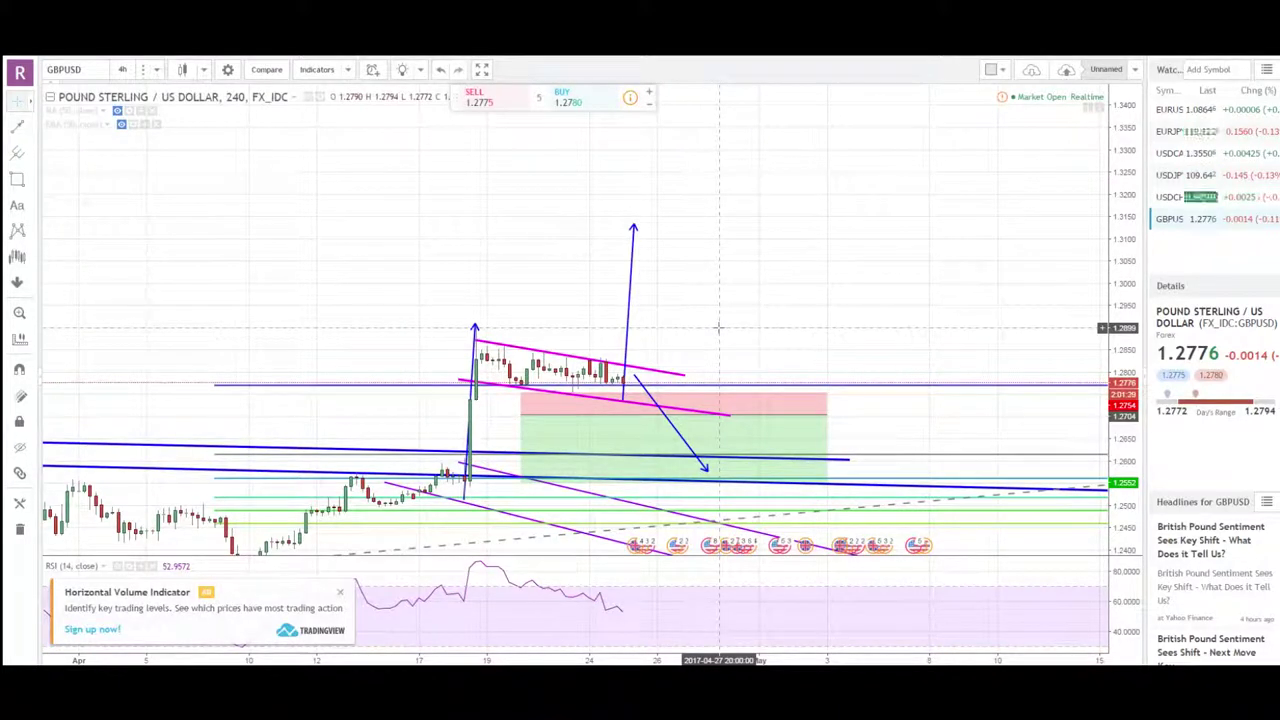
drag(706, 352, 718, 348)
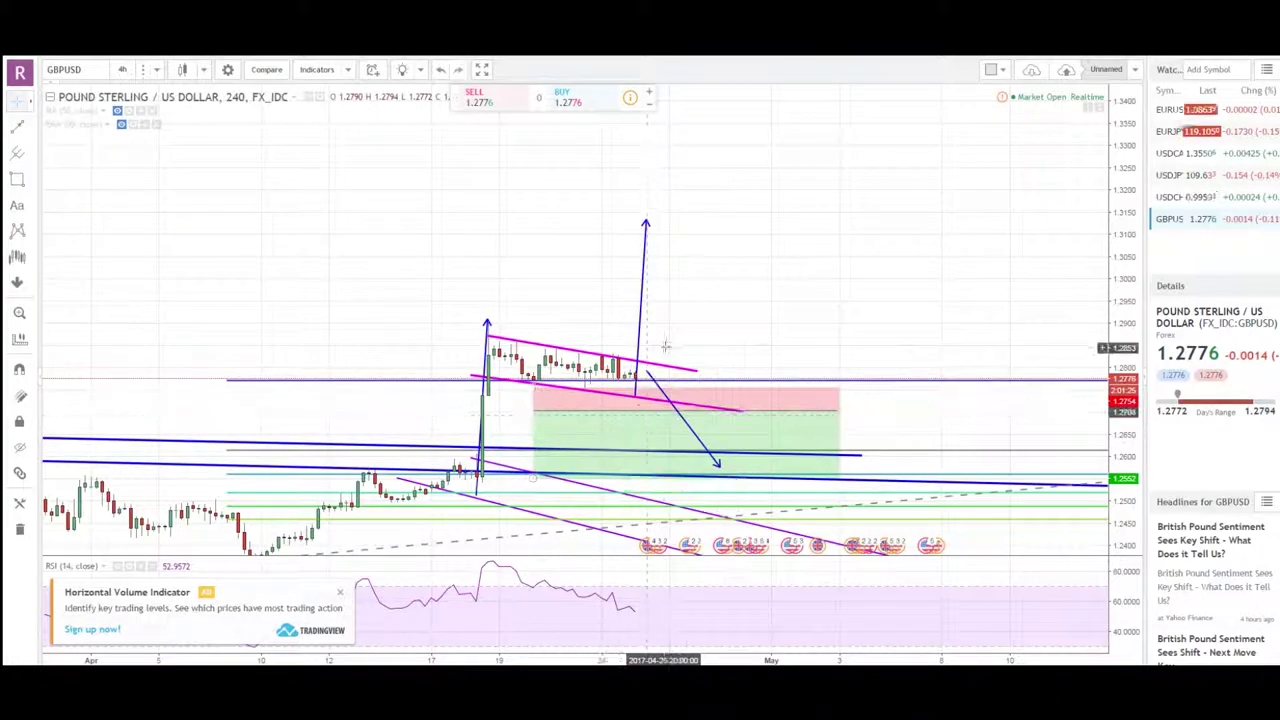
mouse_move(643, 408)
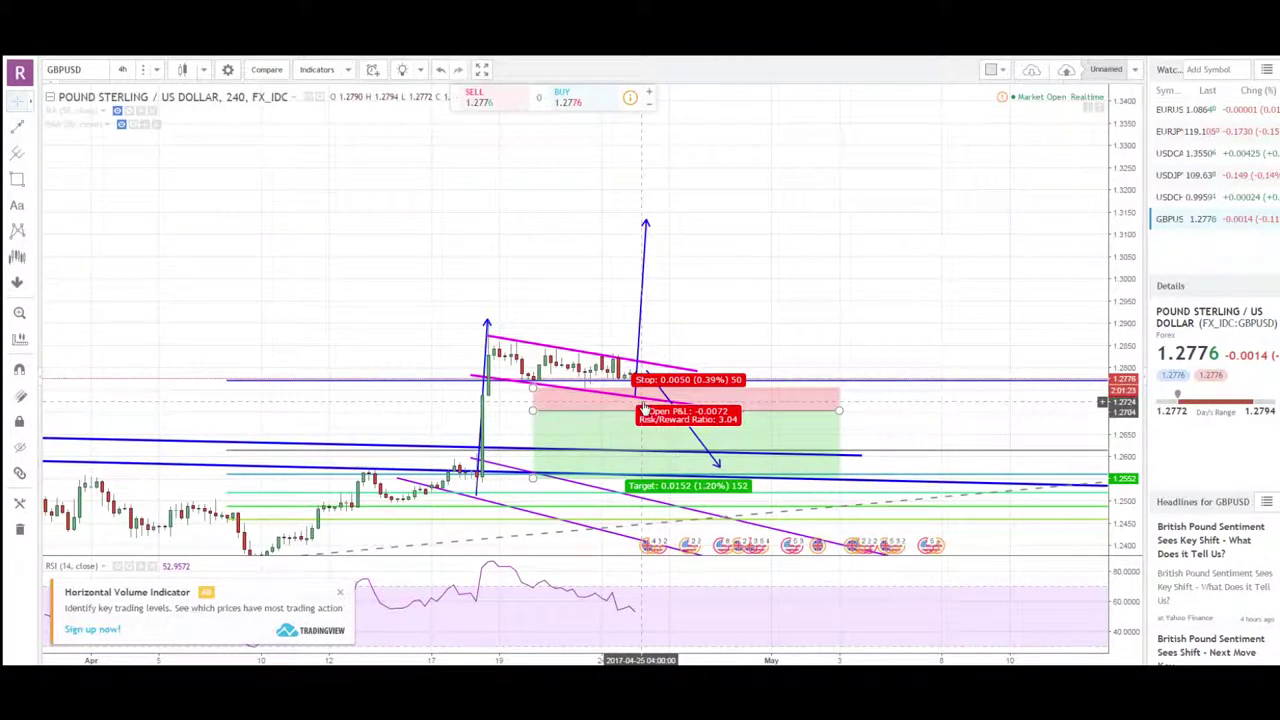
Move the flagpole arrow's upper end to an earlier date at about 1.2910, clear of the flagpole candles.
scroll(704, 320, up, 5)
drag(608, 308, 988, 311)
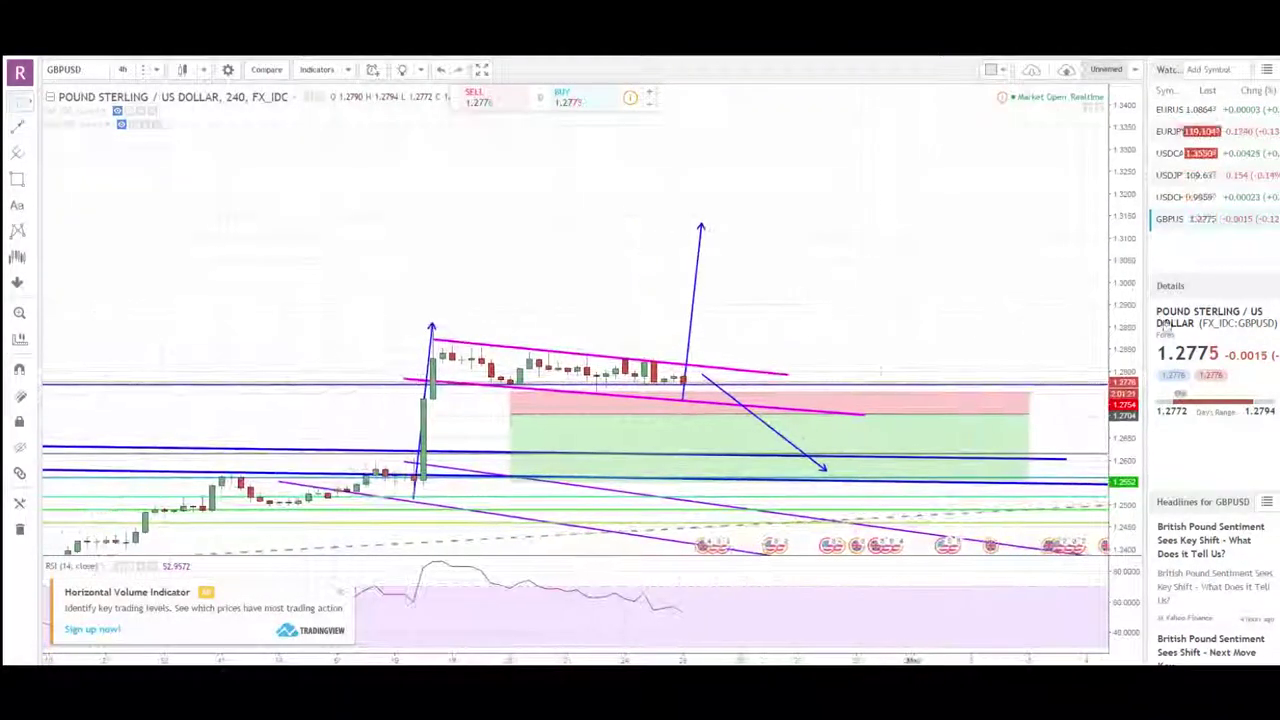
drag(1124, 345, 1124, 126)
drag(848, 320, 850, 254)
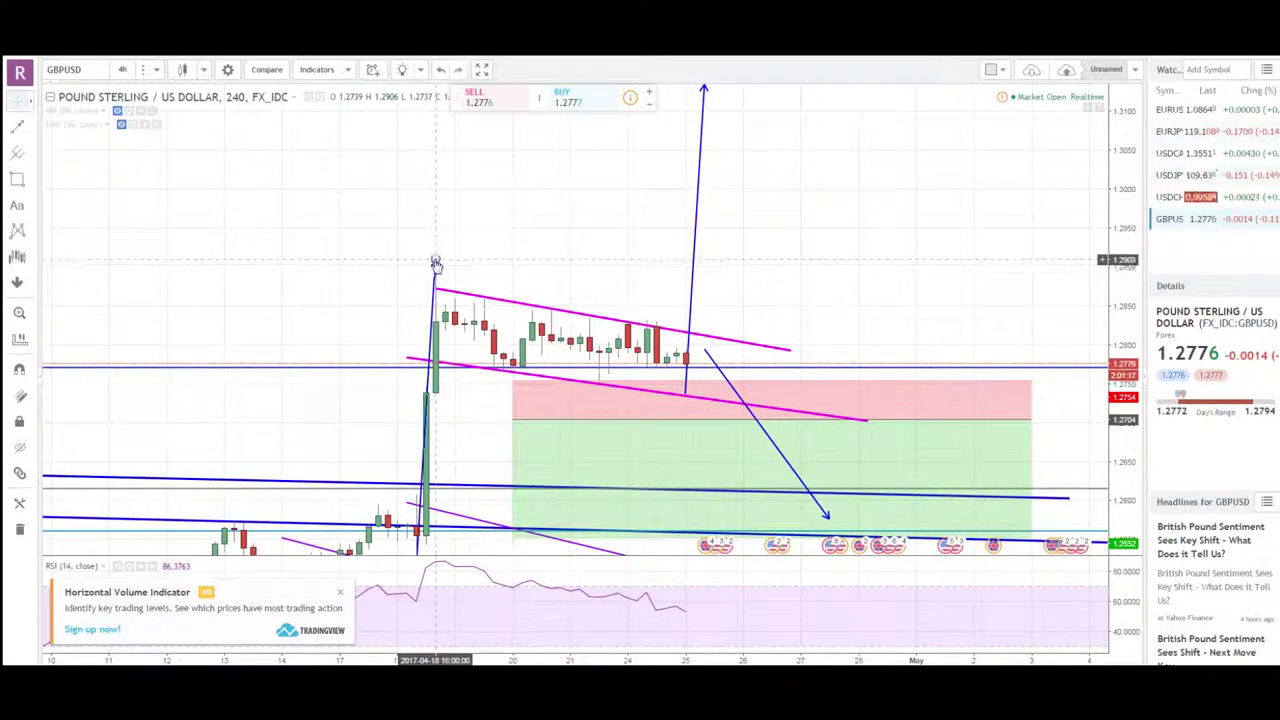
drag(436, 262, 397, 260)
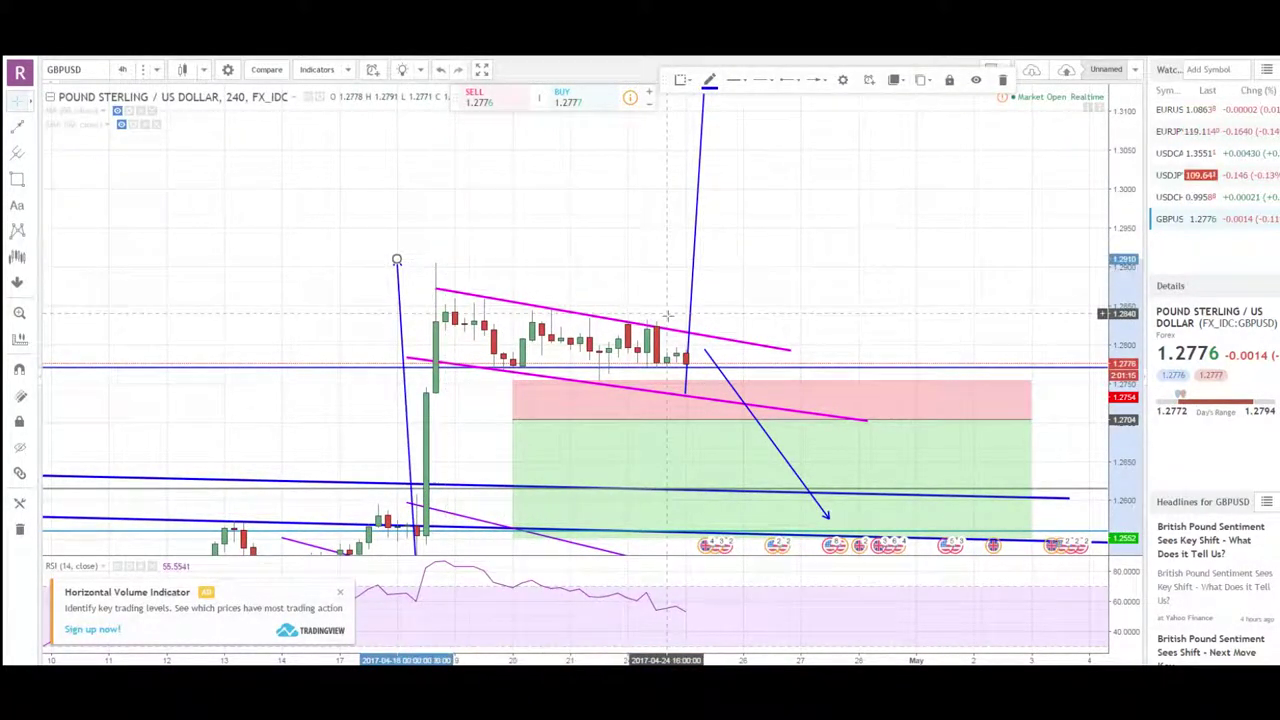
Examine both flag projection arrows, the lower trendline breakout area and the short position's levels against the wider GBP/USD price history back to March.
drag(760, 249, 756, 311)
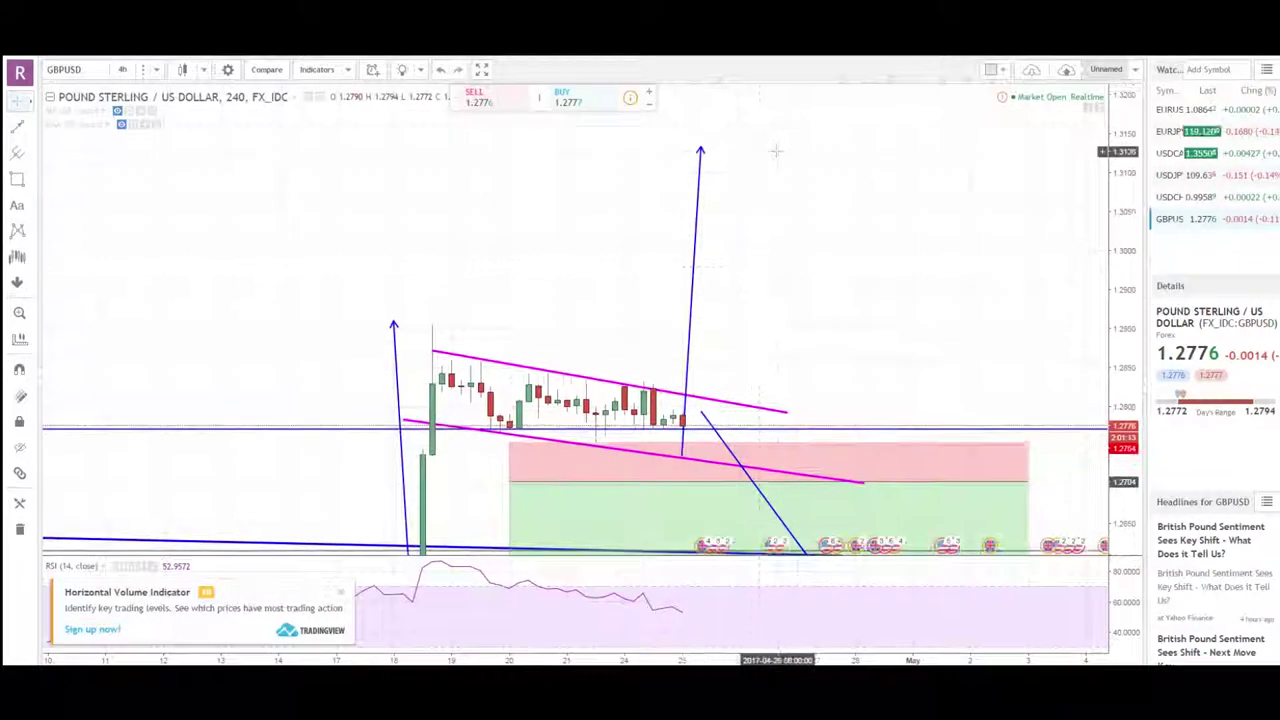
drag(677, 469, 665, 376)
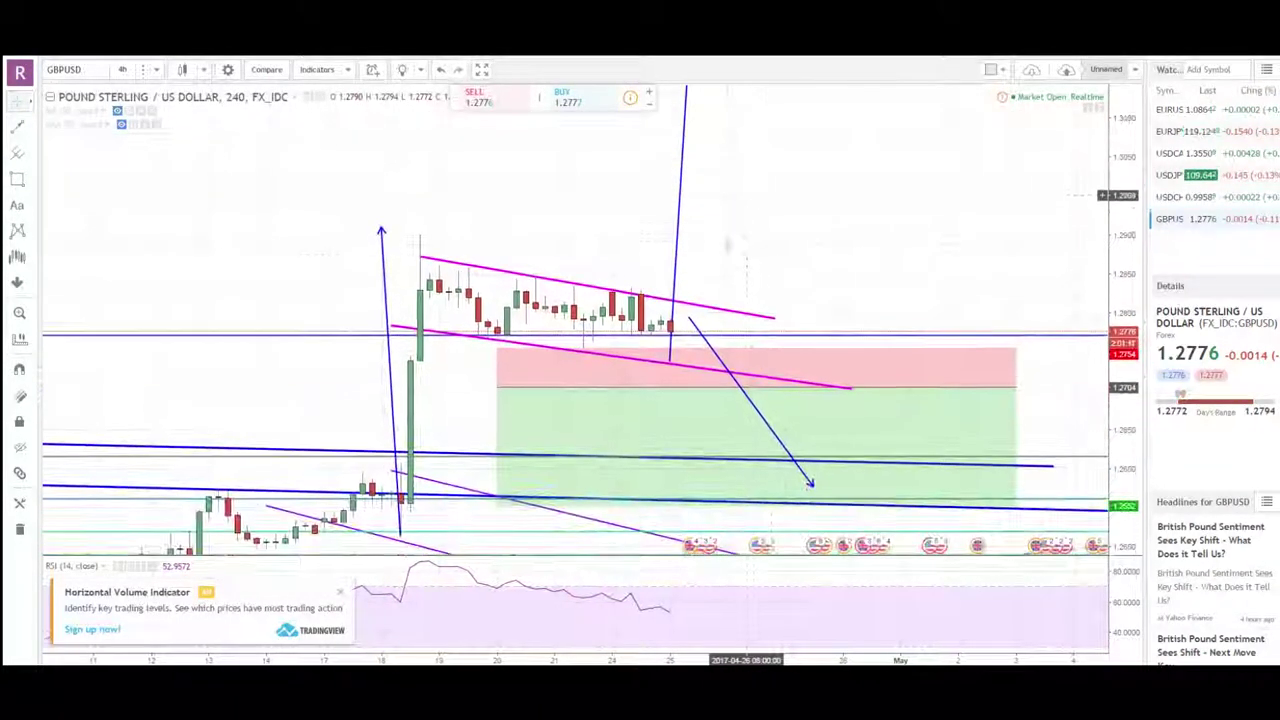
click(675, 373)
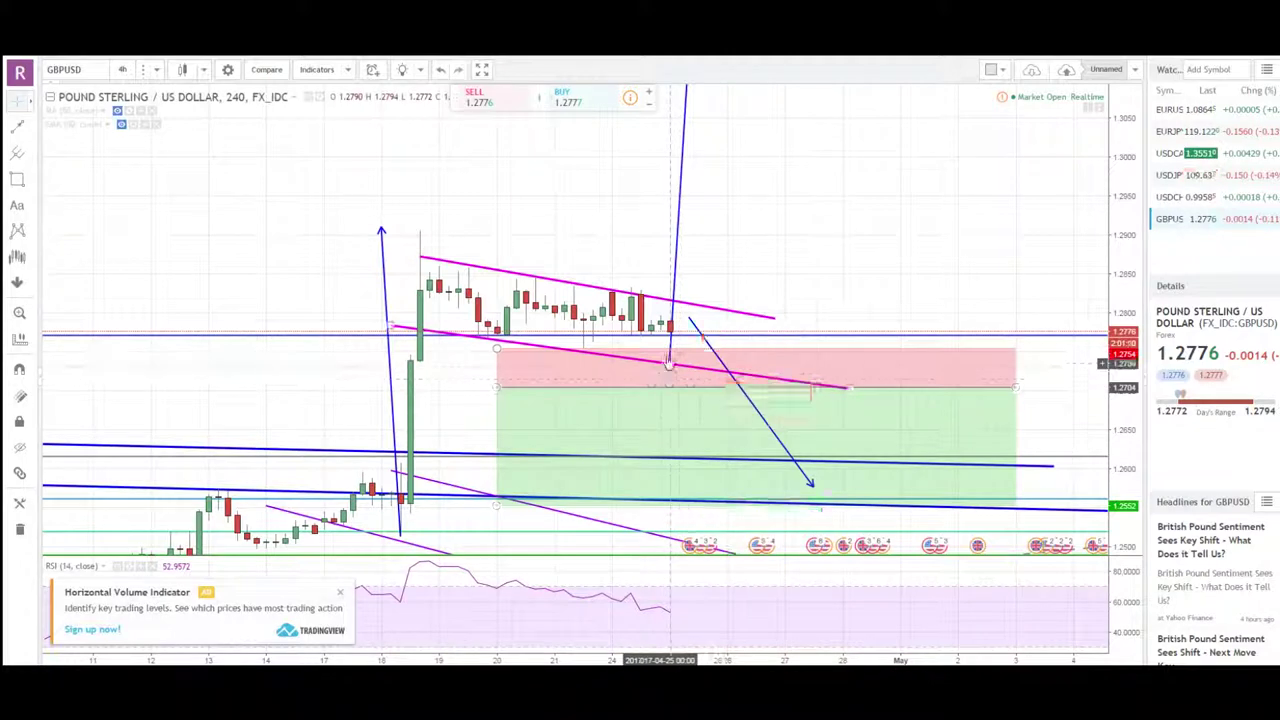
drag(293, 321, 282, 239)
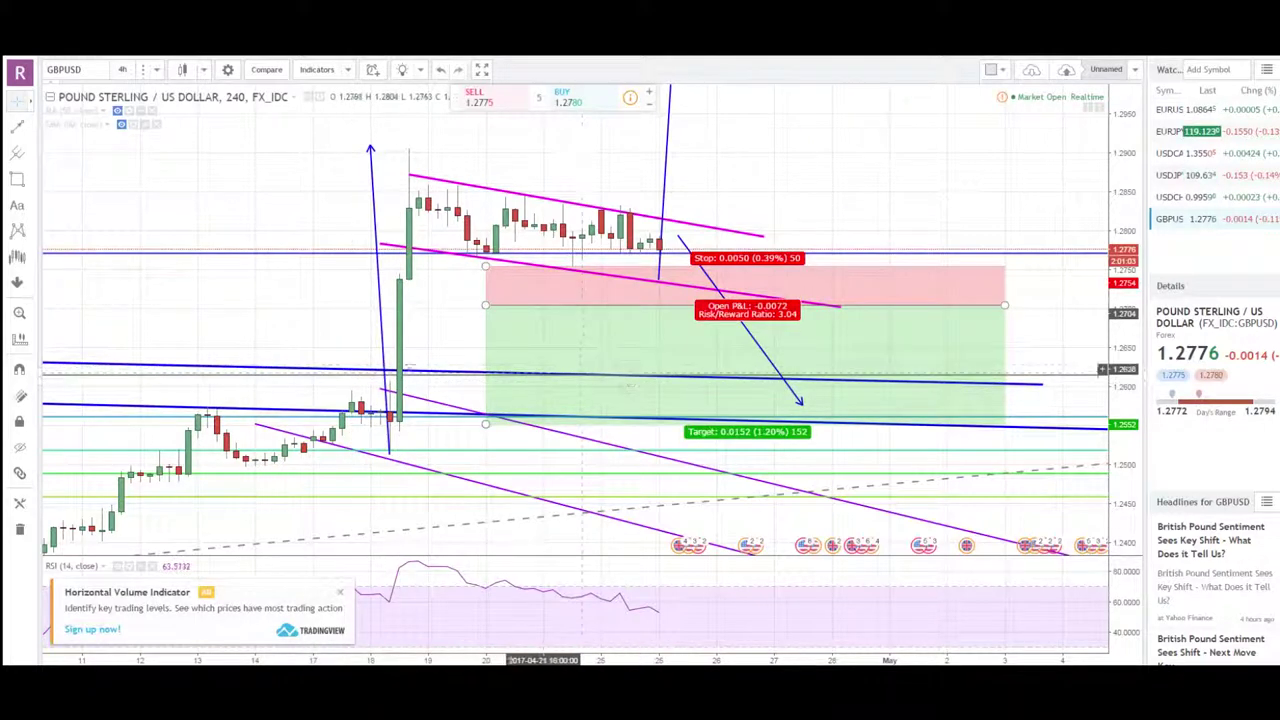
click(401, 368)
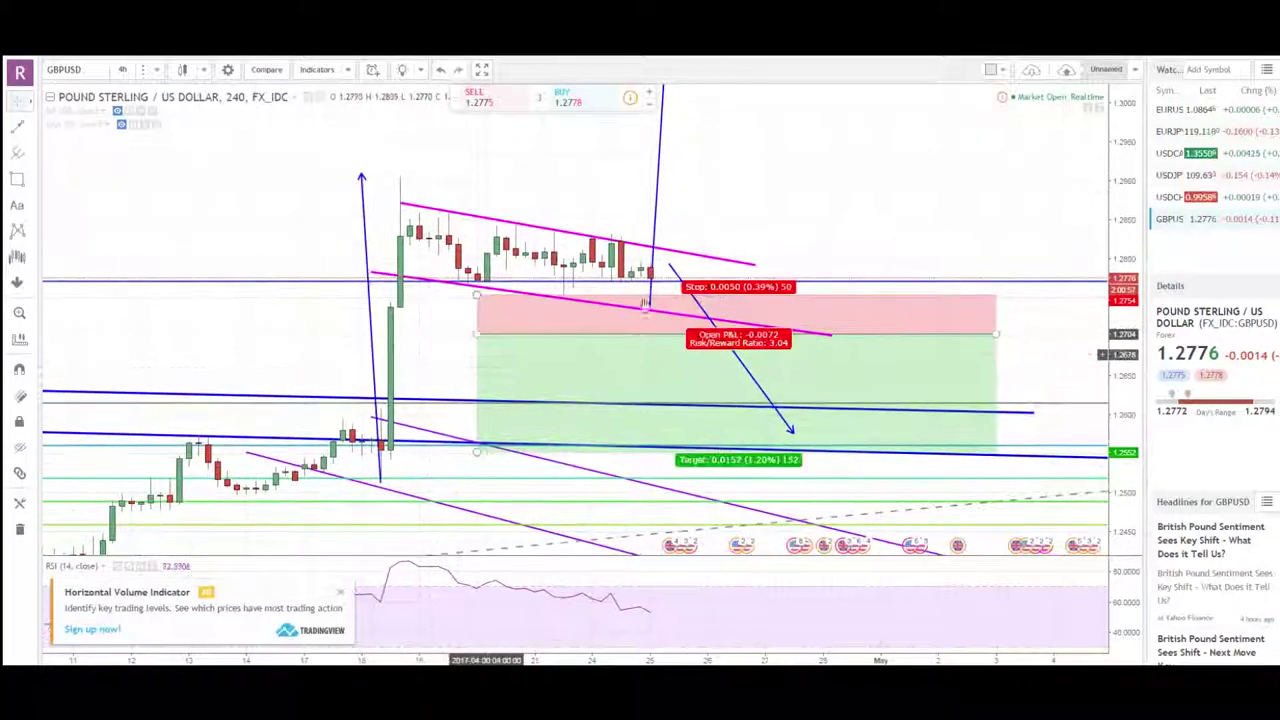
drag(771, 185, 777, 291)
drag(389, 357, 739, 335)
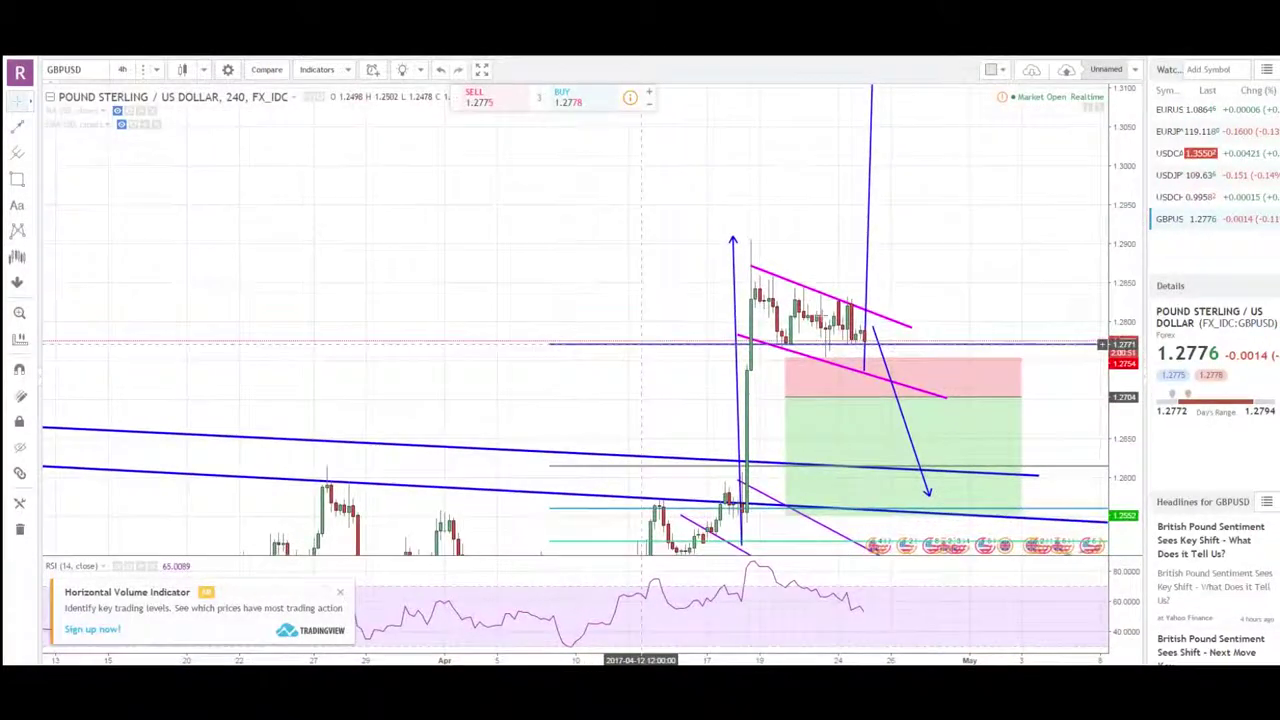
drag(1124, 264, 1122, 390)
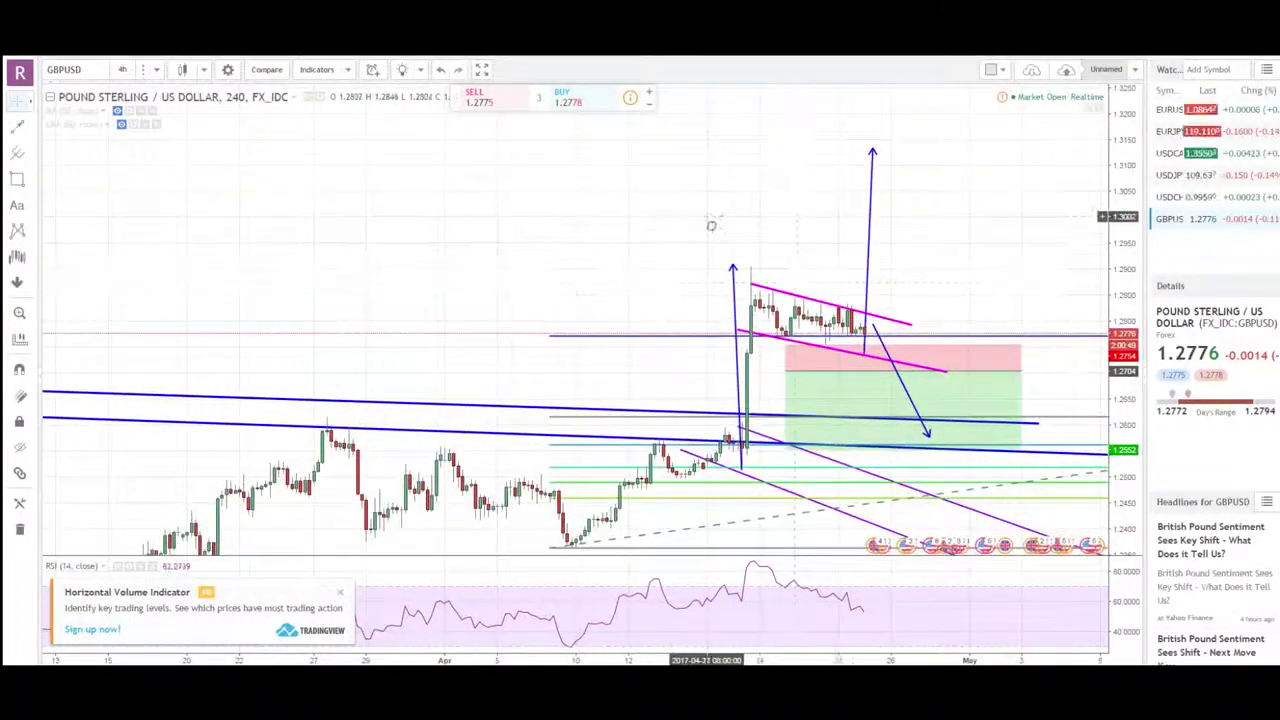
drag(711, 226, 742, 243)
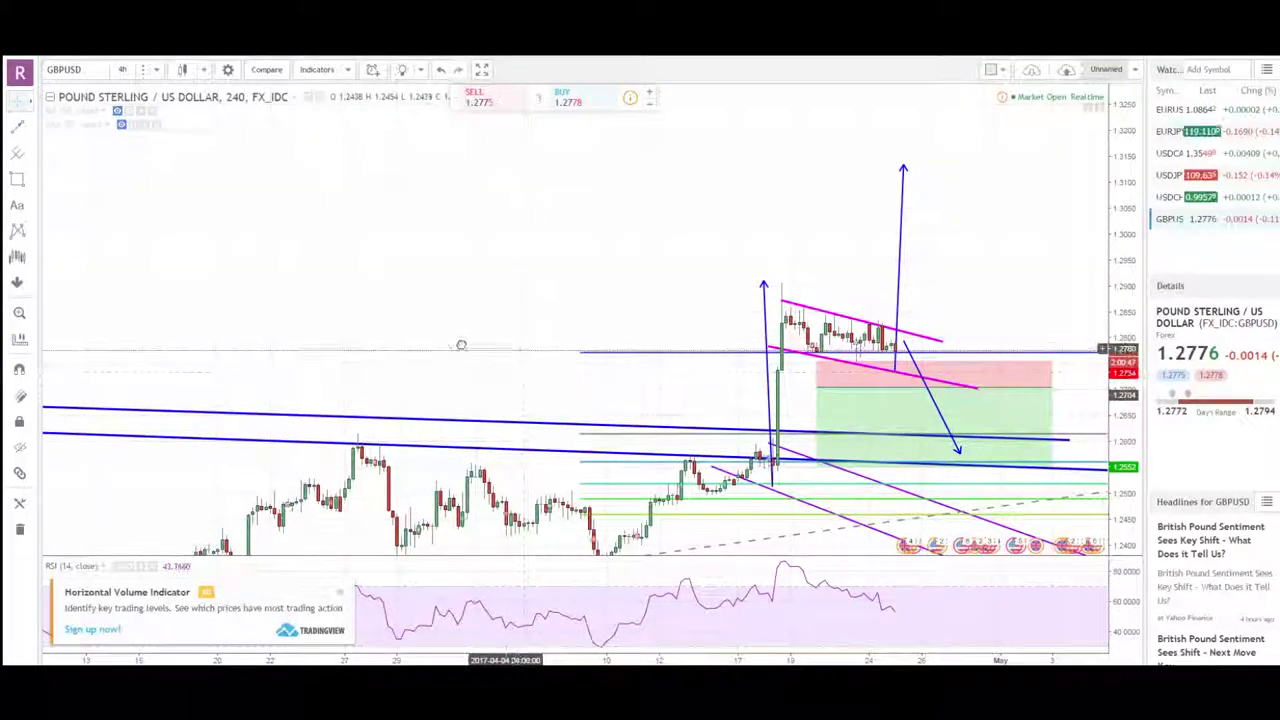
drag(485, 347, 407, 342)
drag(446, 299, 500, 302)
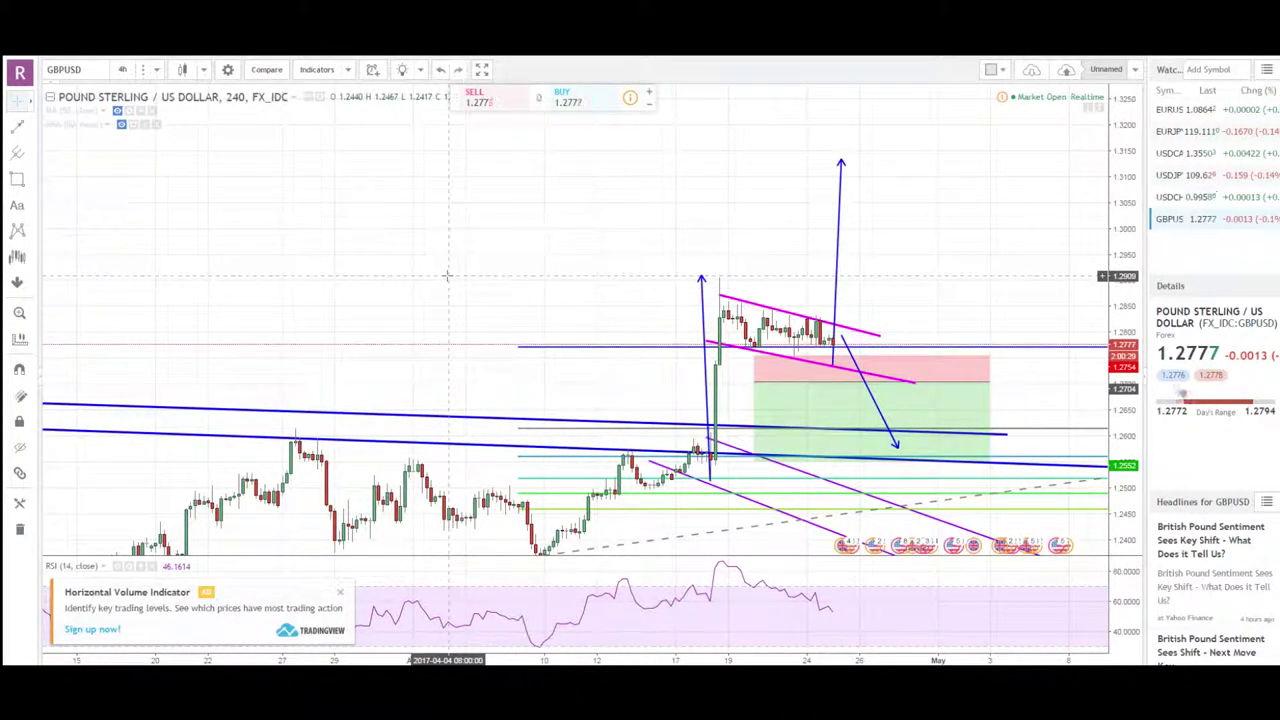
drag(447, 275, 437, 270)
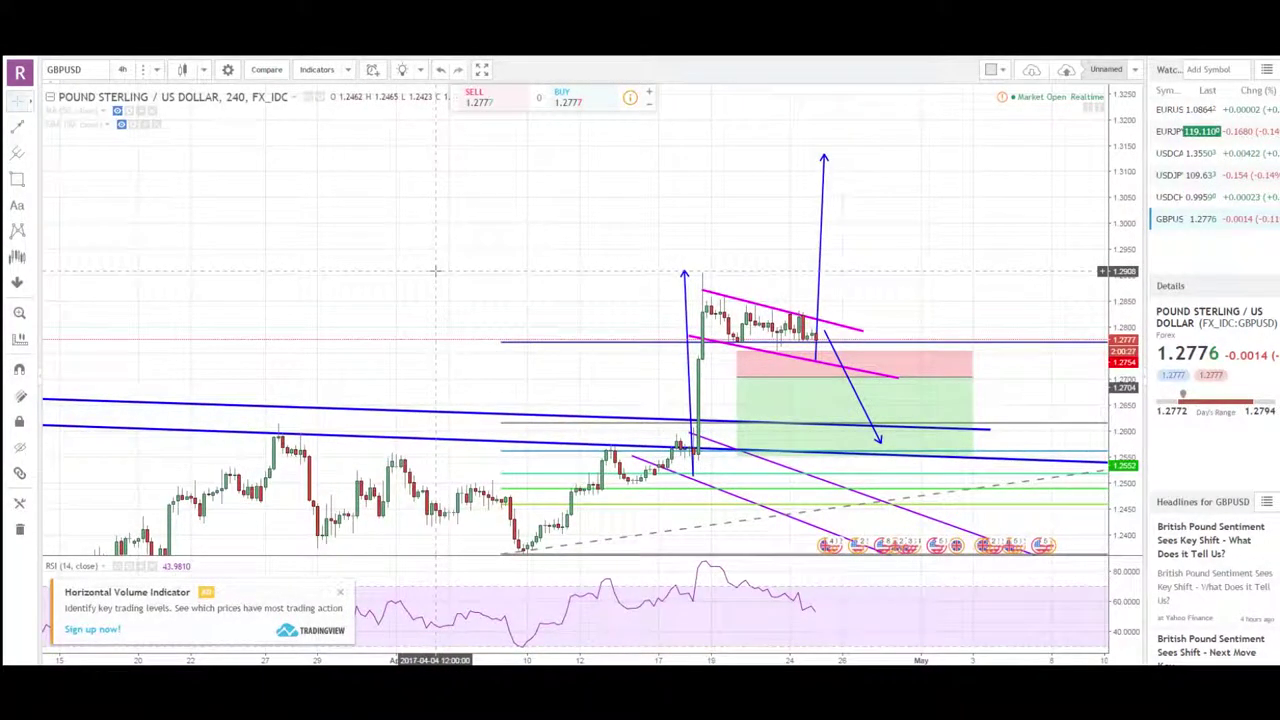